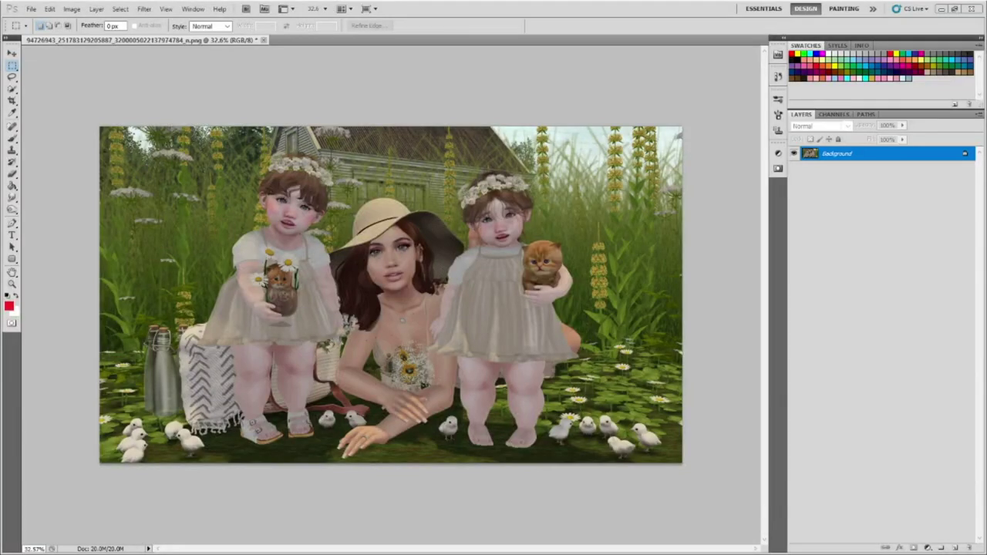
Quick-select the blanket and bottles at lower left with a reduced brush size.
key("ctrl+plus")
key("ctrl+plus")
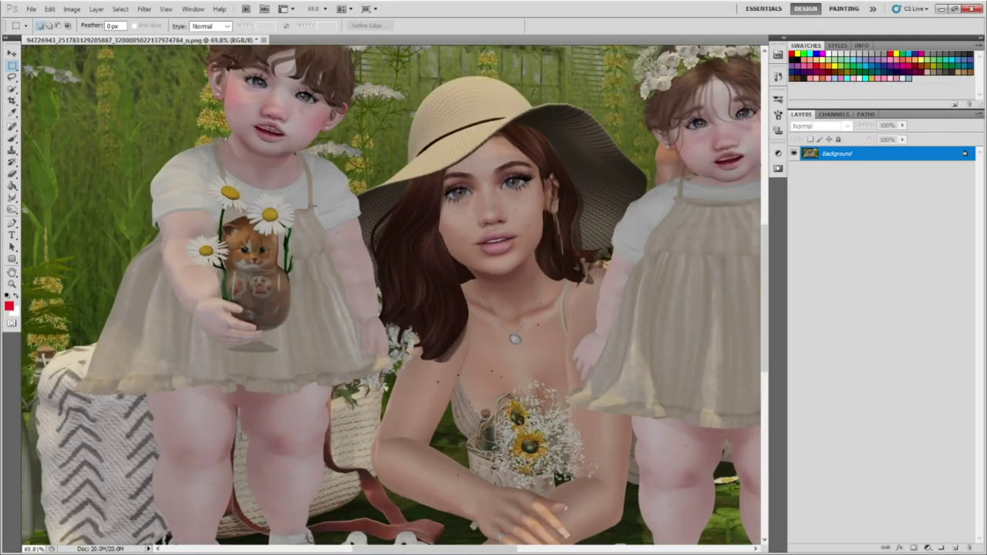
scroll(392, 293, "down", 3)
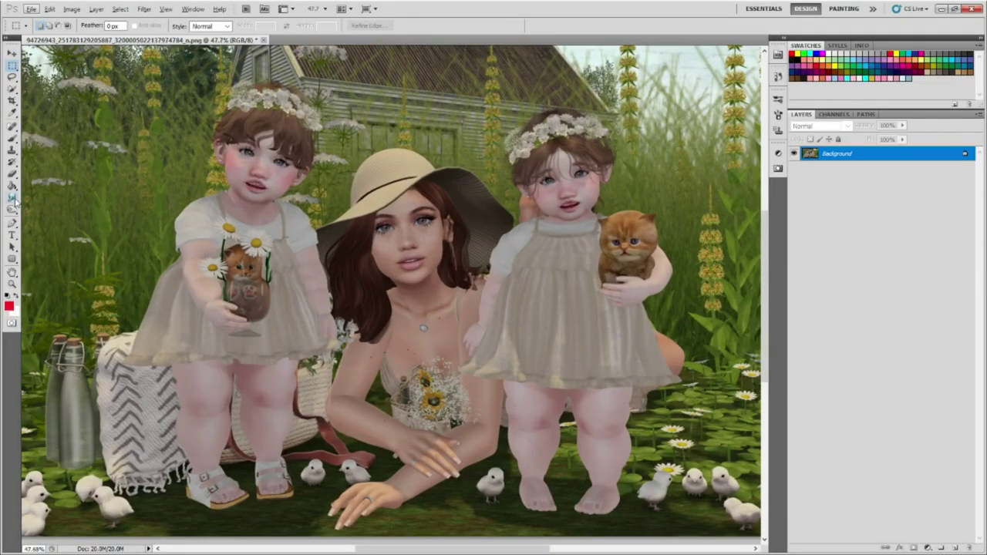
left_click(12, 87)
key("ctrl+minus")
scroll(301, 474, "up", 5)
scroll(308, 544, "up", 3)
key("bracketleft")
key("bracketleft")
key("bracketleft")
left_click_drag(124, 255, 124, 533)
Add the left toddler, her hair and flower crown to the selection.
scroll(162, 401, "down", 4)
left_click_drag(158, 390, 231, 200)
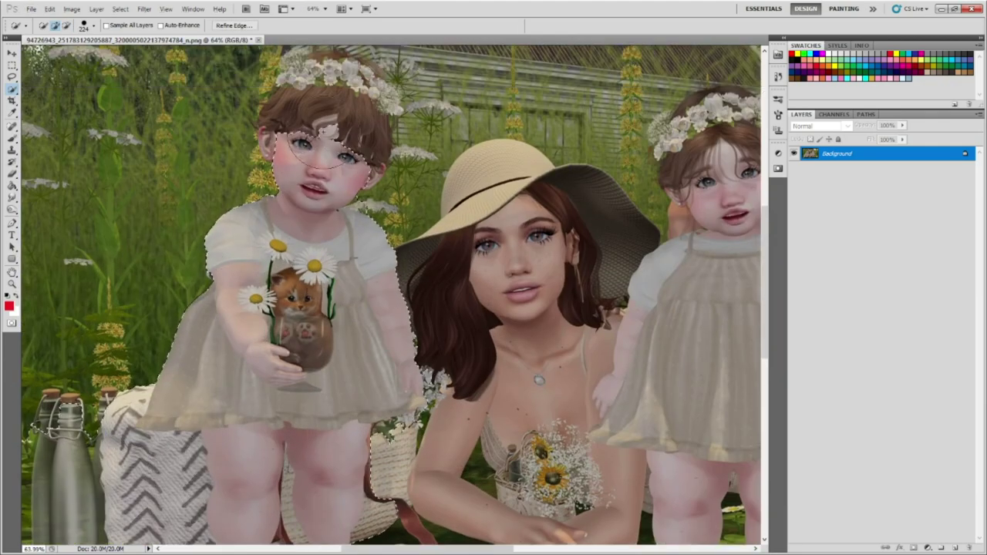
scroll(309, 216, "up", 5)
key("bracketleft")
key("bracketleft")
left_click_drag(313, 207, 463, 77)
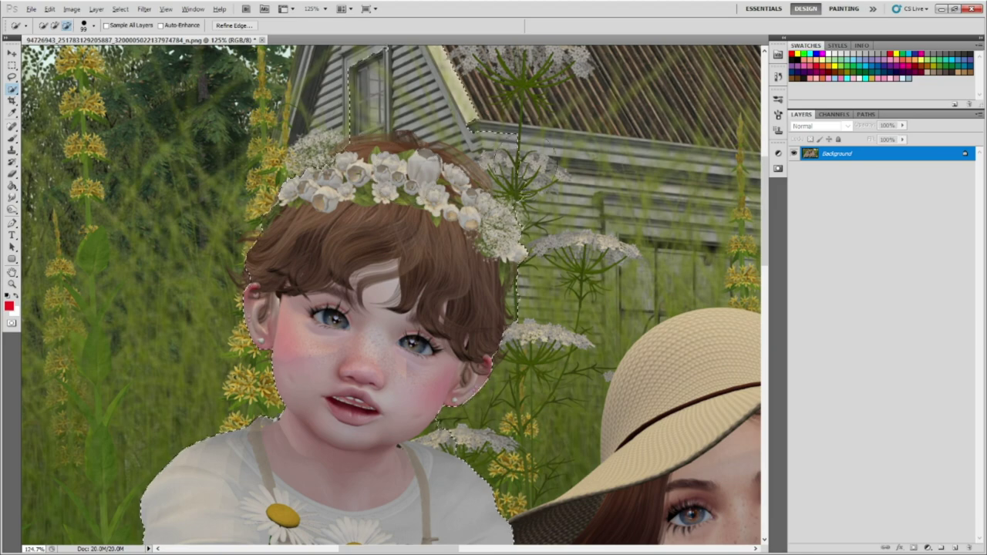
Add the right toddler's head and hair to the selection.
scroll(355, 205, "up", 3)
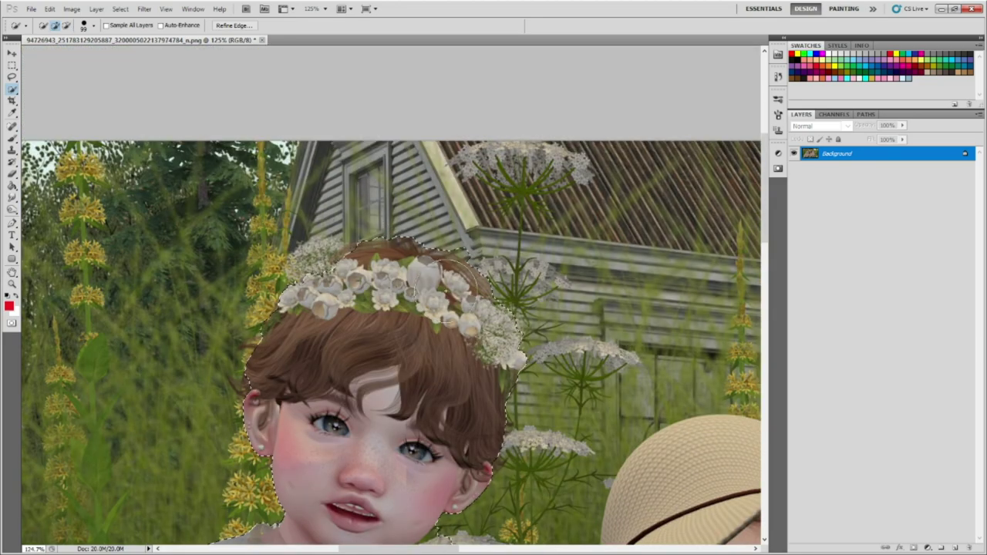
scroll(408, 185, "down", 5)
scroll(421, 402, "up", 2)
scroll(420, 401, "down", 3)
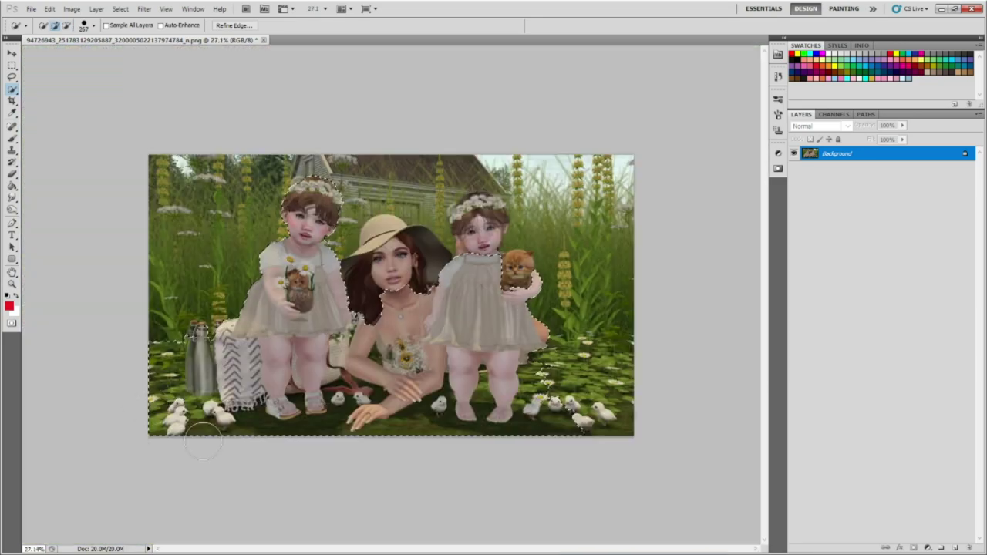
scroll(555, 115, "up", 4)
scroll(555, 115, "up", 1)
left_click_drag(378, 231, 466, 60)
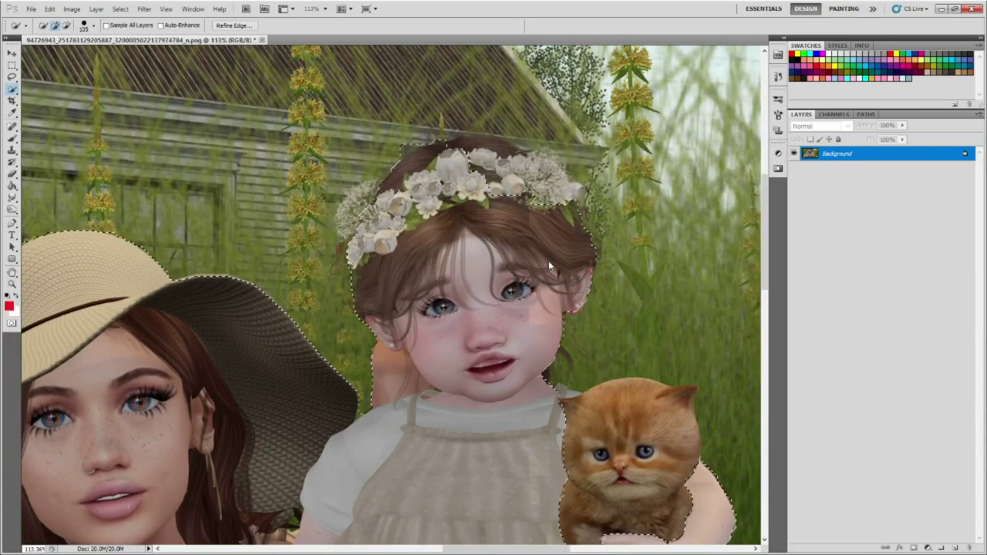
scroll(468, 145, "up", 2)
scroll(633, 231, "down", 2)
scroll(530, 275, "up", 1)
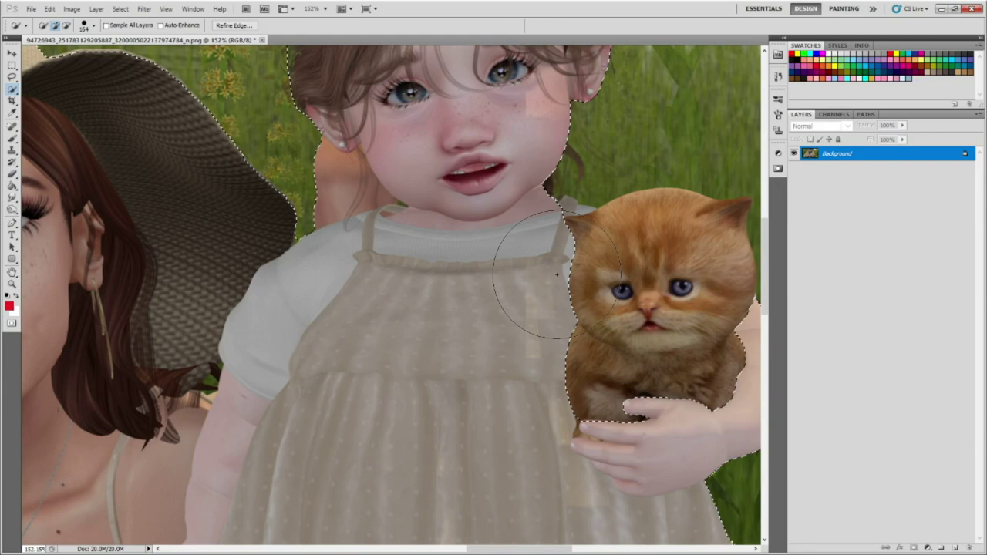
scroll(597, 277, "down", 3)
scroll(596, 276, "down", 5)
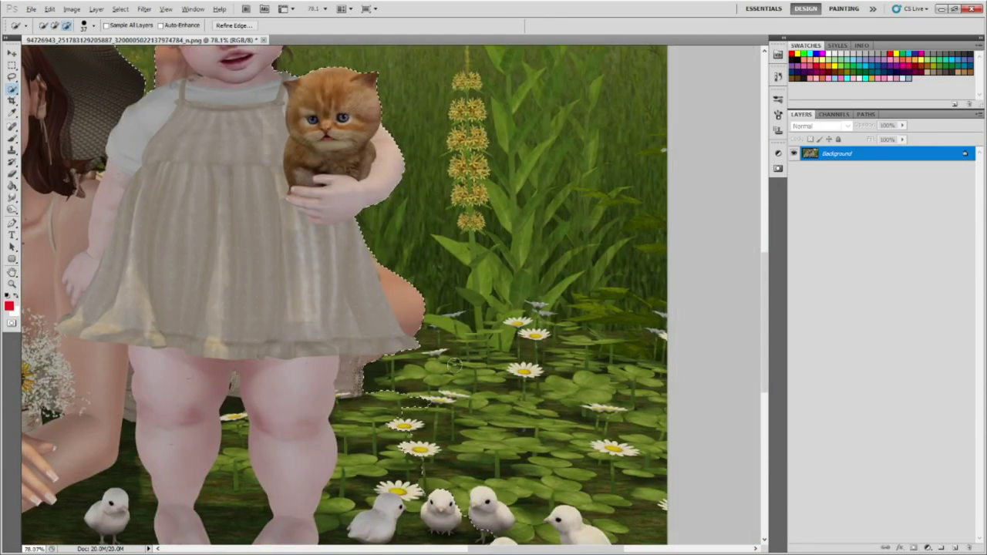
Extend the selection into the foreground grass, the tall plant's leaves and daisies.
left_click_drag(452, 430, 497, 288)
scroll(496, 288, "up", 2)
scroll(497, 288, "up", 2)
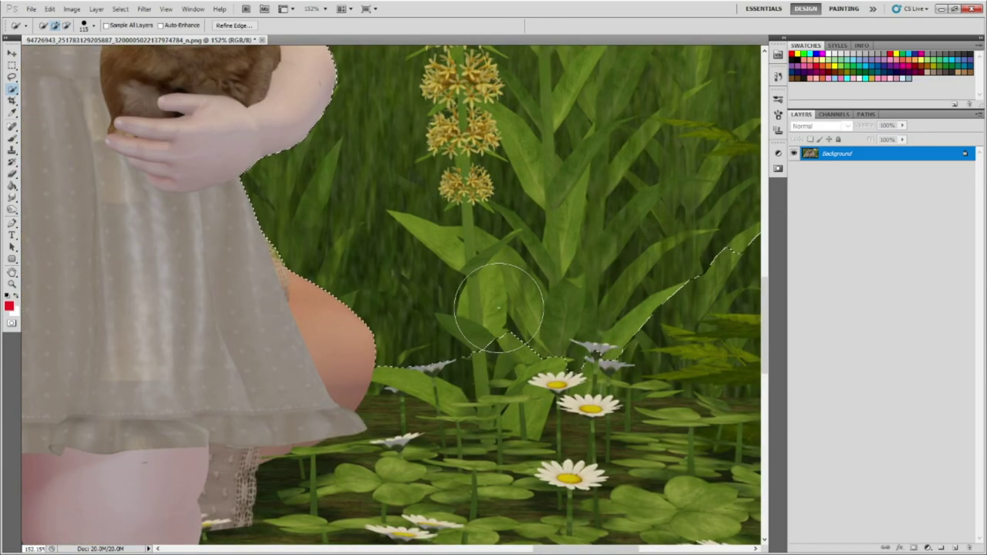
left_click(514, 322)
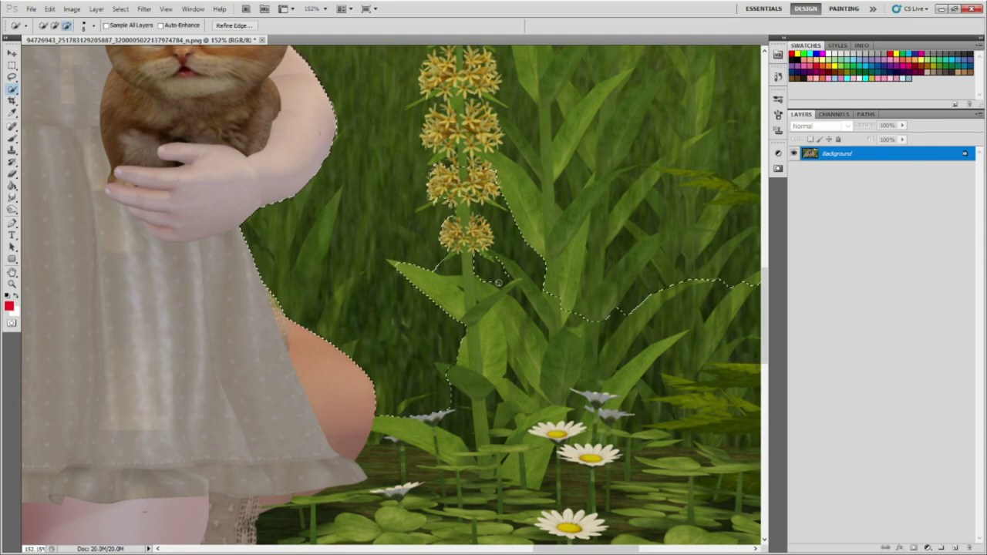
scroll(554, 324, "down", 3)
scroll(554, 324, "down", 2)
scroll(617, 324, "up", 2)
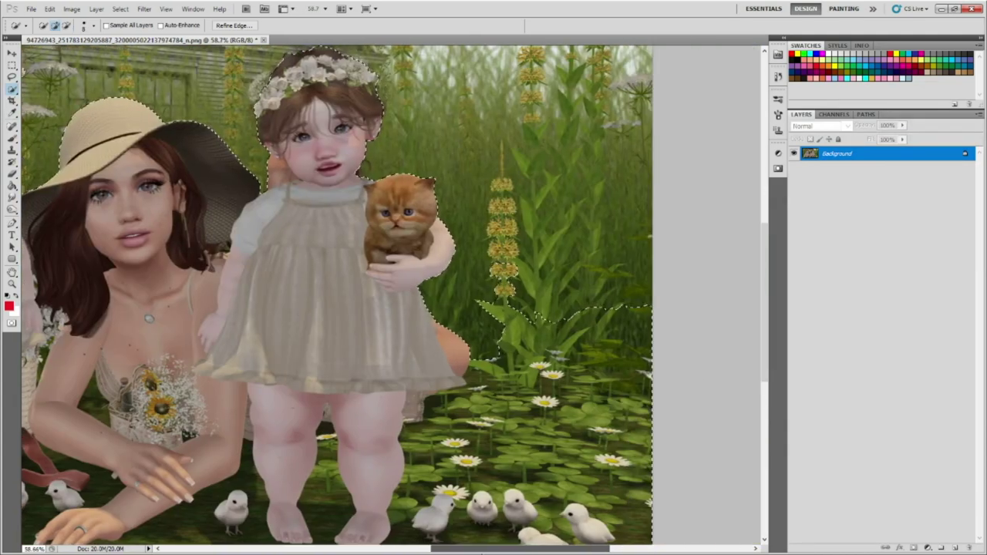
scroll(555, 324, "up", 2)
left_click_drag(487, 303, 549, 289)
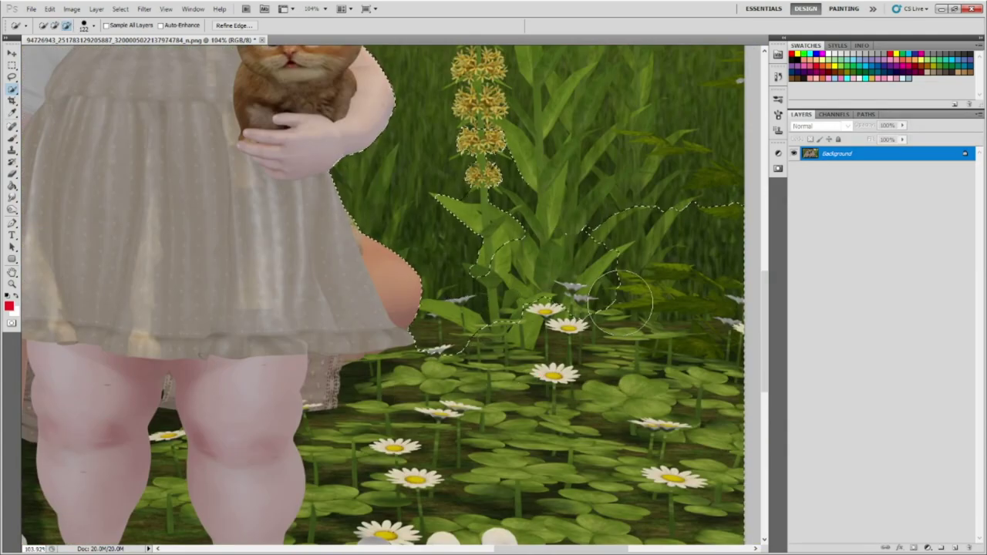
scroll(549, 231, "down", 1)
scroll(549, 232, "down", 3)
scroll(540, 517, "up", 1)
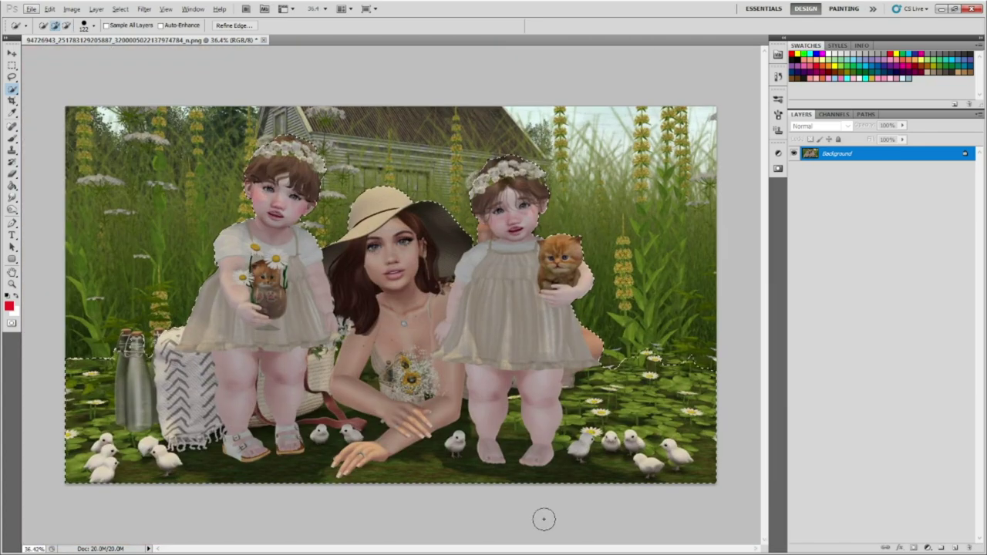
scroll(556, 386, "up", 2)
scroll(567, 320, "up", 1)
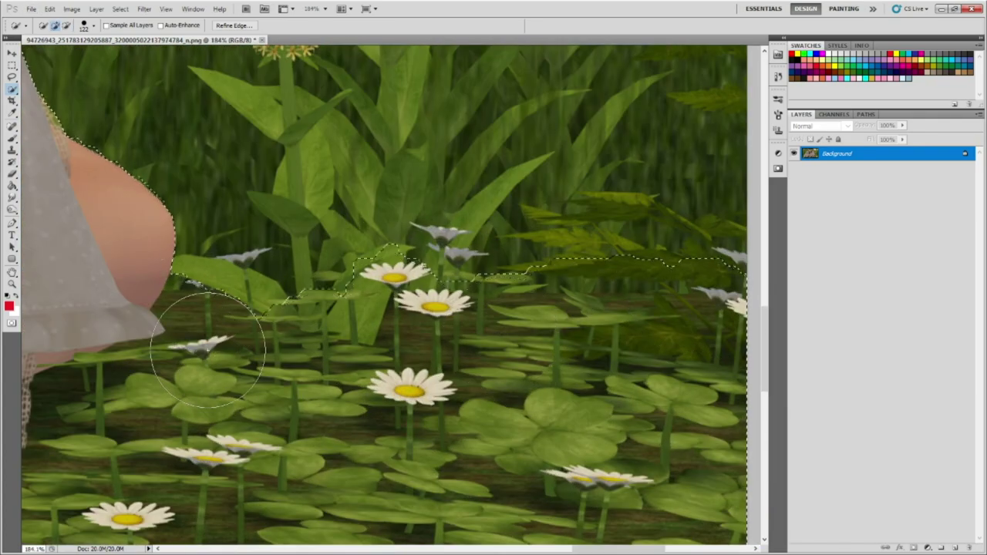
Add the bottle corks and nearby flowers to the selection with a smaller brush.
scroll(323, 312, "down", 3)
scroll(323, 313, "down", 1)
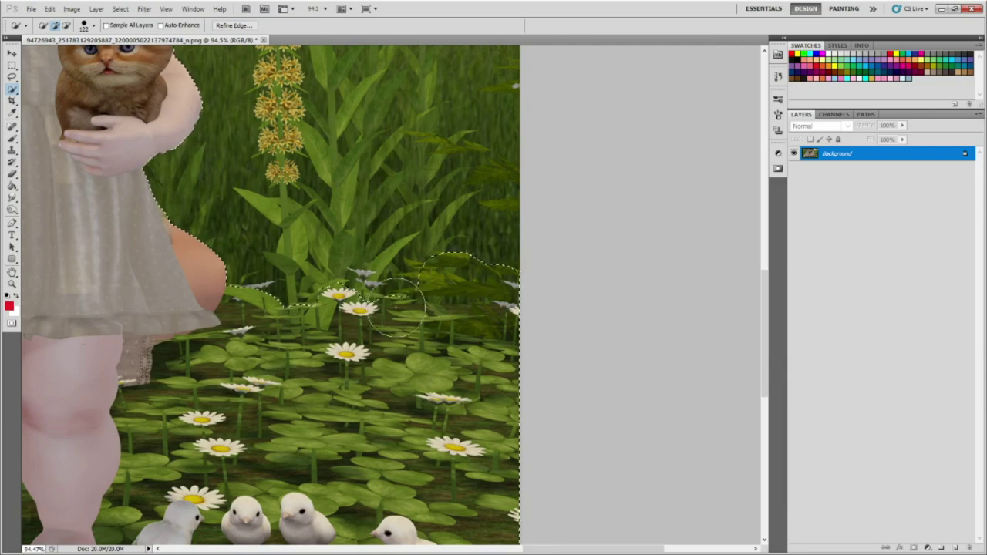
scroll(353, 308, "down", 3)
scroll(509, 340, "up", 4)
scroll(509, 339, "down", 4)
scroll(370, 308, "up", 3)
scroll(335, 251, "up", 3)
scroll(335, 252, "up", 2)
key("bracketleft")
key("bracketleft")
key("bracketleft")
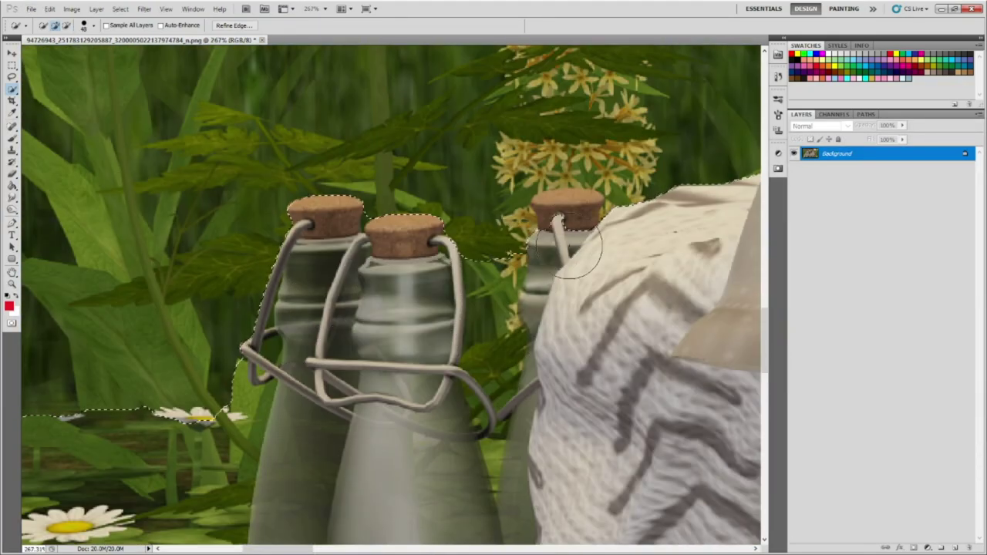
left_click_drag(569, 243, 521, 207)
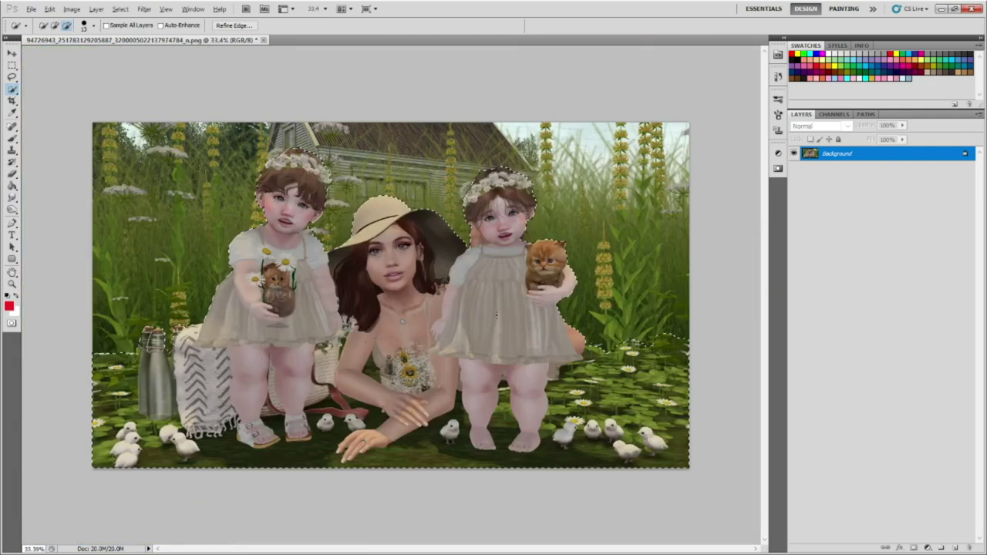
scroll(57, 193, "down", 5, "alt")
Duplicate the Background layer twice and hide the original Background.
left_click_drag(888, 154, 955, 548)
left_click(794, 166)
left_click_drag(887, 153, 955, 548)
scroll(438, 243, "up", 2, "alt")
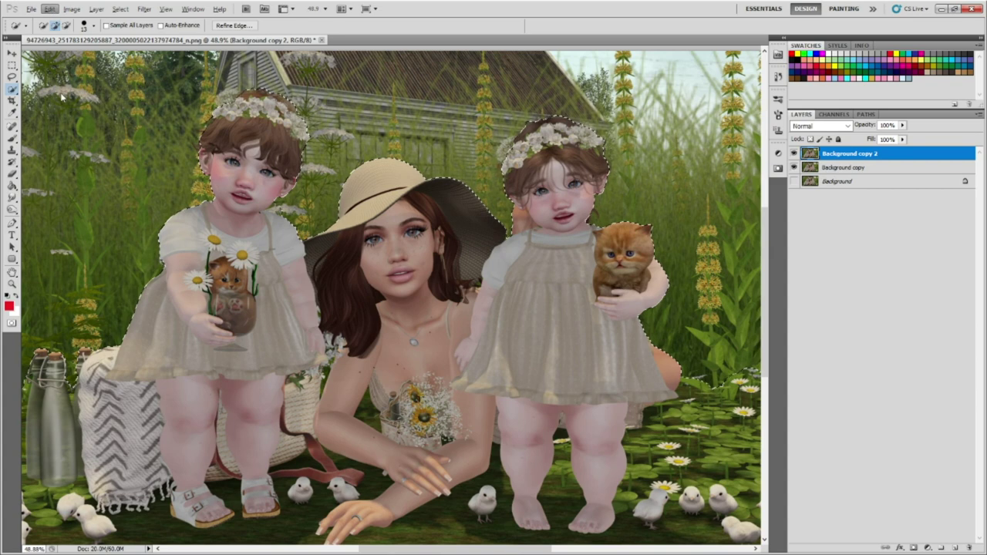
scroll(438, 244, "down", 3, "alt")
Copy the selected foreground onto new Layer 1, then deselect.
key("ctrl+j")
key("m")
key("ctrl+d")
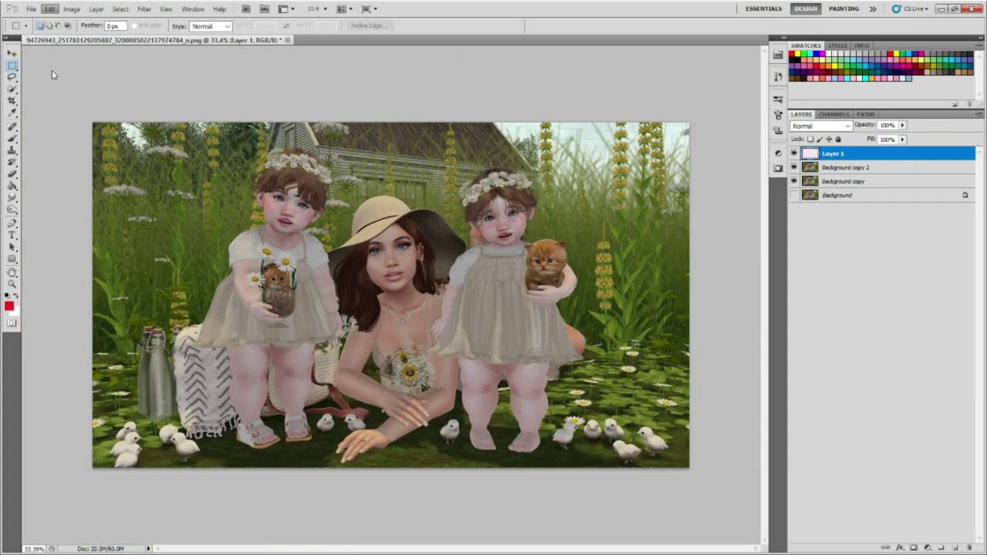
Hide both Background copy layers so only Layer 1's cut-out shows.
key("ctrl+0")
left_click(851, 167)
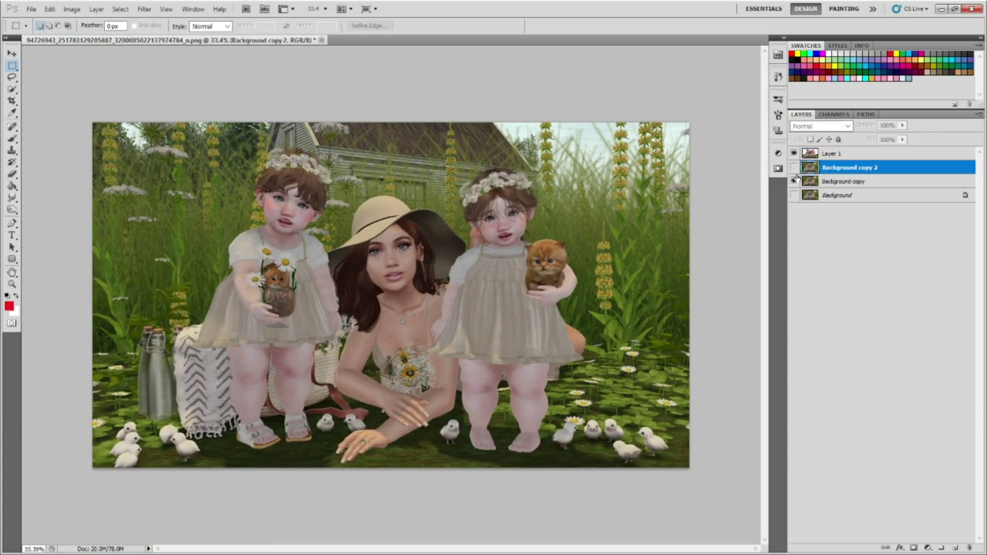
left_click(833, 153)
left_click(794, 154, "alt")
scroll(195, 306, "up", 3, "alt")
scroll(195, 306, "up", 3, "alt")
key("p")
scroll(263, 236, "up", 1, "alt")
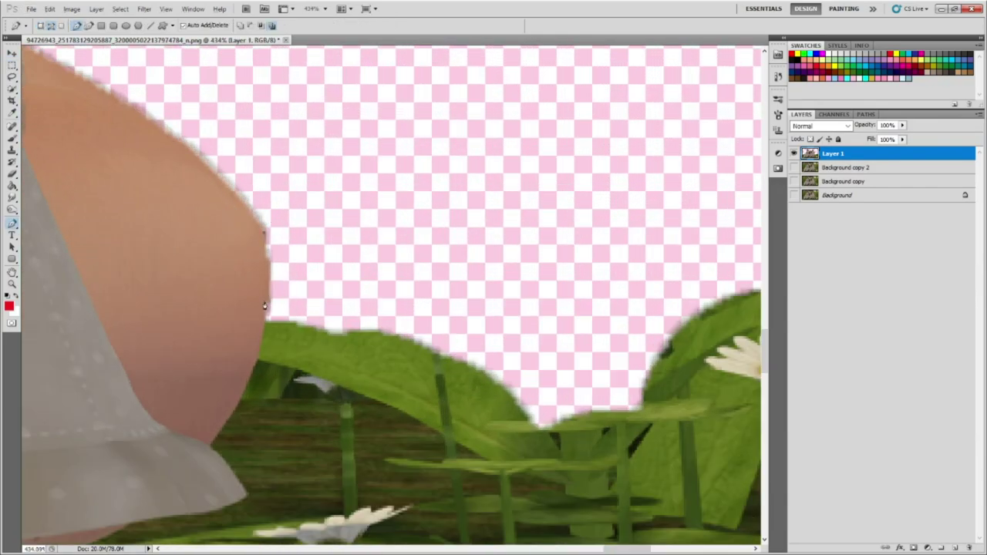
Extend the pen path along the daisy's flower stem edge.
scroll(279, 329, "down", 2, "alt")
scroll(327, 364, "up", 3, "alt")
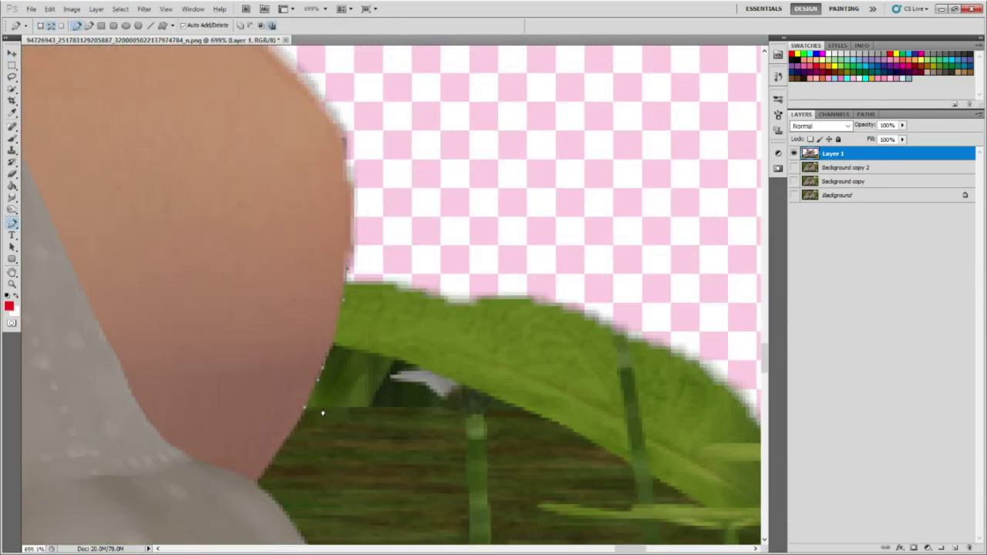
scroll(322, 413, "down", 2, "alt")
scroll(405, 410, "up", 3, "alt")
scroll(406, 409, "up", 1, "alt")
scroll(425, 388, "up", 2, "alt")
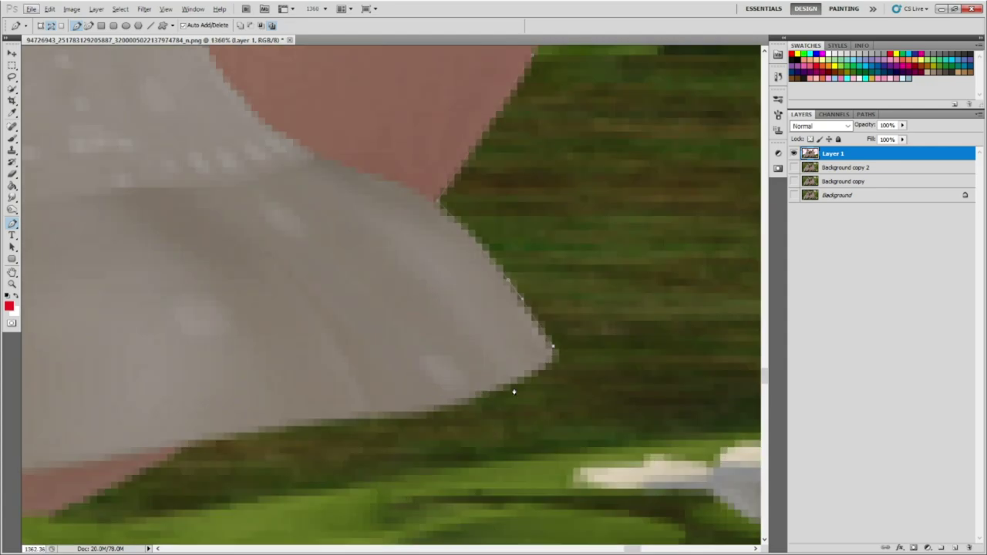
scroll(198, 440, "down", 3, "alt")
scroll(198, 439, "down", 3, "alt")
scroll(270, 365, "up", 3, "alt")
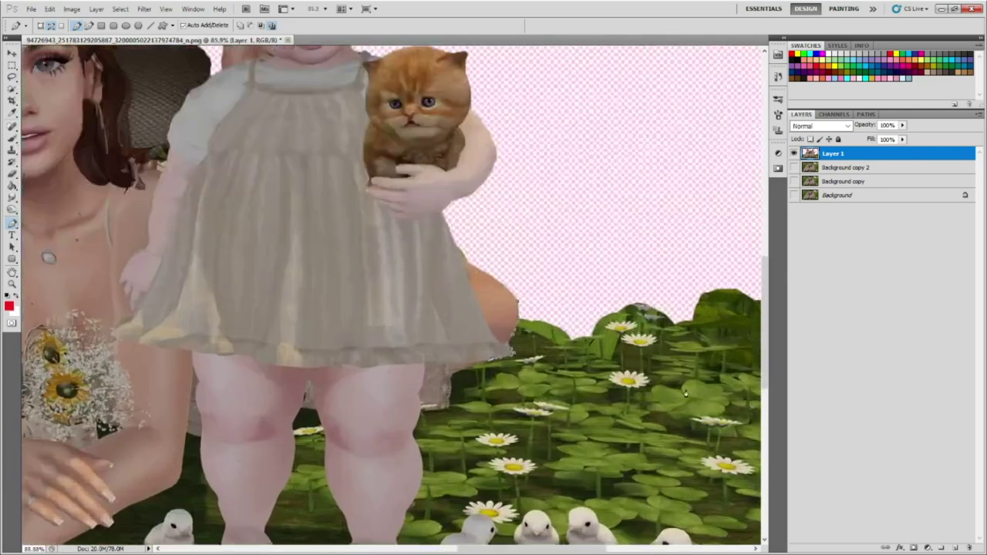
scroll(270, 365, "up", 2, "alt")
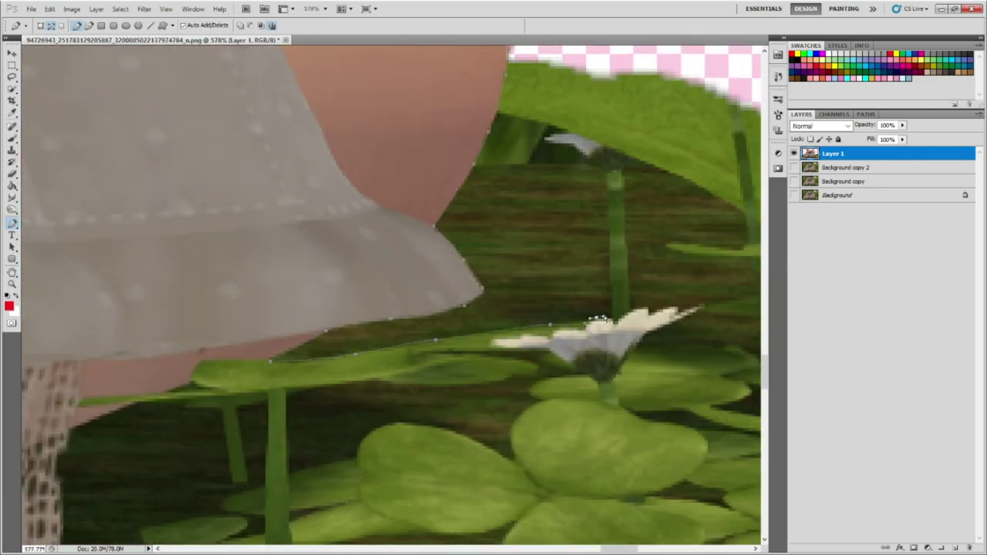
scroll(600, 318, "up", 2, "alt")
scroll(662, 274, "down", 1, "alt")
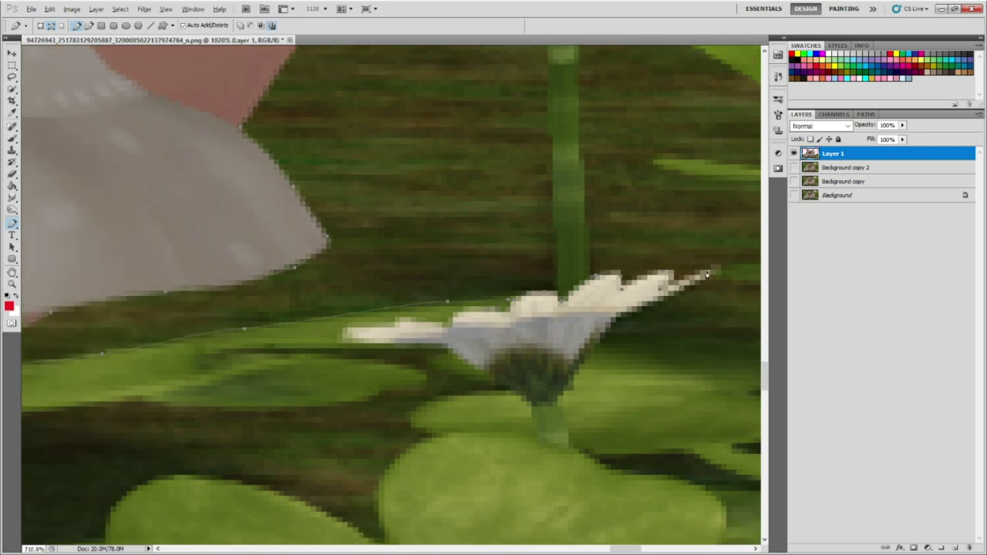
scroll(662, 274, "down", 4, "alt")
scroll(370, 376, "up", 3, "alt")
scroll(369, 376, "up", 1, "alt")
scroll(370, 375, "down", 2, "alt")
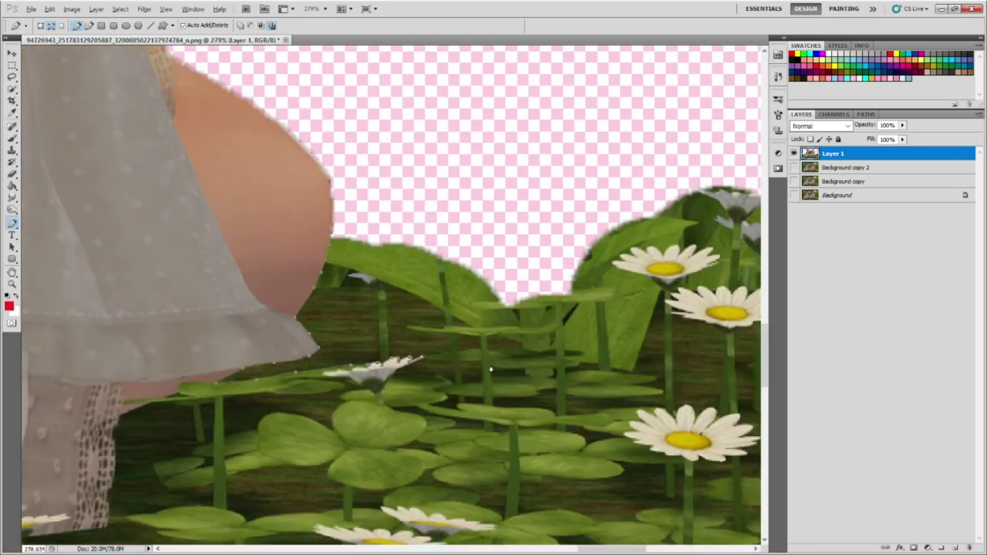
scroll(293, 371, "up", 3, "alt")
left_click_drag(456, 332, 311, 240)
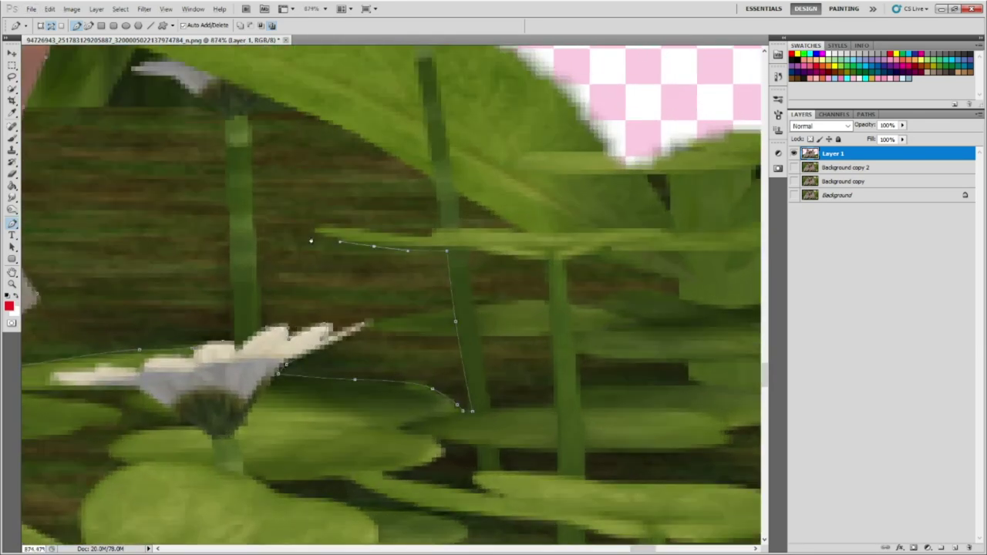
Continue the path right along the leaf edges near the grass.
scroll(435, 237, "up", 2, "alt")
scroll(406, 253, "down", 1, "alt")
left_click_drag(602, 253, 654, 251)
scroll(494, 178, "down", 2, "alt")
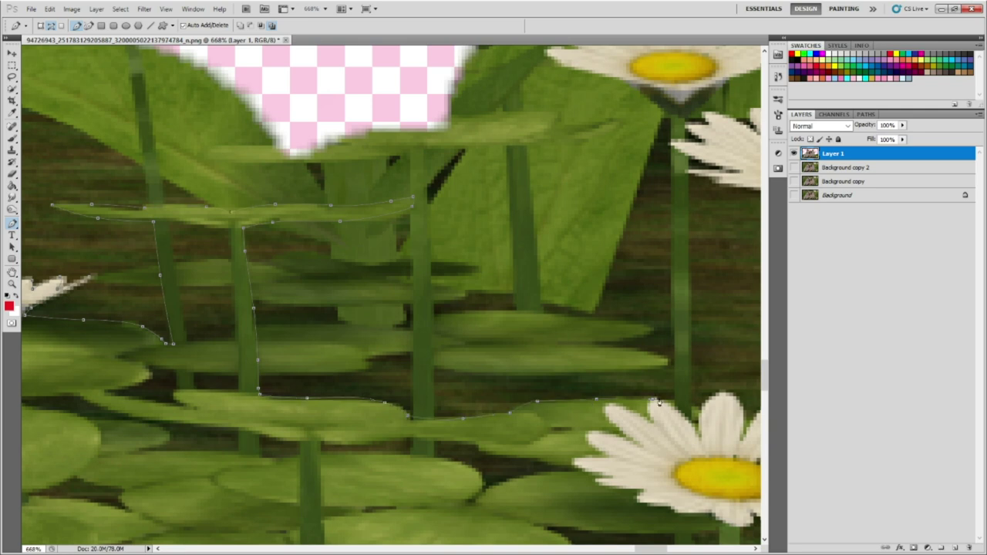
scroll(658, 402, "down", 2, "alt")
scroll(591, 286, "up", 3, "alt")
scroll(493, 195, "up", 1, "alt")
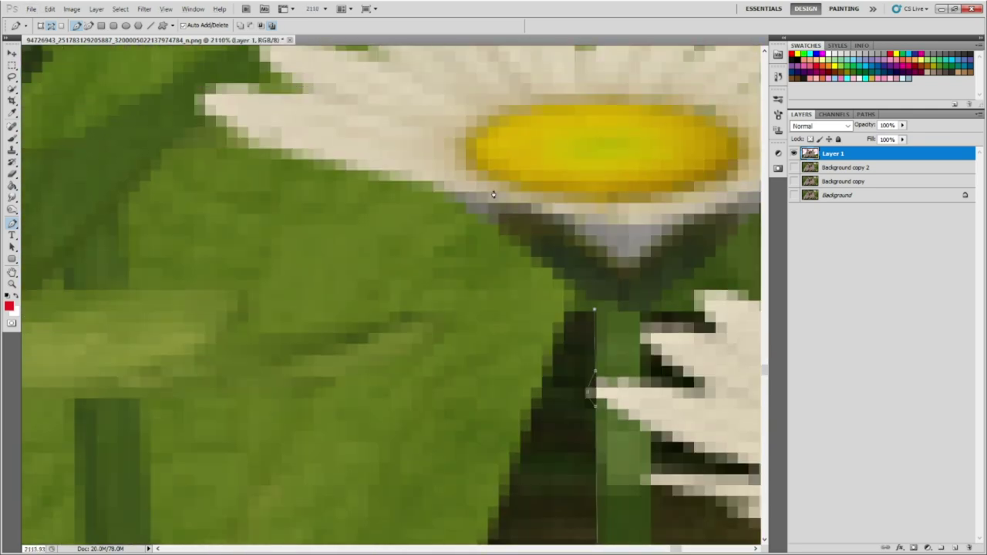
scroll(288, 155, "down", 3, "alt")
scroll(291, 336, "up", 3, "alt")
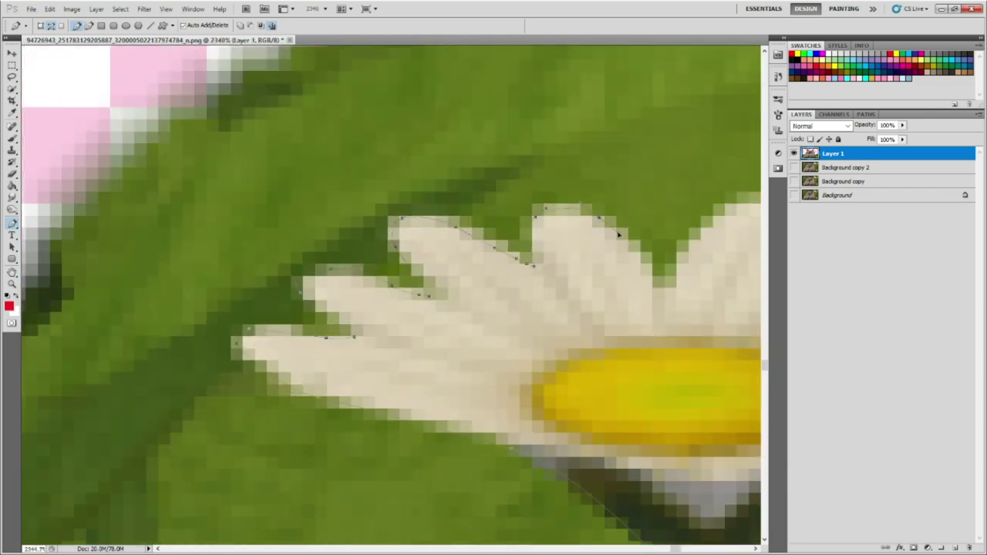
Trace the path around the daisy petals and clover leaves along the grass edge.
scroll(618, 234, "down", 3, "alt")
scroll(618, 234, "down", 1, "alt")
scroll(327, 202, "up", 3, "alt")
scroll(327, 202, "up", 1, "alt")
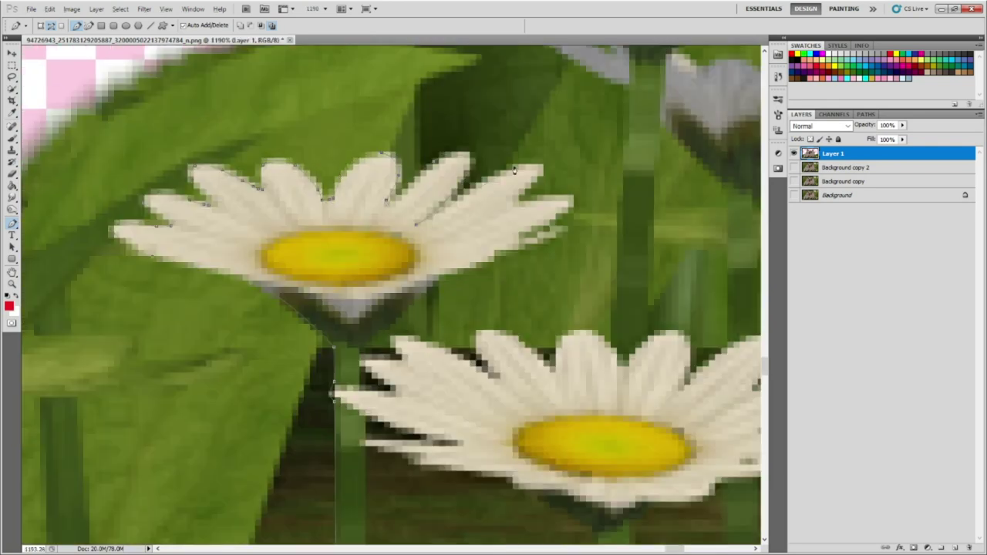
scroll(366, 360, "up", 3, "alt")
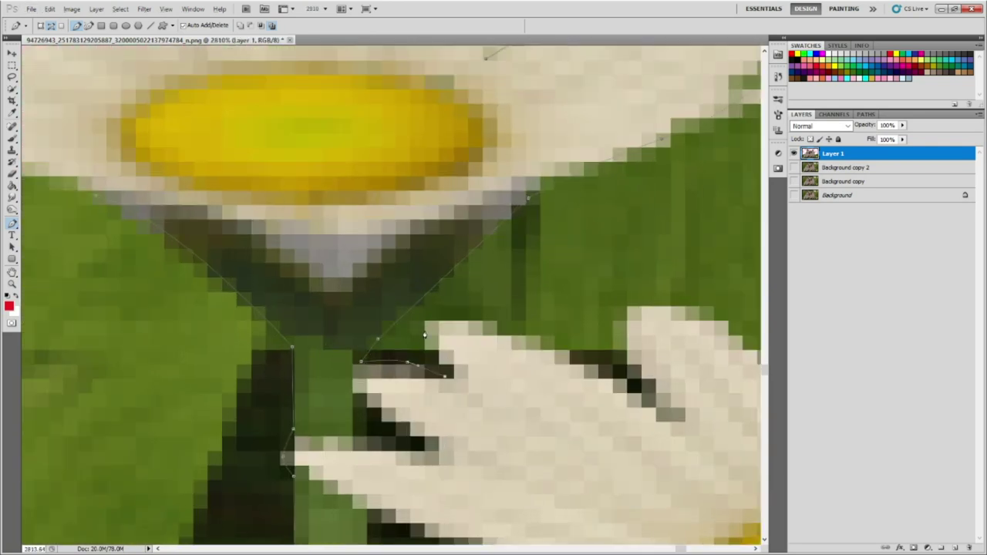
scroll(516, 341, "down", 3, "alt")
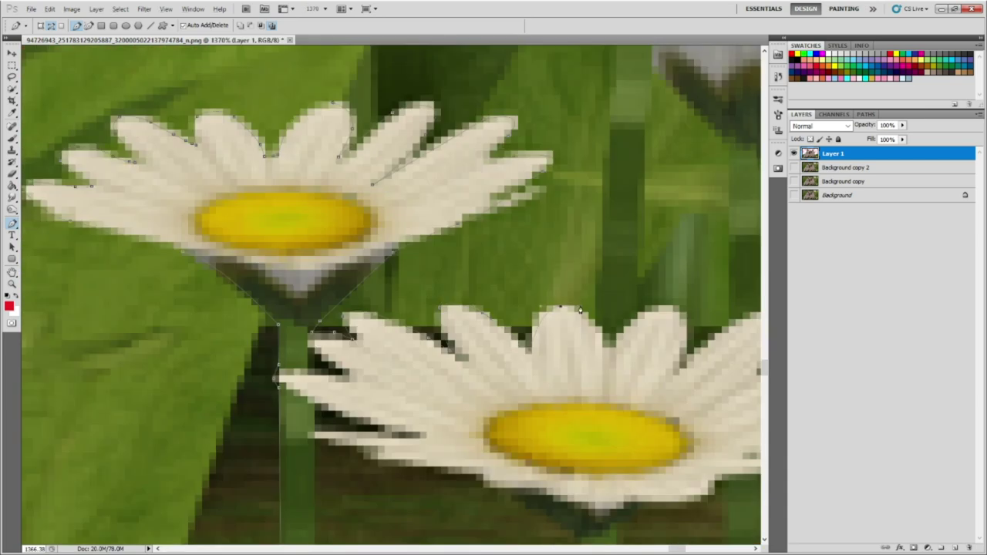
scroll(686, 353, "down", 5, "alt")
scroll(625, 386, "up", 4, "alt")
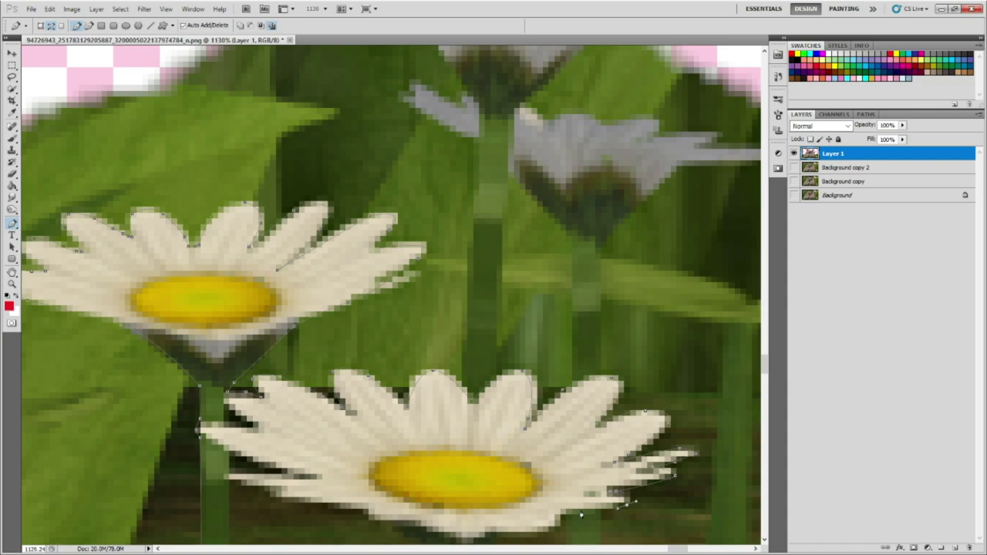
scroll(581, 514, "down", 1, "alt")
scroll(602, 463, "down", 4, "alt")
scroll(625, 370, "up", 3, "alt")
scroll(641, 302, "down", 2, "alt")
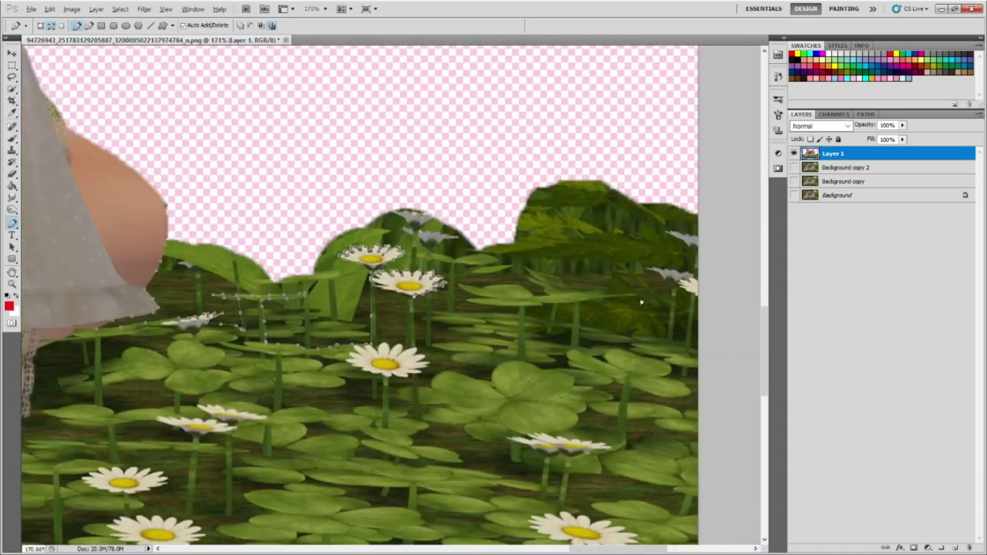
scroll(229, 324, "up", 3, "alt")
scroll(230, 324, "down", 1)
scroll(231, 309, "down", 4, "alt")
scroll(279, 331, "up", 4, "alt")
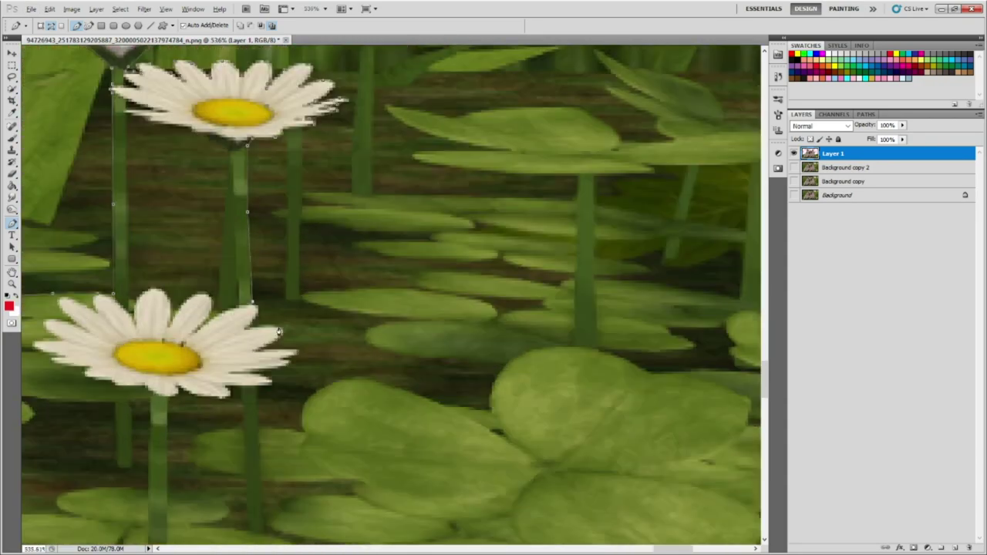
scroll(279, 332, "up", 2, "alt")
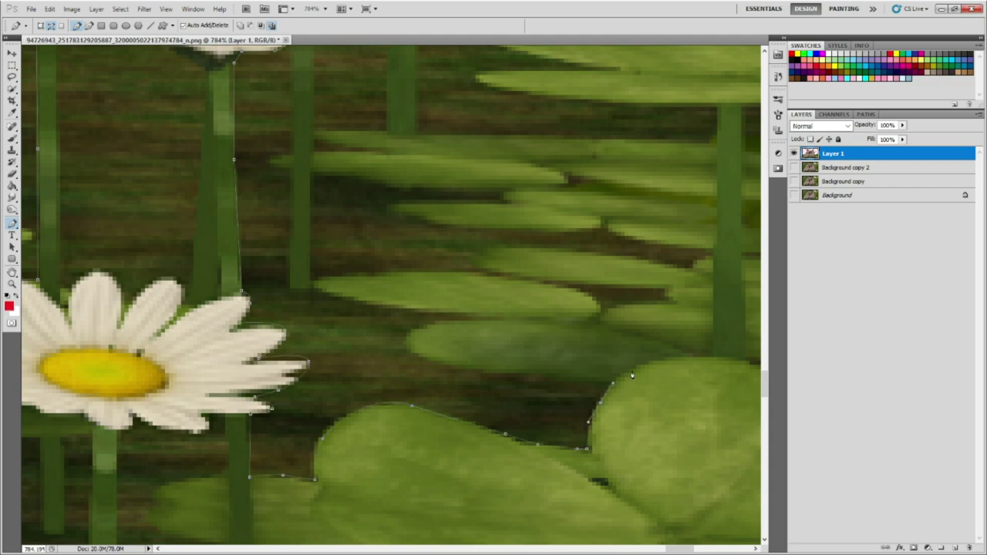
scroll(632, 375, "down", 5, "alt")
scroll(540, 370, "up", 1, "alt")
scroll(466, 372, "up", 3, "alt")
scroll(466, 372, "up", 1, "alt")
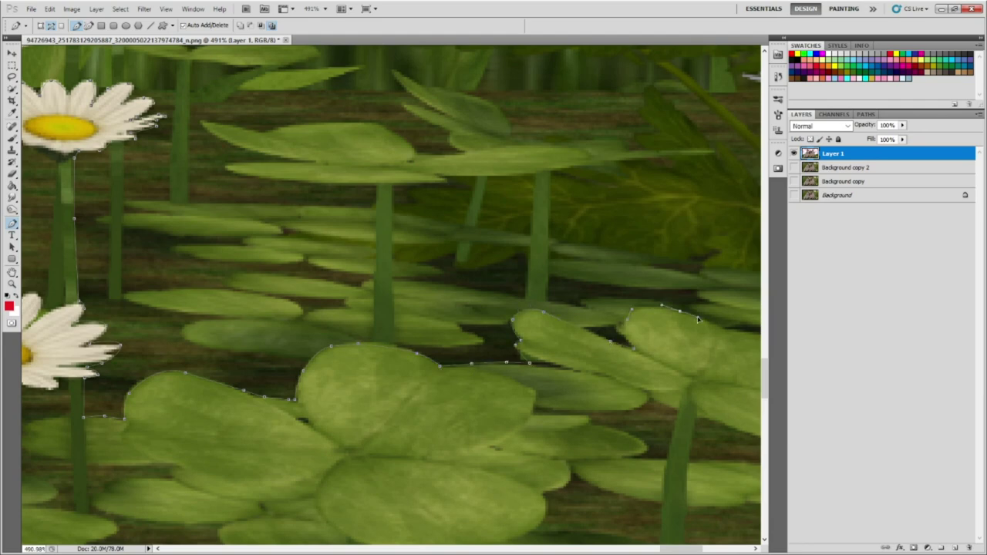
Circle the daisy's left petals and stem, then follow the long leaf edge to the bottle.
scroll(698, 319, "down", 4, "alt")
scroll(489, 282, "up", 4, "alt")
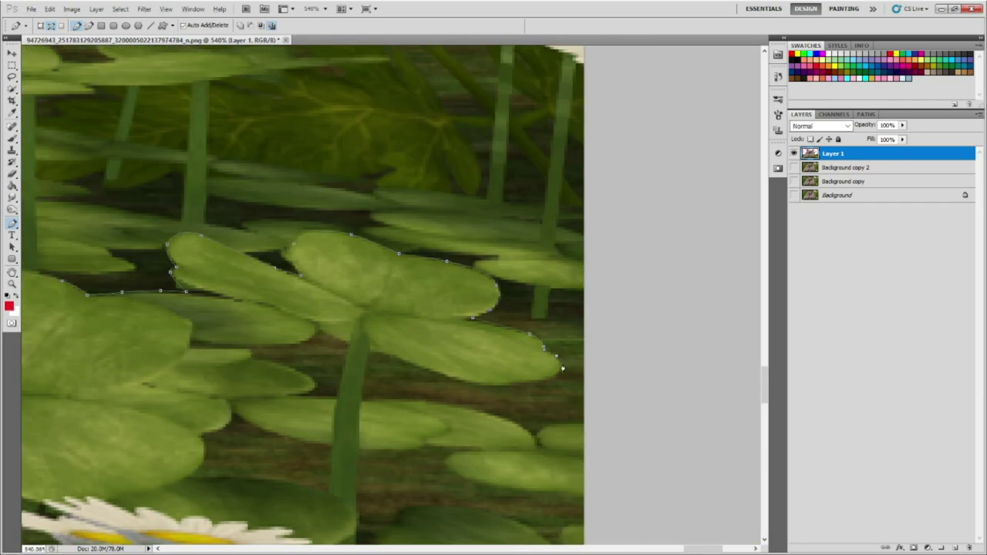
scroll(559, 365, "down", 1, "alt")
scroll(624, 347, "down", 2, "alt")
scroll(694, 432, "down", 3, "alt")
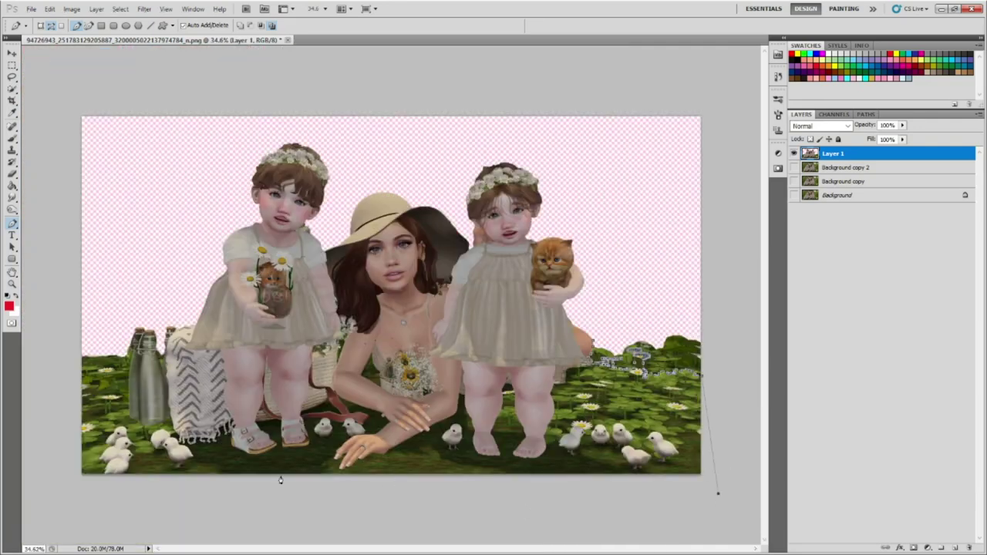
scroll(193, 385, "up", 5, "alt")
scroll(111, 346, "up", 2, "alt")
scroll(233, 310, "up", 1, "alt")
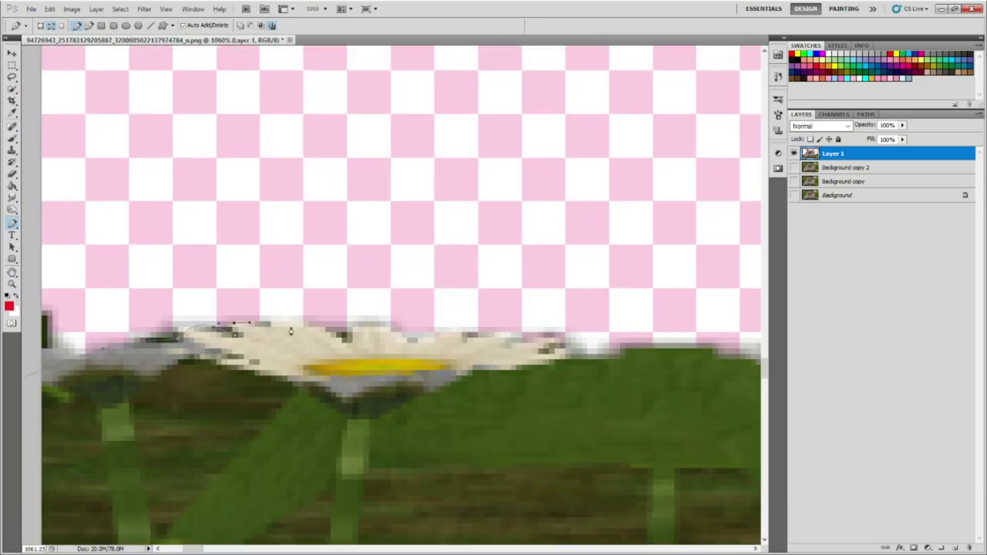
scroll(547, 340, "down", 4, "alt")
scroll(550, 379, "up", 2, "alt")
scroll(551, 379, "down", 2, "alt")
scroll(444, 282, "up", 2, "alt")
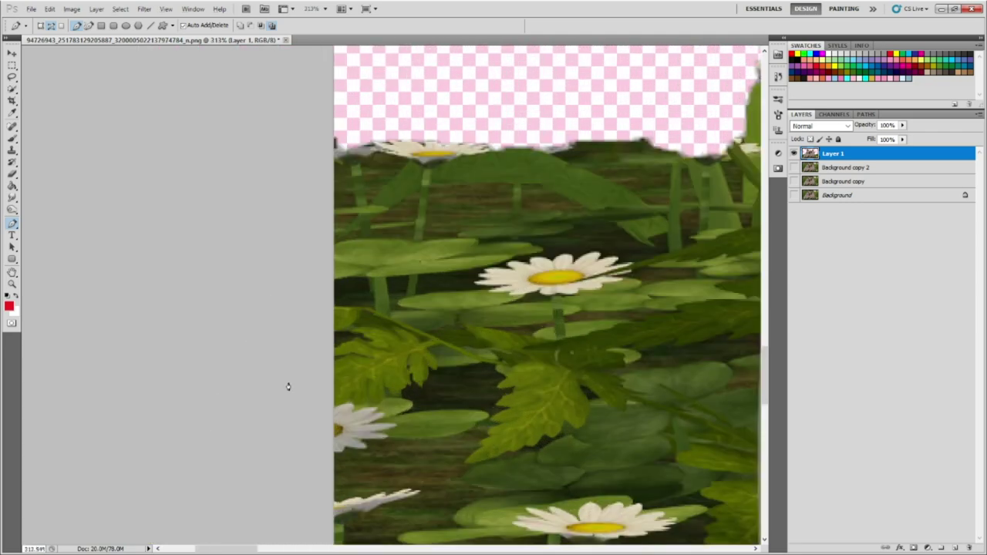
scroll(314, 288, "up", 3, "alt")
scroll(421, 273, "down", 2, "alt")
scroll(231, 371, "down", 3, "alt")
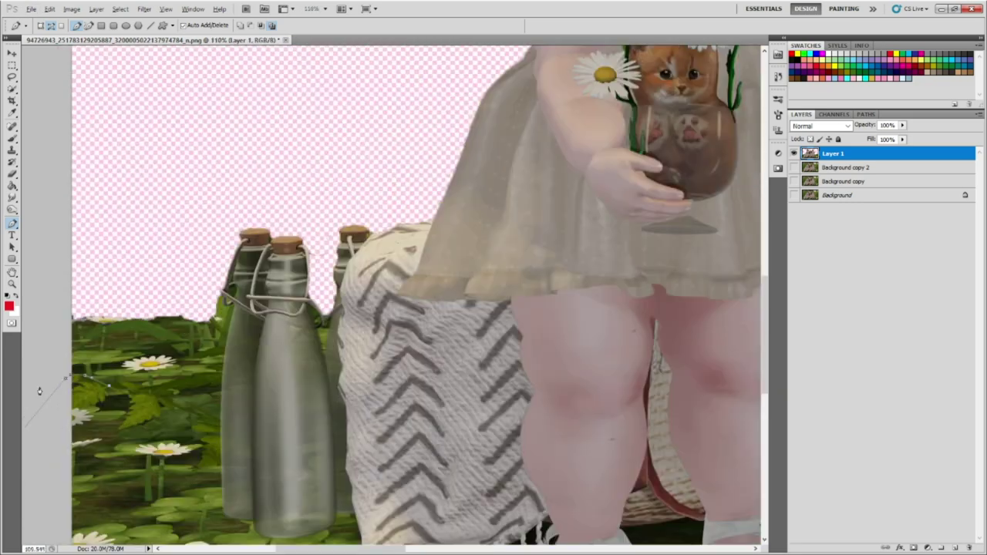
scroll(96, 390, "up", 6, "alt")
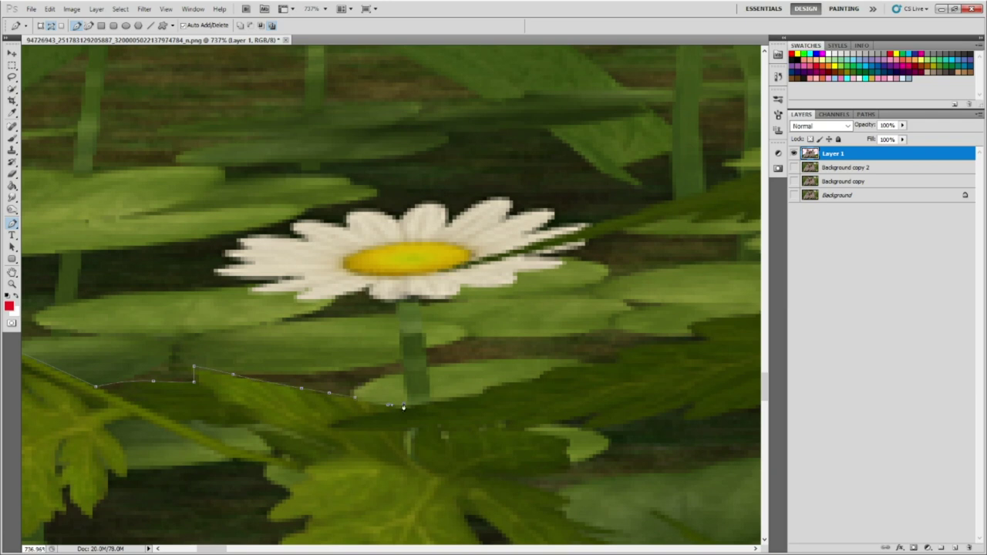
scroll(393, 318, "up", 3, "alt")
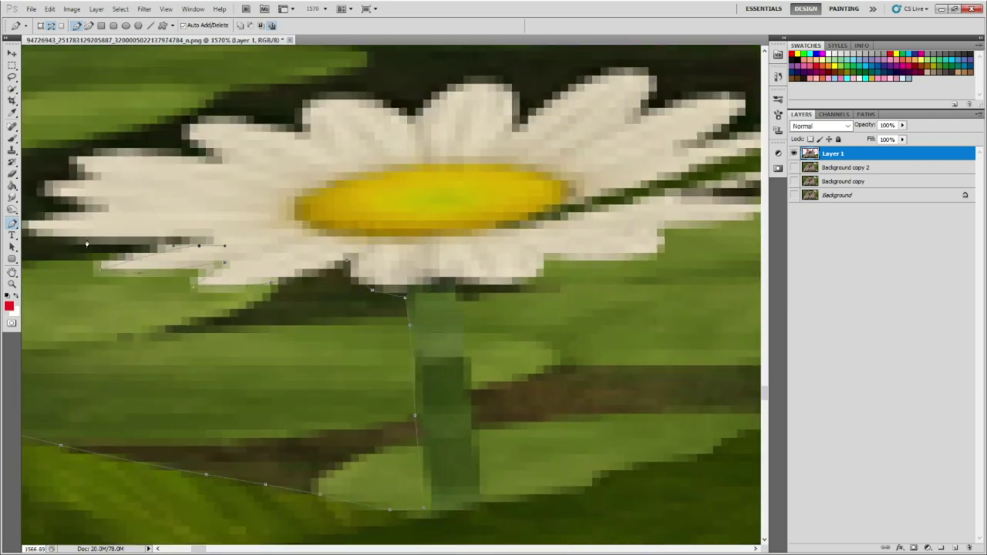
left_click_drag(87, 244, 203, 304)
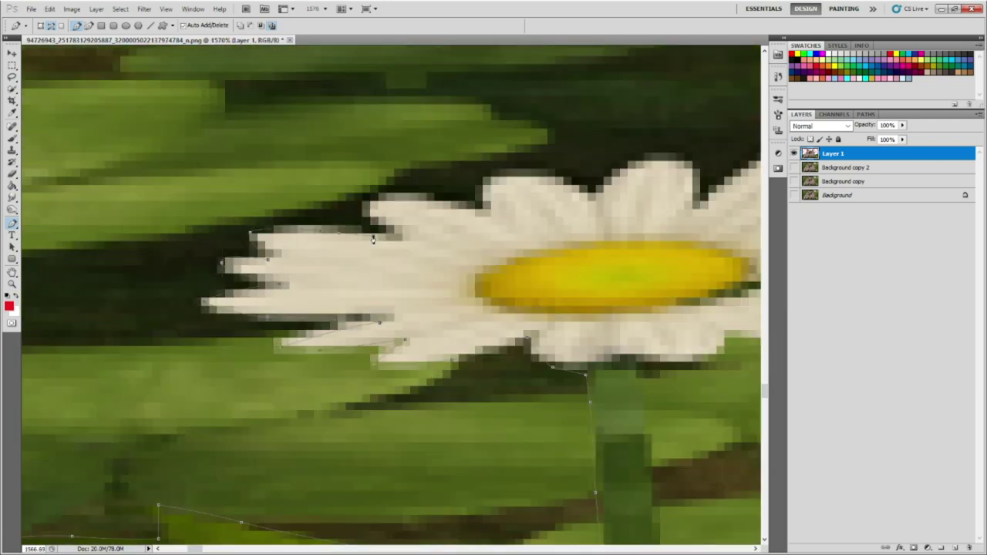
scroll(707, 204, "up", 1, "alt")
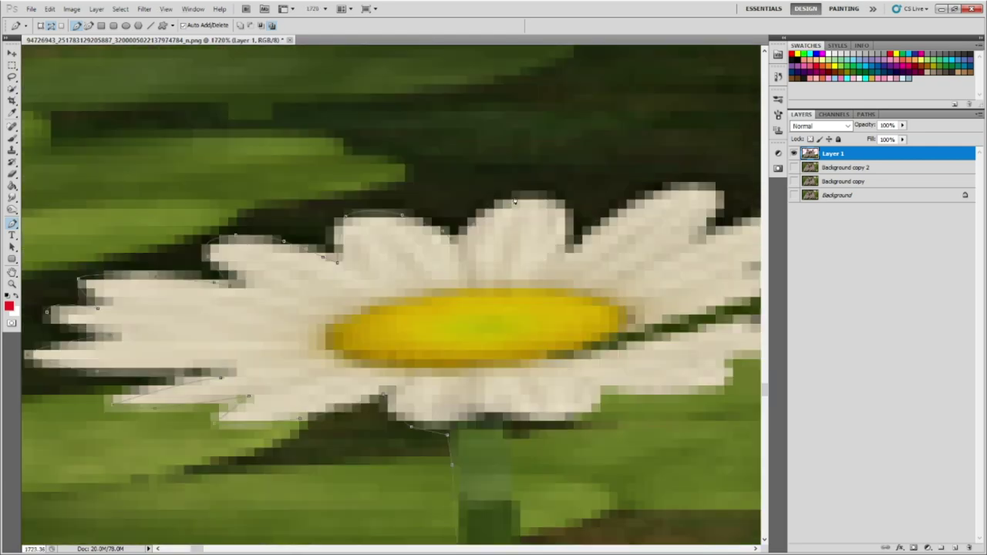
scroll(647, 243, "down", 3, "alt")
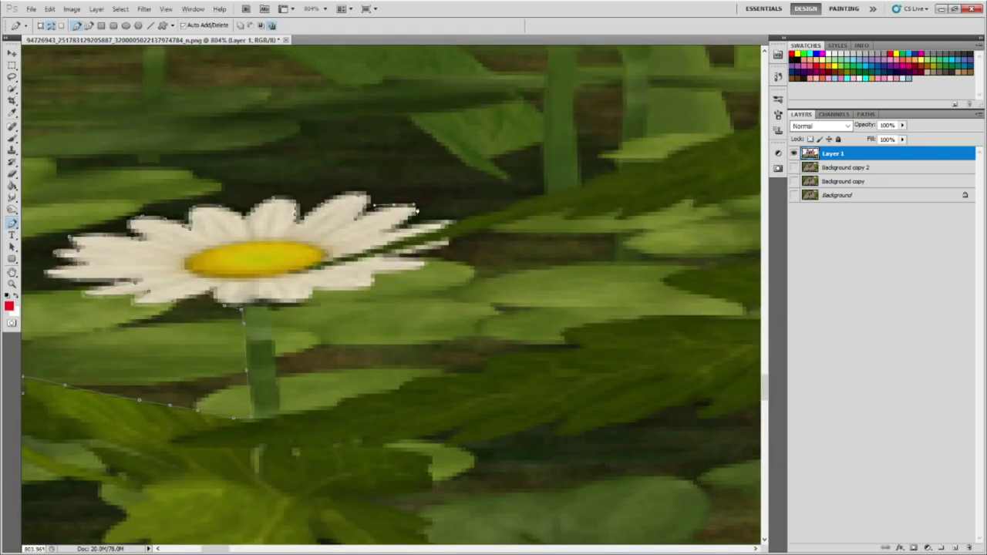
scroll(437, 222, "down", 3, "alt")
scroll(507, 253, "up", 2, "alt")
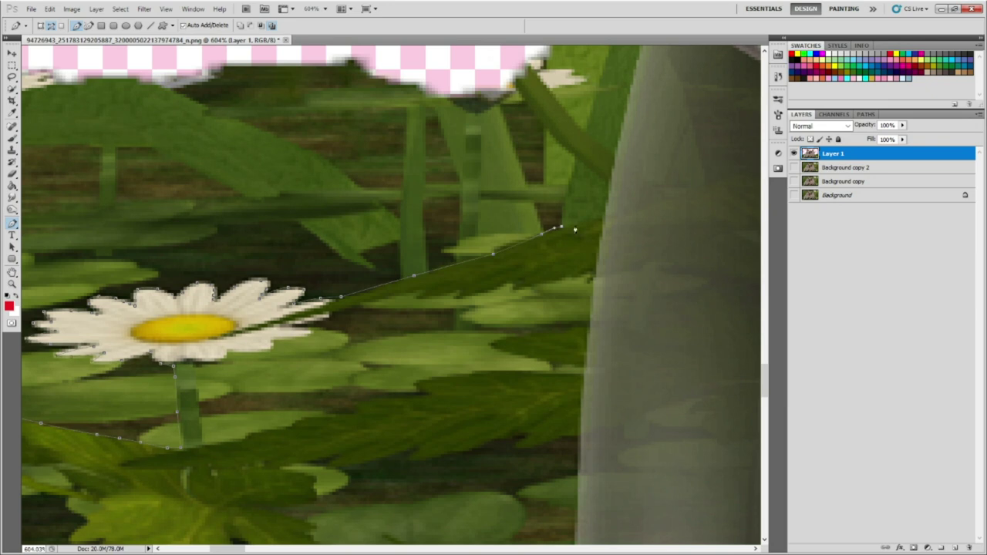
Trace the pen path over the bottle wire handles and corks, adding an anchor at the bottle's edge.
scroll(661, 159, "up", 2, "alt")
scroll(513, 175, "up", 2, "alt")
scroll(397, 215, "up", 2, "alt")
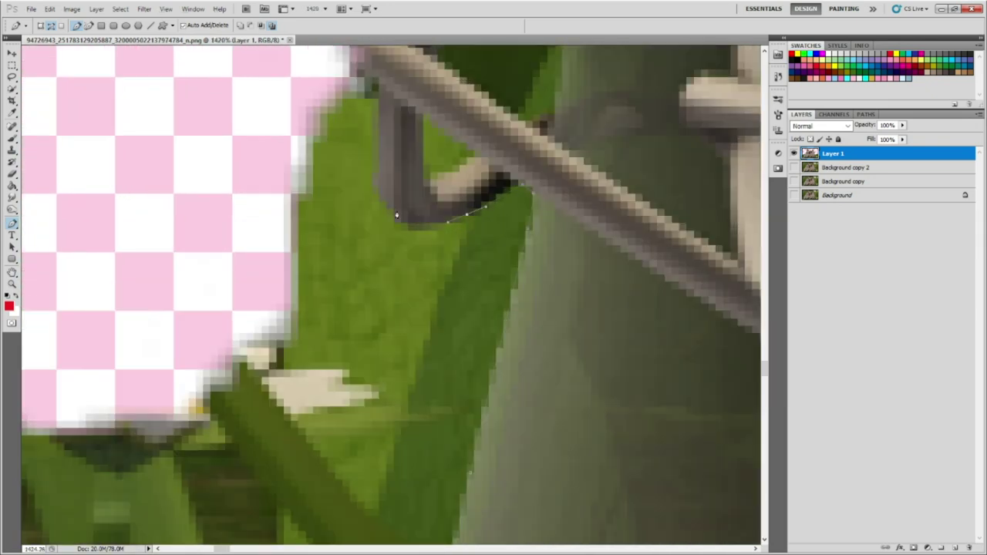
scroll(353, 102, "up", 2)
scroll(401, 112, "up", 2)
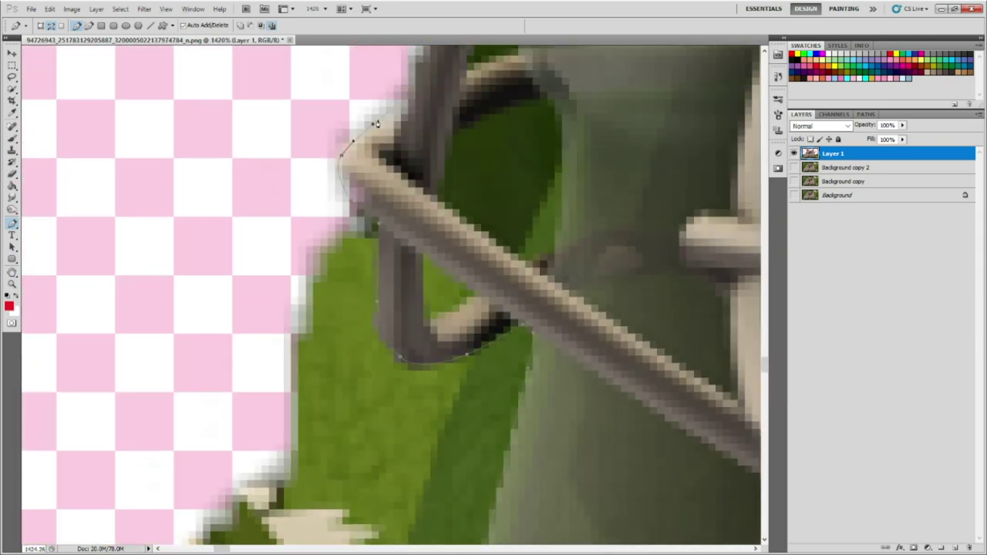
scroll(470, 118, "up", 2)
scroll(470, 118, "up", 2)
scroll(540, 147, "down", 3, "alt")
scroll(512, 139, "up", 4, "alt")
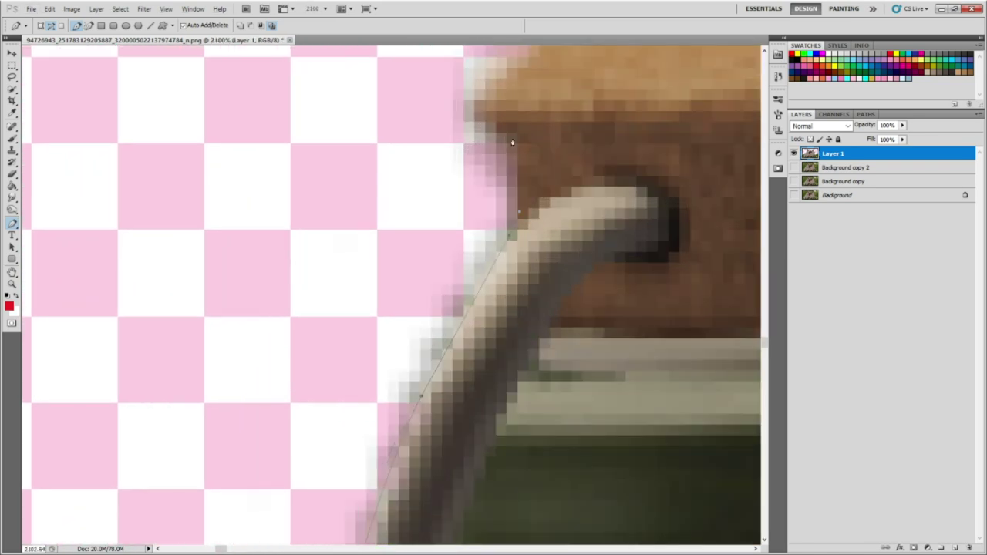
scroll(548, 140, "down", 1, "alt")
scroll(626, 125, "up", 1, "alt")
scroll(662, 143, "right", 3)
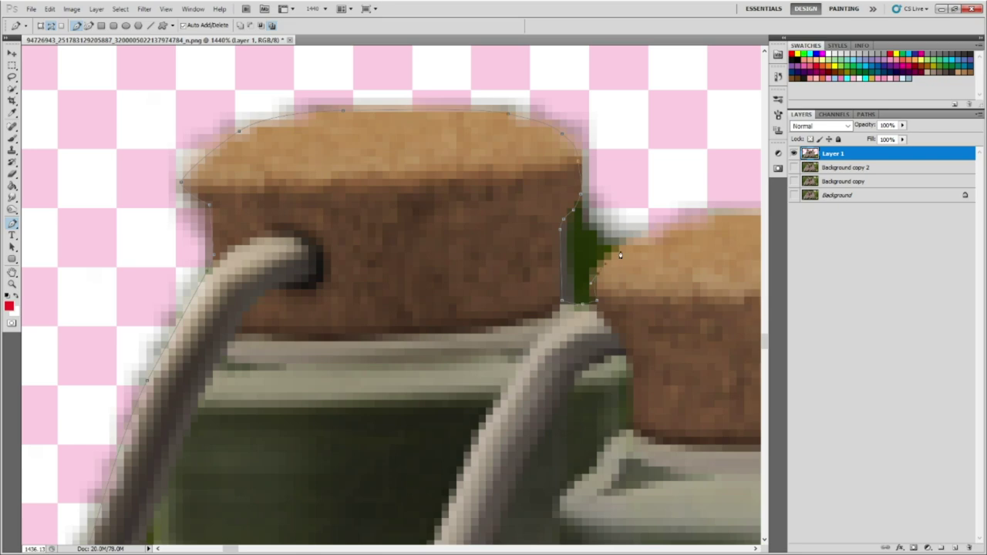
scroll(619, 256, "down", 5, "alt")
scroll(608, 243, "up", 5, "alt")
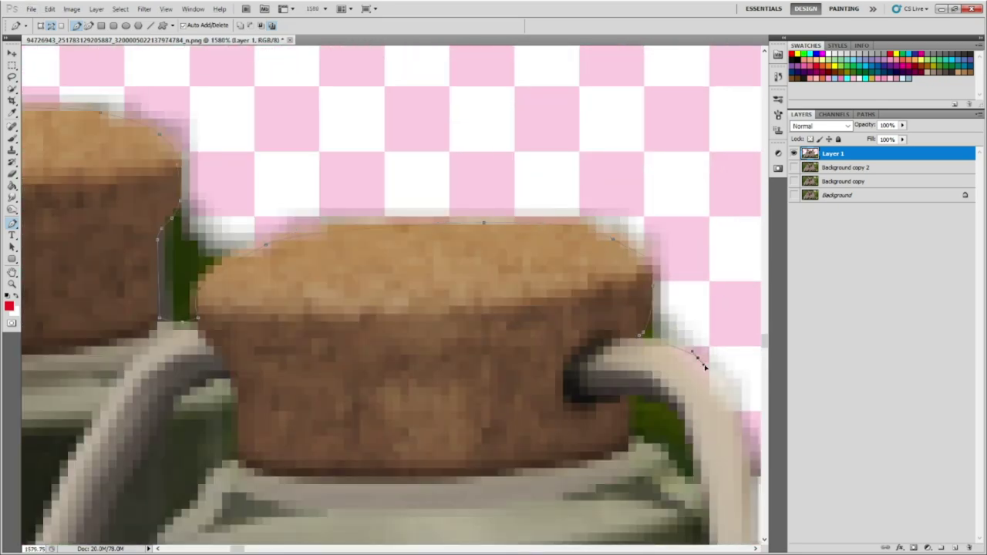
scroll(704, 367, "down", 5, "alt")
scroll(586, 247, "up", 4, "alt")
left_click(582, 330)
Continue the path down the bottle edge to the top of the blanket.
scroll(579, 309, "down", 3)
scroll(731, 389, "down", 1)
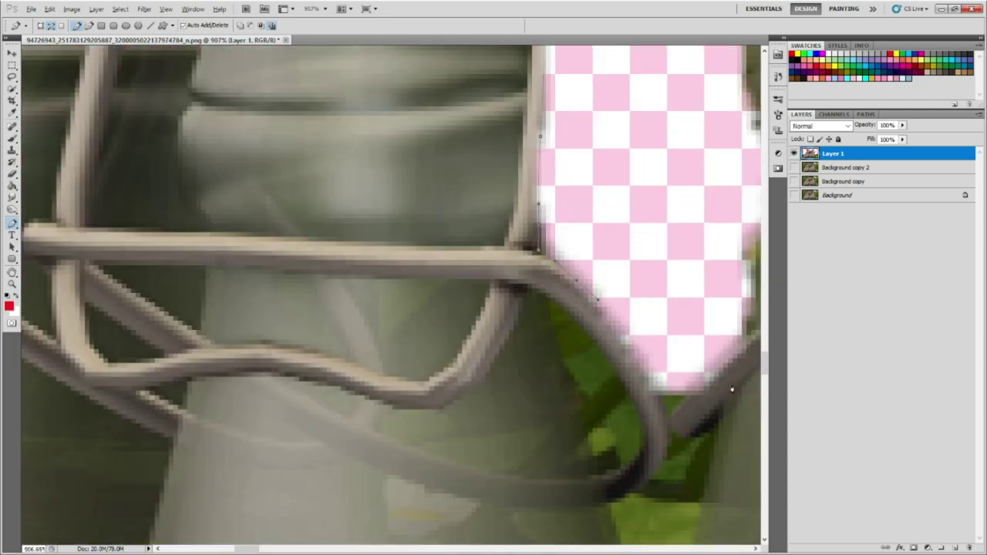
scroll(732, 357, "down", 5, "alt")
scroll(408, 210, "up", 2, "alt")
scroll(408, 210, "up", 3, "alt")
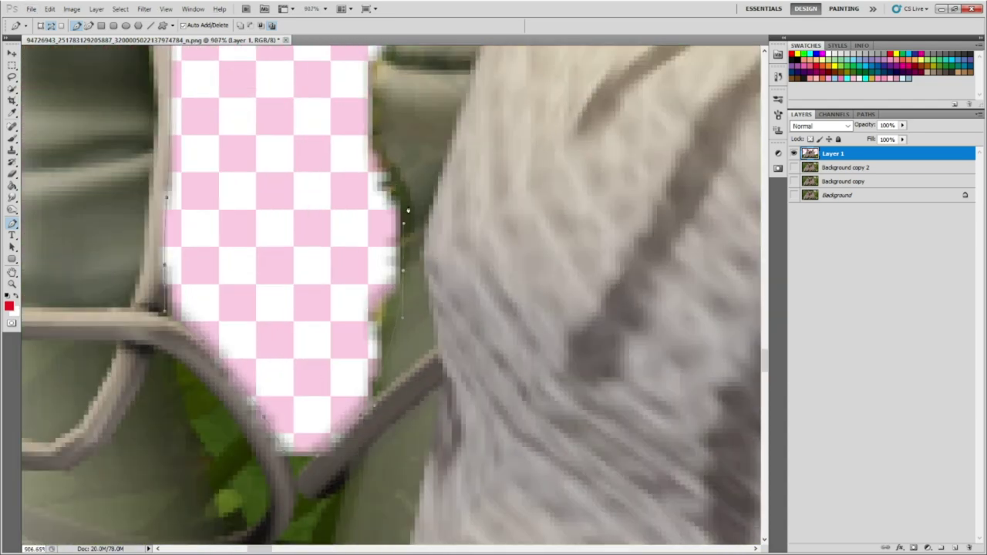
scroll(413, 192, "up", 2)
scroll(415, 226, "up", 2)
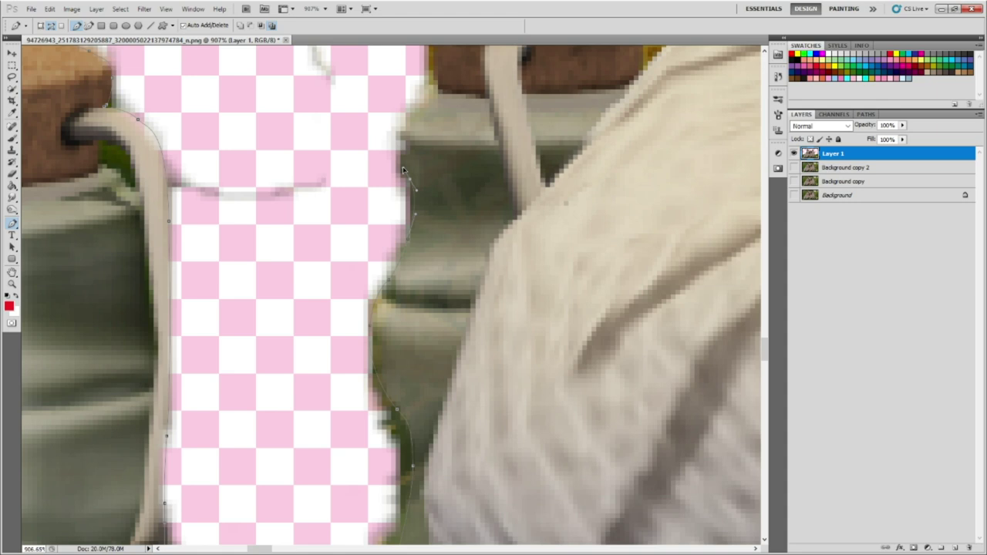
scroll(429, 105, "up", 2)
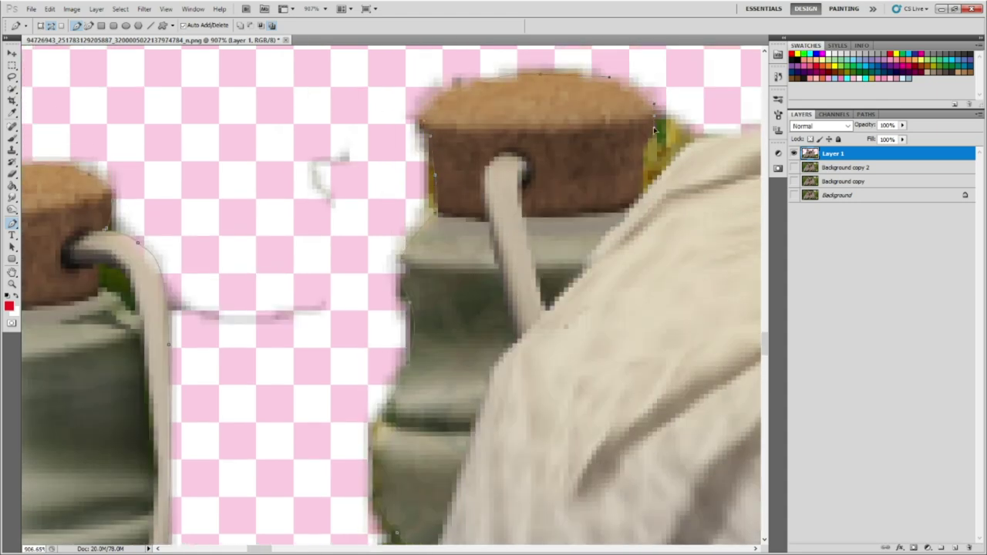
scroll(641, 173, "down", 4, "alt")
scroll(505, 228, "up", 3, "alt")
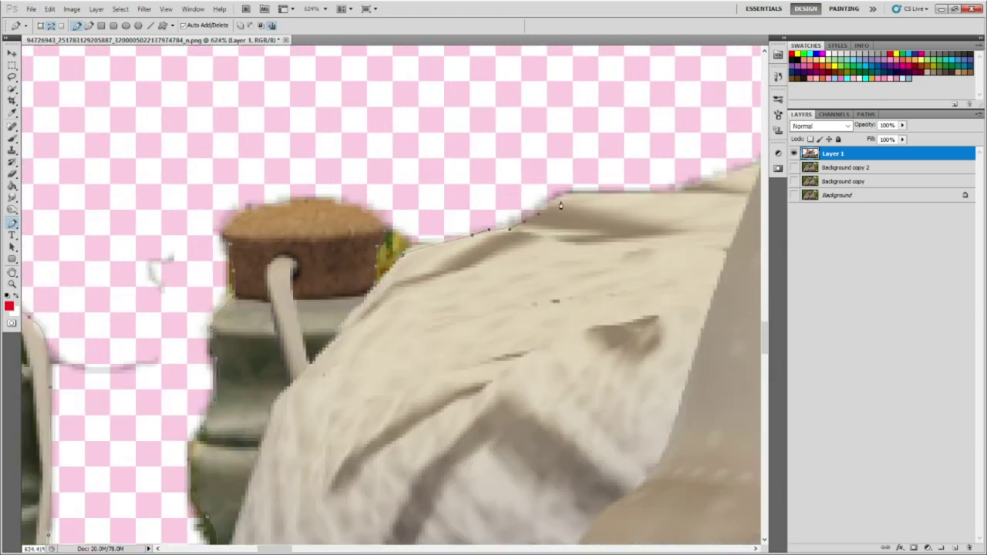
Trace the pen path along the girl's dress edge and up her arm and sleeve.
scroll(694, 193, "down", 3, "alt")
scroll(540, 231, "down", 2, "alt")
scroll(436, 212, "up", 4, "alt")
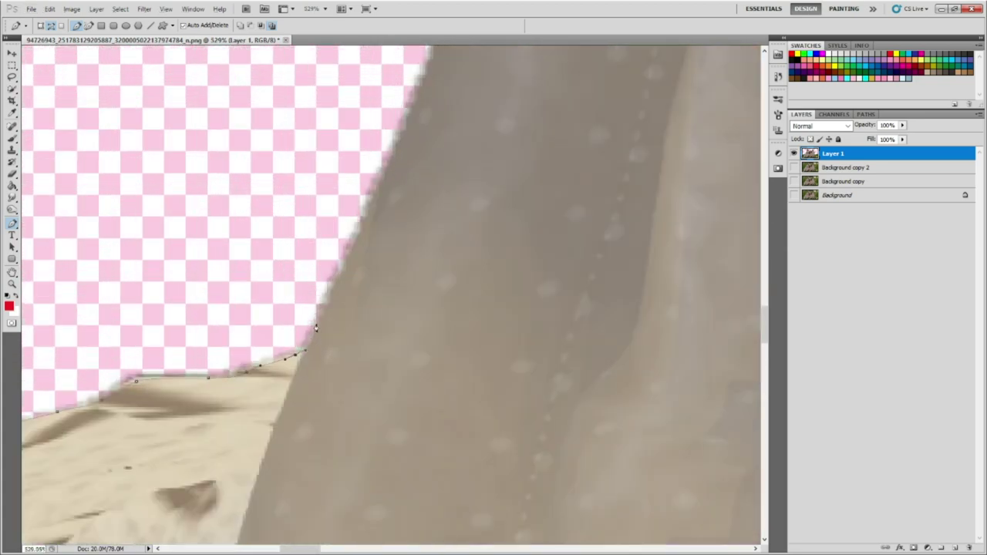
scroll(437, 212, "down", 1, "alt")
scroll(463, 231, "down", 2, "alt")
scroll(421, 324, "up", 3, "alt")
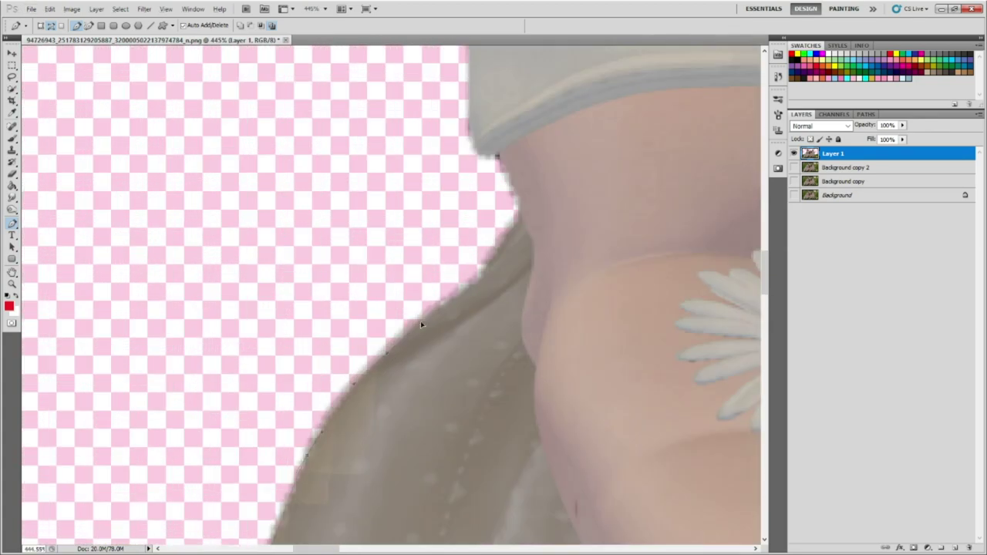
scroll(500, 164, "up", 2)
scroll(478, 150, "up", 3)
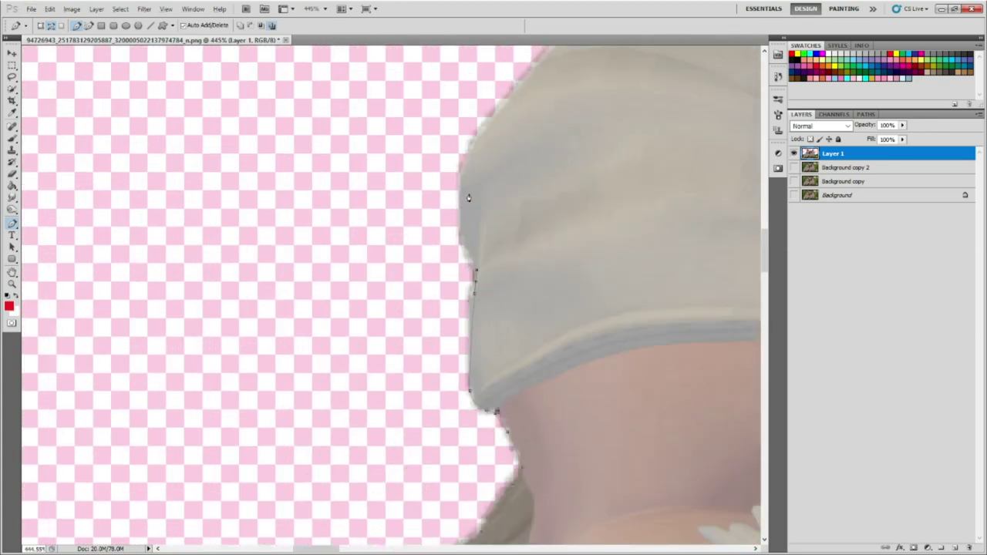
scroll(467, 198, "up", 2)
scroll(520, 106, "up", 1, "alt")
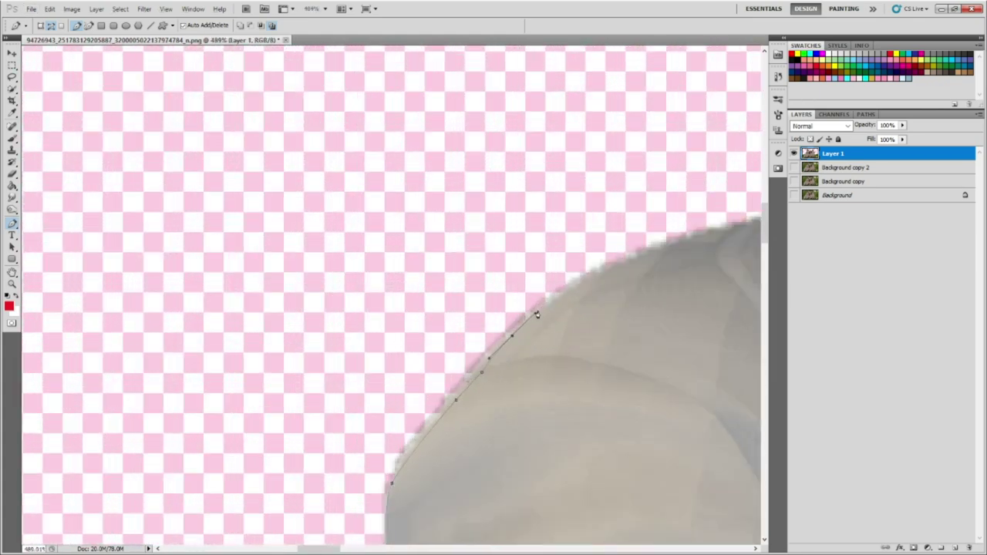
Continue the path across her shoulder strap, cheek and ear up to her hair.
scroll(702, 241, "up", 2, "alt")
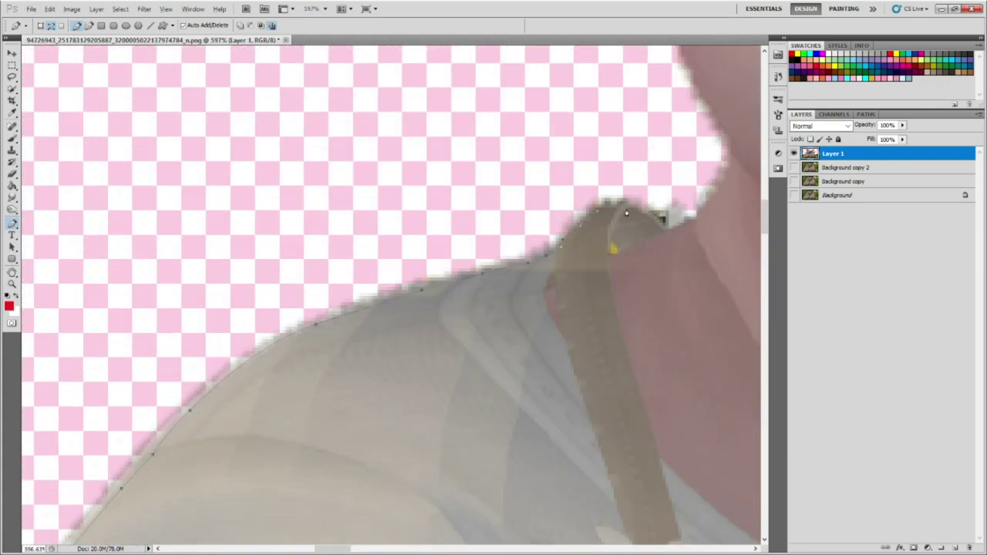
scroll(718, 176, "up", 2)
scroll(687, 137, "down", 5, "alt")
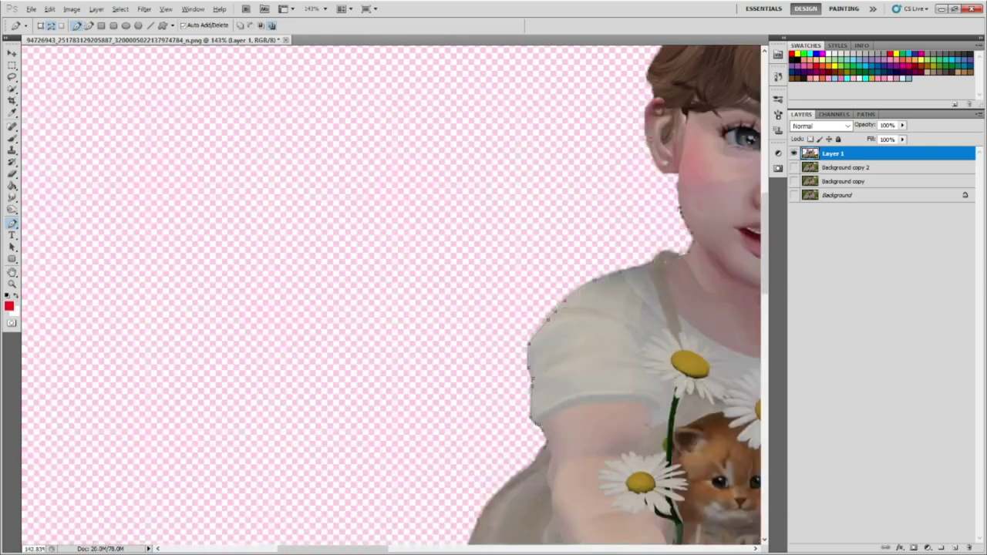
scroll(644, 210, "up", 7, "alt")
scroll(540, 123, "up", 3)
scroll(462, 155, "up", 3)
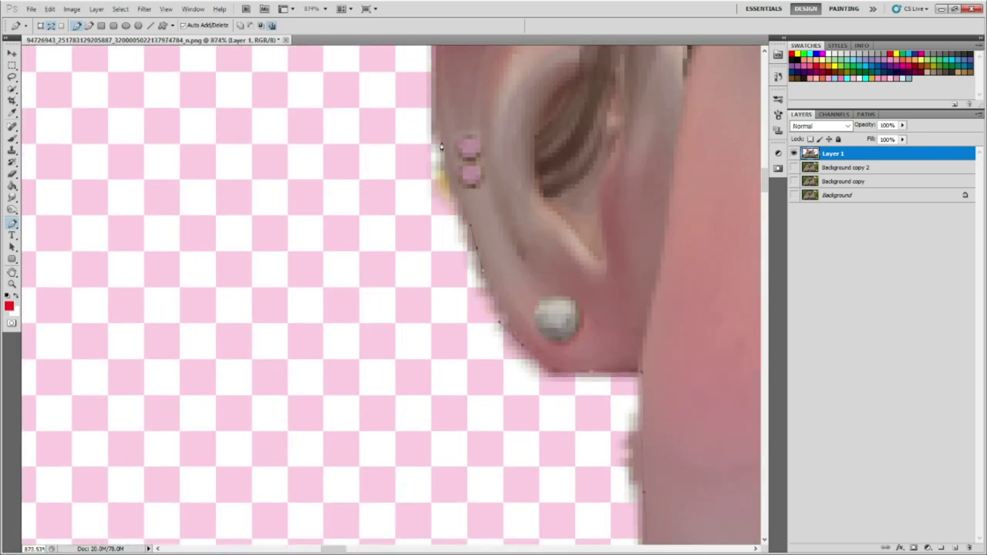
scroll(436, 173, "up", 3)
scroll(479, 109, "up", 3)
scroll(476, 135, "up", 3)
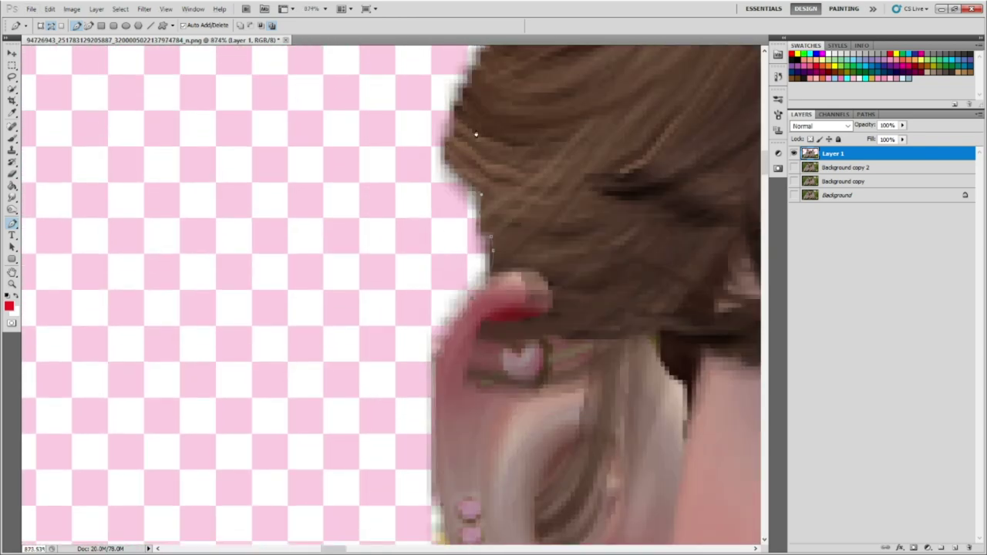
scroll(478, 116, "up", 3)
scroll(586, 139, "up", 3)
Trace the path around the flower crown's leaves and white roses, then zoom out to the whole image.
scroll(694, 154, "down", 2, "alt")
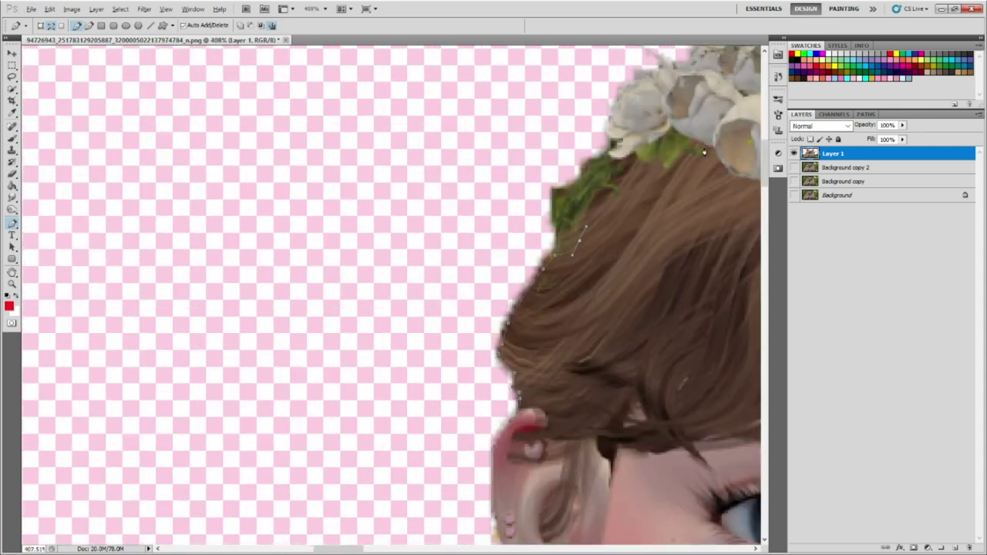
scroll(388, 388, "up", 4, "alt")
scroll(546, 181, "up", 1, "alt")
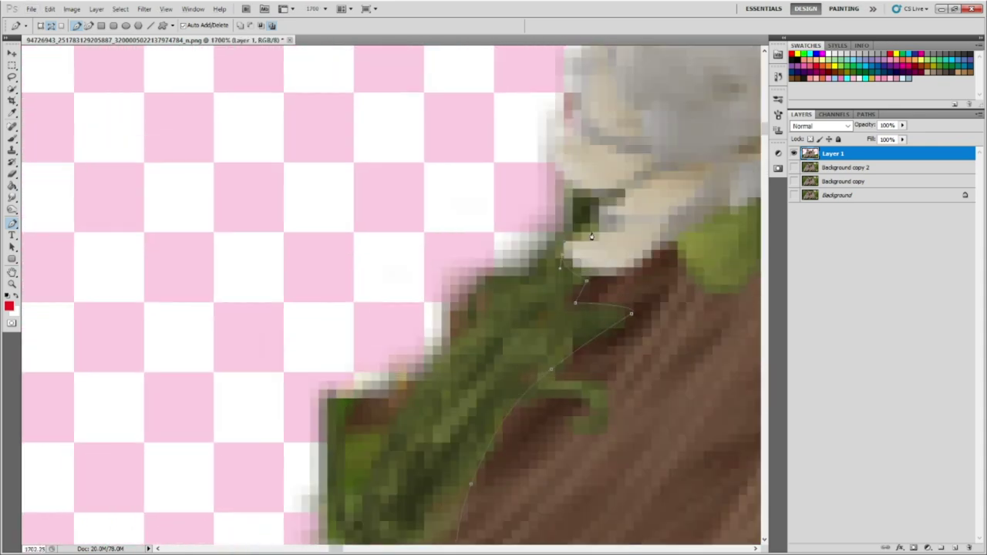
scroll(551, 161, "down", 3, "alt")
scroll(617, 216, "down", 1, "alt")
scroll(679, 185, "down", 1, "alt")
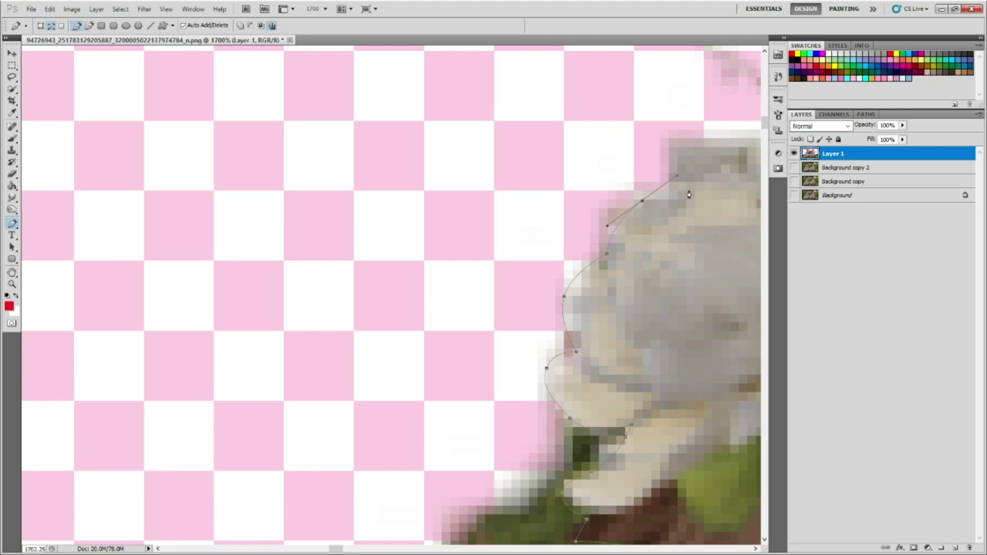
scroll(698, 247, "down", 4, "alt")
scroll(704, 285, "up", 3, "alt")
scroll(439, 290, "up", 3, "alt")
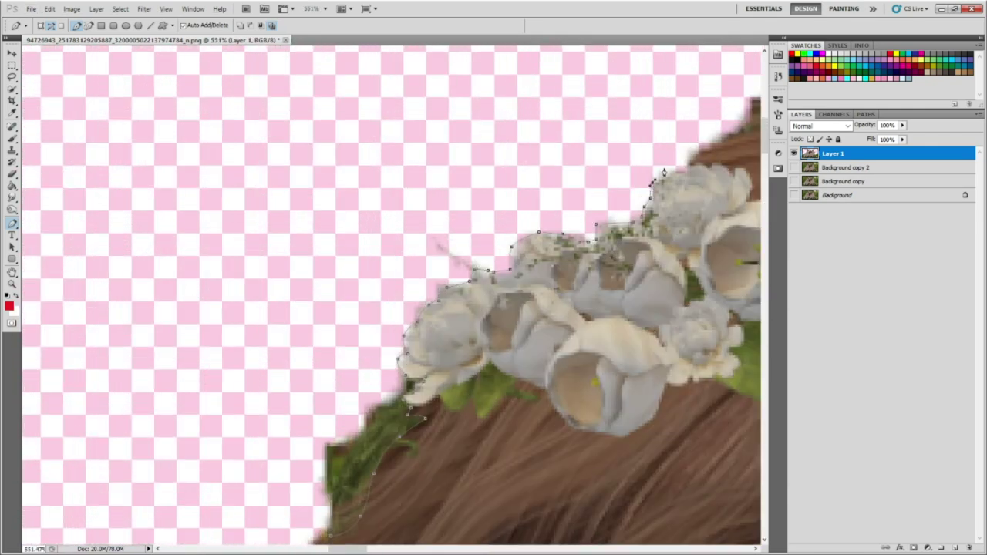
scroll(663, 171, "down", 3, "alt")
scroll(569, 269, "up", 3, "alt")
scroll(569, 270, "down", 3, "alt")
scroll(320, 332, "up", 3, "alt")
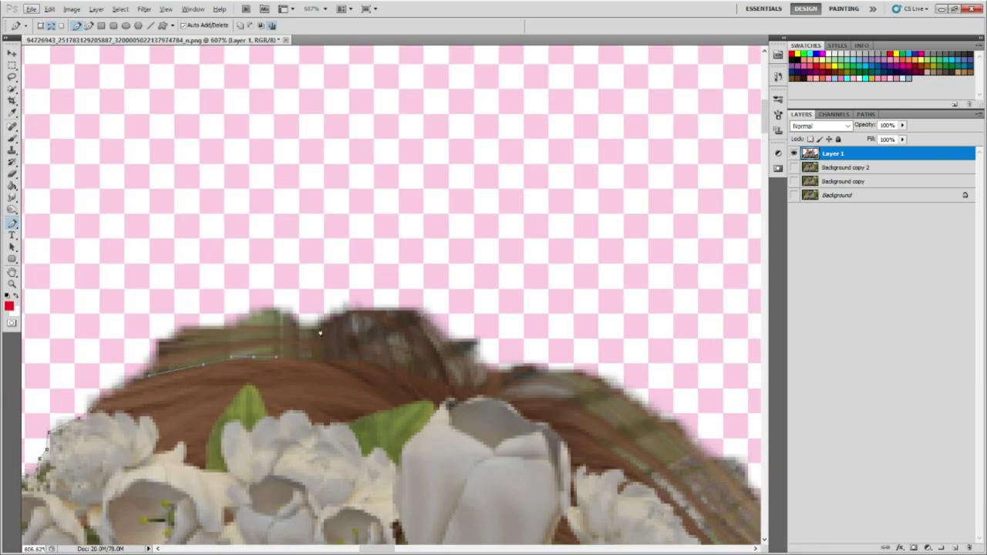
scroll(494, 402, "down", 5, "alt")
Briefly switch to the Rectangular Marquee tool, then return to the Pen tool.
scroll(493, 402, "down", 3, "alt")
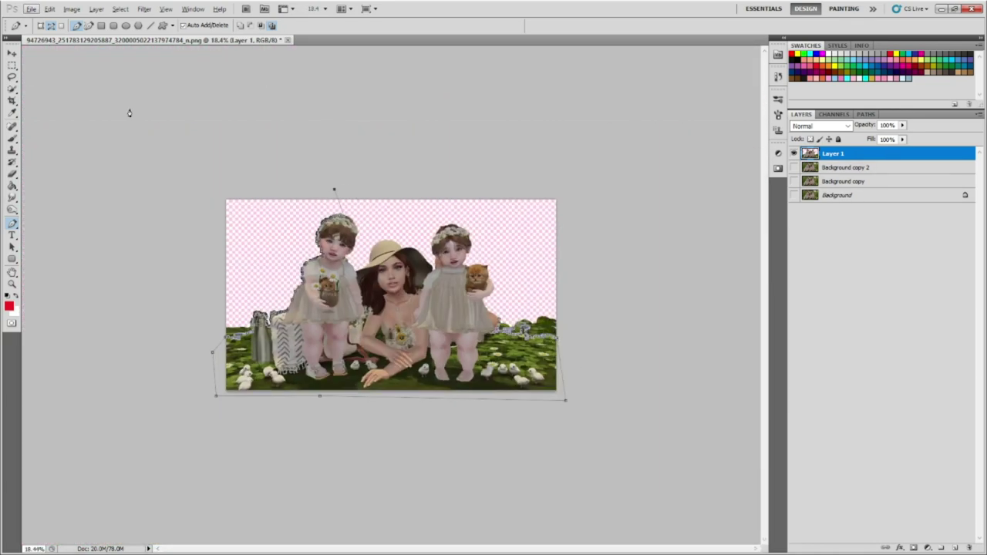
scroll(620, 345, "up", 2, "alt")
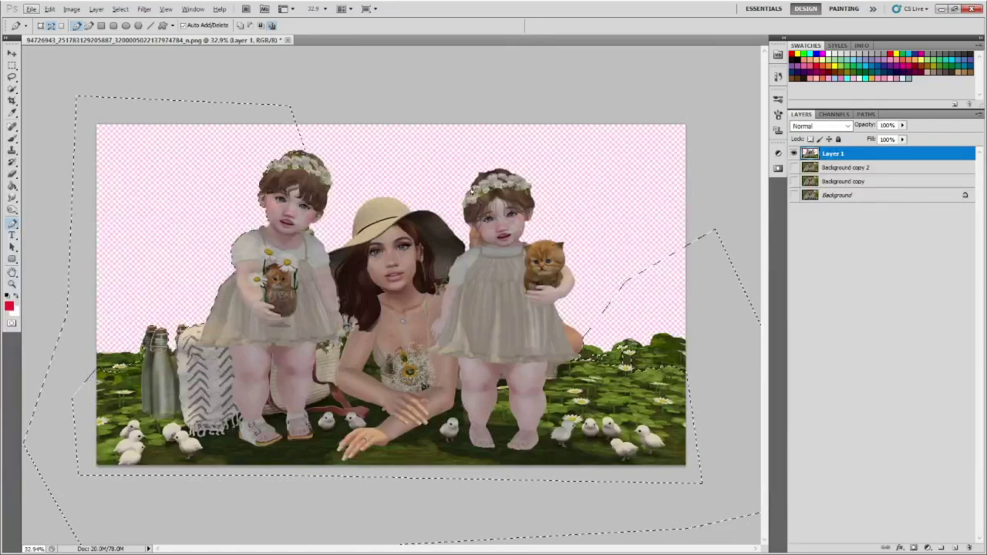
scroll(296, 170, "down", 3, "alt")
scroll(296, 170, "up", 1, "alt")
key("m")
scroll(295, 170, "up", 5, "alt")
scroll(263, 233, "up", 3, "alt")
key("p")
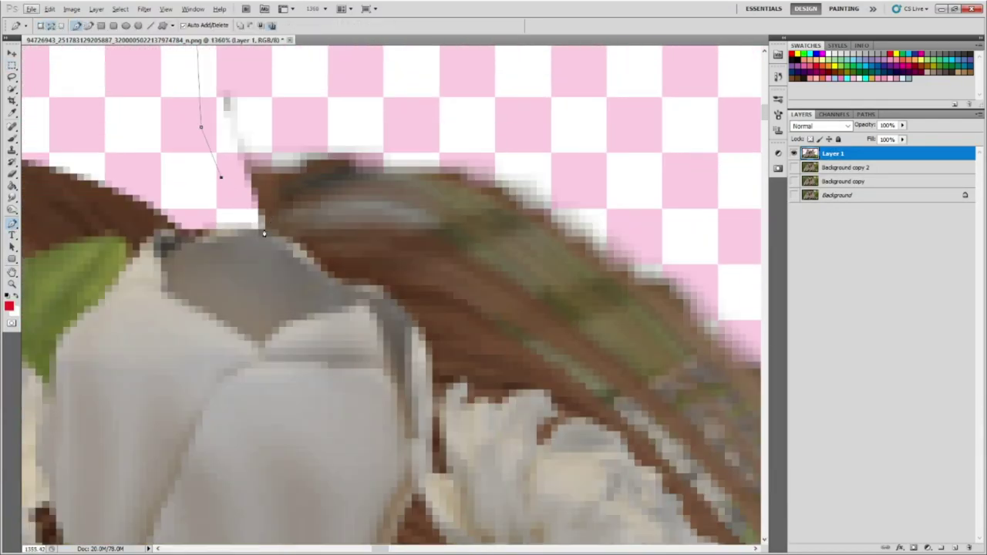
Add a curved anchor at the flower crown's edge and a point along the hair edge.
scroll(512, 284, "down", 3, "alt")
scroll(540, 308, "up", 3, "alt")
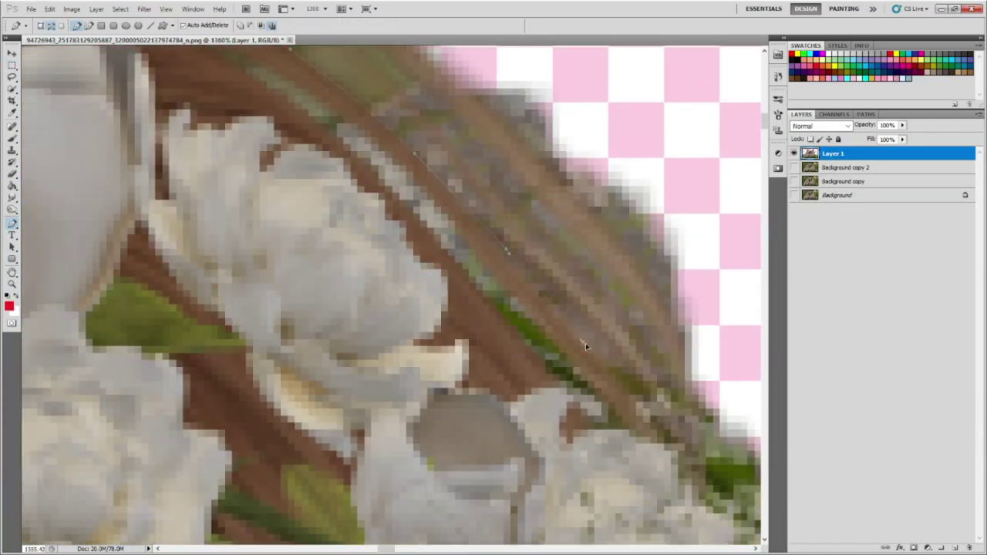
scroll(585, 343, "down", 3, "alt")
scroll(416, 455, "up", 1, "alt")
scroll(463, 363, "up", 1, "alt")
scroll(482, 307, "up", 1, "alt")
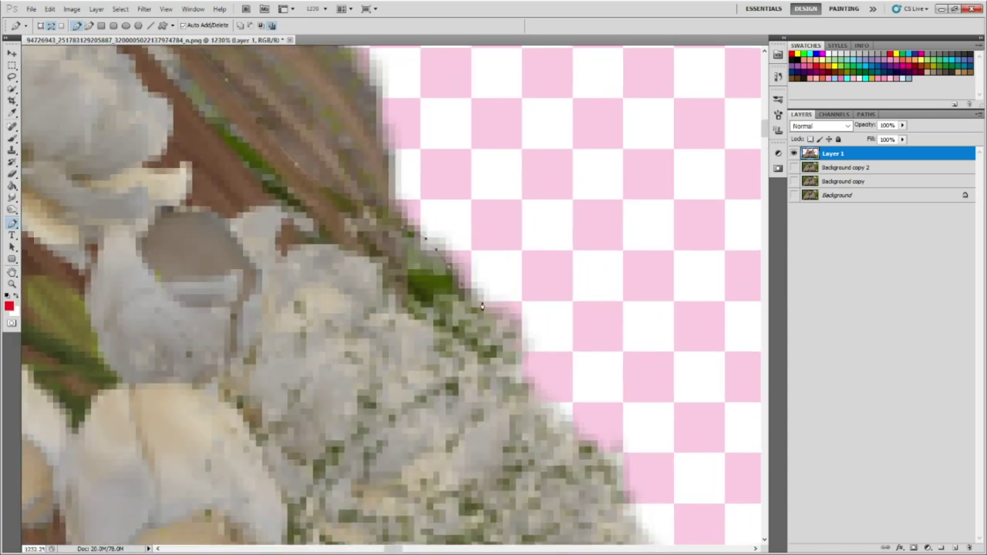
scroll(525, 388, "down", 4, "alt")
scroll(526, 370, "up", 2, "alt")
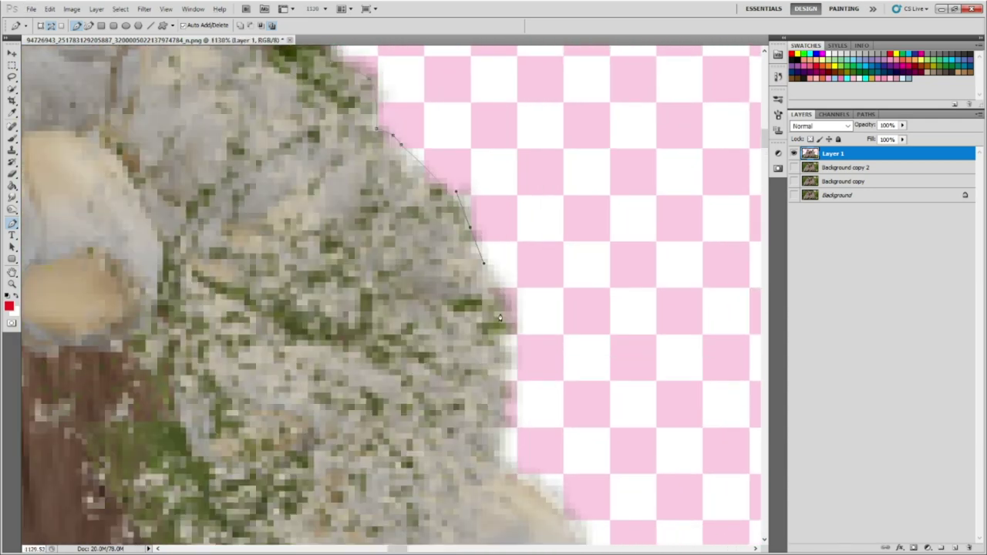
scroll(526, 367, "up", 1, "alt")
left_click_drag(570, 416, 570, 444)
scroll(566, 340, "down", 3)
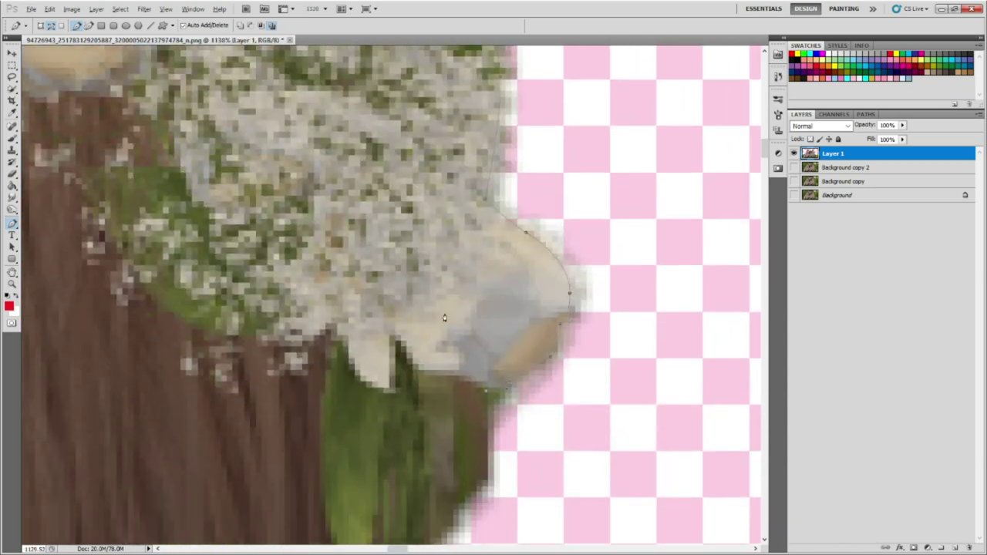
scroll(445, 318, "down", 5, "alt")
scroll(439, 359, "up", 7, "alt")
scroll(389, 388, "down", 8)
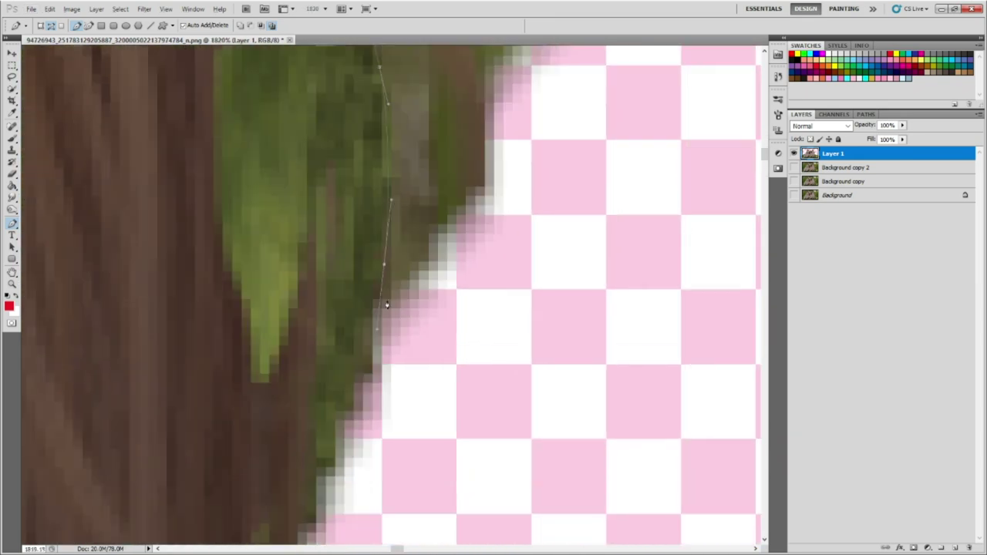
left_click(373, 264)
Continue past the ear and shoulder, bringing the mom's hat edge into view.
scroll(372, 252, "down", 4, "alt")
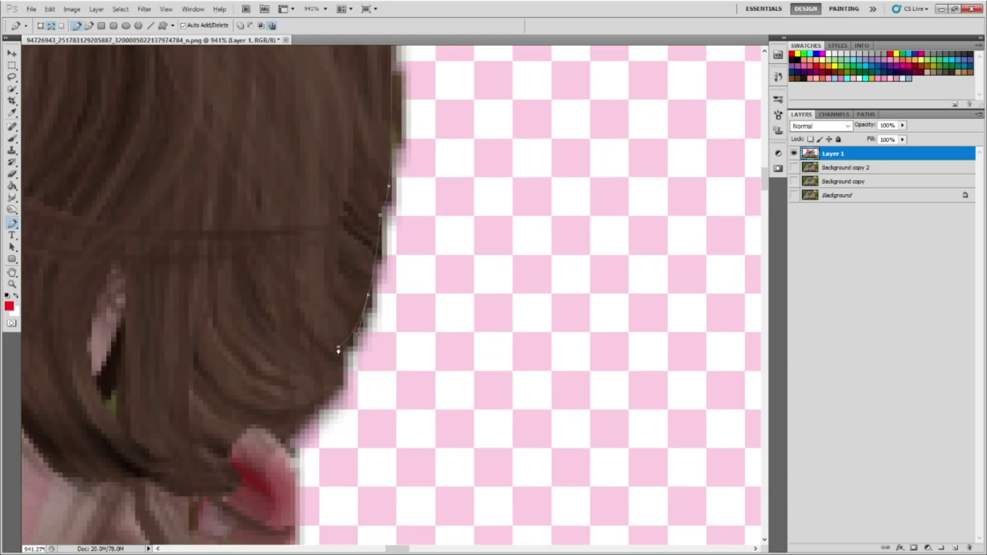
scroll(281, 451, "down", 10)
scroll(281, 344, "up", 1)
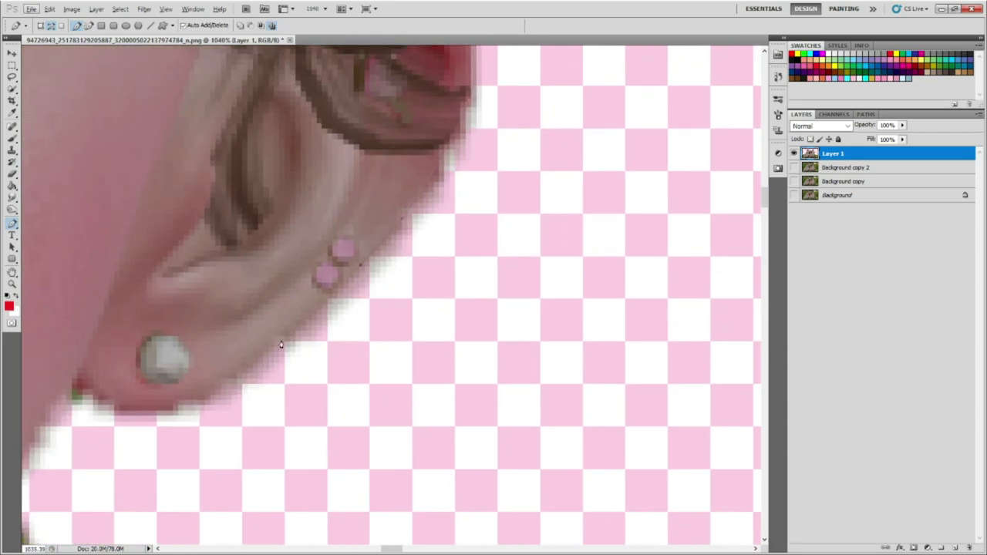
scroll(91, 394, "down", 2)
scroll(92, 394, "down", 3)
scroll(222, 360, "up", 4)
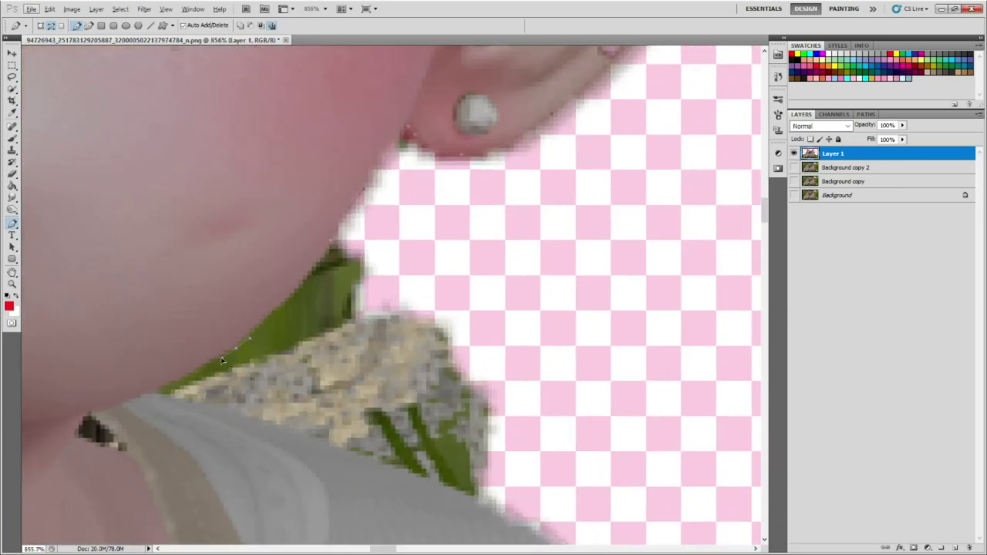
scroll(312, 438, "down", 3)
scroll(82, 254, "up", 3)
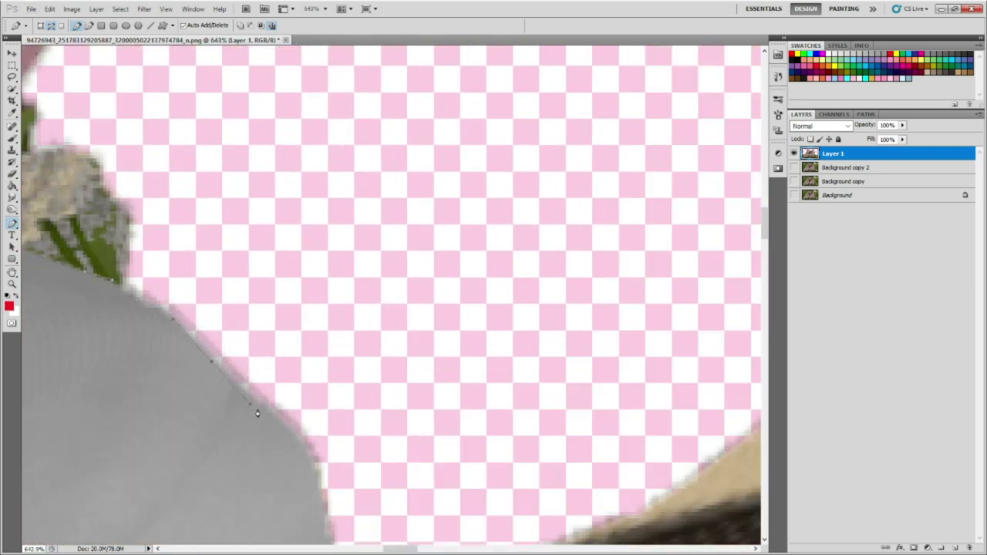
scroll(327, 381, "down", 3)
scroll(394, 460, "up", 2)
mouse_move(701, 295)
left_mouse_down()
mouse_move(287, 280)
mouse_move(452, 302)
mouse_move(584, 286)
mouse_move(556, 209)
mouse_move(597, 88)
mouse_move(678, 101)
left_mouse_up()
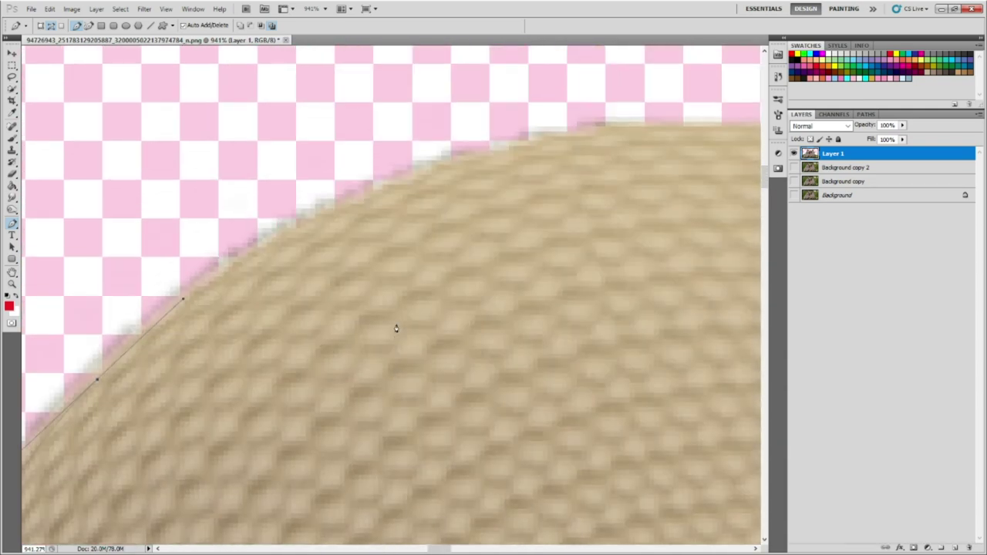
Trace the hat's curved top edge down to where the tan crown meets the brim.
left_click_drag(530, 172, 739, 136)
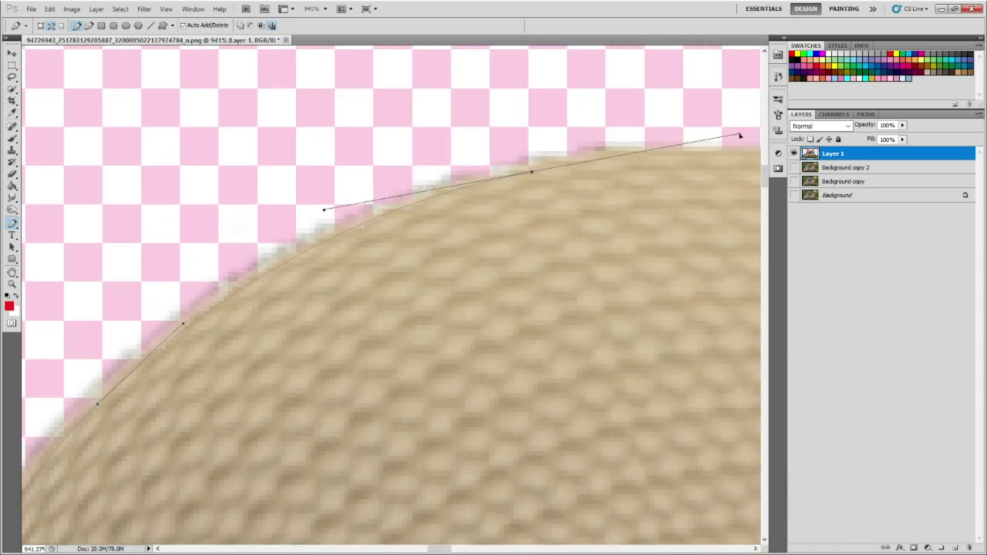
scroll(739, 136, "right", 5)
left_click(613, 249)
left_click(738, 331)
scroll(502, 368, "right", 4)
scroll(502, 368, "down", 2)
left_click(554, 387)
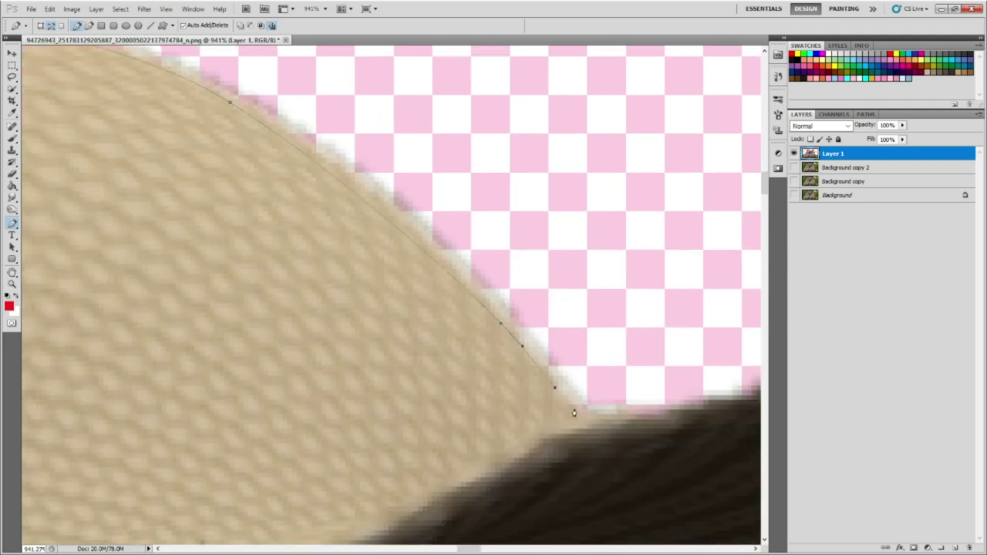
left_click(573, 413)
scroll(253, 448, "right", 5)
left_click(513, 394)
scroll(513, 393, "right", 5)
left_click_drag(562, 468, 617, 503)
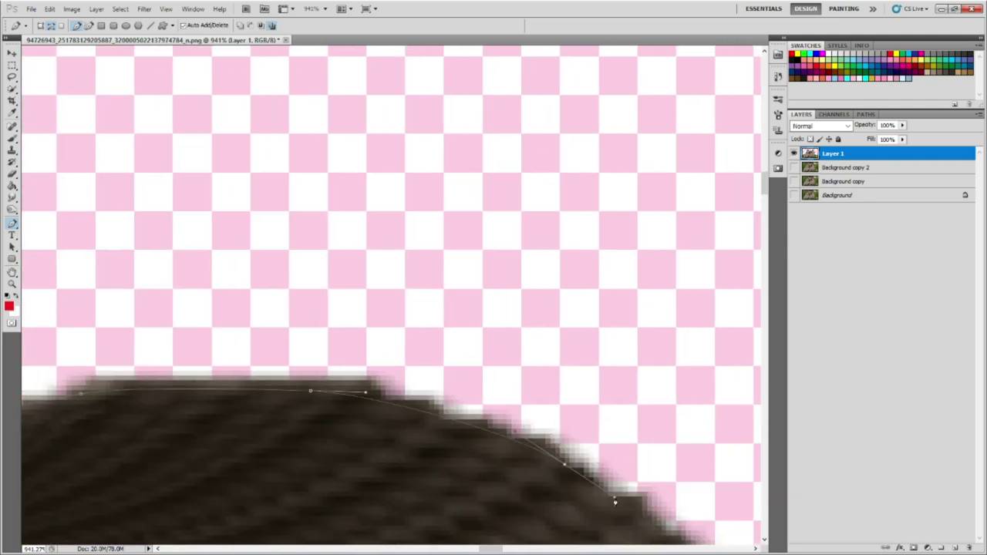
Run the path down the dark knit brim and along the collar edge.
scroll(617, 502, "right", 3)
scroll(540, 424, "down", 4)
scroll(570, 347, "down", 1)
scroll(601, 386, "down", 5)
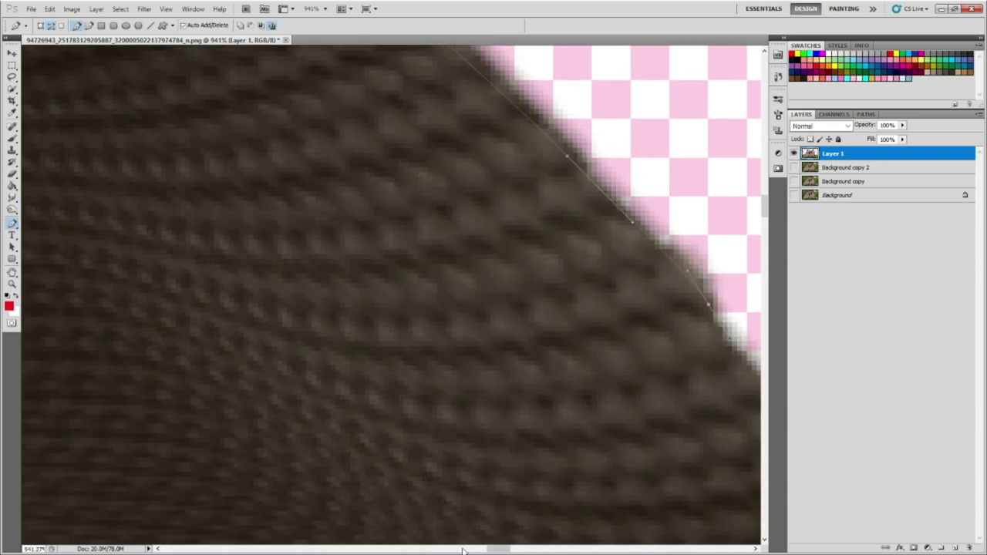
scroll(602, 385, "right", 4)
left_click(394, 244)
left_click(478, 334)
left_click(563, 422)
scroll(622, 479, "down", 1)
scroll(506, 463, "down", 4)
scroll(506, 462, "right", 4)
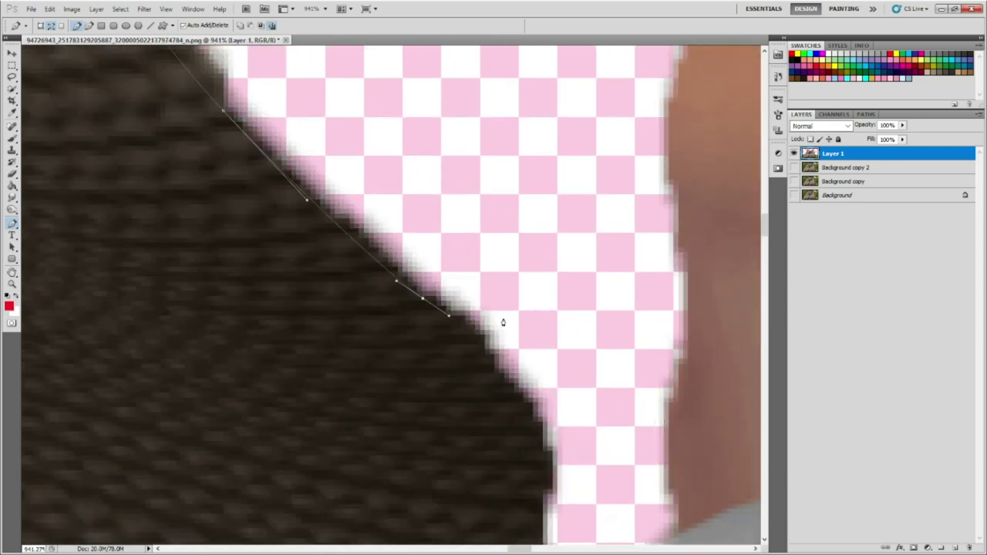
scroll(502, 324, "down", 3)
left_click(533, 347)
left_click(510, 431)
Trace the pen path up the right toddler's neck and ear to her flower crown.
scroll(681, 337, "down", 5)
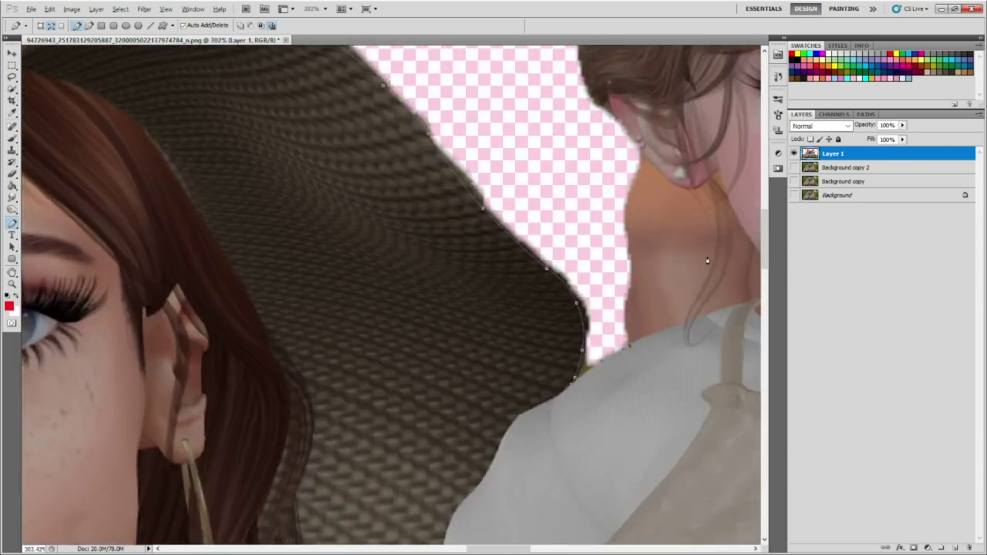
scroll(706, 260, "down", 3)
scroll(672, 269, "down", 3)
scroll(502, 293, "up", 4)
scroll(502, 293, "up", 4)
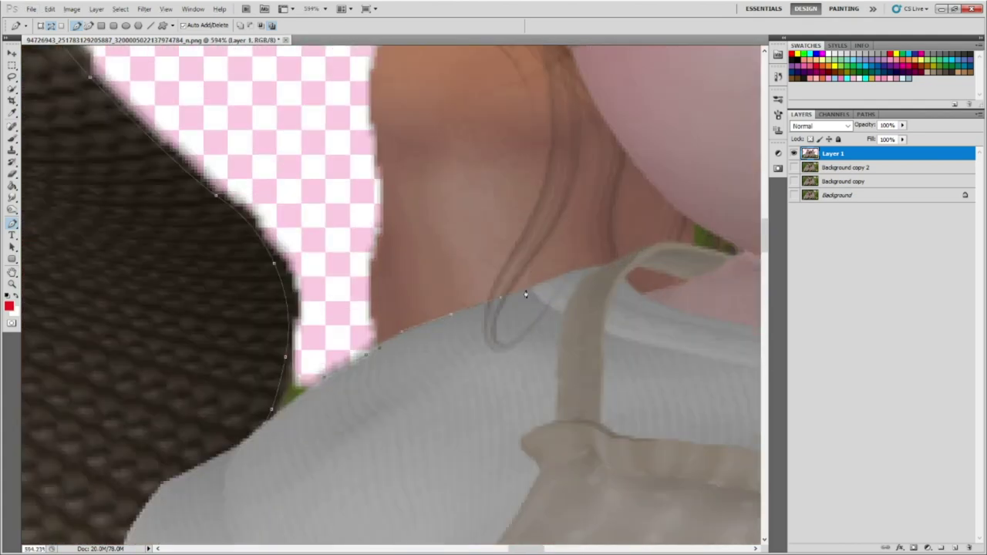
scroll(561, 137, "up", 3)
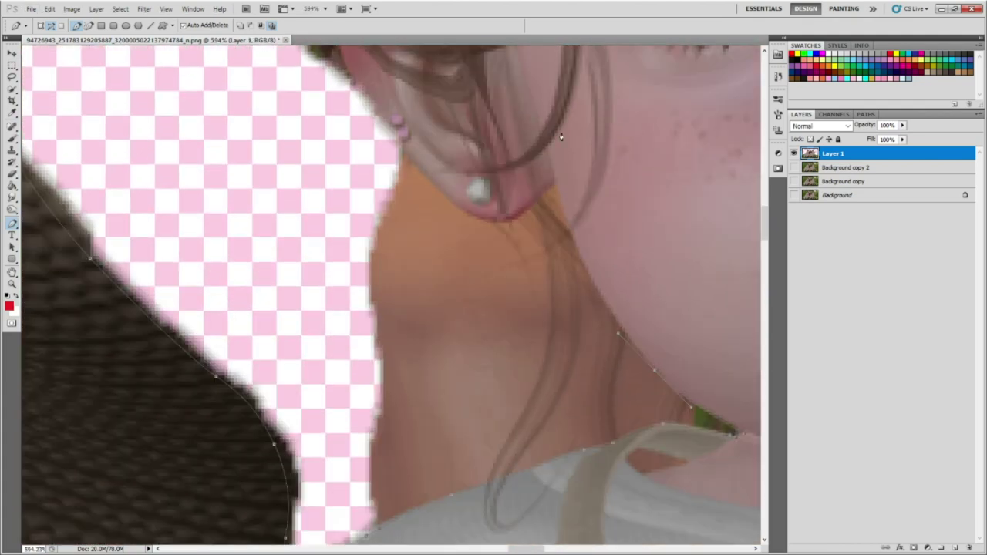
scroll(438, 191, "up", 2)
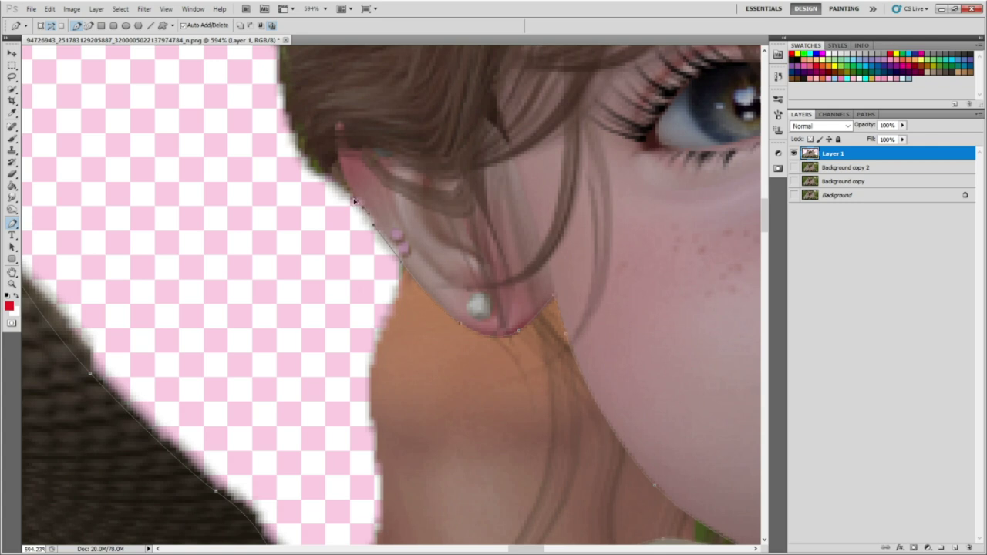
scroll(354, 201, "up", 3)
scroll(338, 310, "up", 1)
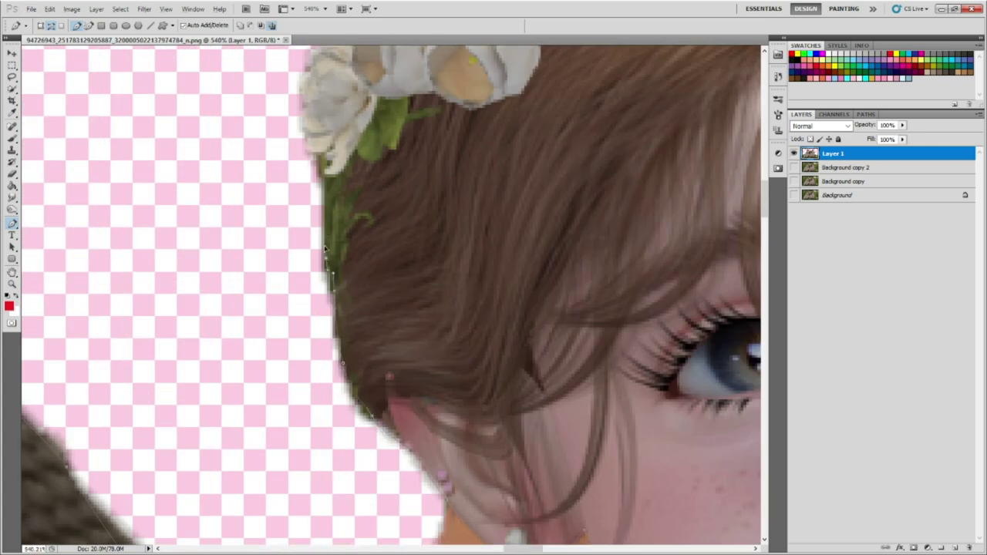
scroll(305, 131, "up", 1)
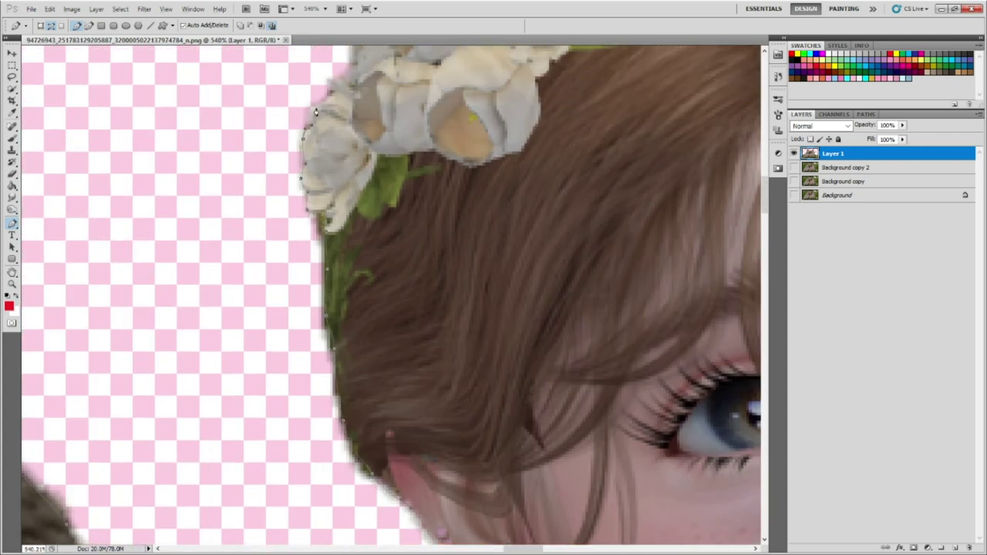
scroll(338, 144, "up", 2)
scroll(351, 201, "up", 1)
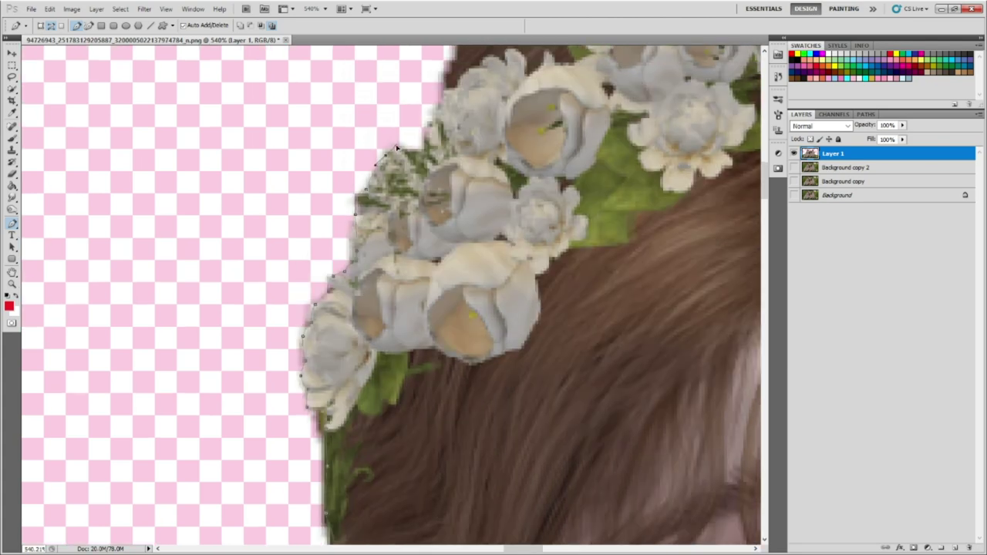
scroll(397, 147, "up", 2)
Carry the path across the flower crown and down her hair and cheek toward the kitten.
scroll(459, 179, "down", 5)
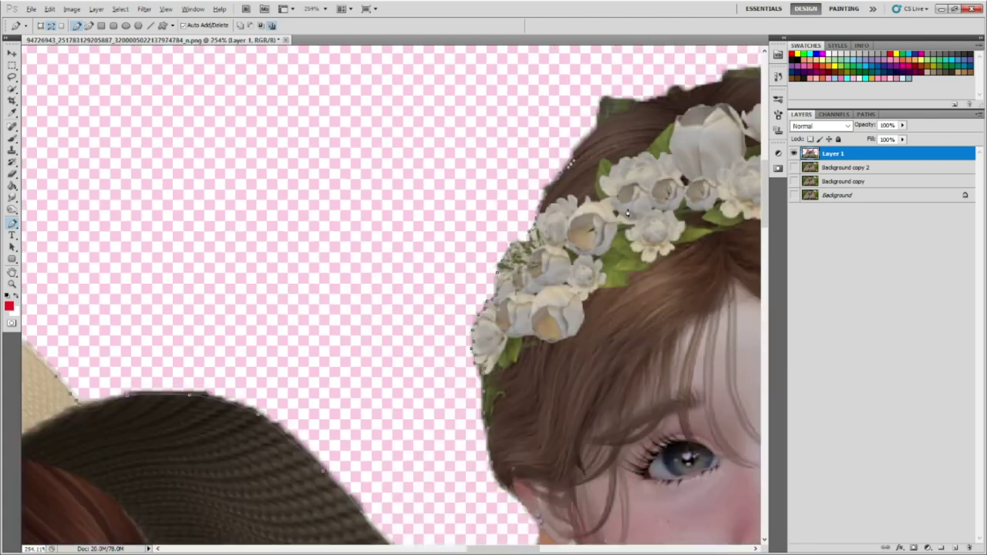
scroll(526, 163, "up", 5)
scroll(606, 142, "down", 5)
scroll(490, 264, "up", 4)
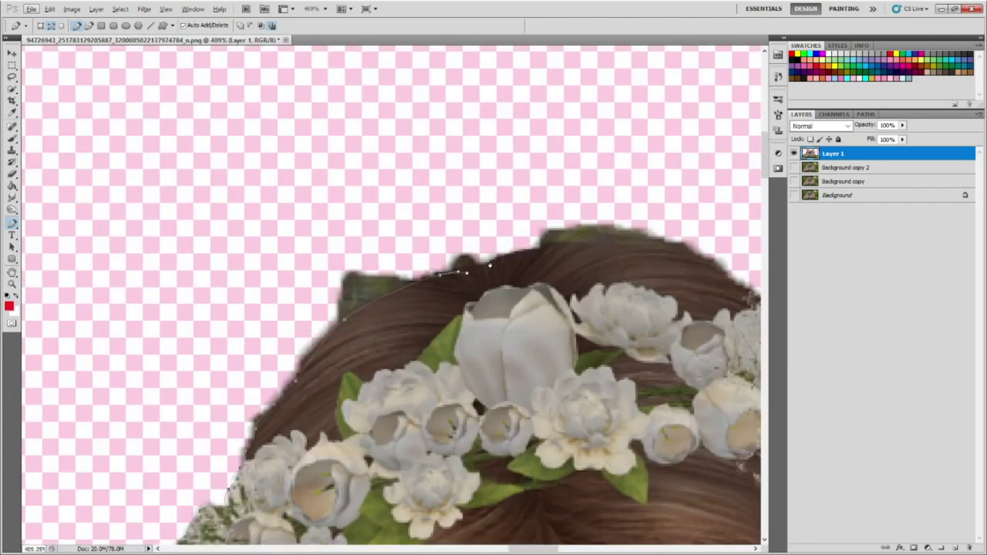
scroll(739, 279, "down", 5)
scroll(392, 179, "up", 6)
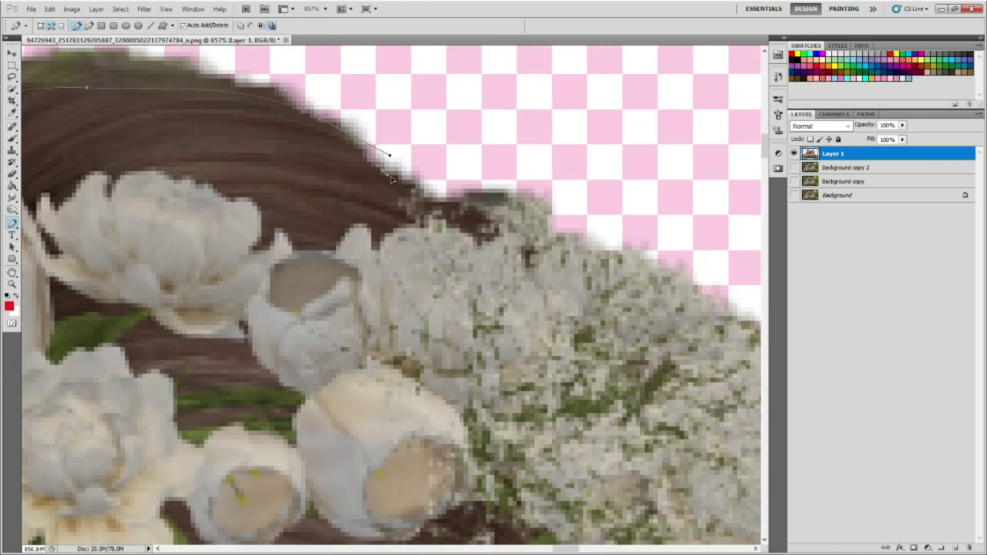
scroll(679, 293, "down", 4)
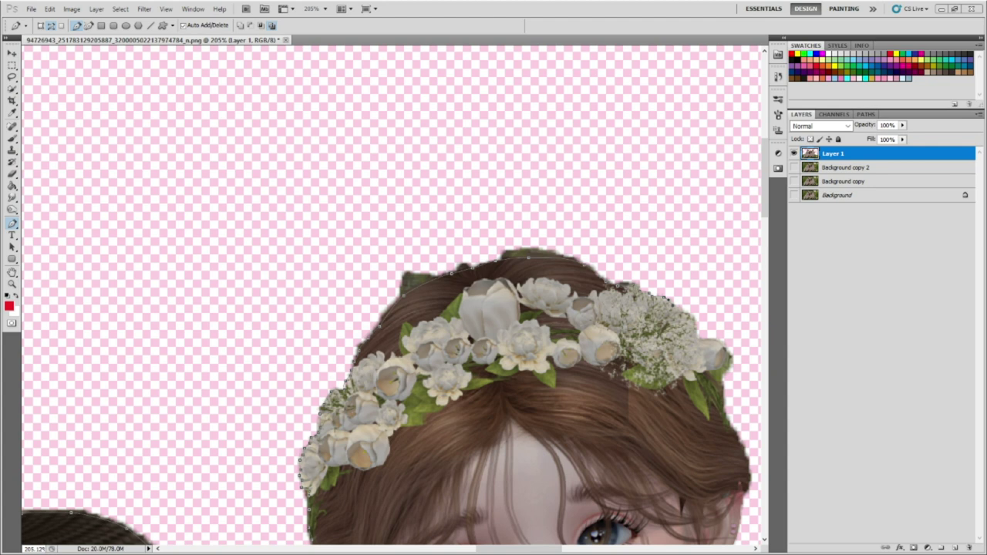
scroll(725, 369, "up", 2)
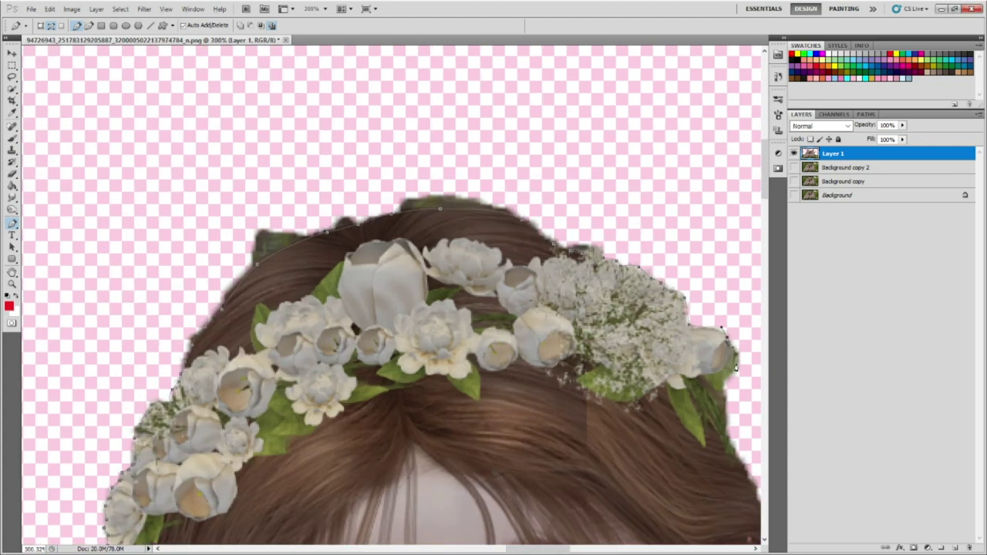
scroll(727, 447, "down", 3)
scroll(727, 447, "right", 2)
scroll(627, 335, "down", 1)
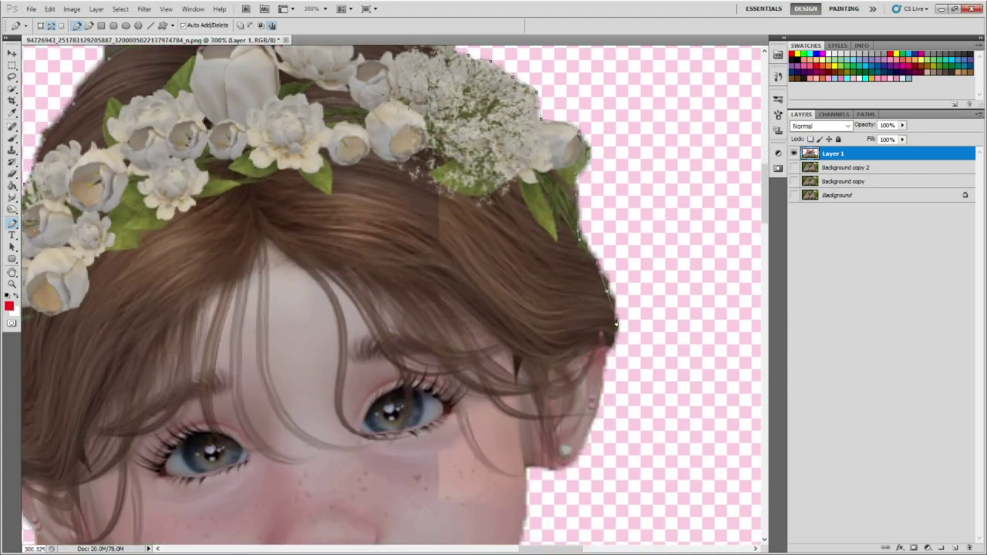
scroll(595, 327, "down", 1)
scroll(534, 388, "down", 3)
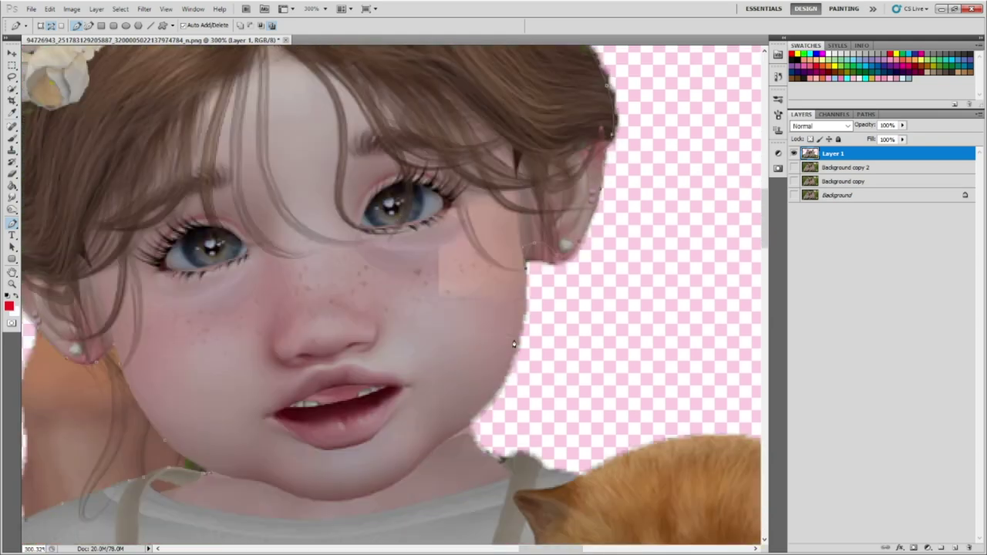
scroll(509, 355, "down", 1)
scroll(472, 326, "up", 2)
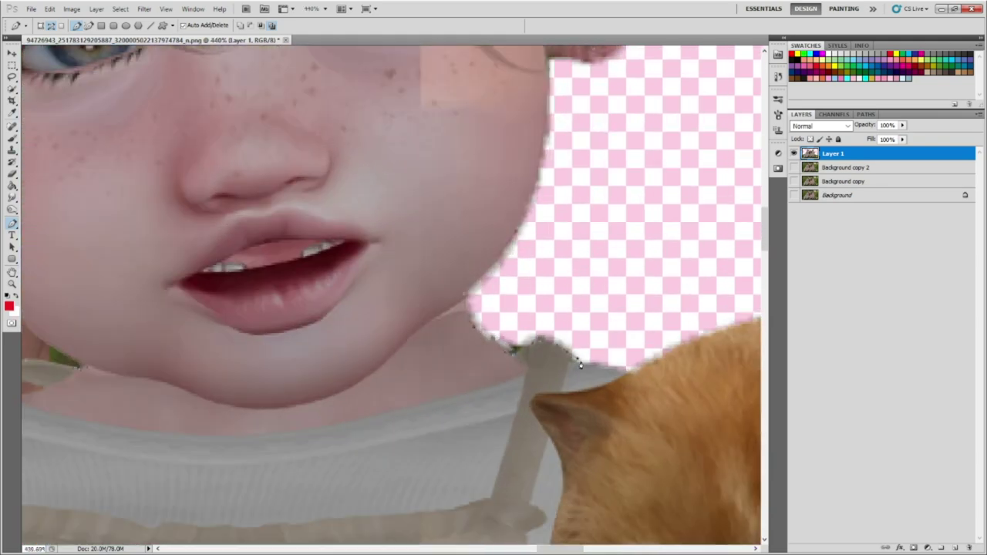
scroll(621, 378, "down", 2)
Trace the pen path around the kitten's ear and down the toddler's arm and hand.
scroll(686, 356, "down", 10)
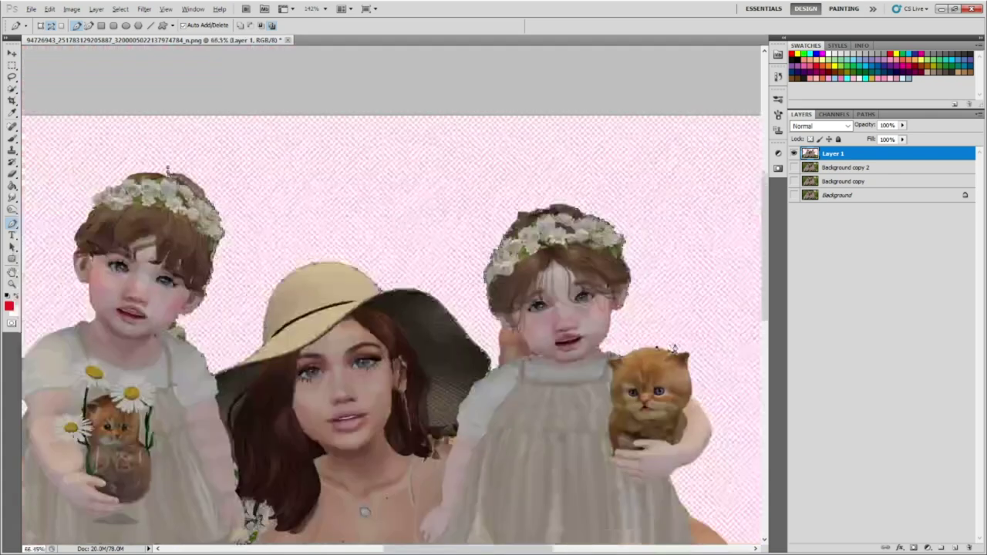
scroll(509, 292, "up", 12)
scroll(560, 333, "down", 2)
scroll(578, 316, "down", 1)
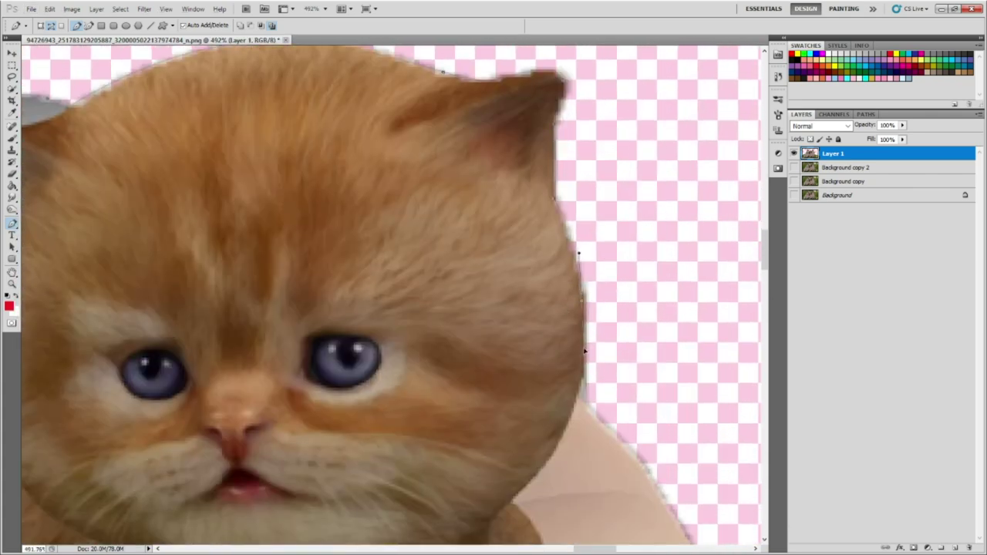
scroll(599, 300, "down", 2)
scroll(697, 433, "down", 2)
scroll(728, 342, "down", 1)
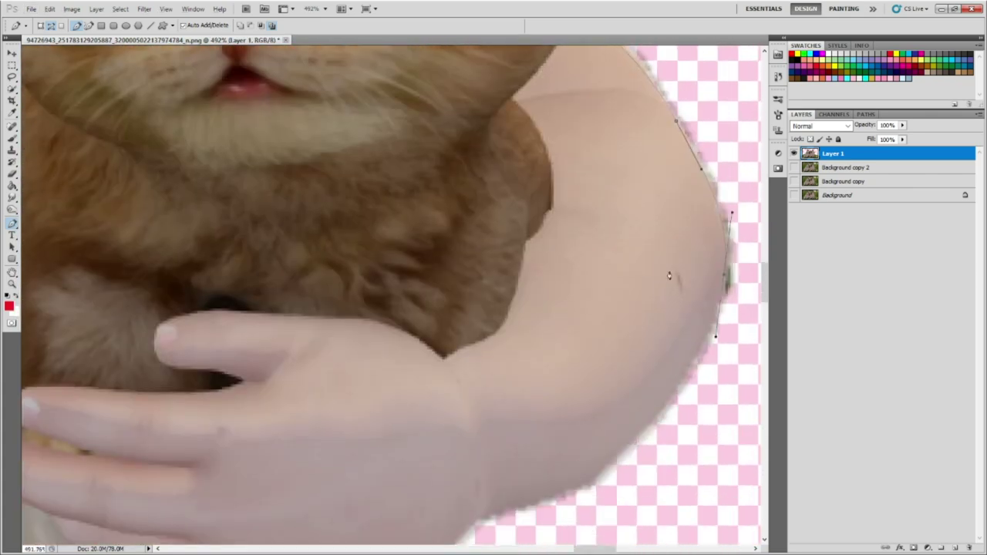
scroll(672, 275, "down", 1)
scroll(723, 221, "down", 1)
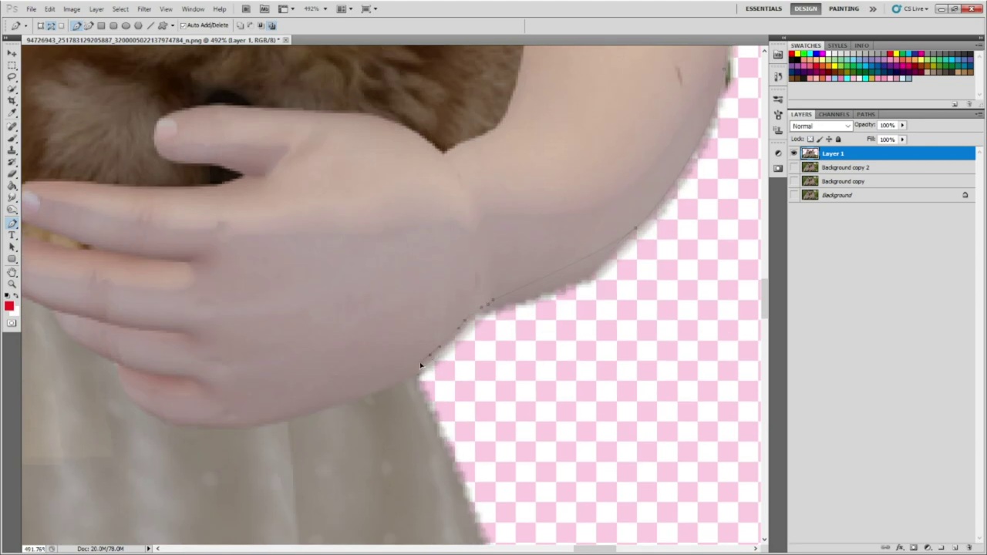
scroll(436, 316, "down", 1)
scroll(495, 247, "down", 1)
scroll(513, 333, "down", 5)
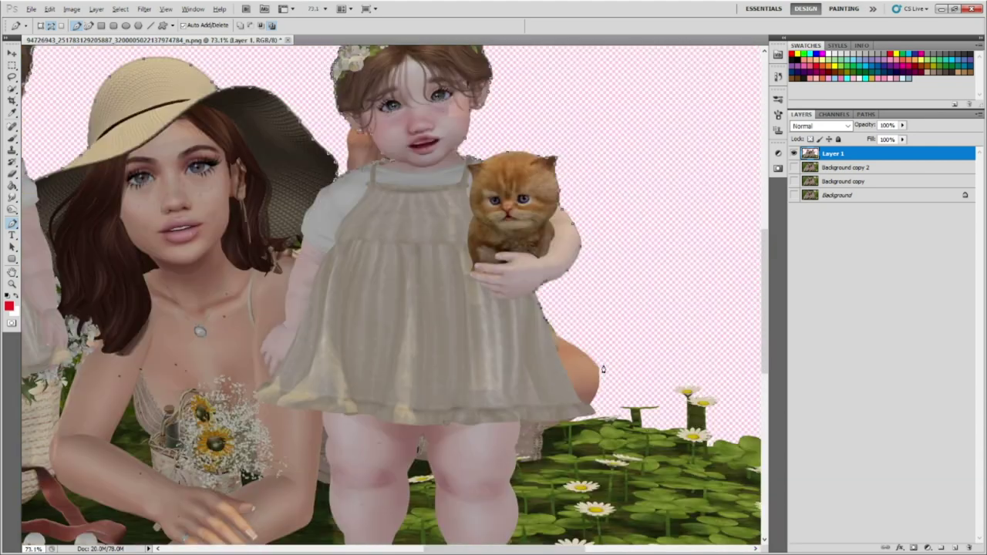
Continue the path along the toddler's dress edge and leg.
scroll(472, 270, "up", 6)
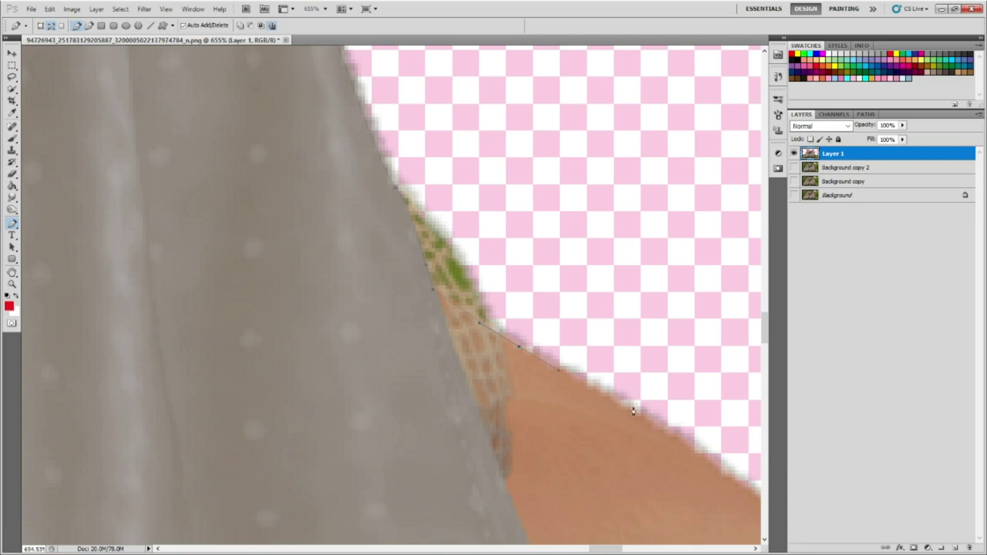
scroll(633, 411, "down", 2)
scroll(601, 417, "down", 2)
scroll(563, 424, "up", 3)
scroll(558, 427, "up", 1)
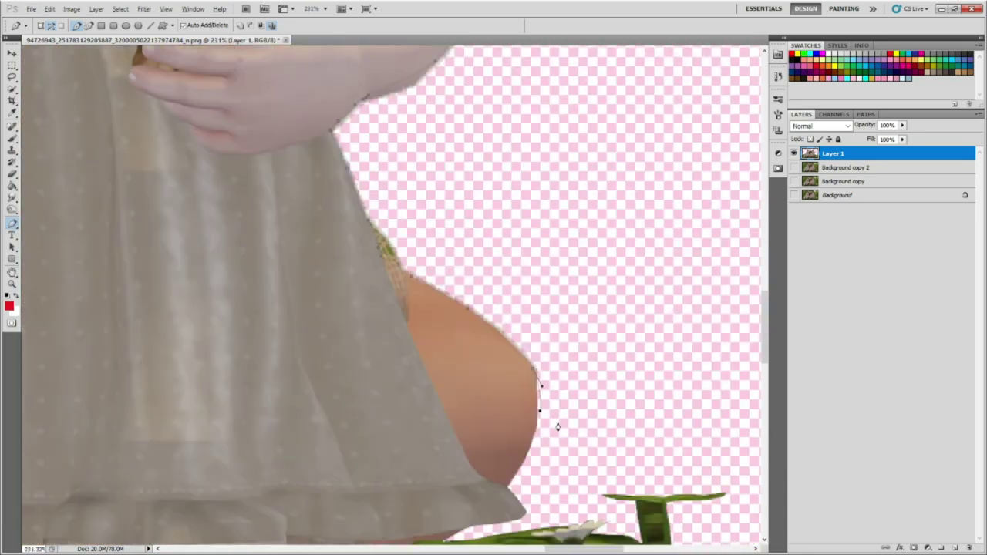
scroll(558, 426, "down", 4)
scroll(311, 100, "up", 3)
scroll(311, 100, "down", 3)
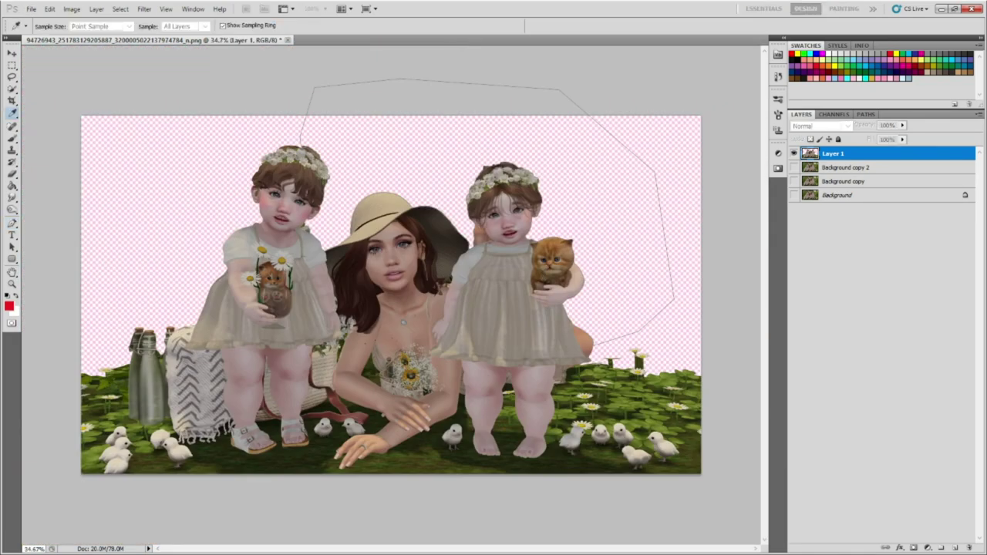
Dismiss the path outline and make Background copy 2 visible again to restore the garden.
key("m")
key("ctrl+d")
left_click(793, 166)
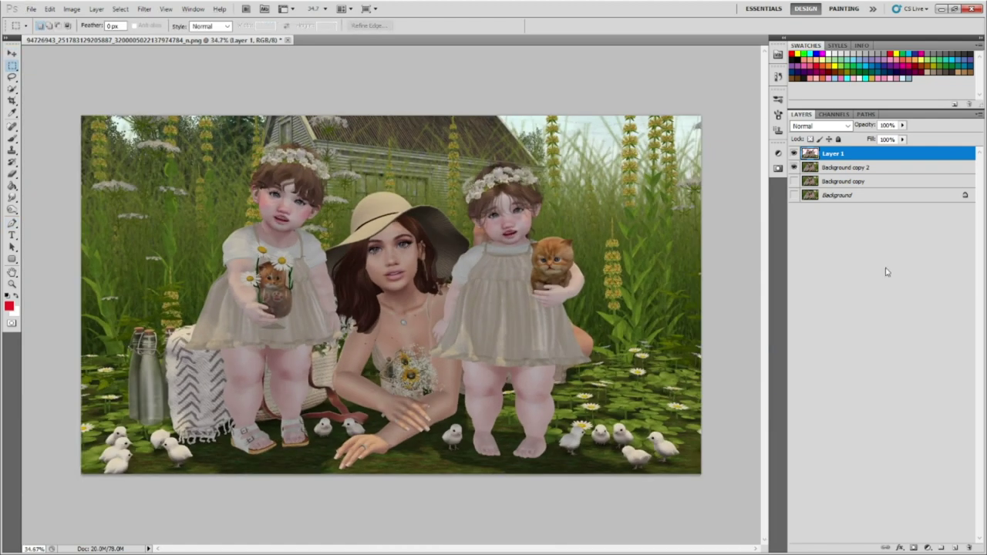
left_click(849, 168)
key("space")
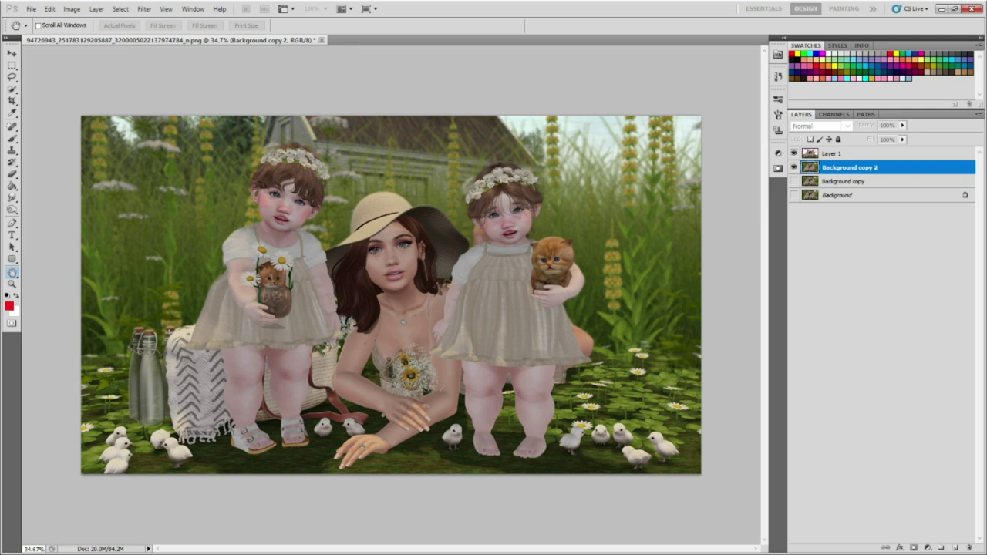
Delete the original Background layer by dragging it to the trash.
left_click(849, 181)
left_click(849, 195)
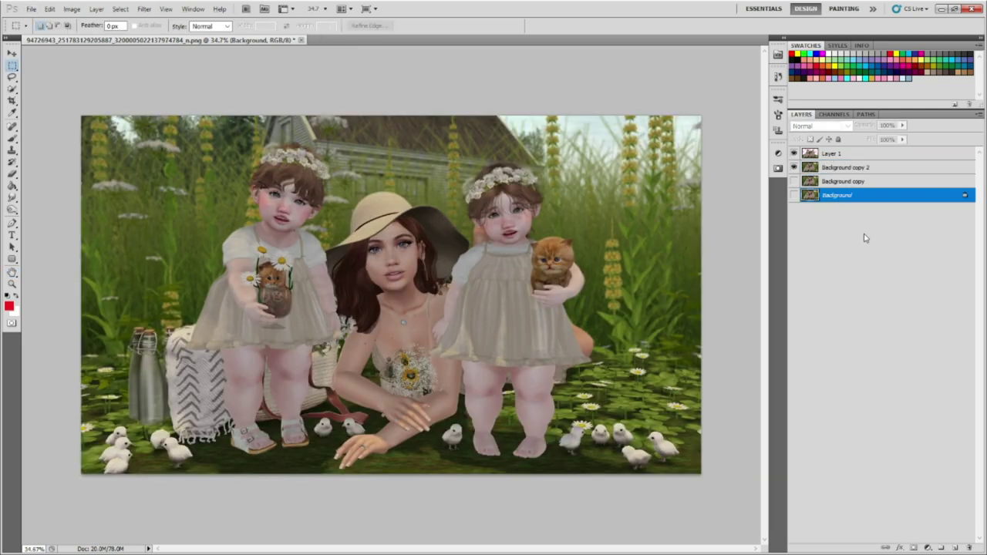
left_click_drag(849, 195, 968, 548)
Name the new group, add a nested SHADOWS group and create a new layer inside it.
type("SH")
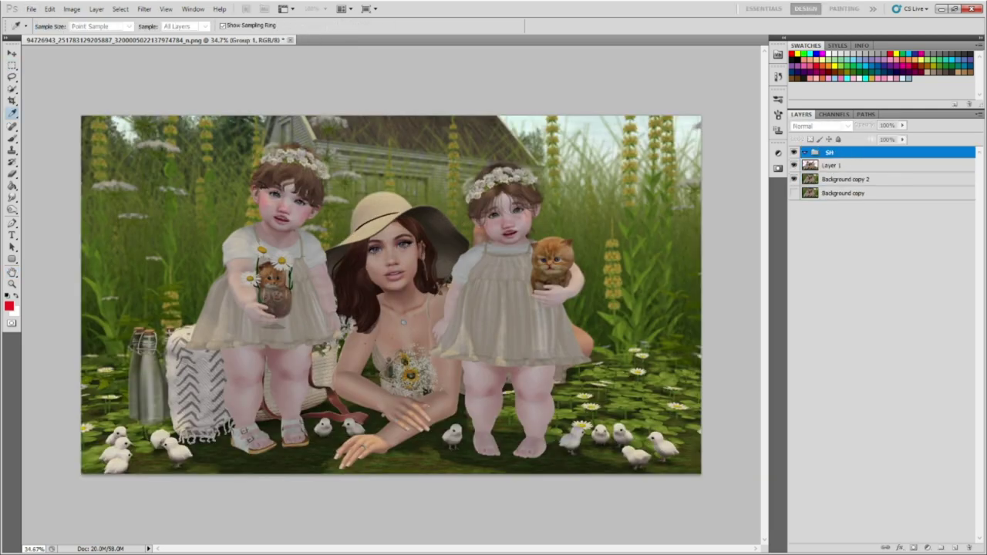
type("SHADOWS")
key("Return")
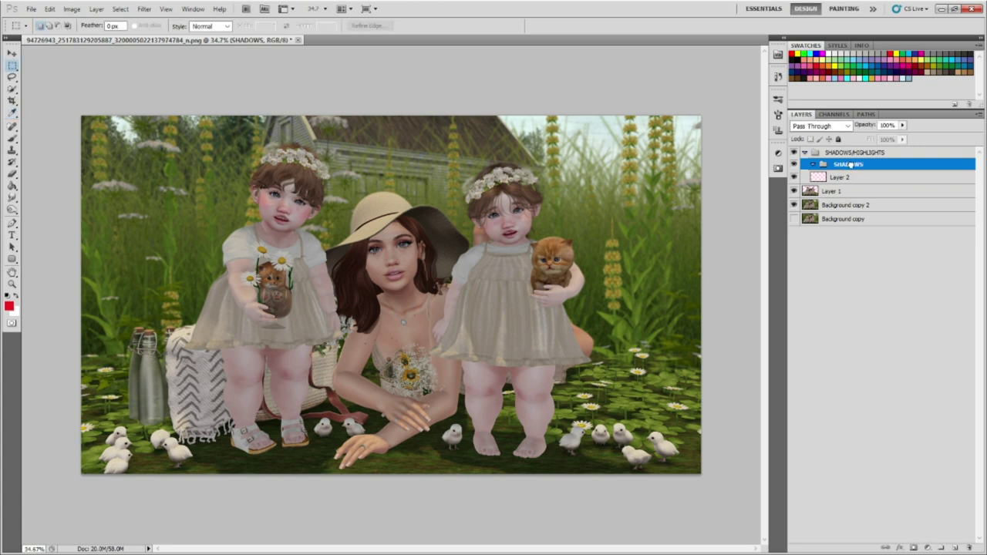
key("ctrl+shift+alt+n")
Move Layer 2 out of the SHADOWS group and remove the group.
key("b")
key("ctrl+plus")
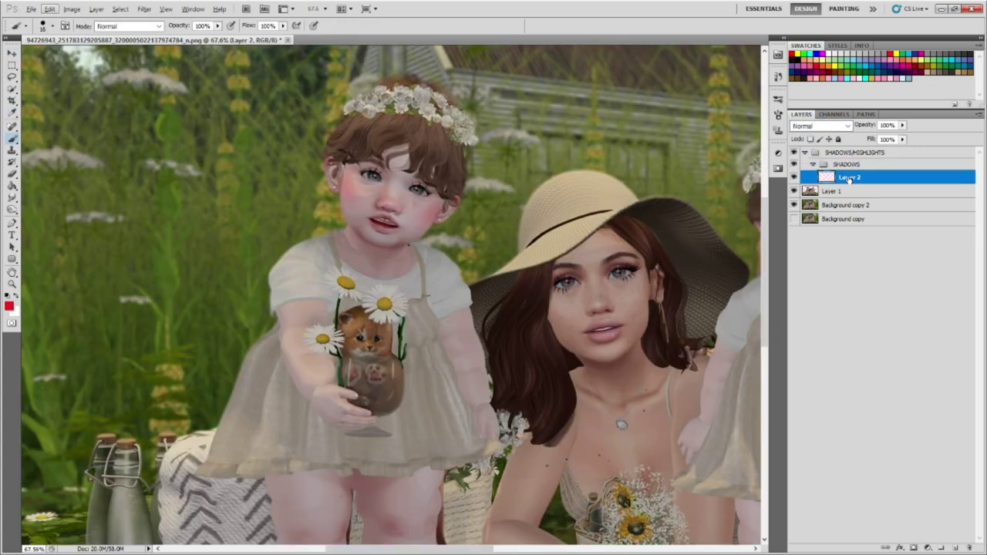
left_click_drag(850, 179, 849, 165)
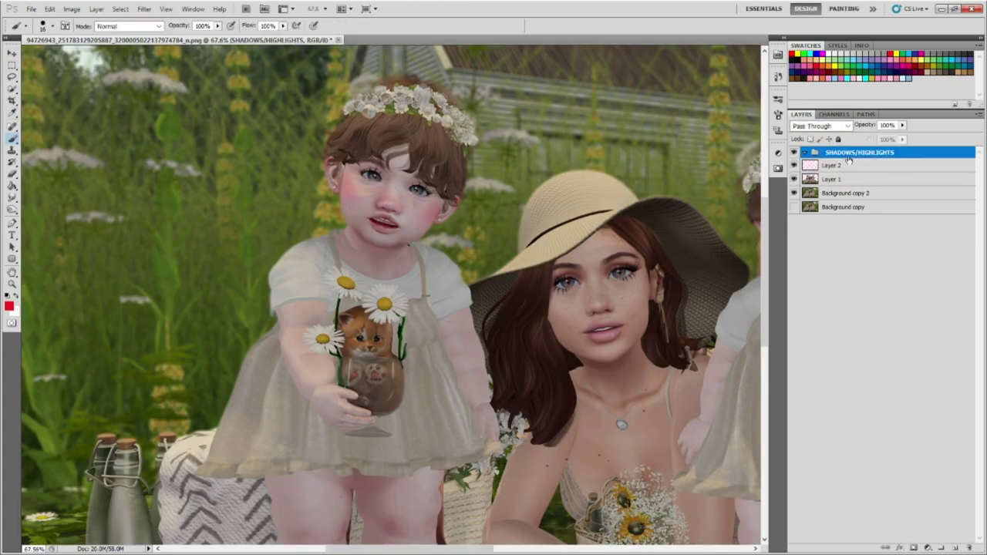
key("Delete")
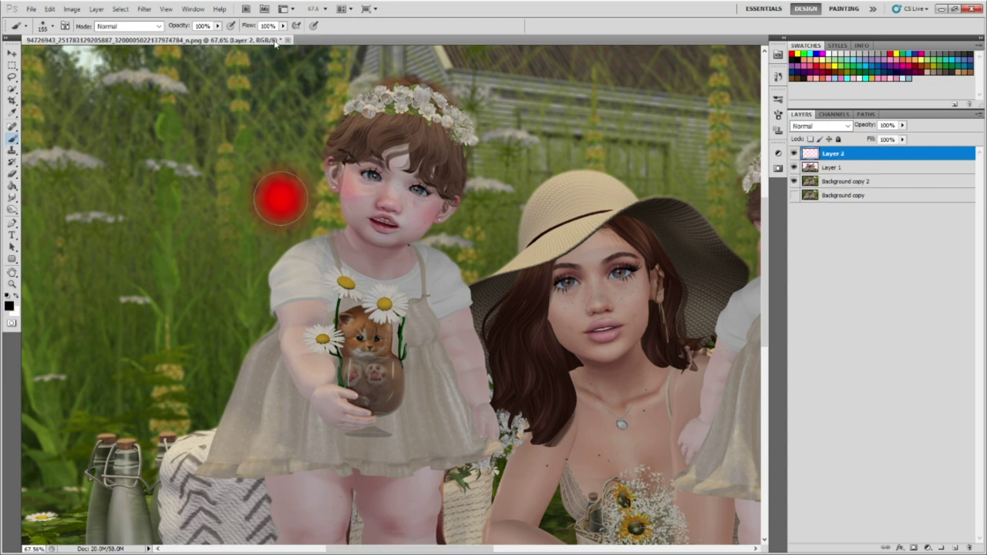
Paint shading strokes over the girl's face on Layer 2 and set it to Soft Light.
scroll(278, 196, "up", 3)
left_click_drag(294, 185, 340, 247)
left_click(821, 125)
left_click_drag(277, 100, 332, 170)
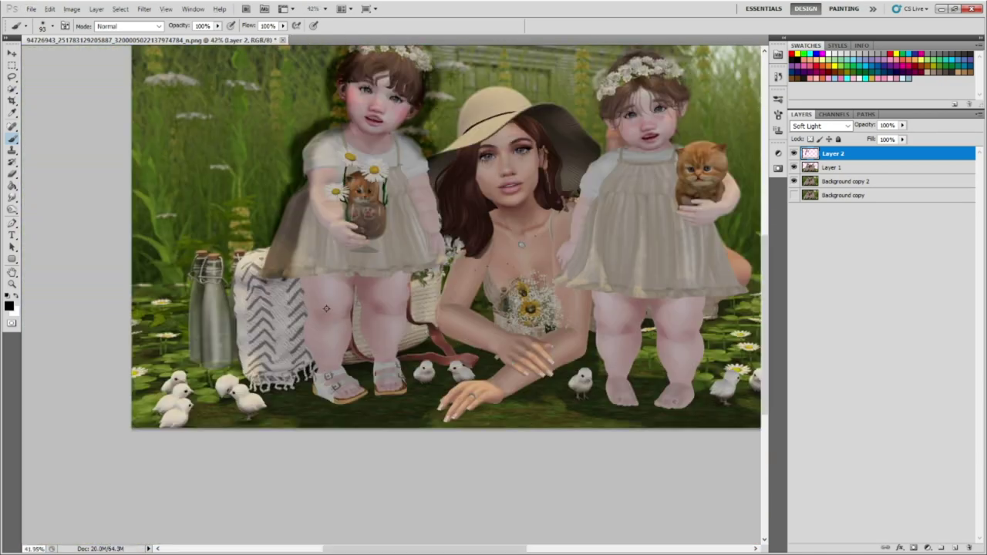
Set Layer 2's fill to 25% with the Eraser tool active.
scroll(327, 308, "up", 3)
left_click(12, 173)
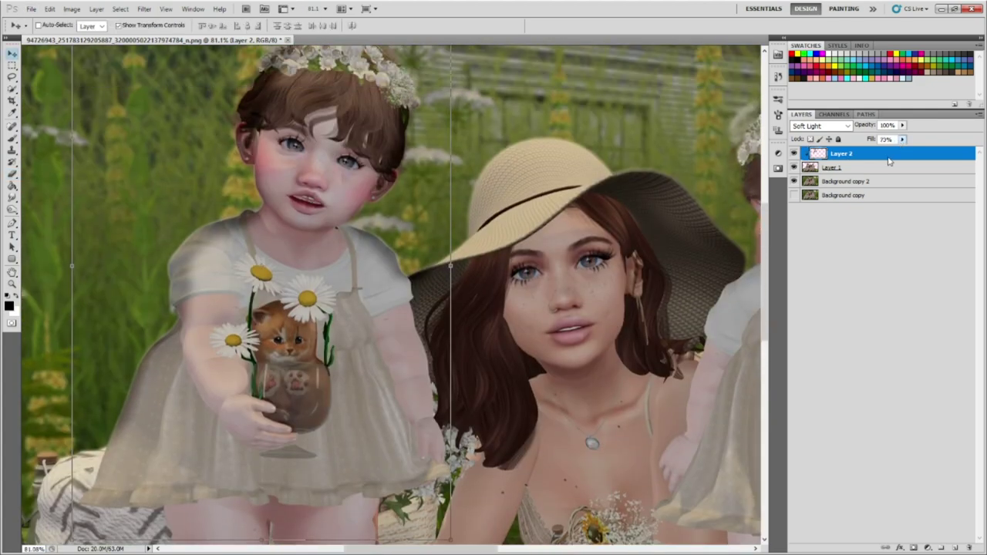
scroll(188, 180, "down", 3)
double_click(886, 138)
type("25b")
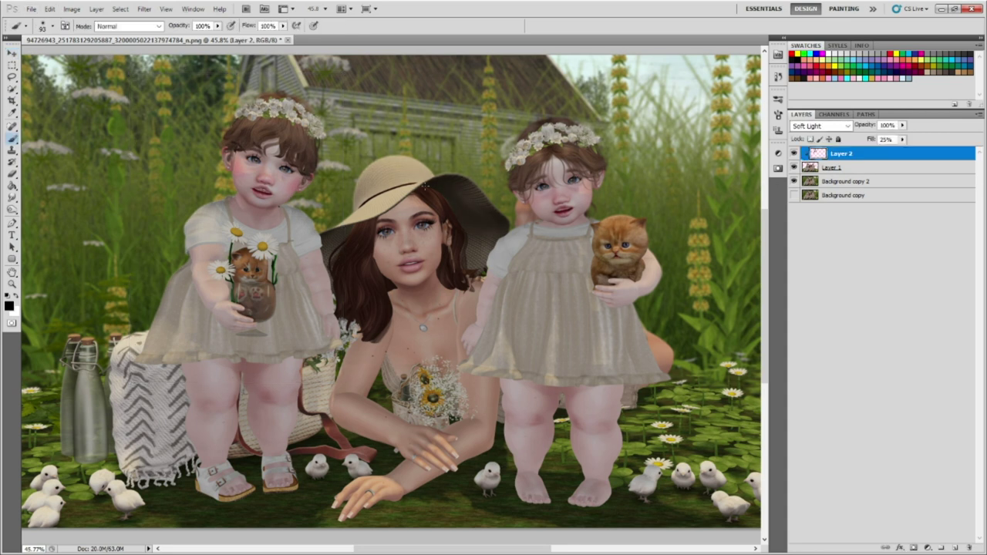
Fit the whole image in the window and add a new empty layer above Layer 2.
scroll(469, 210, "up", 1)
scroll(469, 210, "up", 1)
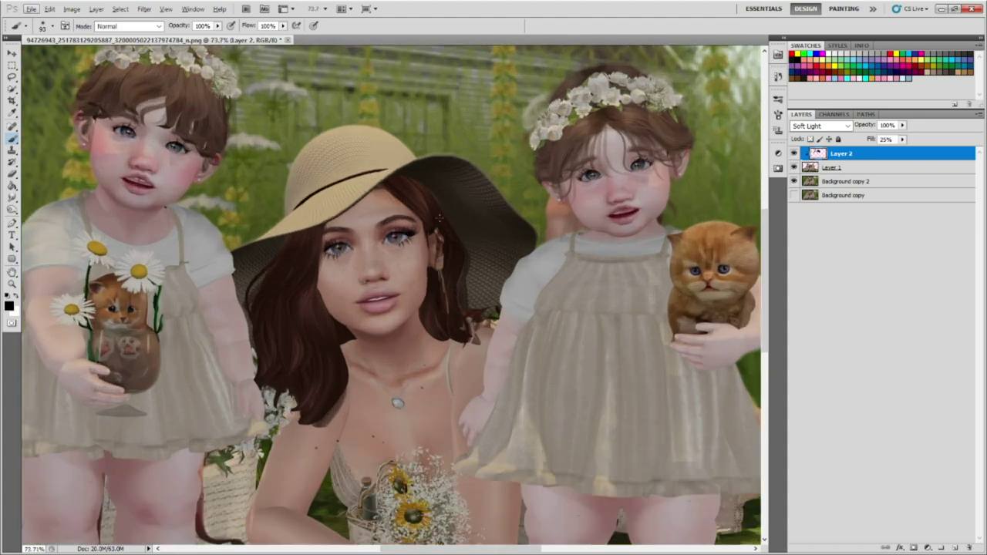
scroll(306, 280, "down", 1)
scroll(306, 279, "up", 2)
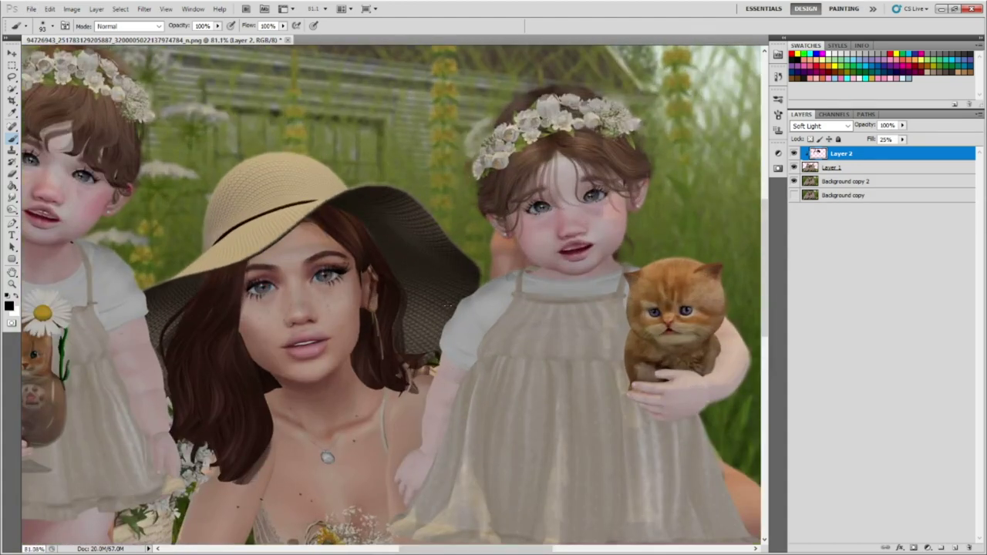
scroll(571, 293, "down", 3)
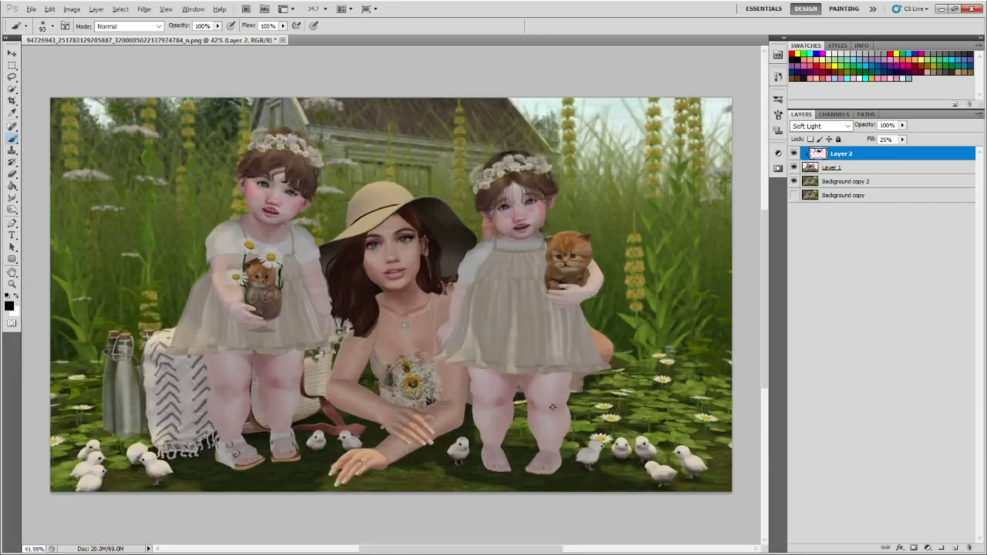
scroll(573, 296, "up", 2)
scroll(556, 301, "down", 3)
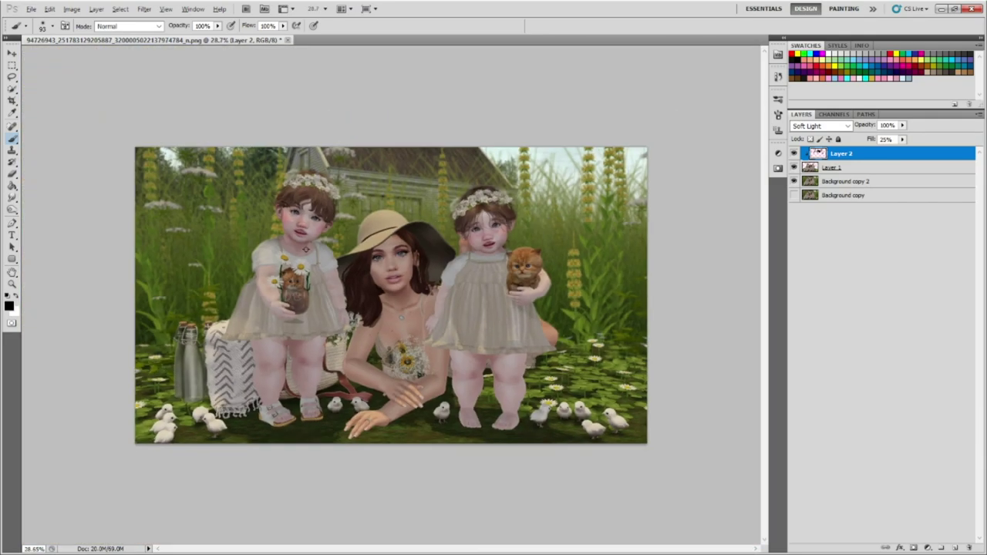
scroll(273, 324, "up", 2)
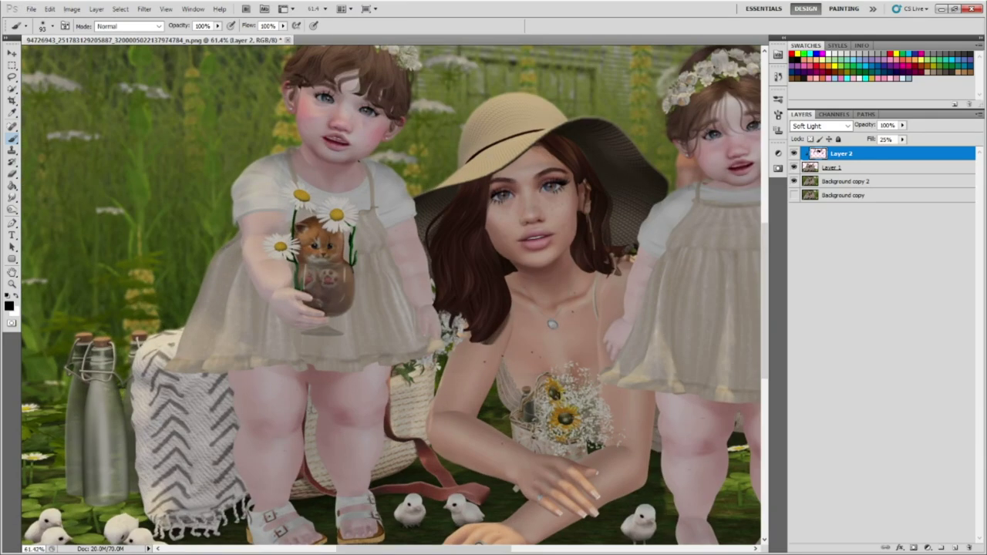
left_click(12, 175)
key("ctrl+0")
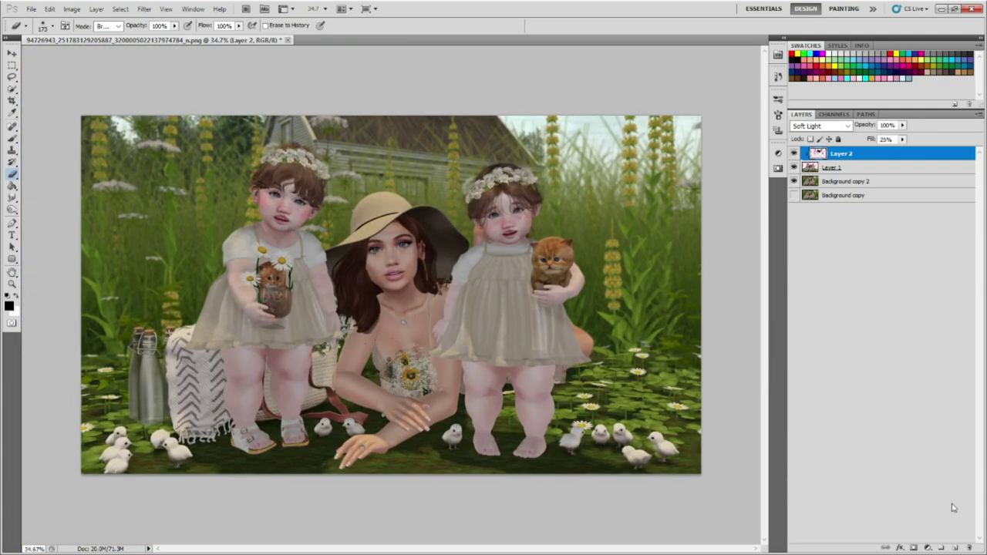
left_click(955, 547)
Trace the left toddler's jawline with the Pen tool and convert it to a selection.
key("p")
scroll(176, 193, "up", 4)
scroll(176, 193, "up", 2)
scroll(176, 193, "up", 1)
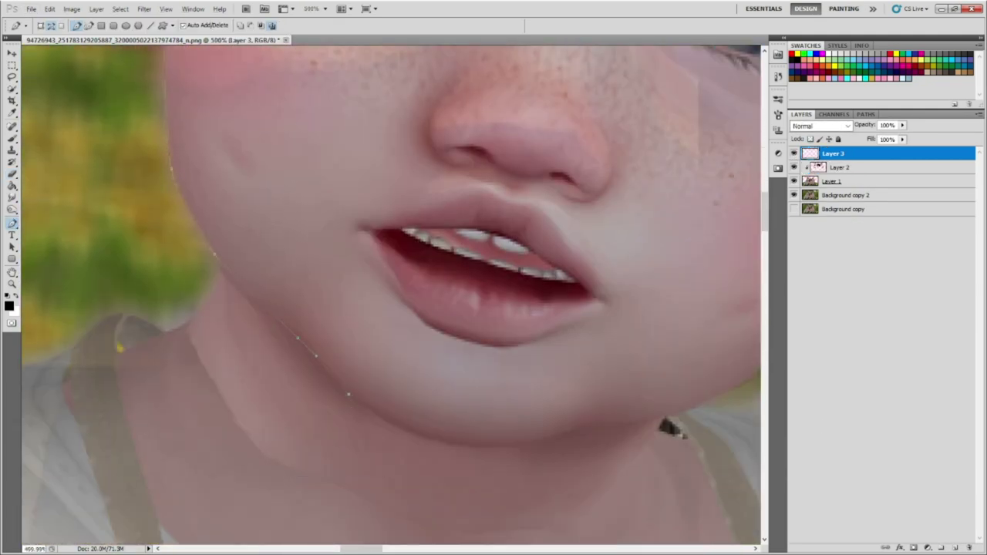
left_click(596, 422)
scroll(596, 423, "down", 1)
scroll(617, 401, "down", 1)
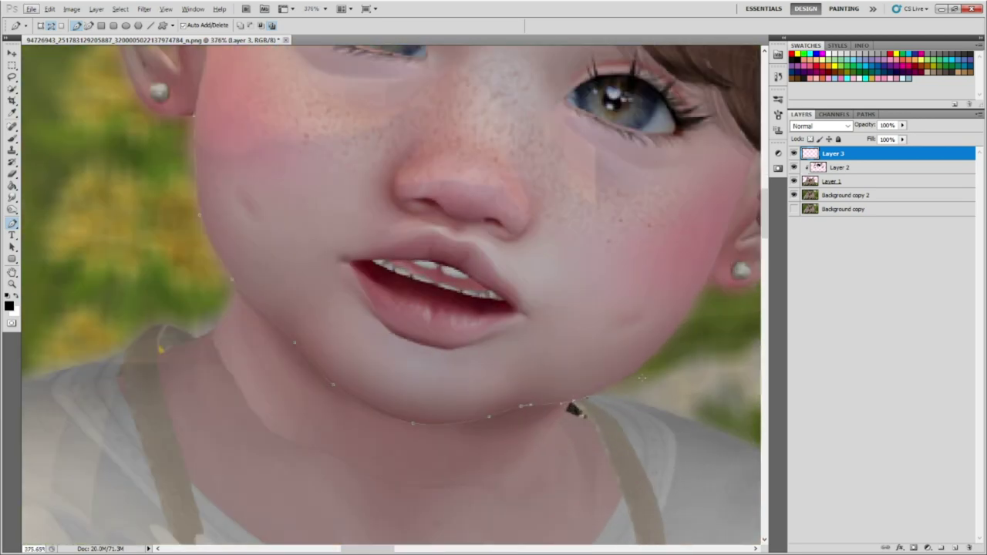
scroll(562, 390, "down", 1)
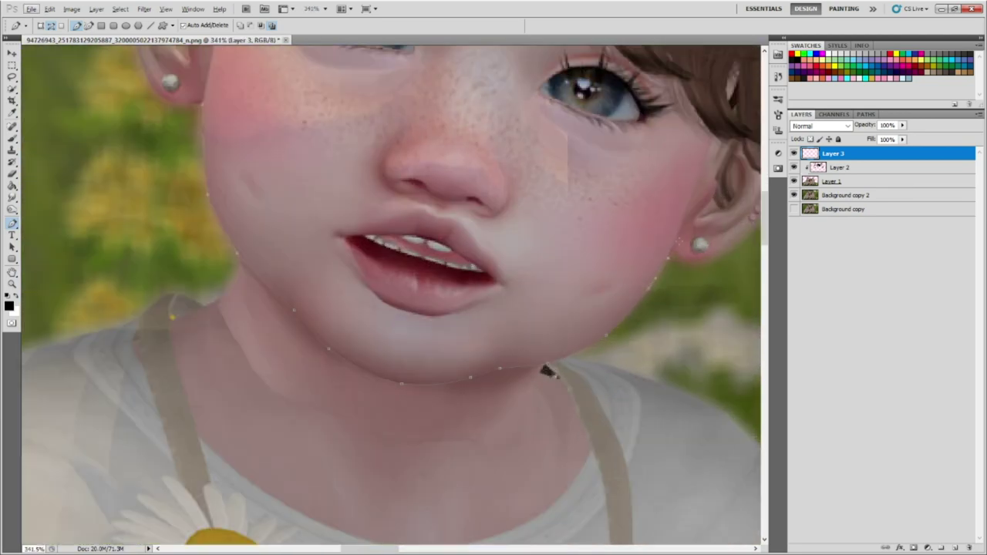
scroll(616, 239, "down", 1)
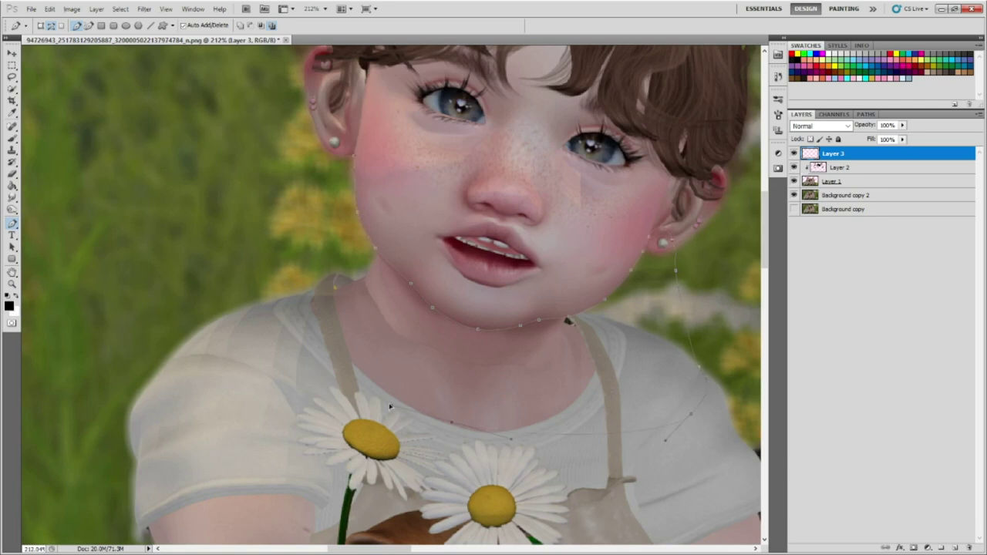
key("ctrl+Return")
Brush black paint into the jaw and neck selection on Layer 3.
key("b")
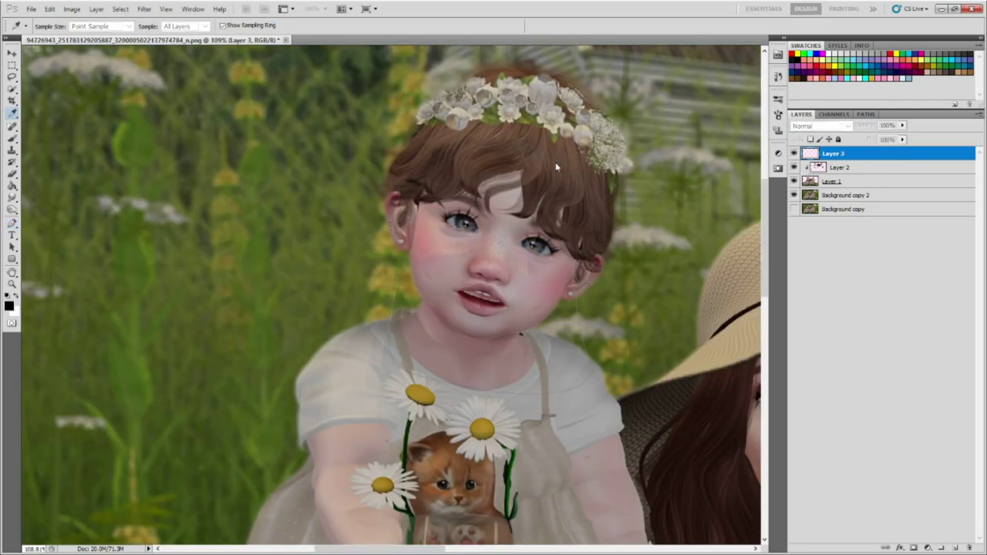
scroll(349, 342, "up", 1)
key("ctrl+Return")
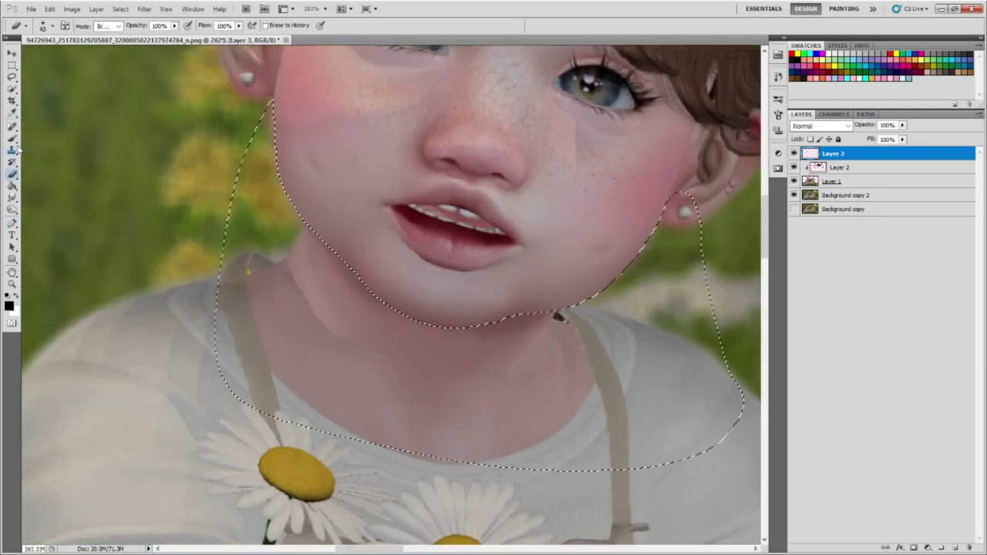
key("b")
mouse_move(305, 237)
left_mouse_down()
mouse_move(402, 324)
mouse_move(555, 309)
mouse_move(439, 344)
mouse_move(347, 327)
mouse_move(353, 345)
left_mouse_up()
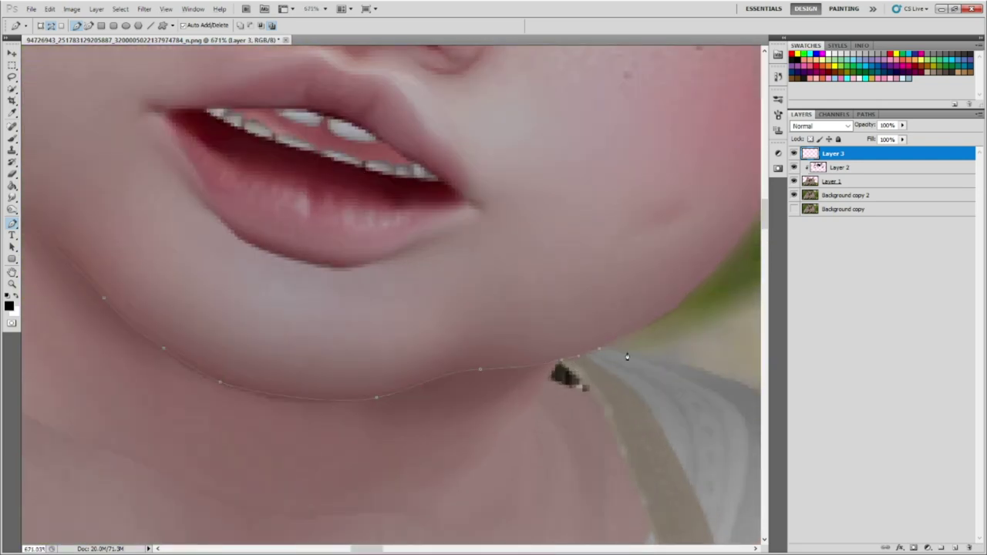
scroll(738, 356, "down", 2)
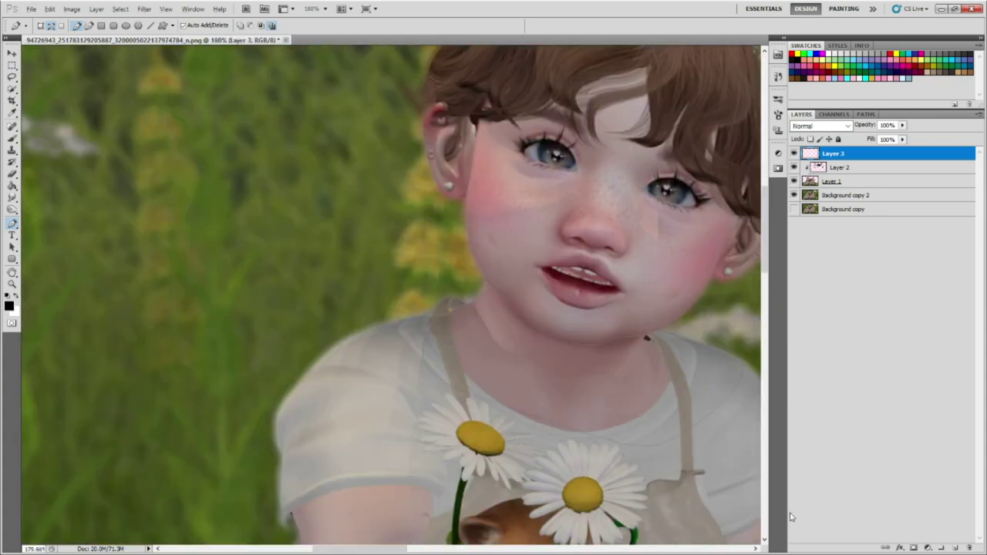
left_click_drag(562, 368, 540, 335)
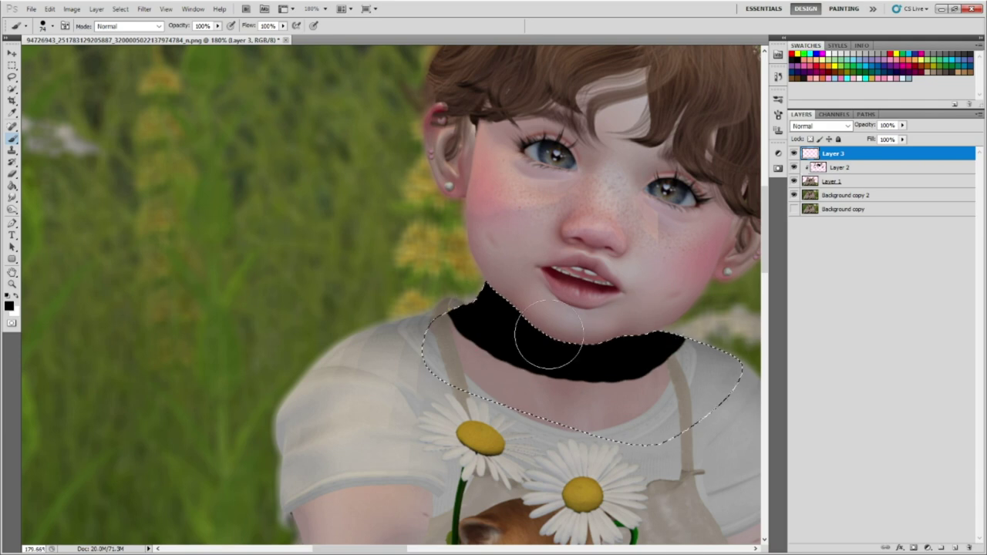
Set Layer 3 to Soft Light with 25% fill and soften the shadow edge.
scroll(540, 335, "down", 2)
left_click(854, 128)
scroll(854, 128, "down", 13)
left_click(887, 139)
type("25")
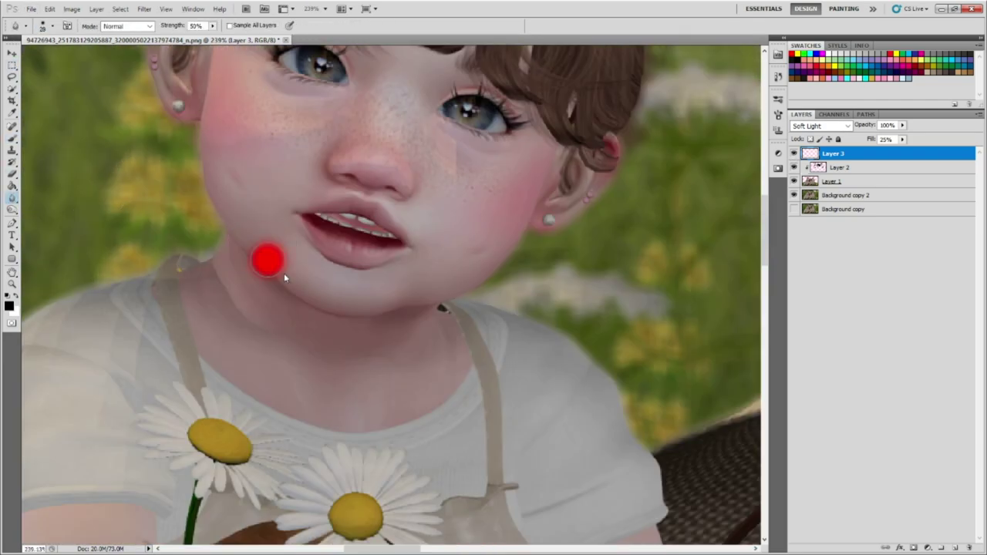
left_click_drag(268, 261, 248, 256)
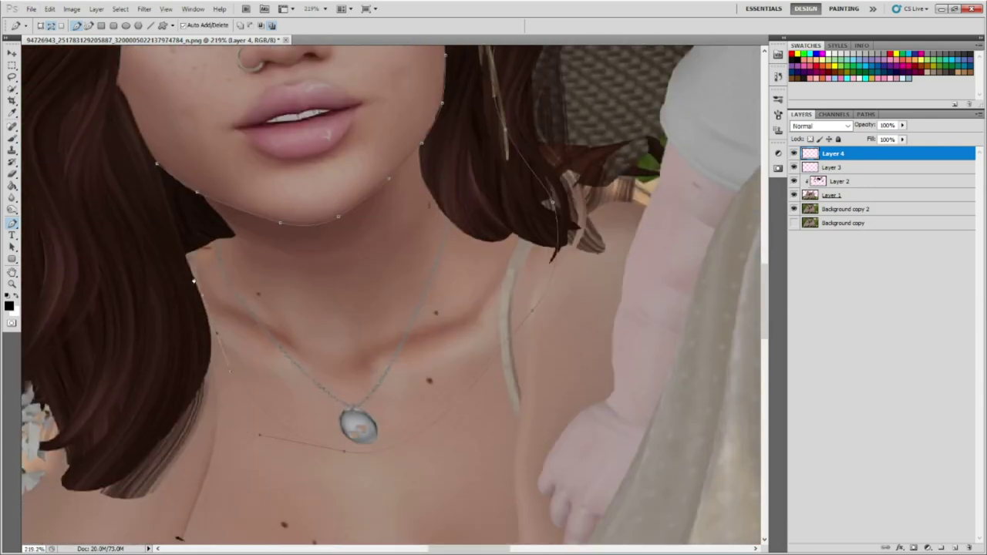
Paint black under the mother's jaw on Layer 4, set Soft Light at 25% fill, and deselect.
key("ctrl+0")
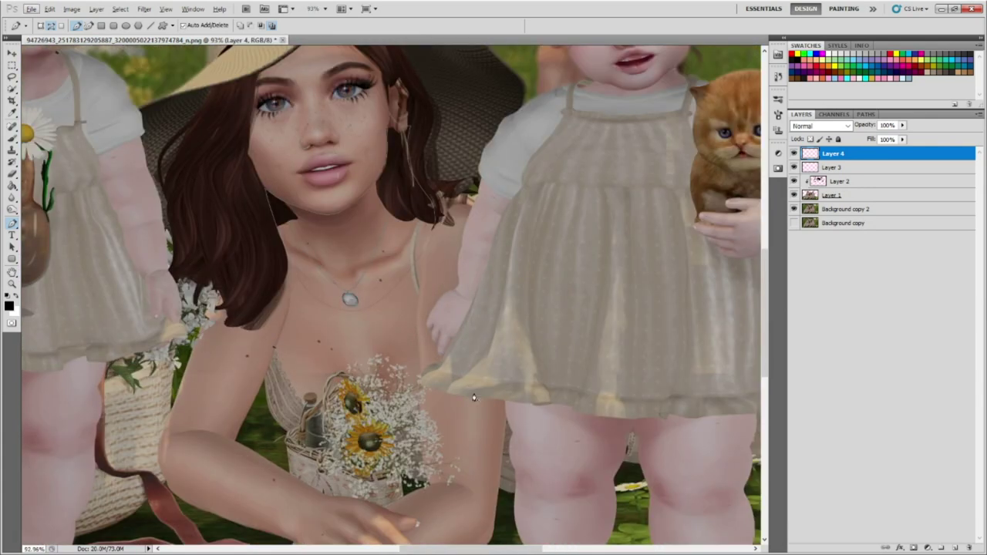
key("b")
scroll(309, 232, "up", 2)
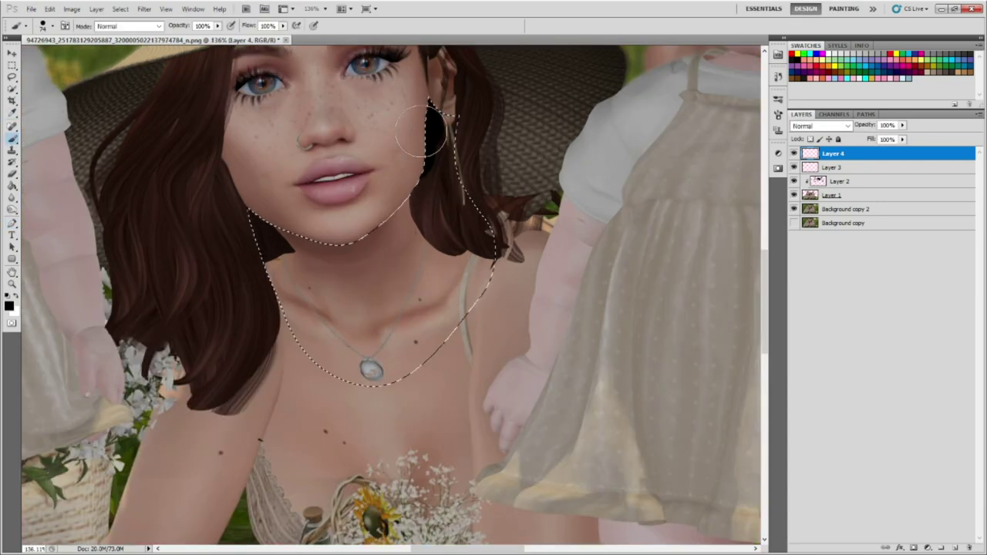
left_click_drag(440, 115, 263, 230)
key("shift+alt+f")
key("ctrl+d")
key("m")
Soften the jaw shadow's edges with the Blur tool.
left_click(11, 197)
scroll(300, 211, "up", 3)
scroll(519, 121, "up", 2)
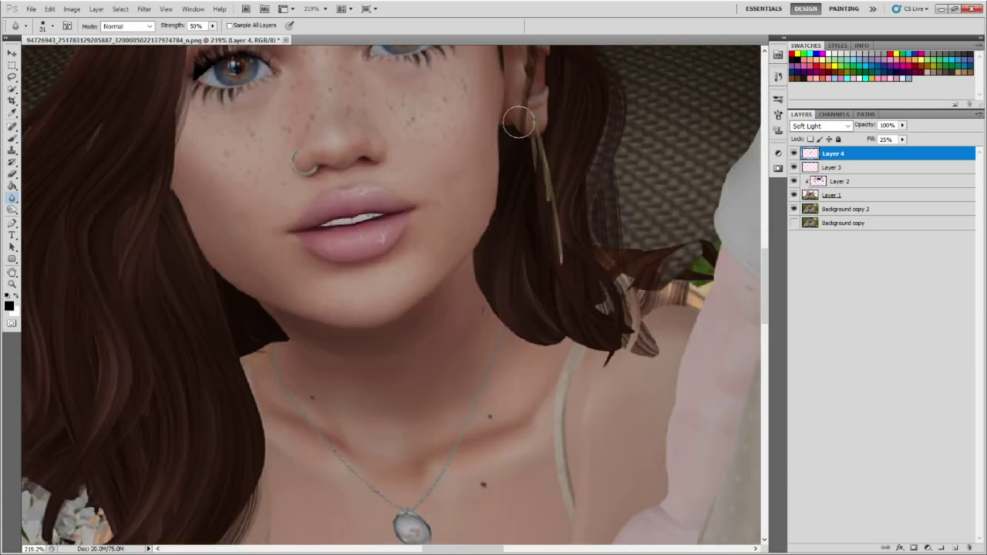
scroll(607, 375, "down", 1)
scroll(370, 309, "down", 2)
scroll(370, 308, "down", 1)
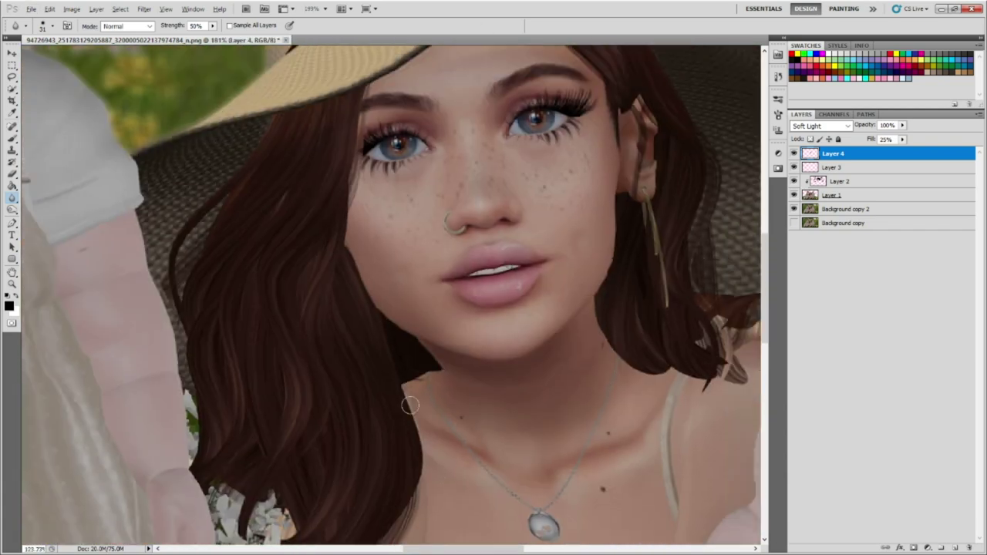
scroll(370, 308, "down", 1)
scroll(397, 353, "up", 2)
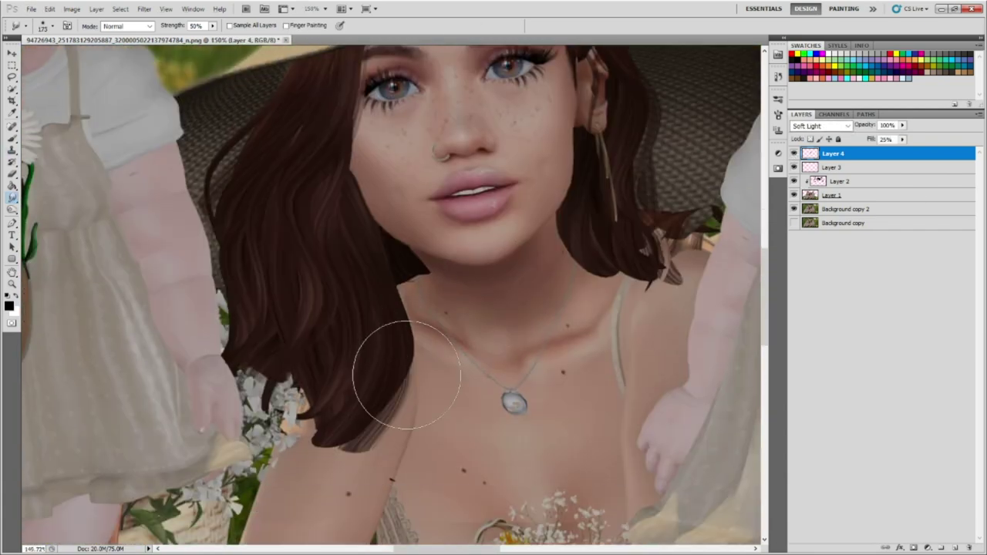
scroll(396, 353, "down", 3)
scroll(270, 251, "up", 2)
key("alt+[")
key("shift+r")
scroll(270, 251, "down", 2)
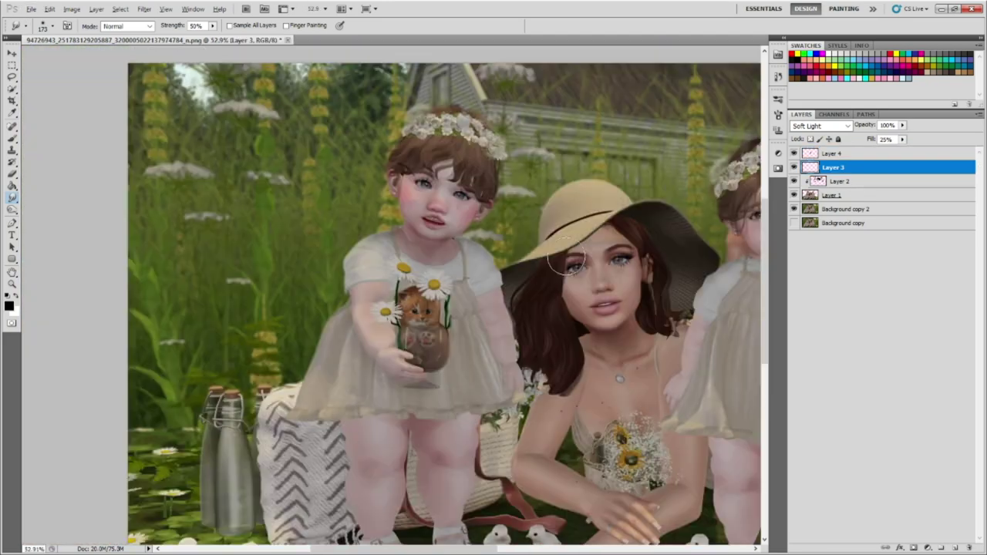
scroll(270, 250, "down", 1)
Add Layer 5 and paint black inside the right toddler's neck selection.
left_click(955, 547)
left_click(12, 223)
scroll(523, 195, "up", 2)
scroll(420, 345, "up", 5)
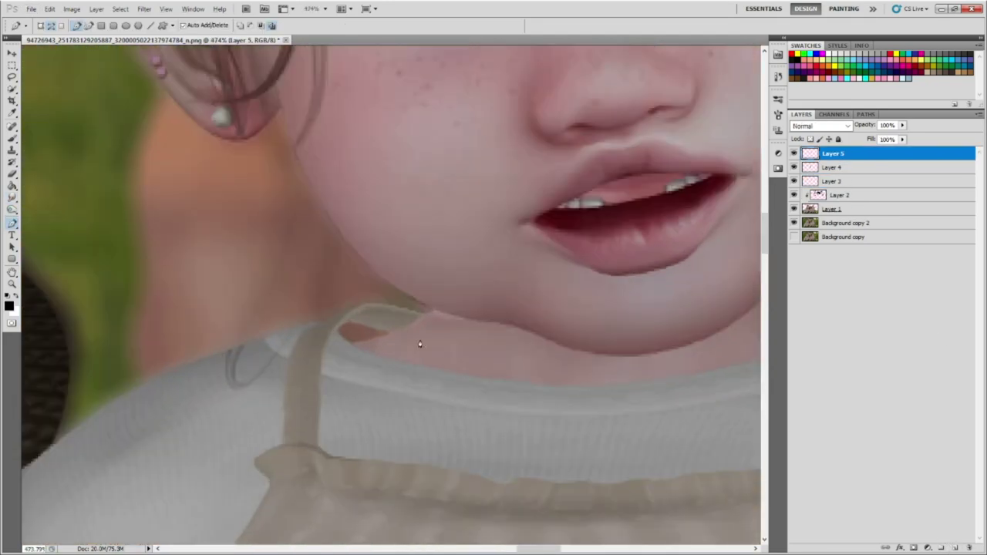
scroll(648, 355, "down", 2)
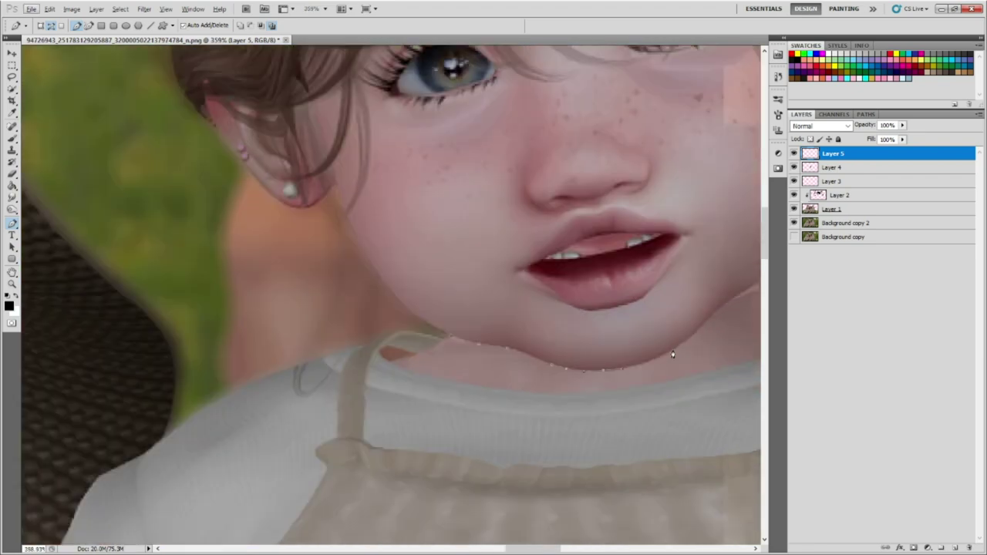
scroll(671, 354, "down", 2)
scroll(621, 328, "up", 4)
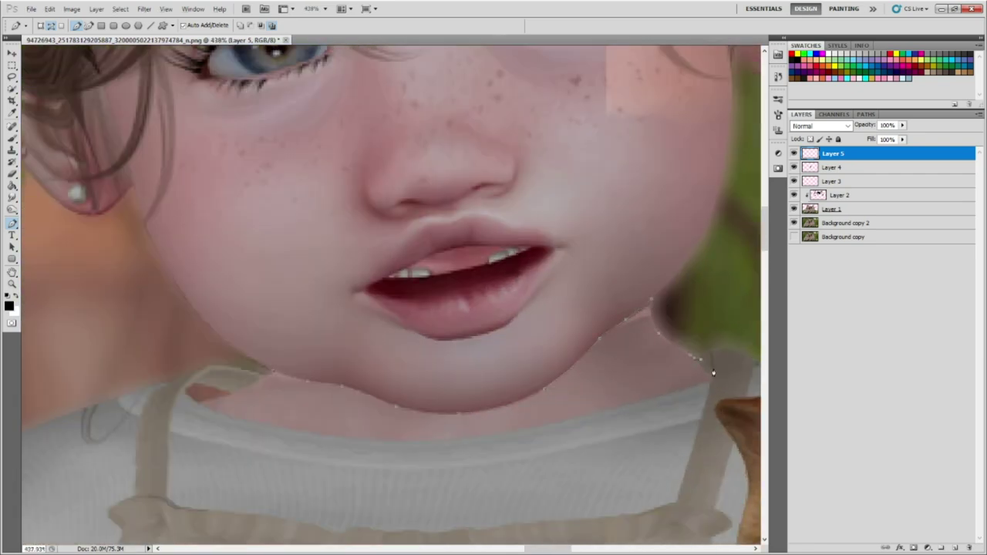
scroll(714, 373, "down", 2)
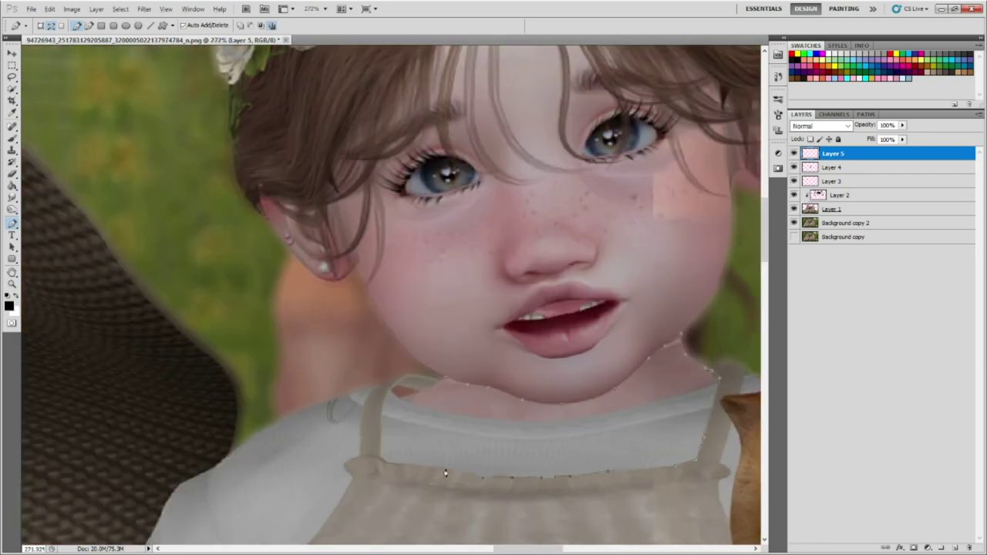
scroll(608, 475, "down", 5)
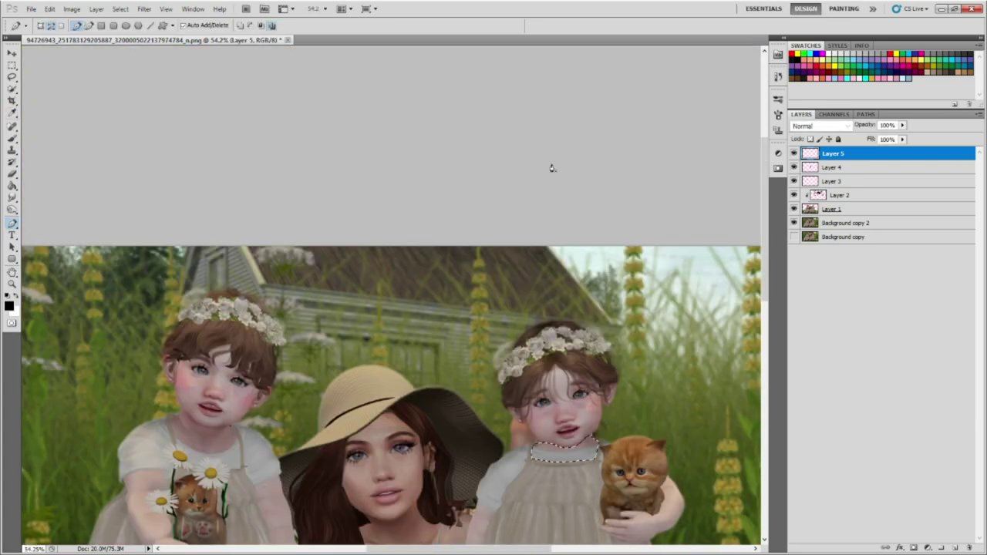
key("b")
scroll(645, 506, "up", 4)
left_click_drag(479, 309, 293, 363)
Set Layer 5 to Soft Light blending with 25% fill and deselect.
left_click(821, 126)
key("ctrl+d")
scroll(517, 314, "down", 3)
scroll(518, 314, "up", 4)
key("r")
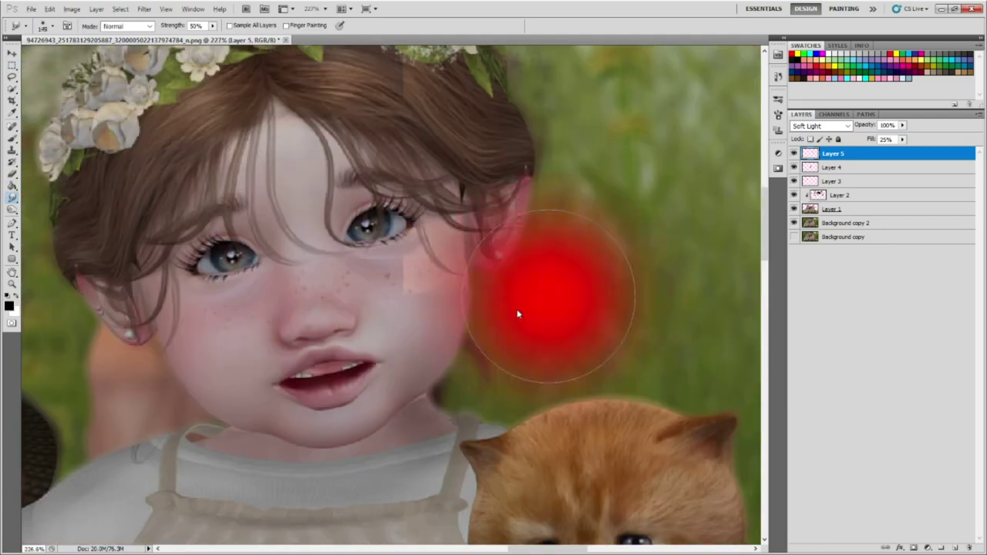
Check Layers 1, 2 and 5, ending with Layer 1 active.
left_click(407, 419, "ctrl")
scroll(408, 419, "up", 2)
scroll(407, 418, "up", 3)
left_click(848, 197)
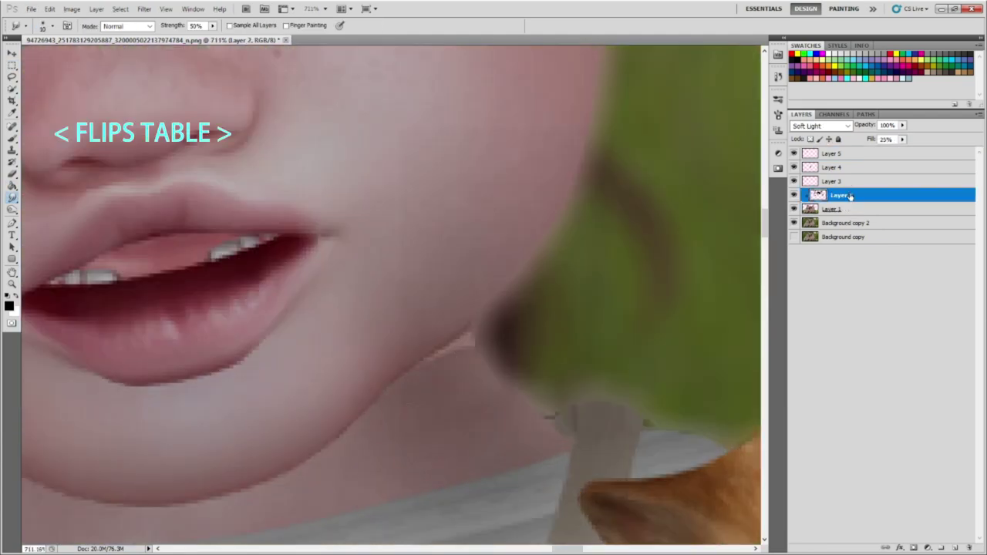
left_click(831, 156)
scroll(298, 357, "down", 5)
scroll(298, 357, "up", 5)
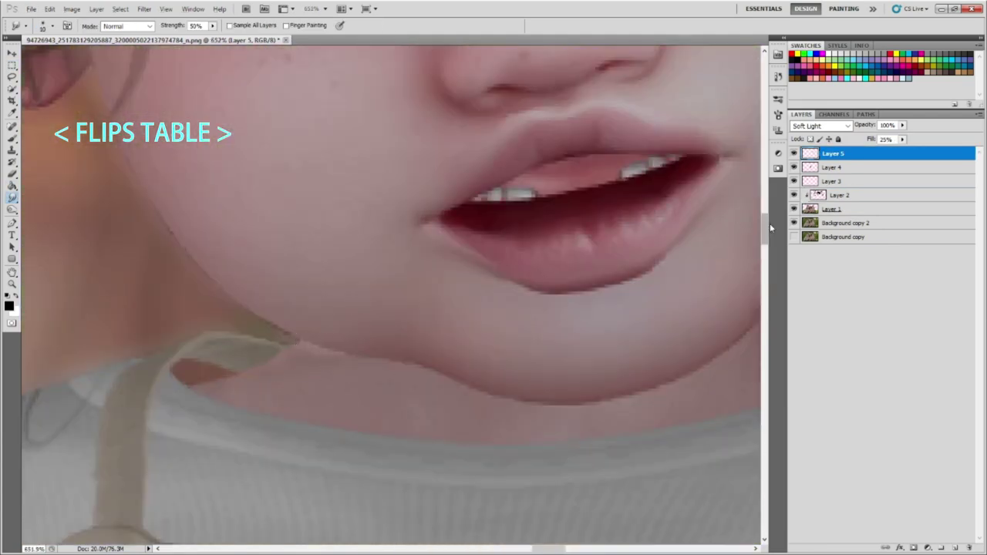
left_click(833, 209)
scroll(247, 208, "down", 5)
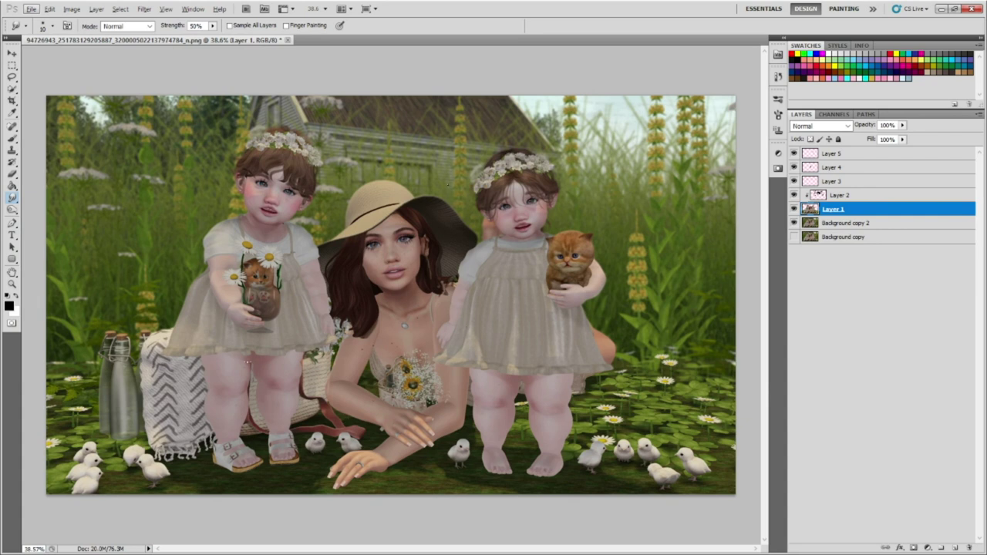
Group Layers 3–5 into the collapsed UNDER FACE SHADOWS group.
left_click(831, 153)
left_click(832, 181, "shift")
key("ctrl+g")
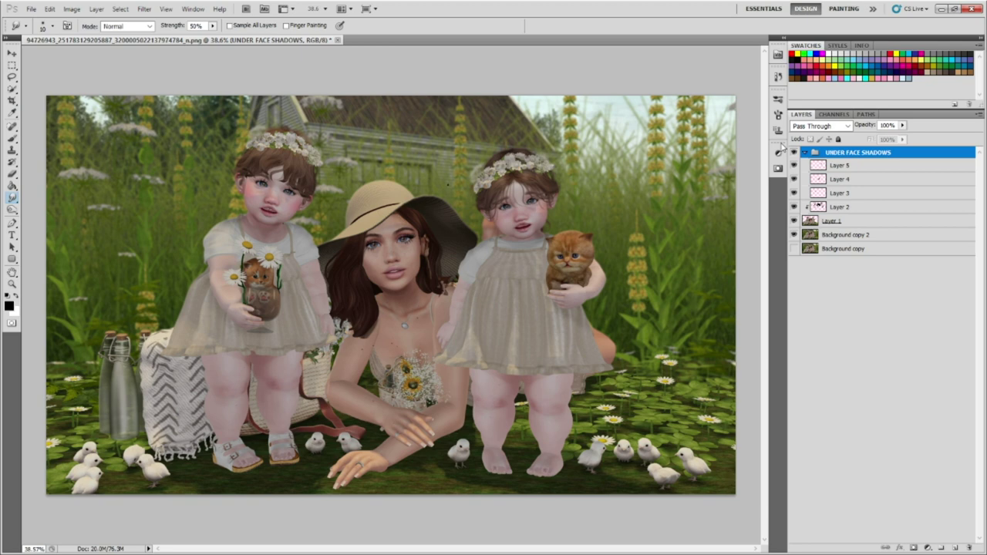
left_click(805, 152)
Create a SHARPENING DETAILS group containing a new empty layer.
key("ctrl+g")
type("SHARPENING DETAILS")
key("Return")
left_click(956, 547)
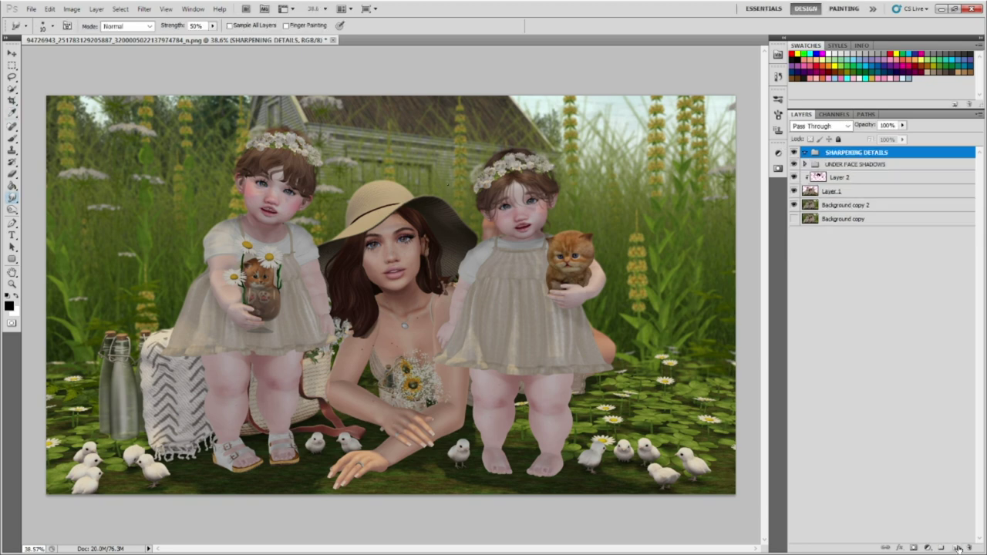
left_click(13, 198)
Sharpen texture detail and the chick's back feathers on Layer 6 with the Sharpen tool.
key("shift+r")
key("shift+r")
scroll(262, 198, "up", 5)
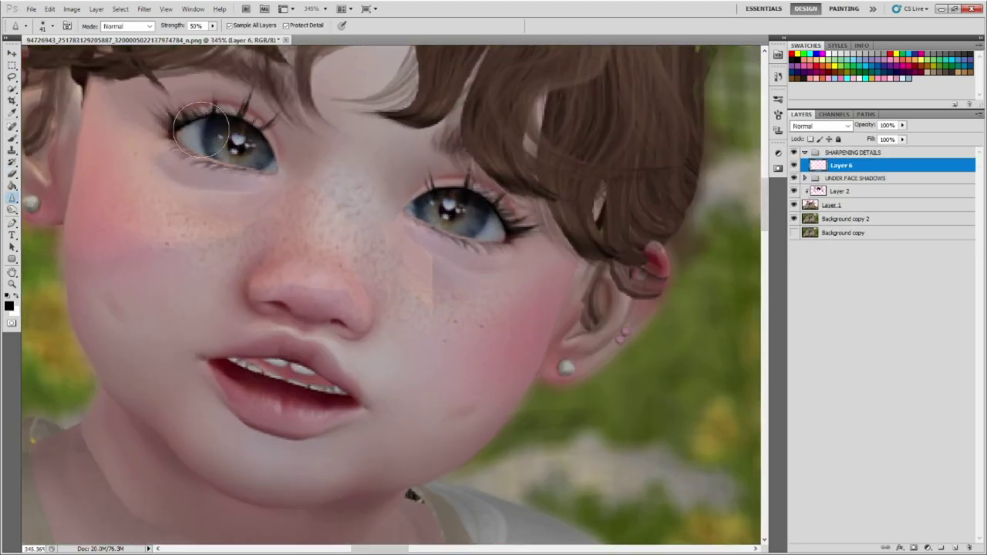
key("alt")
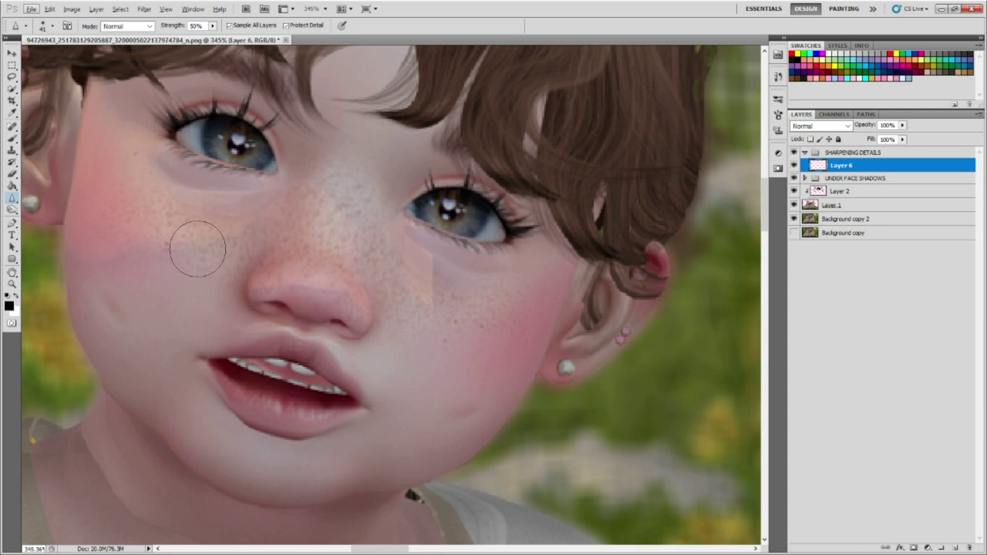
scroll(333, 249, "down", 2)
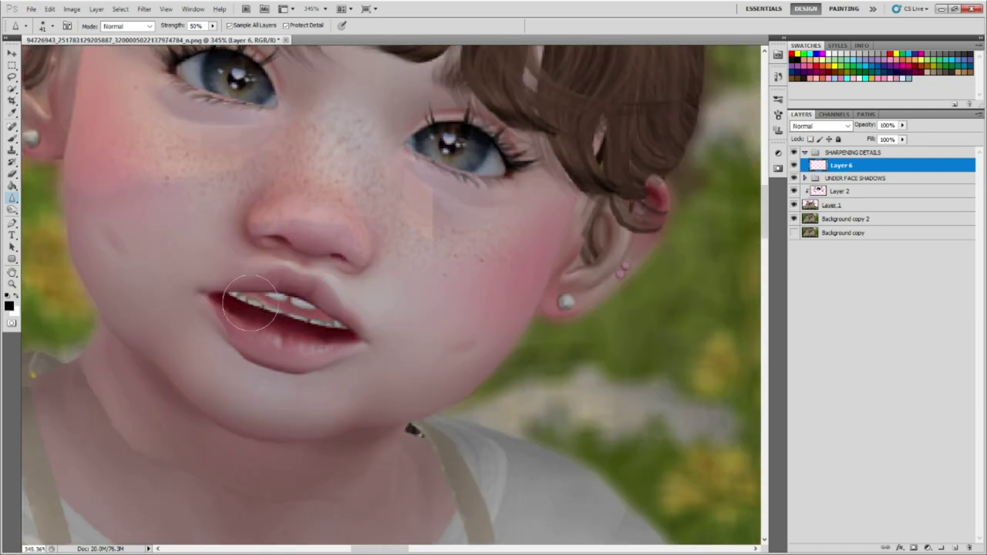
scroll(330, 293, "down", 5)
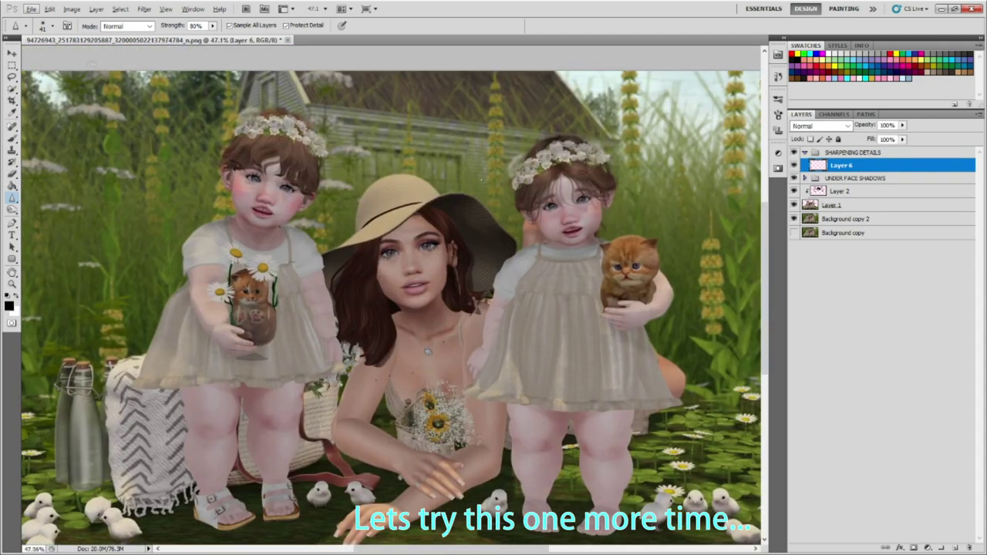
scroll(311, 226, "down", 3)
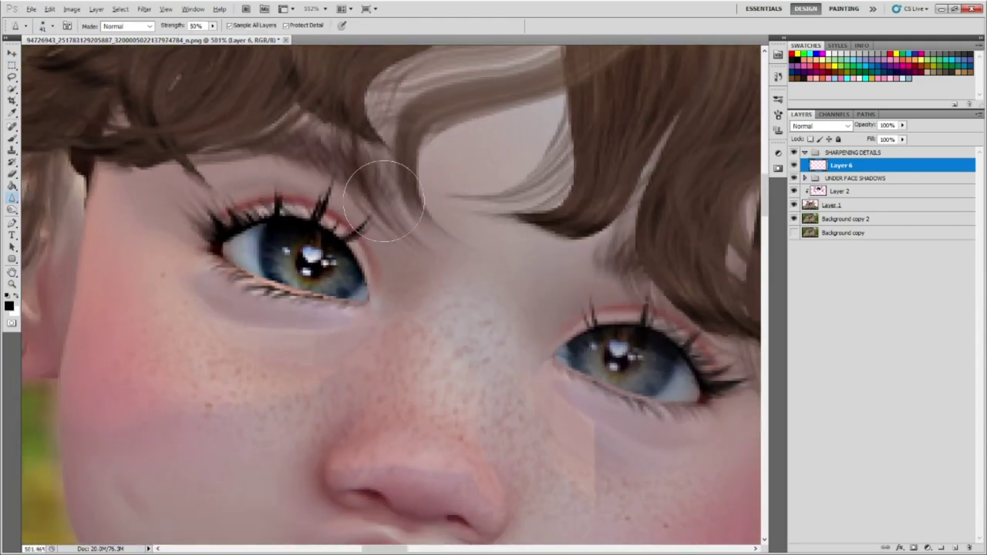
scroll(332, 200, "down", 2)
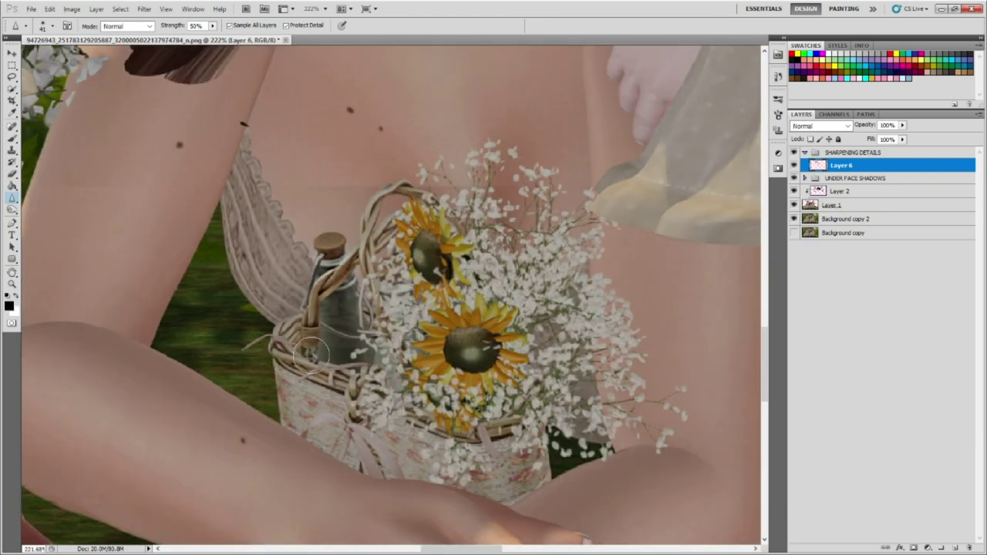
left_click_drag(312, 353, 416, 239)
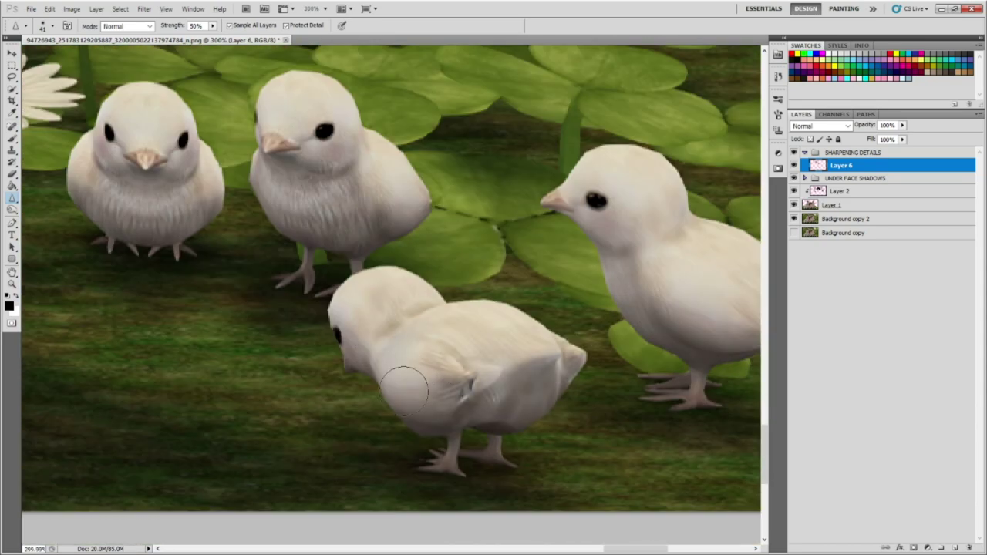
left_click_drag(404, 389, 471, 352)
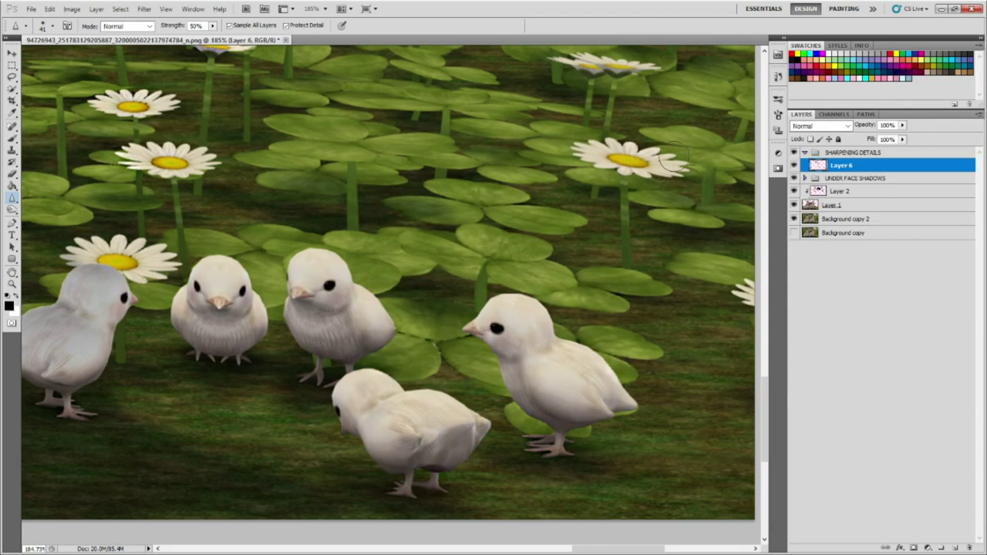
scroll(624, 179, "up", 3)
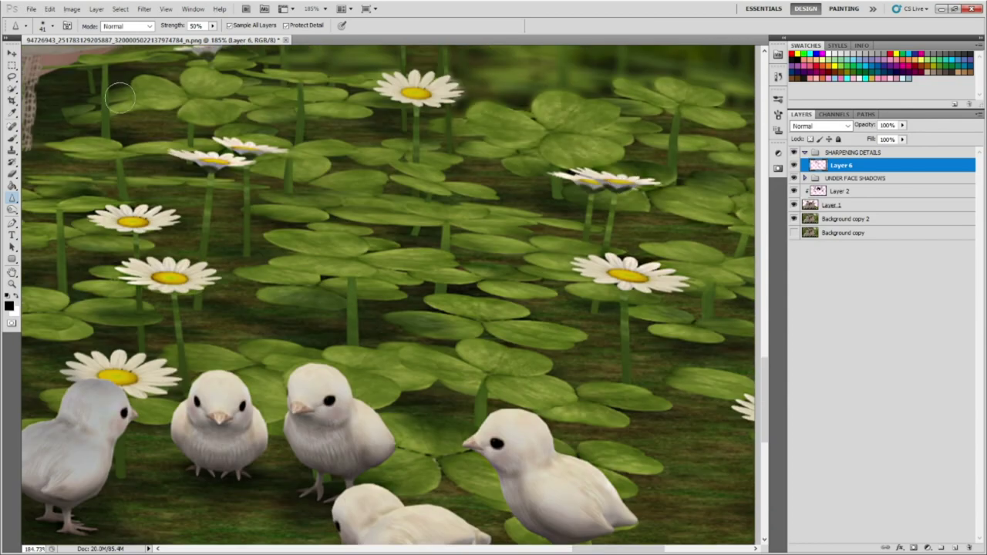
key("ctrl+0")
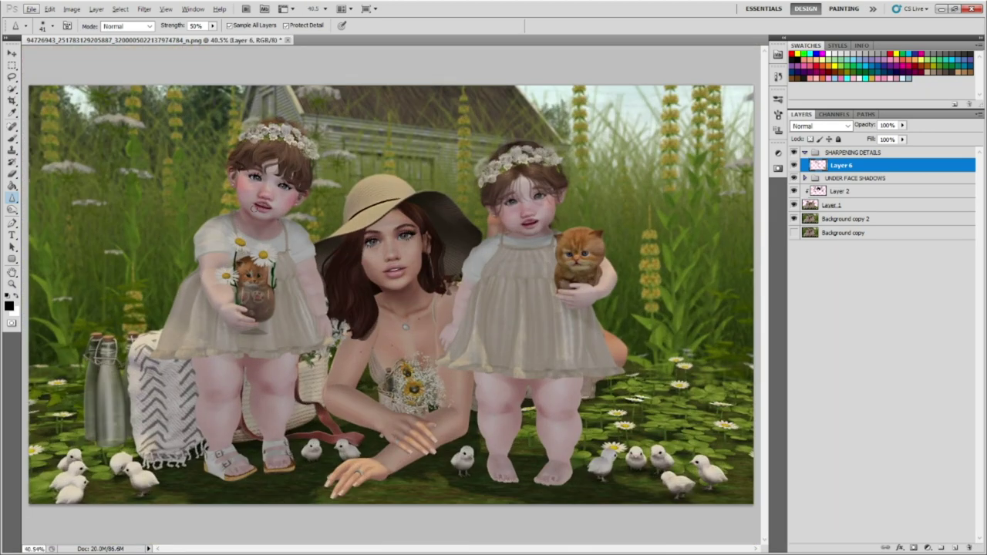
Sharpen the toes and cork sole of the sandal.
scroll(98, 468, "up", 5)
scroll(97, 467, "up", 5)
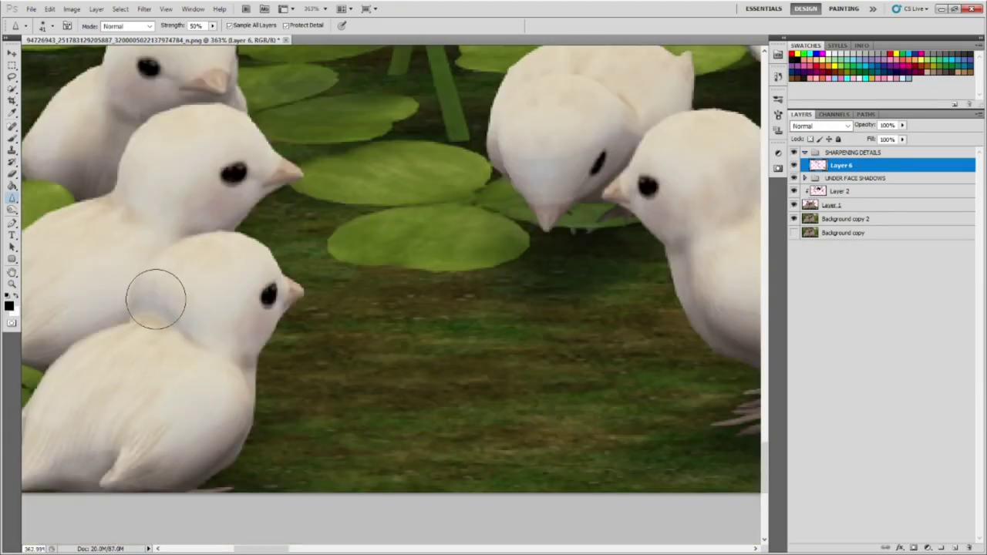
scroll(121, 165, "up", 2)
scroll(519, 210, "down", 1)
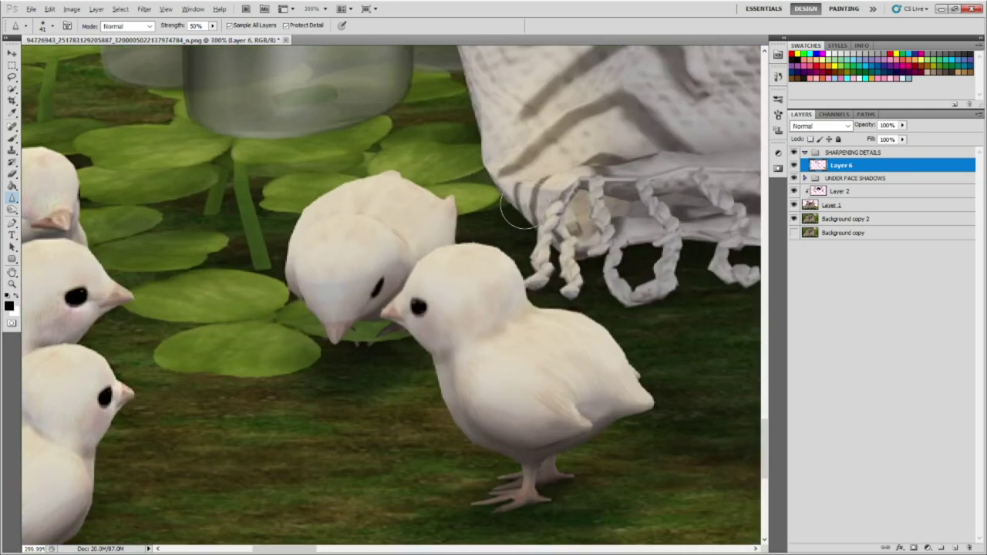
scroll(364, 392, "down", 1)
scroll(319, 286, "up", 1)
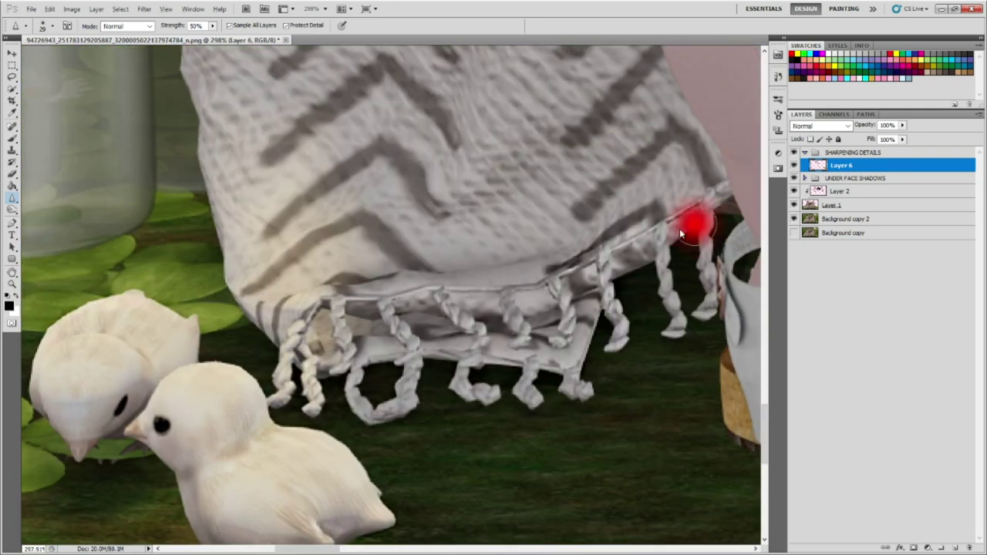
scroll(671, 332, "down", 10)
scroll(224, 459, "up", 10)
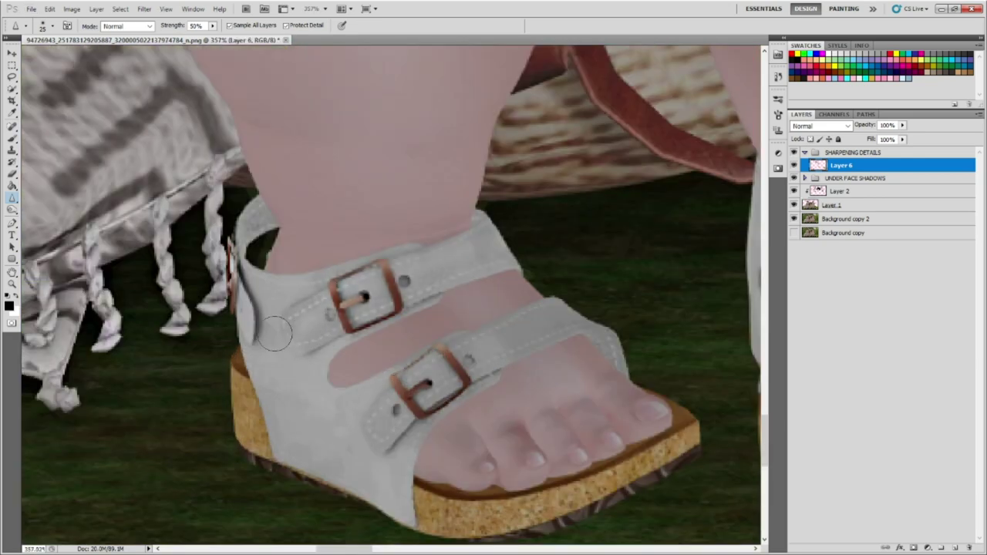
left_click_drag(478, 470, 663, 440)
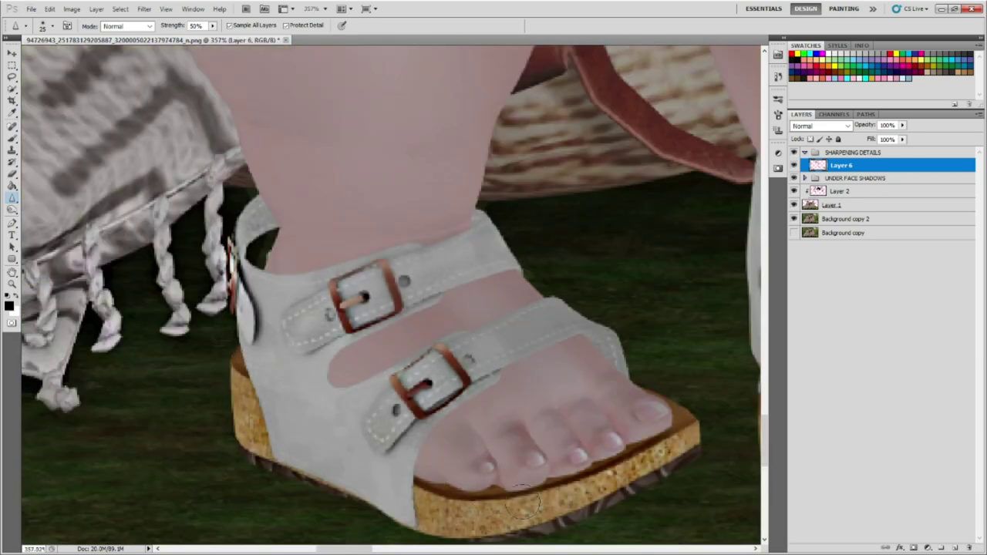
Sharpen the strap wrapped around the bottles, including below the third cork.
scroll(478, 220, "right", 5)
scroll(479, 220, "up", 1)
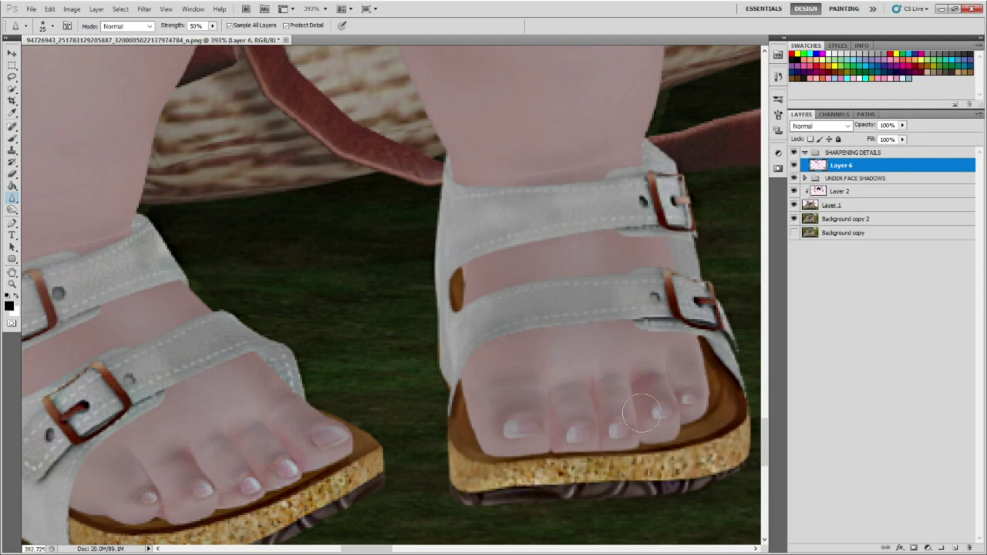
scroll(673, 364, "down", 10)
scroll(672, 364, "up", 2)
scroll(127, 355, "up", 8)
left_click_drag(58, 363, 239, 386)
left_click_drag(330, 236, 347, 287)
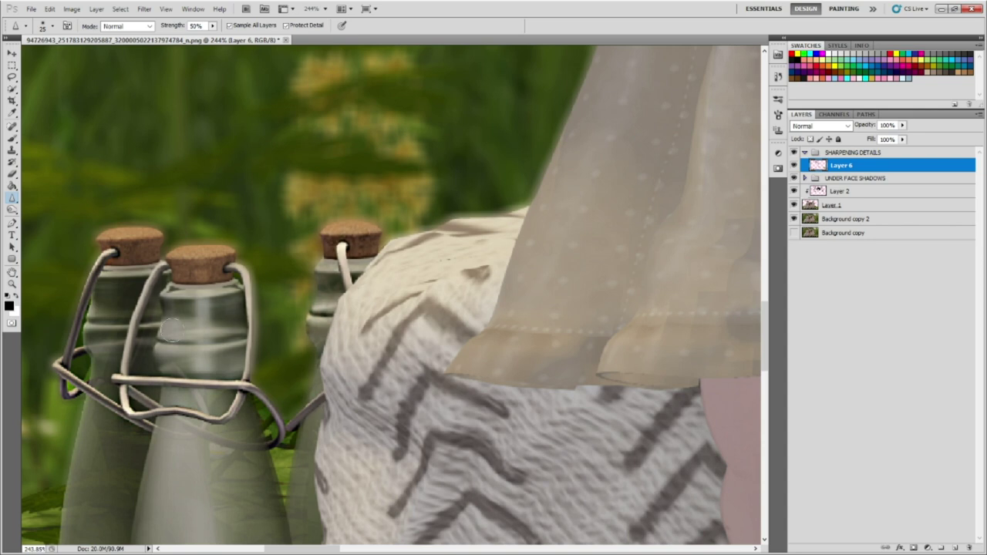
Scroll around the photo to review the sharpened areas.
scroll(349, 282, "down", 4)
scroll(382, 284, "down", 4)
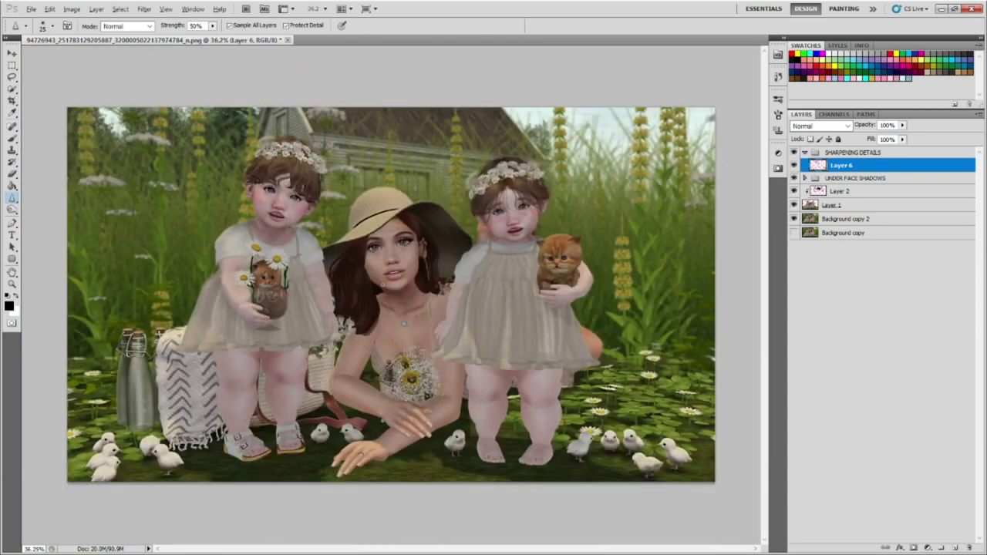
scroll(382, 284, "up", 1)
scroll(309, 309, "up", 4)
scroll(502, 332, "down", 3)
scroll(594, 224, "up", 2)
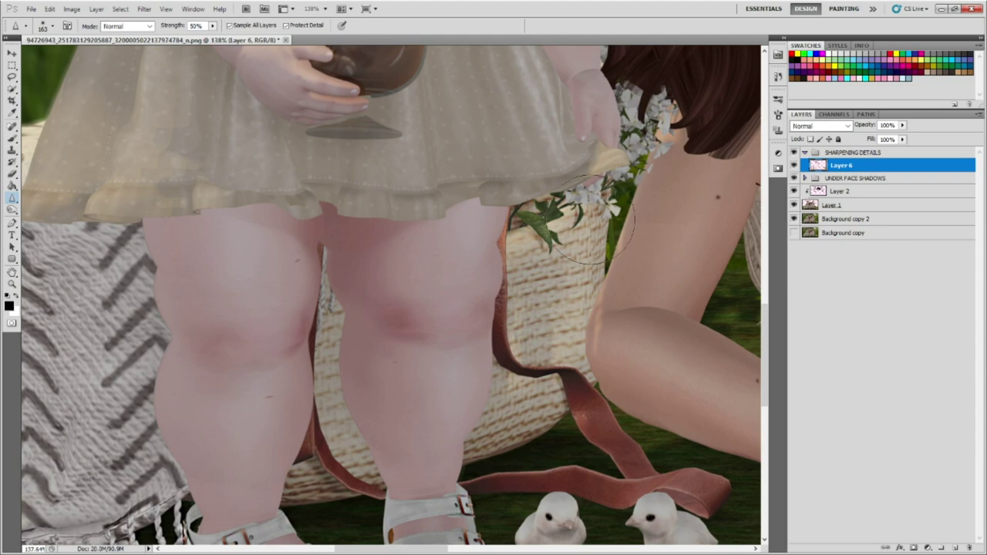
scroll(193, 347, "down", 3)
scroll(85, 223, "up", 2)
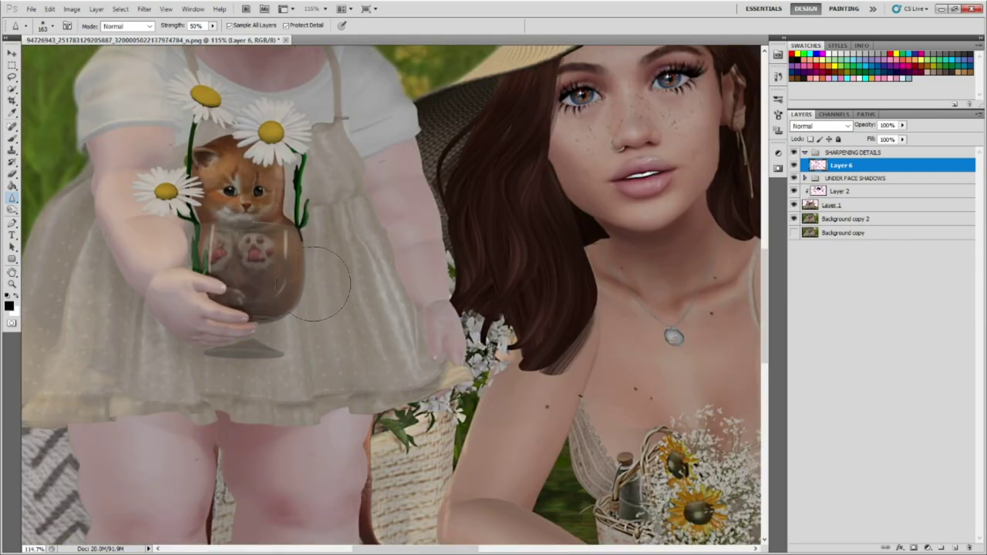
scroll(312, 283, "down", 1)
scroll(445, 176, "right", 3)
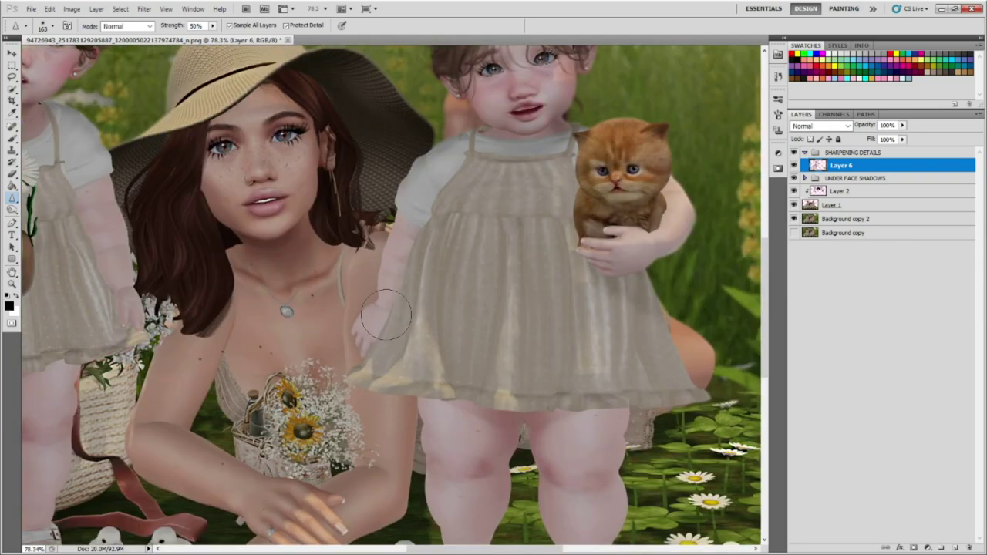
scroll(469, 158, "down", 1)
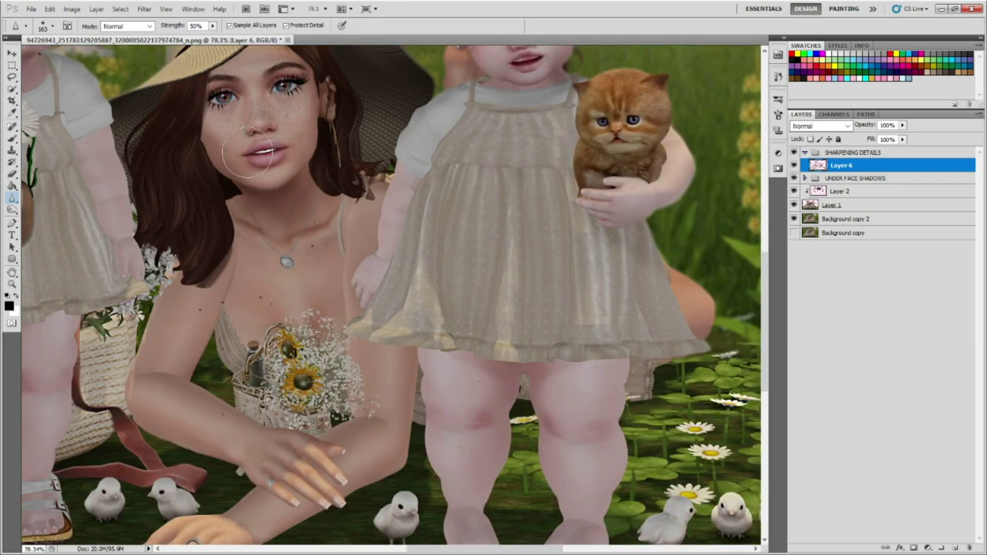
scroll(246, 150, "down", 2)
scroll(479, 155, "up", 2)
scroll(499, 152, "down", 2)
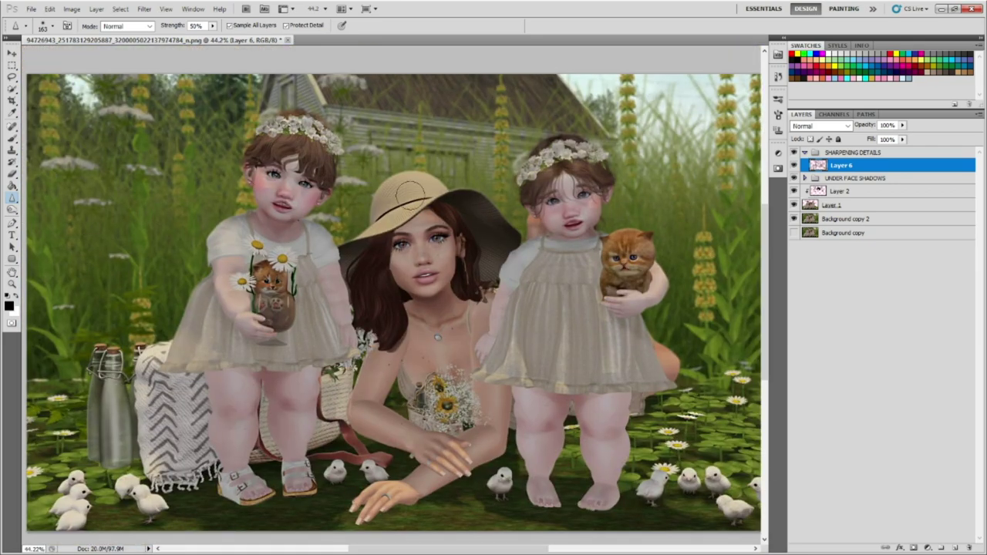
scroll(324, 323, "down", 1)
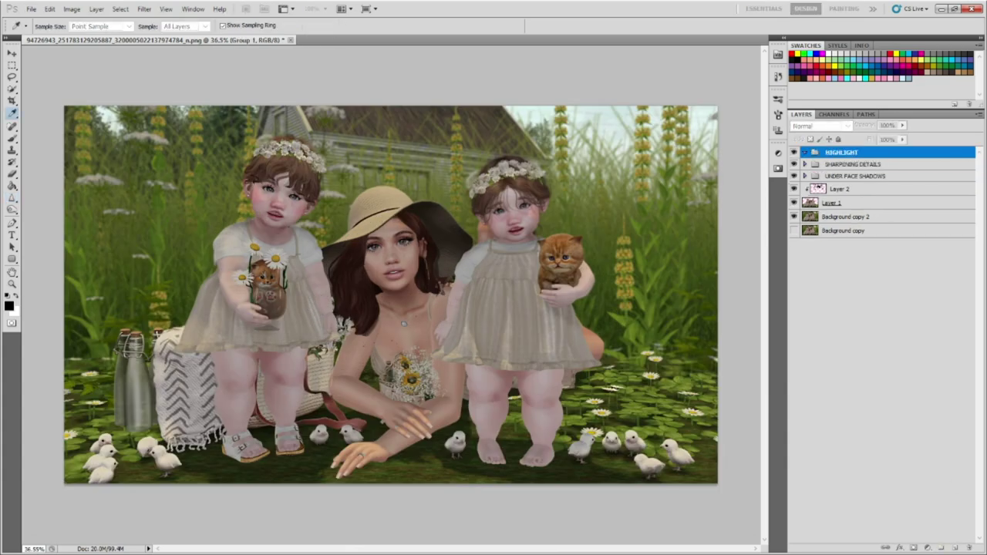
Finish naming the HIGHLIGHTS group and add a new layer inside it.
type("S")
key("Return")
scroll(229, 274, "up", 3)
key("b")
key("ctrl+shift+alt+n")
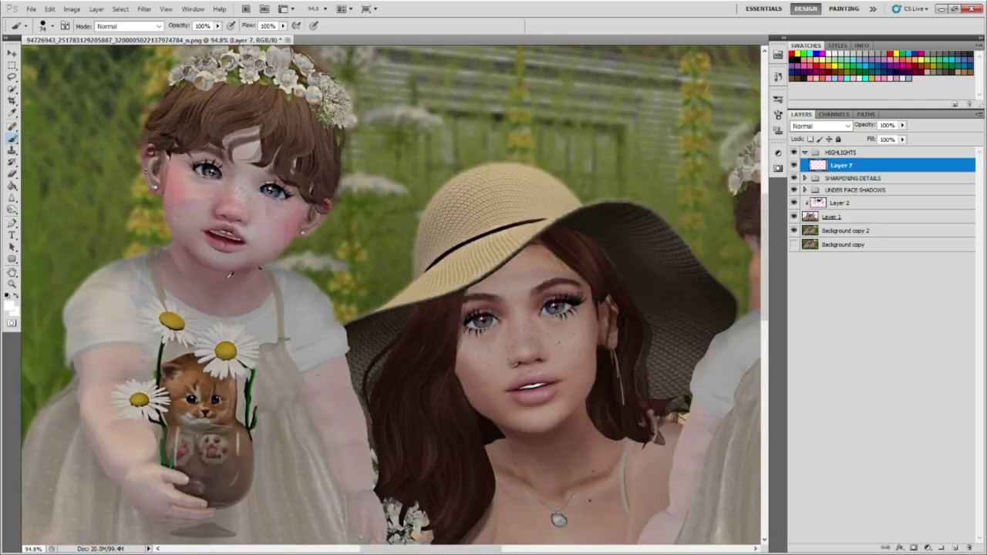
Group Layer 7 as HAIR FRONT with a nested SIS group holding Layer 8.
scroll(229, 274, "down", 3)
key("ctrl+g")
double_click(843, 165)
type("HAIR FRONT")
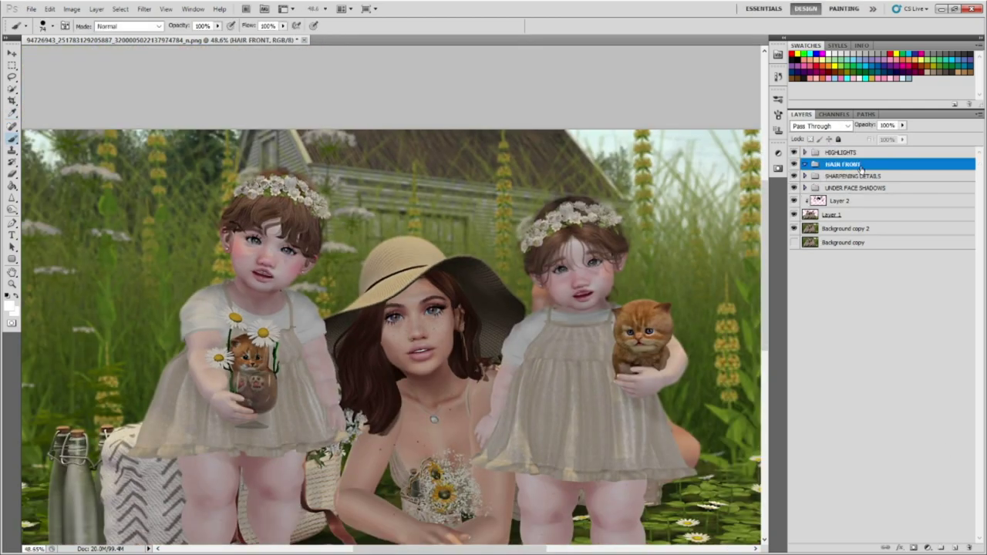
key("Return")
key("ctrl+shift+alt+n")
key("ctrl+g")
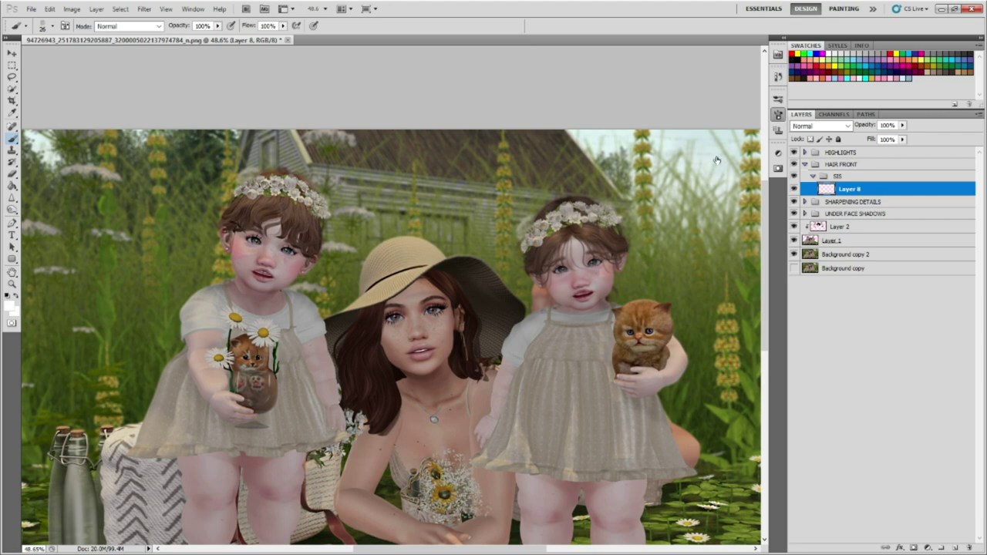
Inspect the toddler's face and add Layer 9 above Layer 8.
scroll(241, 241, "up", 5)
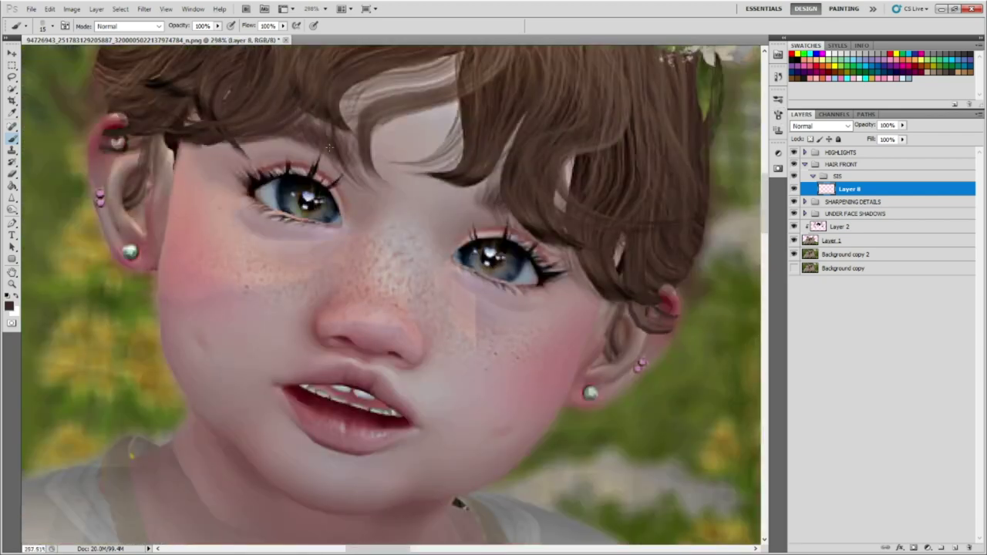
scroll(329, 147, "down", 1)
scroll(445, 130, "down", 2)
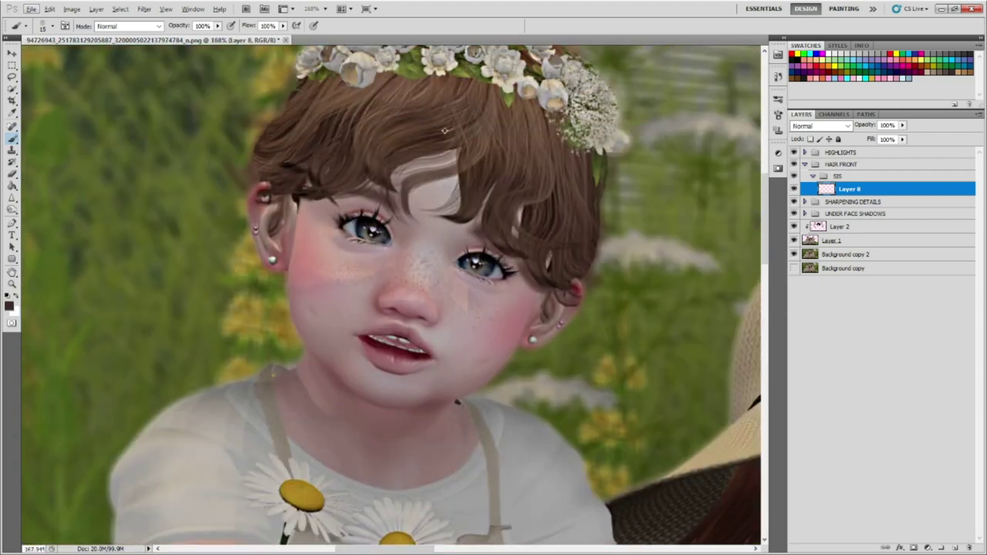
scroll(445, 130, "up", 2)
scroll(456, 255, "down", 4)
scroll(455, 254, "up", 5)
scroll(470, 235, "down", 1)
scroll(463, 239, "down", 4)
scroll(413, 439, "up", 3)
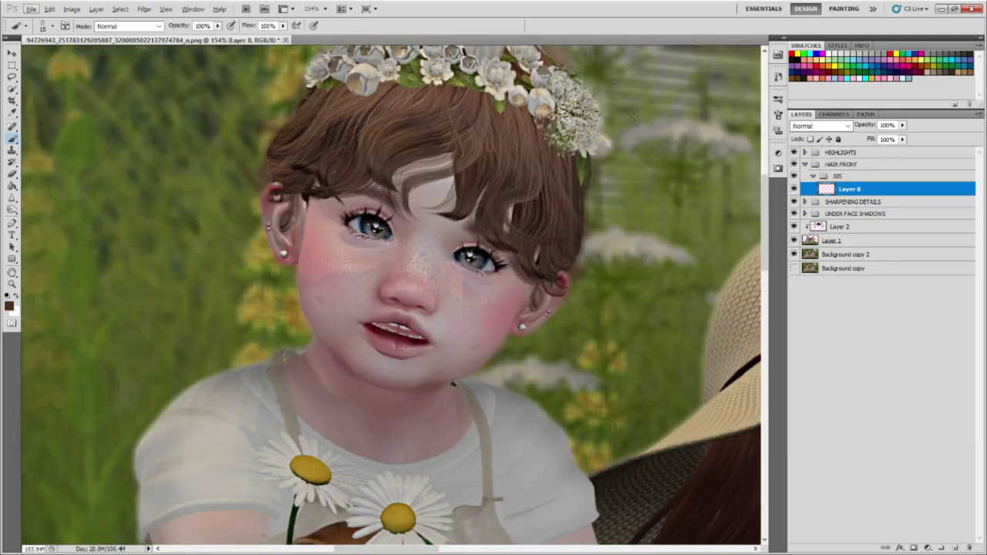
scroll(439, 256, "up", 3)
scroll(439, 256, "down", 3)
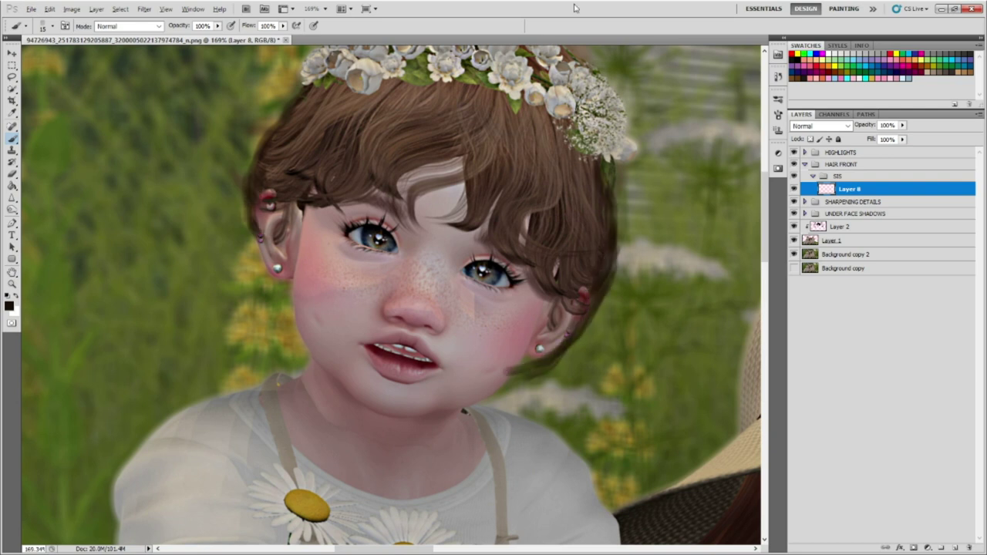
scroll(556, 347, "up", 1)
scroll(618, 255, "up", 3)
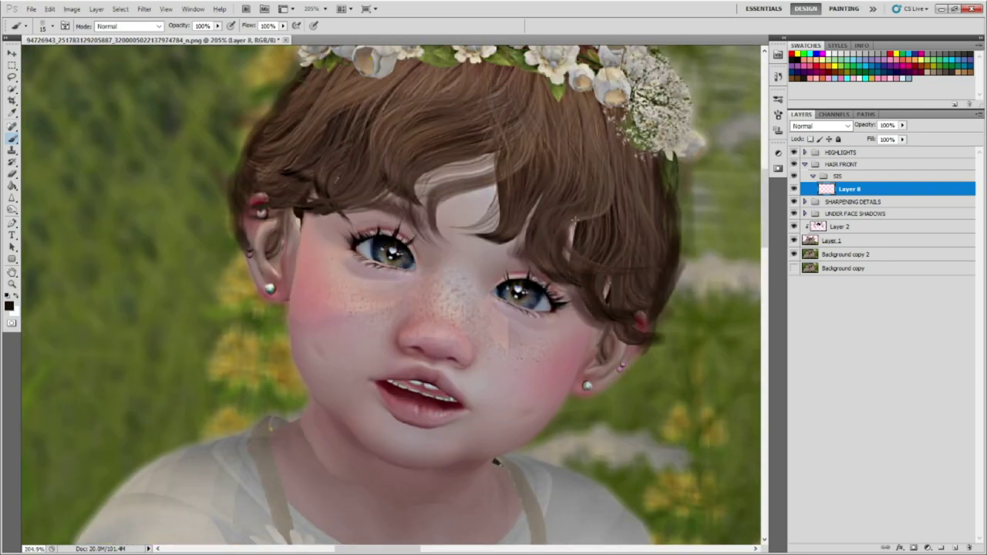
scroll(458, 207, "down", 1)
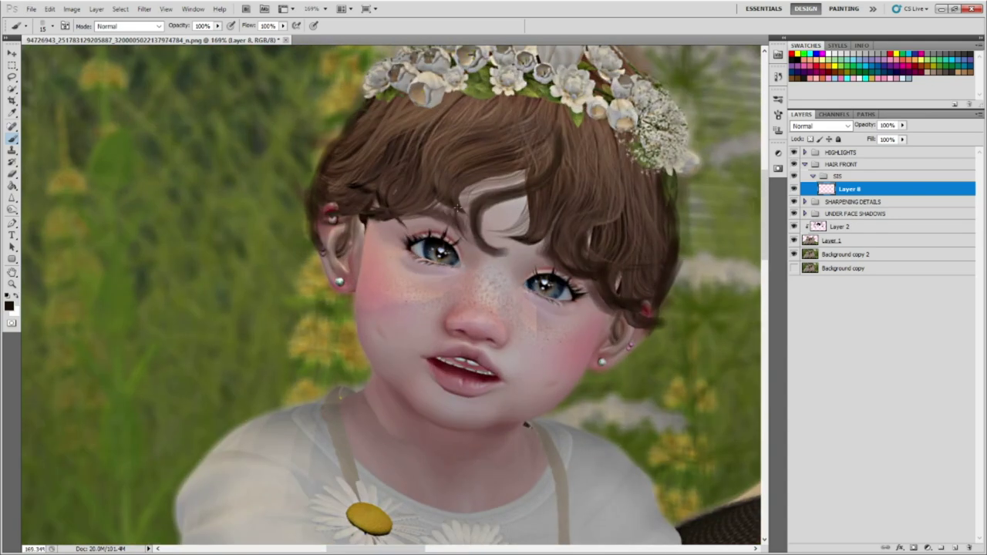
scroll(455, 202, "up", 1)
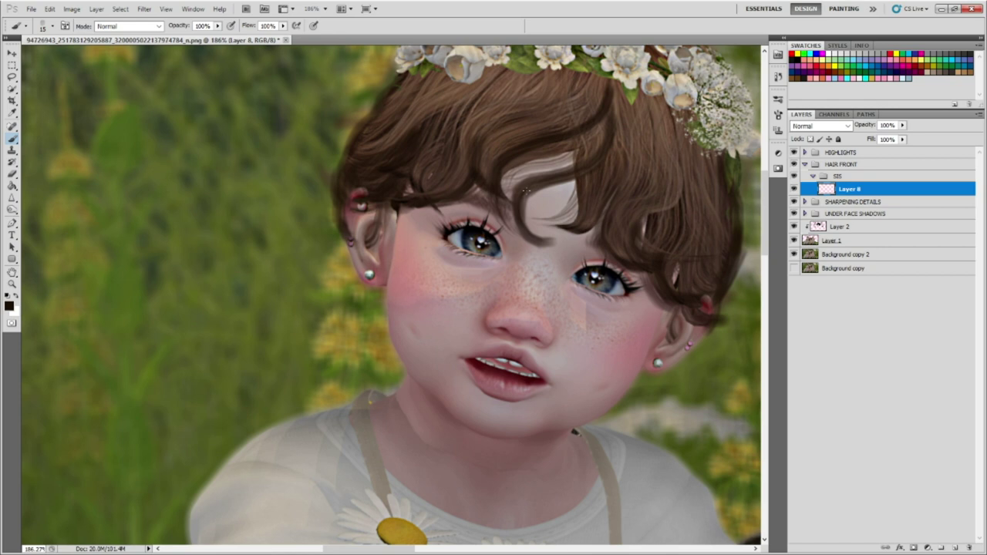
left_click_drag(478, 162, 427, 127)
scroll(571, 116, "down", 5)
key("ctrl+shift+alt+n")
scroll(540, 154, "up", 4)
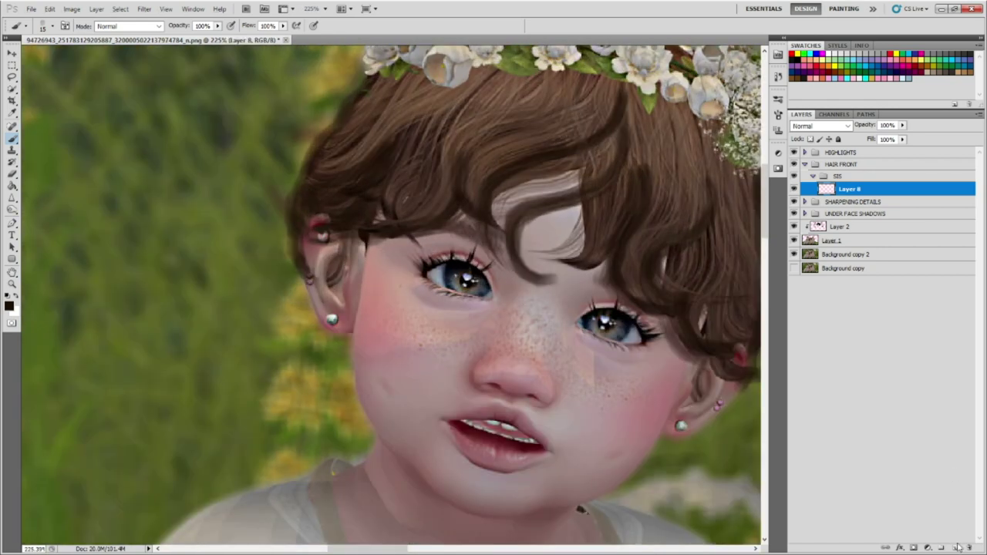
scroll(561, 182, "up", 3)
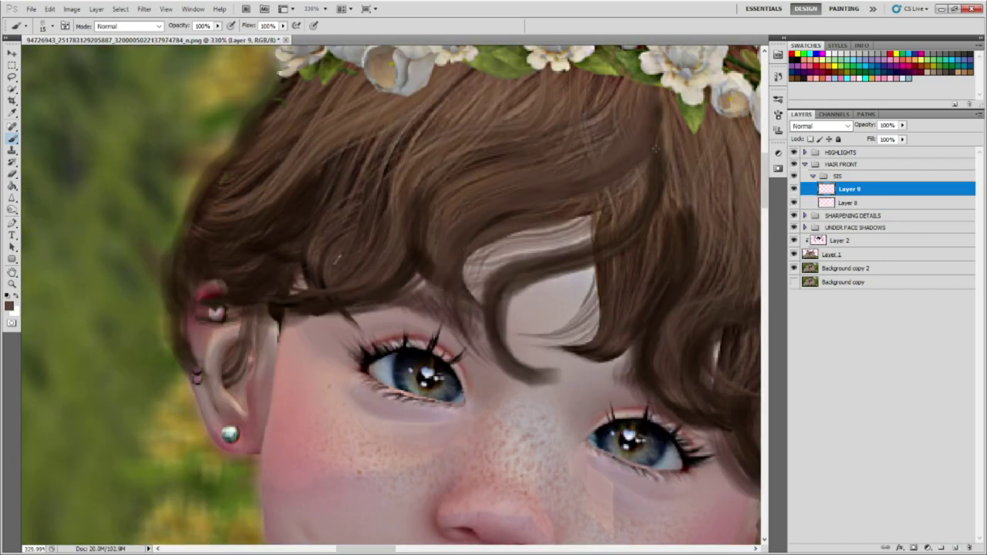
Make Layer 9 the working layer with the Brush tool, briefly checking Layer 8 and Smudge.
scroll(594, 216, "down", 2)
scroll(613, 235, "down", 4)
key("r")
scroll(533, 152, "up", 4)
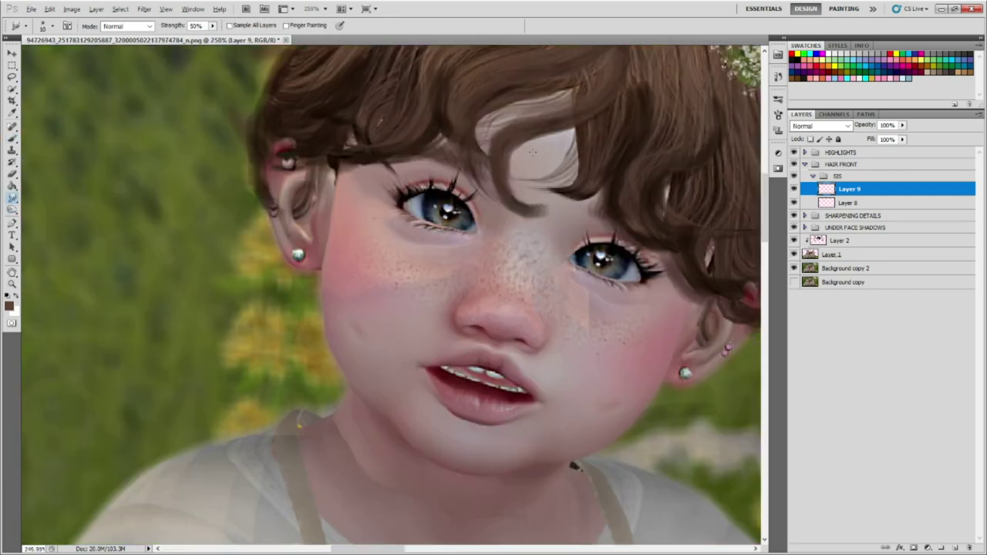
key("alt+bracketleft")
key("alt+bracketright")
scroll(505, 207, "up", 2)
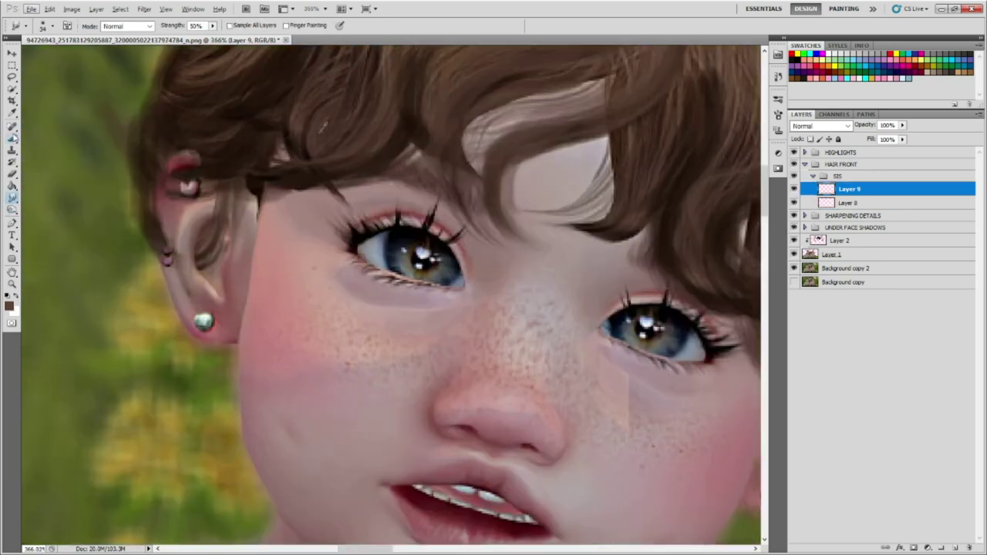
scroll(396, 203, "up", 2)
scroll(397, 203, "down", 4)
key("b")
scroll(572, 133, "up", 3)
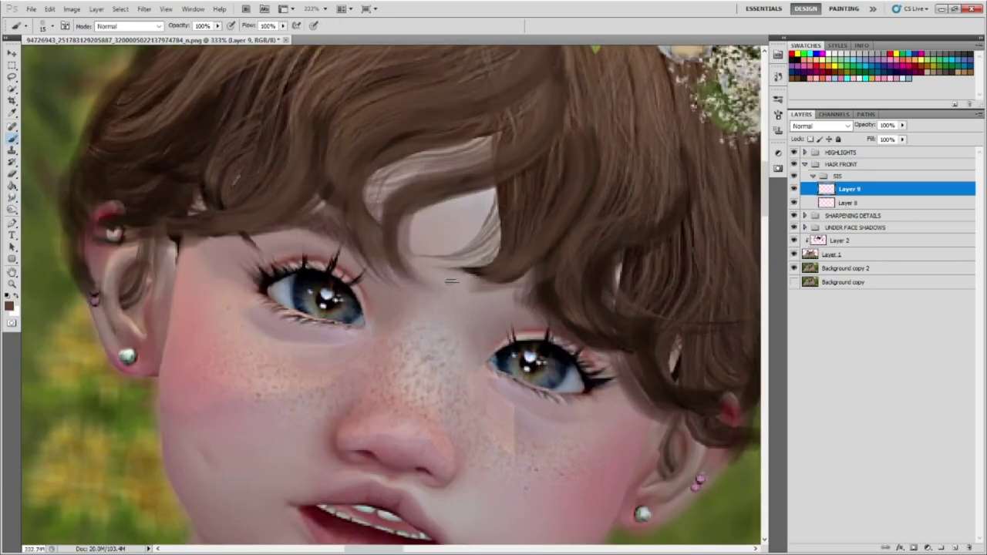
scroll(573, 133, "down", 5)
scroll(459, 149, "up", 5)
Paint brown strands along the fringe's right edge and through the central hair.
mouse_move(460, 149)
left_mouse_down()
mouse_move(522, 187)
mouse_move(469, 367)
left_mouse_up()
left_click_drag(418, 95, 392, 163)
left_click_drag(399, 197, 416, 275)
scroll(416, 276, "down", 1)
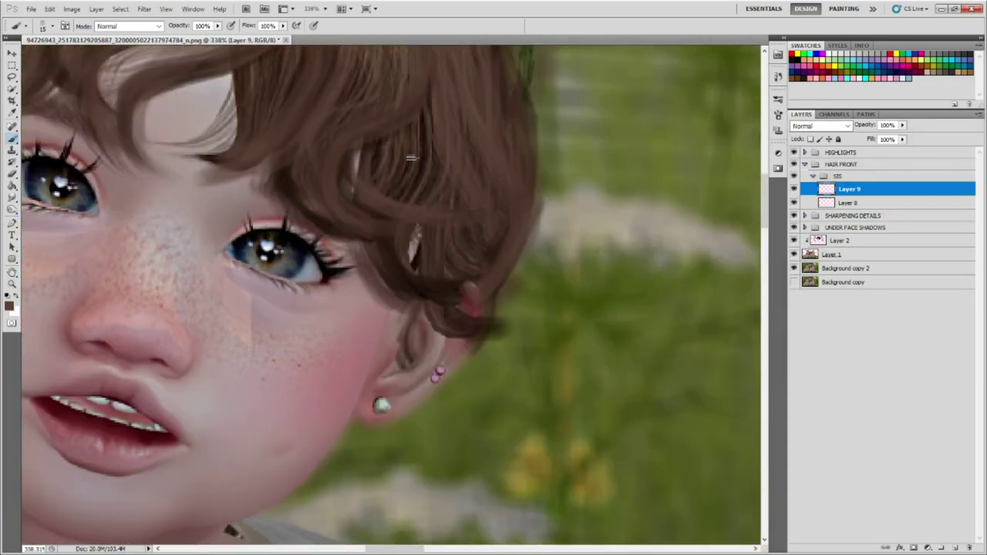
scroll(417, 275, "down", 2)
scroll(332, 231, "down", 2)
scroll(241, 154, "up", 5)
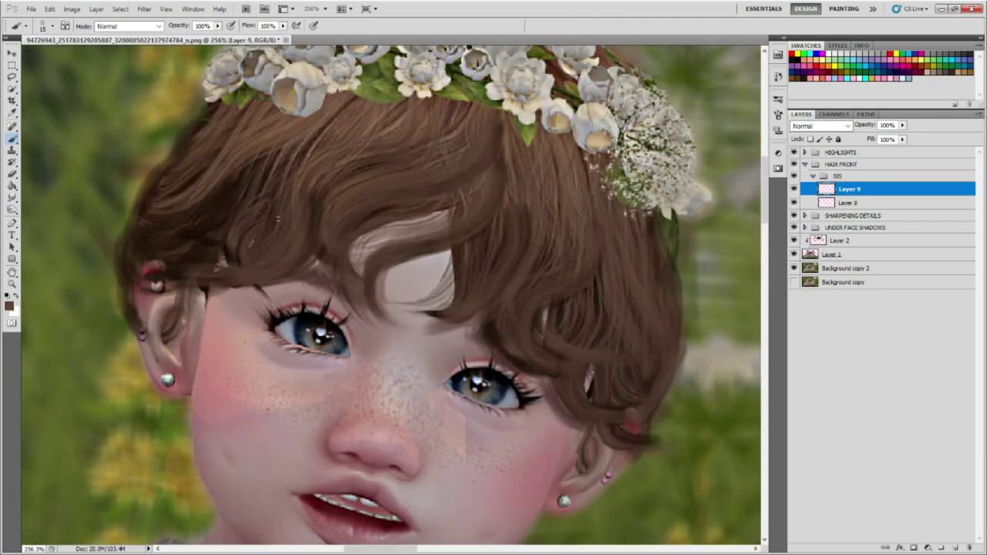
scroll(288, 224, "down", 3)
scroll(288, 224, "up", 3)
Add Layer 10 above Layer 9, keeping the Brush tool active.
key("ctrl+shift+alt+n")
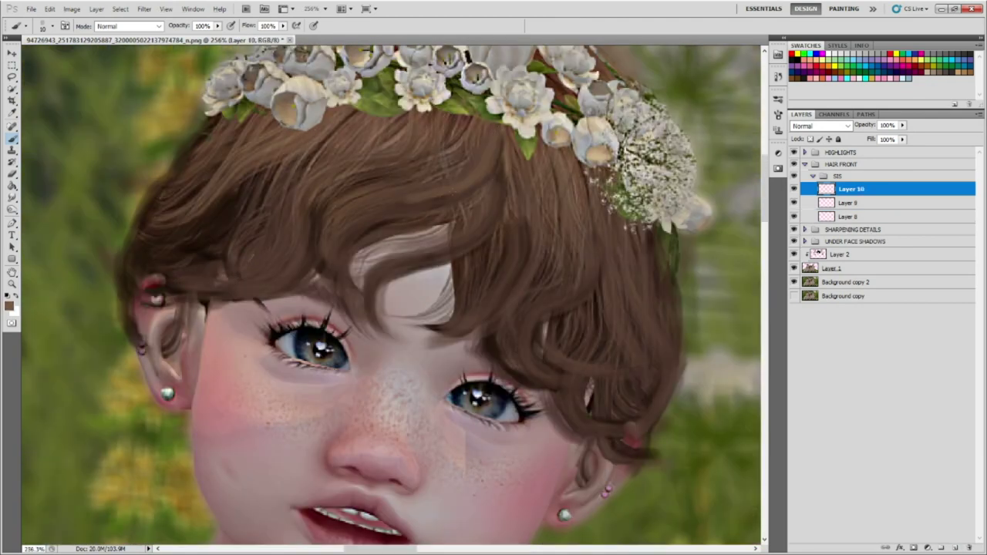
key("r")
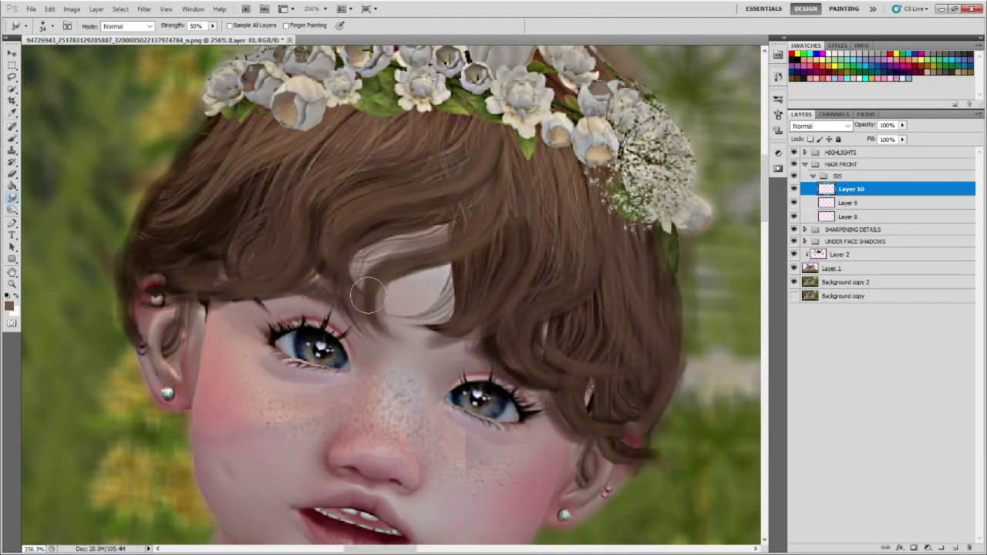
key("b")
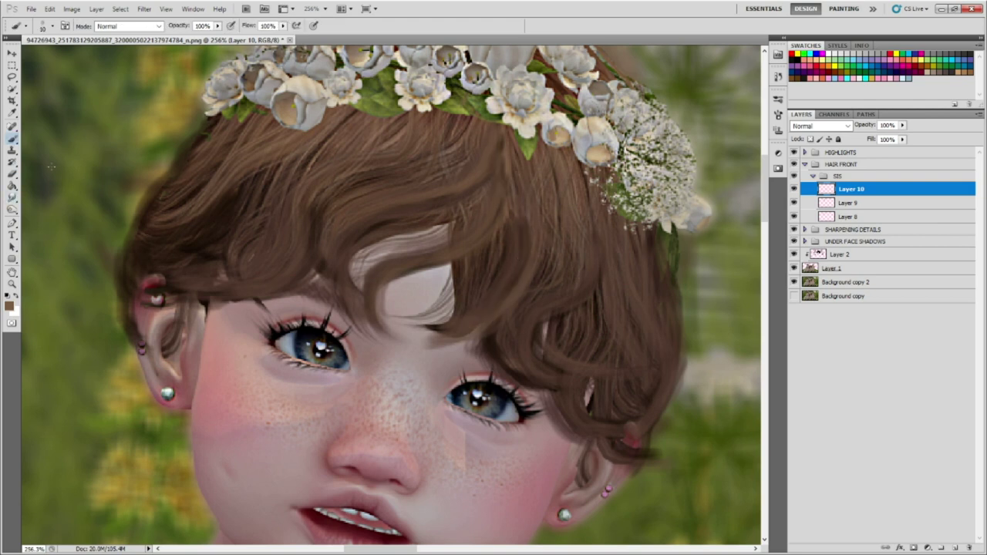
scroll(351, 171, "down", 1)
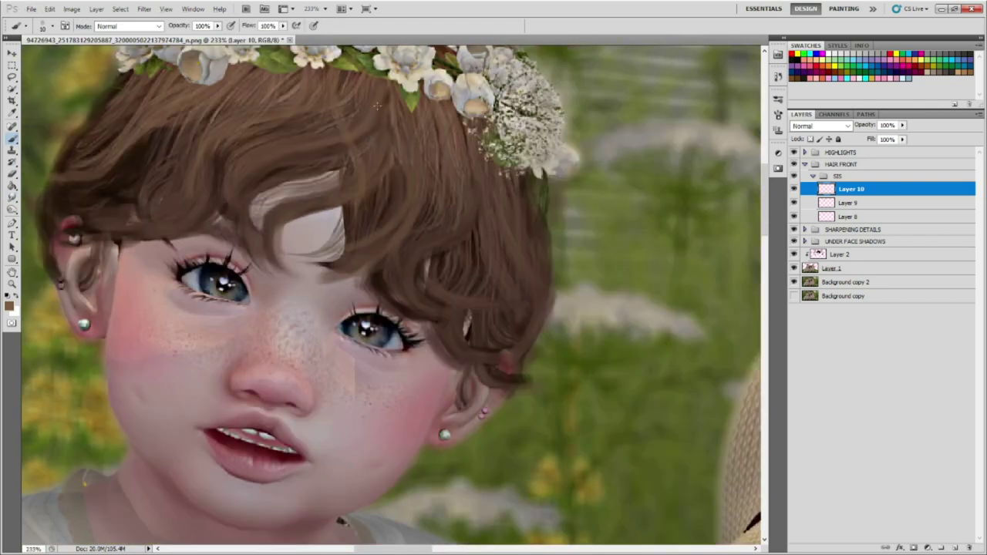
Paint curly strands on the right-side hair on Layer 10, then set Layers 9 and 8 to Overlay.
left_click_drag(401, 166, 486, 294)
key("ctrl+0")
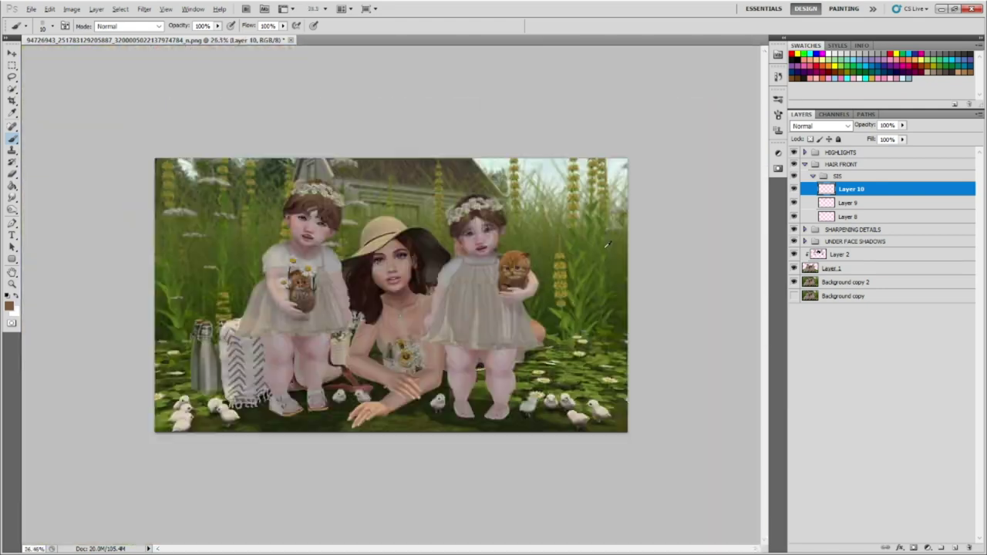
key("alt+bracketleft")
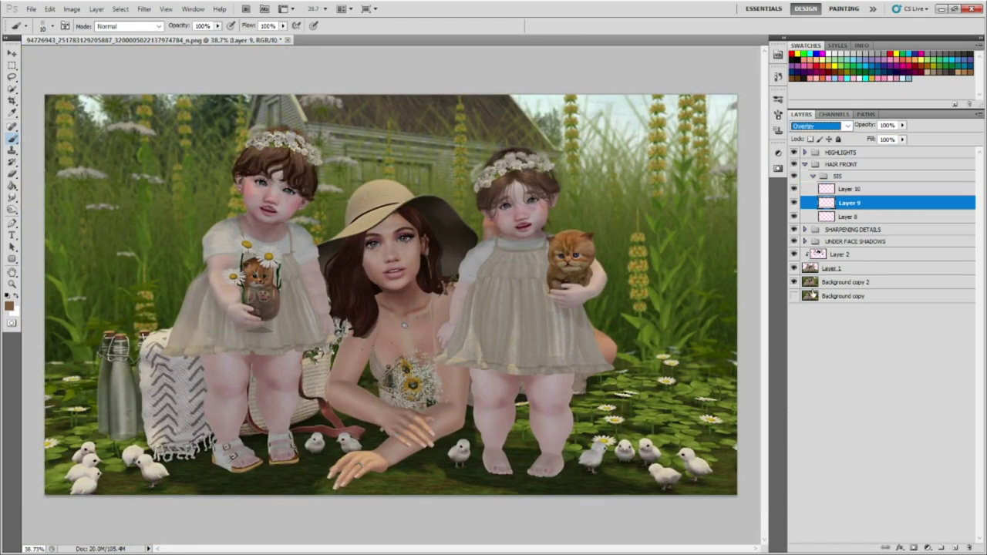
left_click(868, 216)
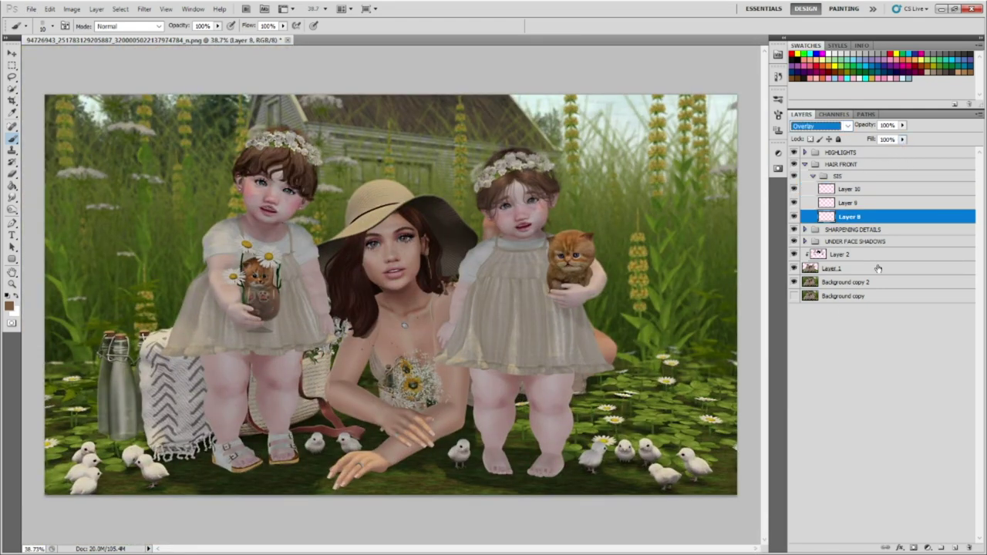
scroll(356, 131, "up", 2)
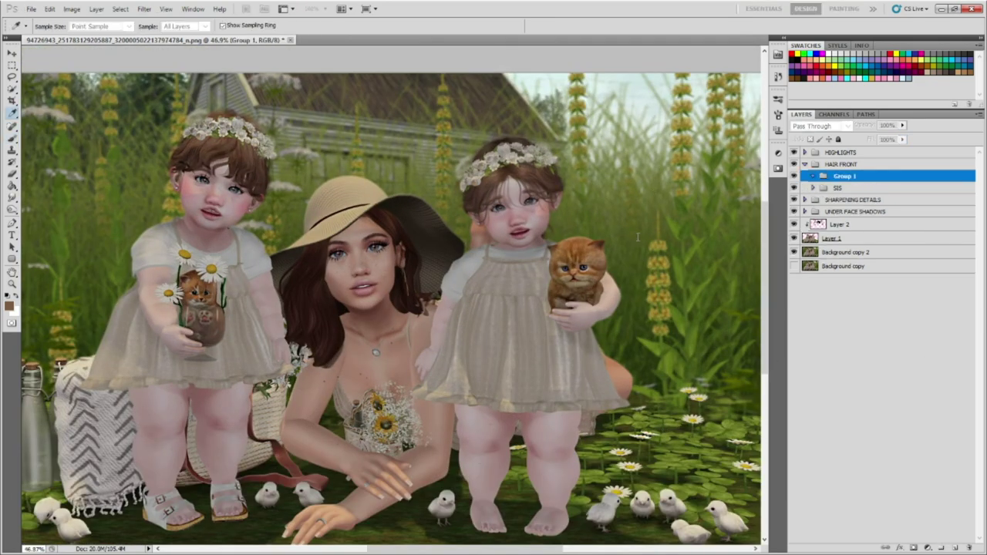
Paint a test brown stroke along the woman's brow and a black stroke across her teeth.
scroll(365, 174, "up", 5)
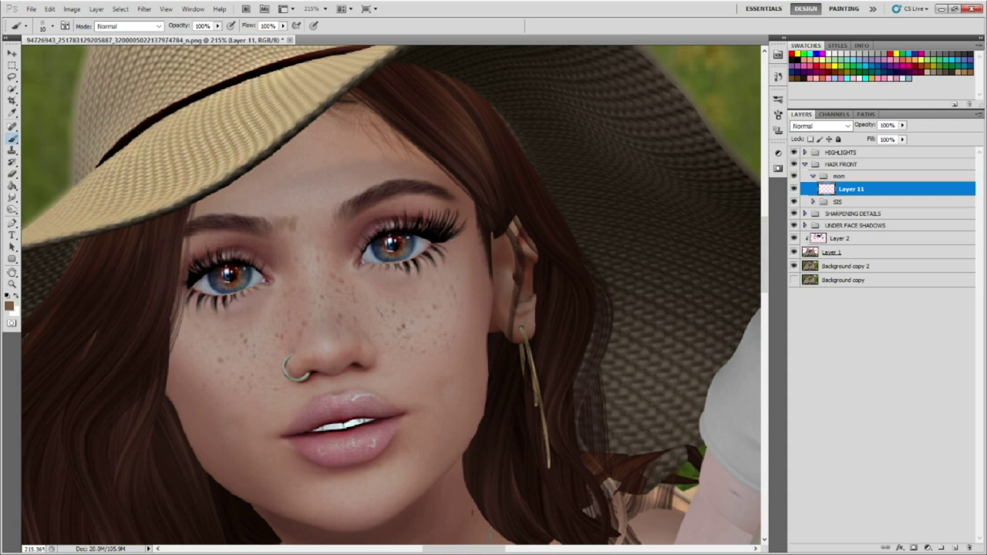
left_click_drag(288, 217, 347, 205)
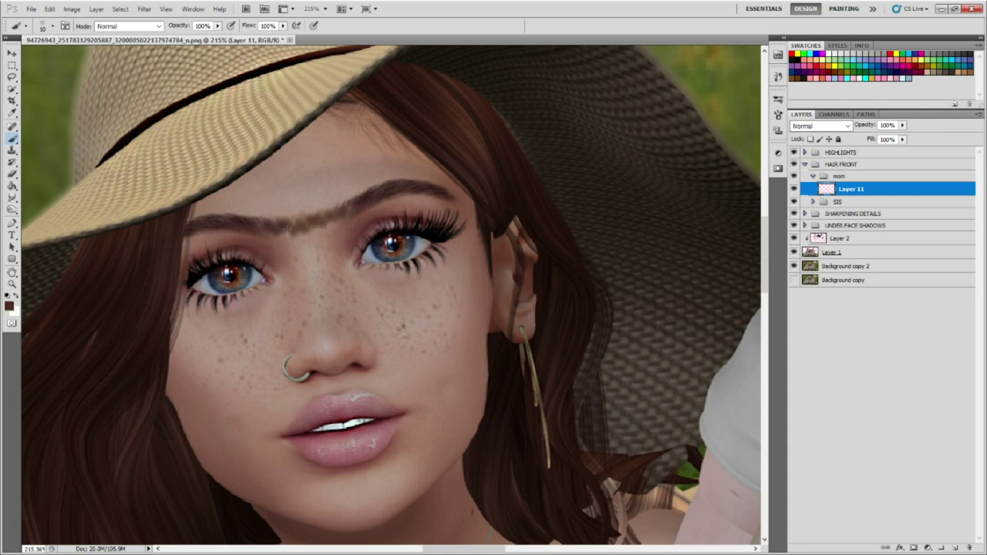
scroll(356, 327, "down", 3)
key("r")
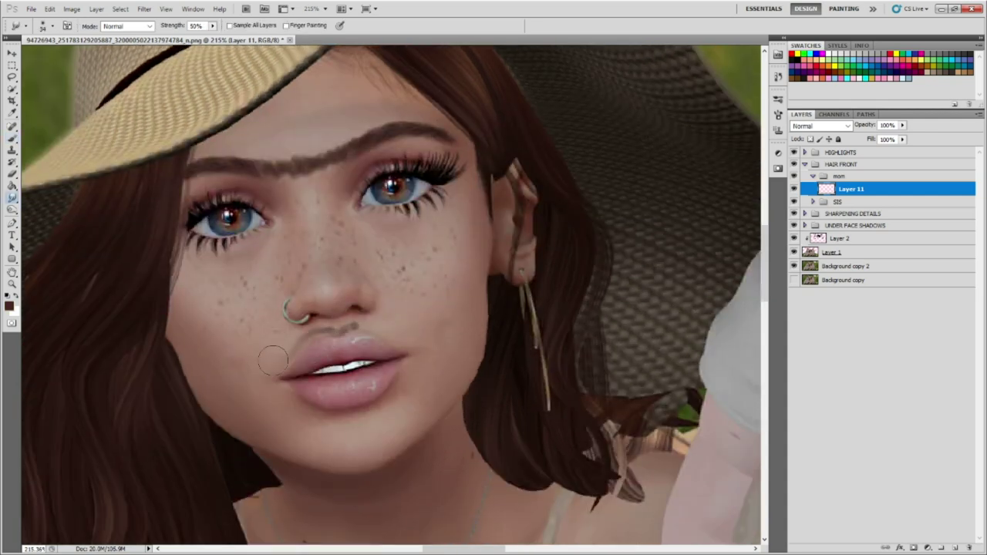
key("b")
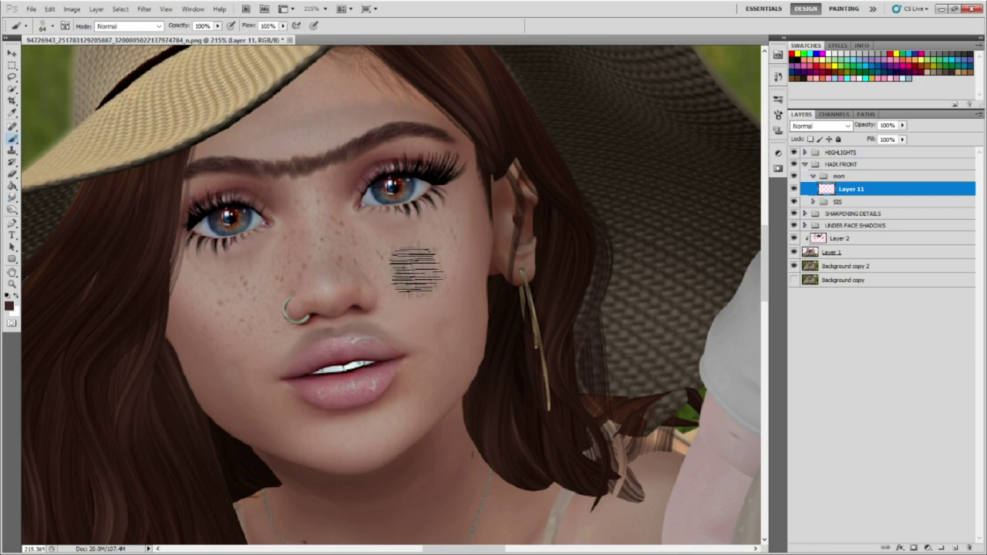
key("ctrl+0")
scroll(414, 384, "up", 5)
scroll(415, 384, "up", 3)
key("d")
left_click_drag(397, 351, 478, 324)
Doodle 'Haha' and a cyan smiley face on her, then erase all the test marks.
key("ctrl+0")
scroll(689, 453, "up", 2)
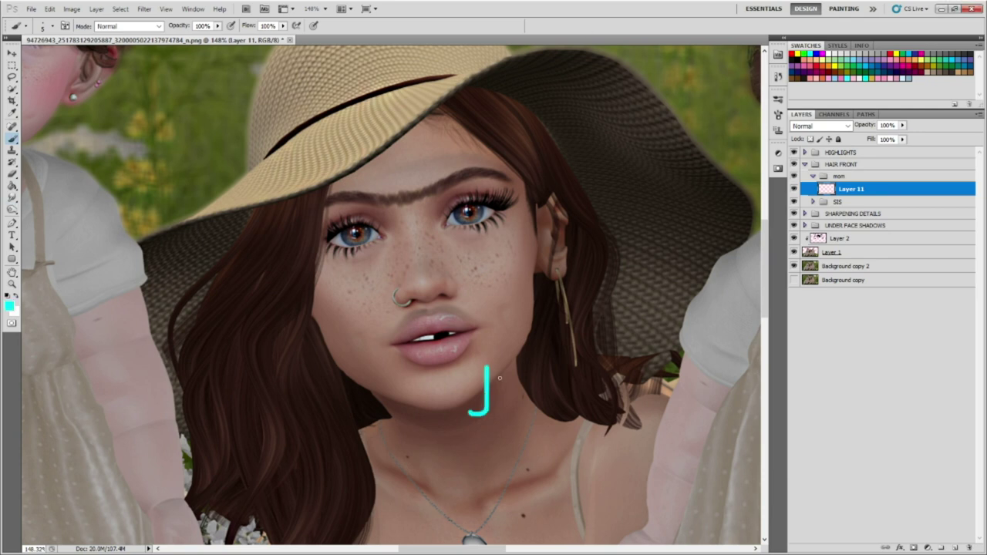
left_click_drag(499, 435, 567, 432)
left_click_drag(509, 486, 586, 488)
key("e")
mouse_move(432, 324)
left_mouse_down()
mouse_move(502, 480)
mouse_move(586, 490)
left_mouse_up()
key("b")
scroll(239, 235, "down", 3, "alt")
scroll(239, 235, "down", 2, "alt")
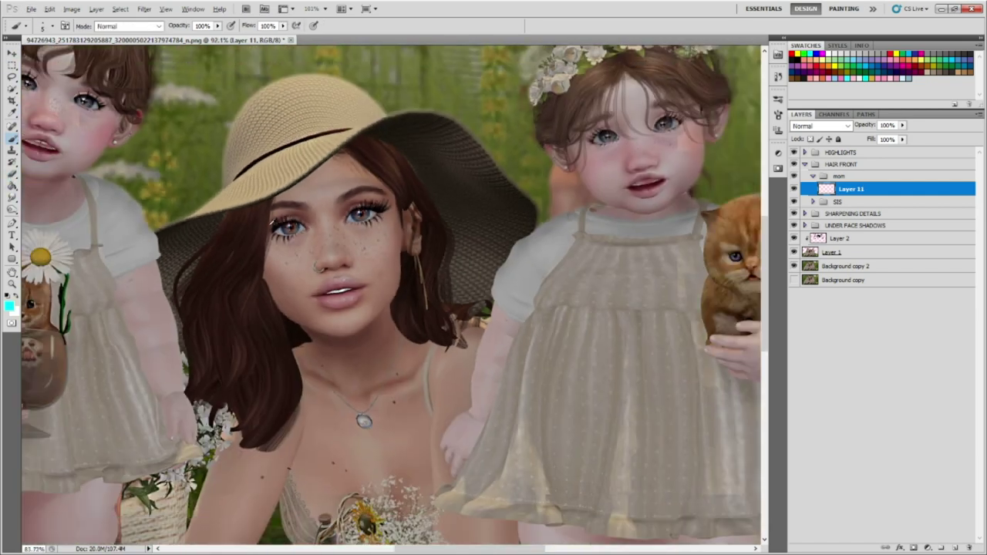
Make Layer 11 active and sample the mom's dark brown hair colour.
left_click(839, 201)
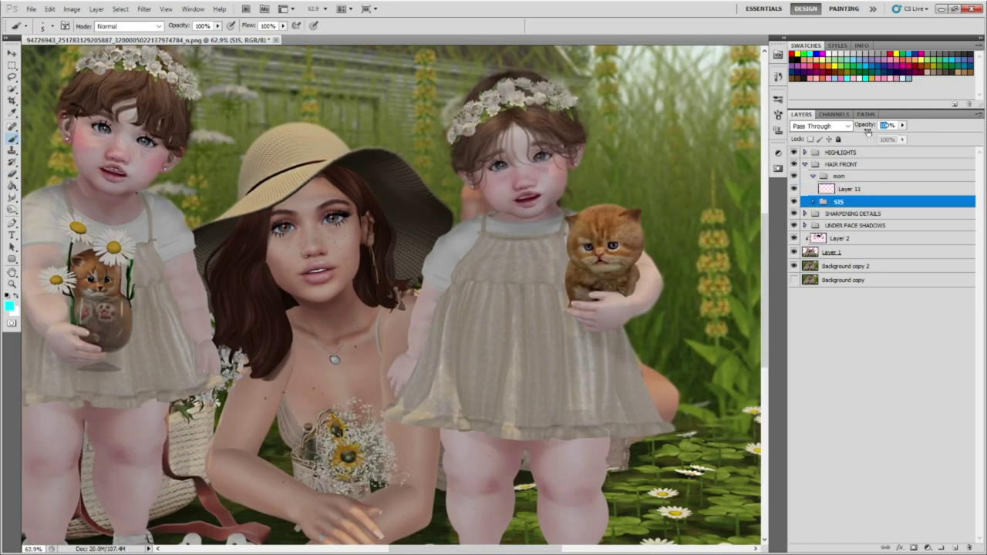
left_click(832, 195)
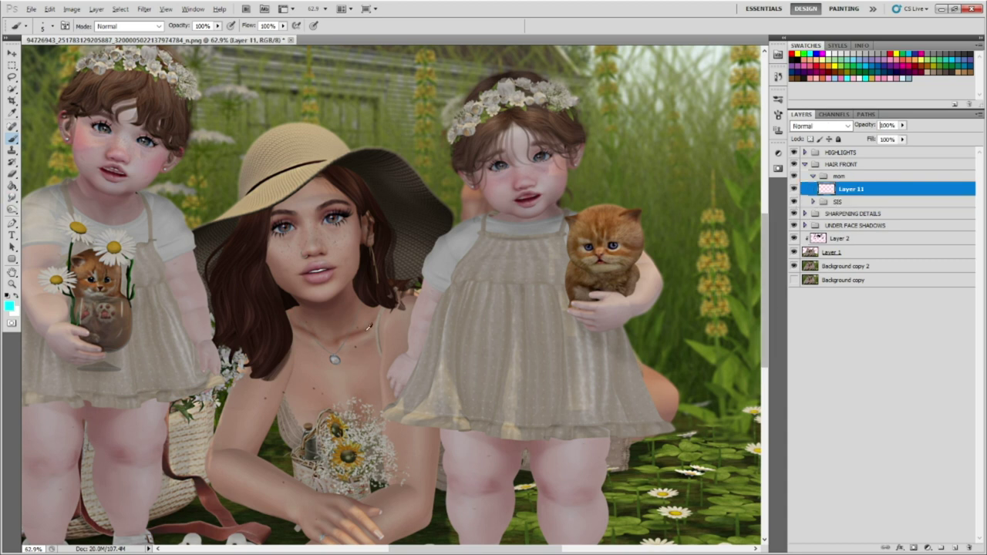
scroll(370, 307, "up", 4, "alt")
scroll(370, 307, "up", 4, "alt")
left_click(371, 307, "alt")
Paint three more brown sample dabs beside the woman's shoulder.
left_click(652, 202)
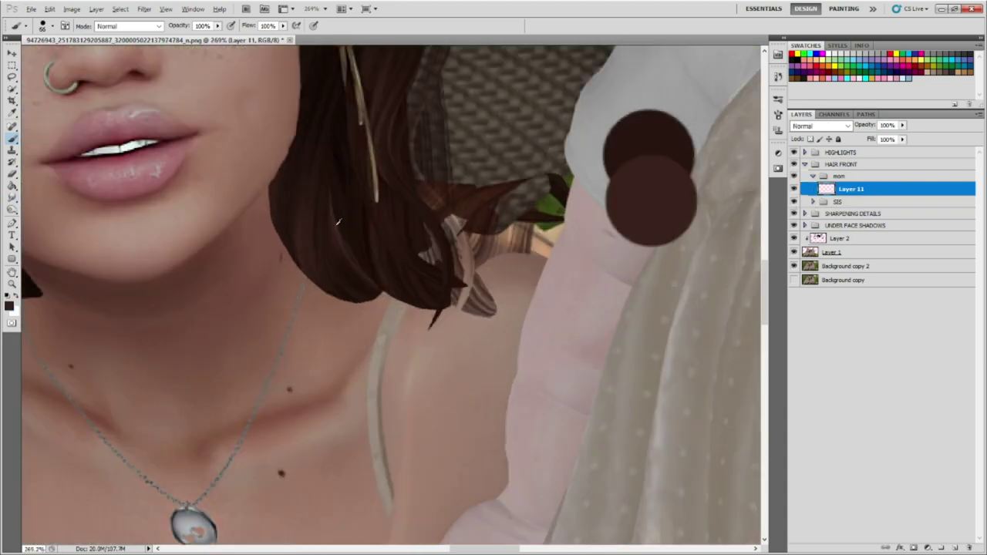
left_click(664, 249)
scroll(513, 340, "down", 4, "alt")
left_click(602, 332)
On a new Layer 12, paint dark brown strands into the hair gaps and along the shoulder.
key("ctrl+shift+alt+n")
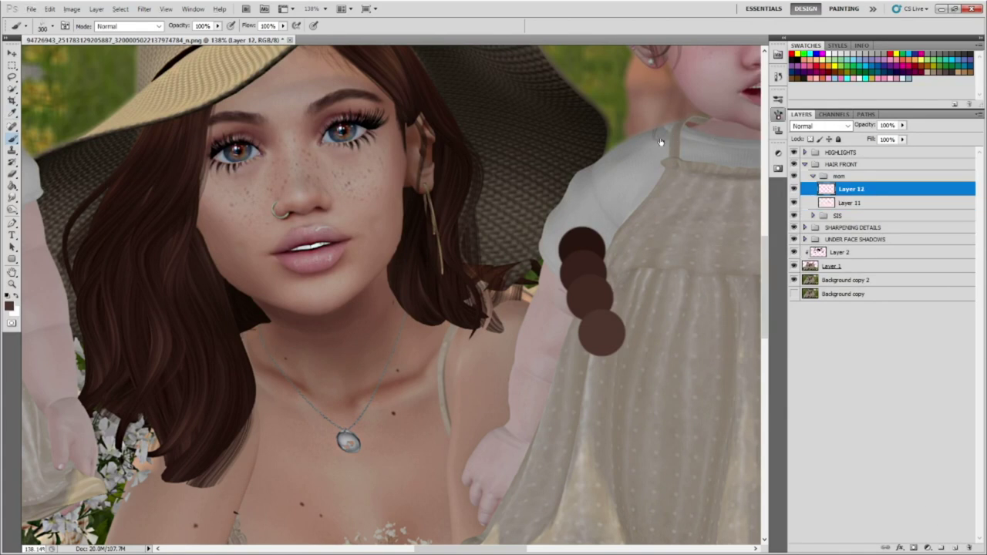
scroll(515, 237, "up", 1, "alt")
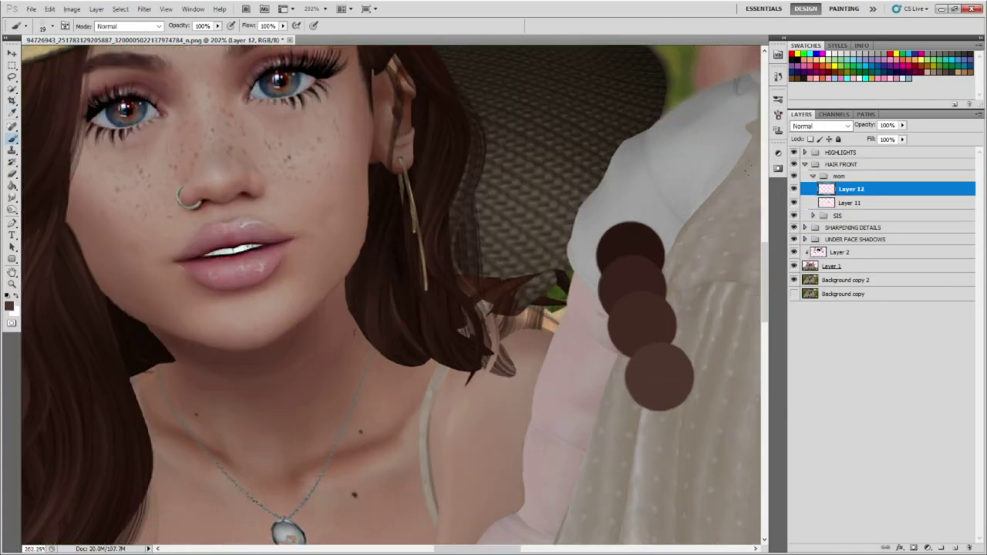
scroll(540, 217, "up", 2, "alt")
scroll(573, 186, "down", 2, "alt")
left_click_drag(307, 332, 432, 254)
left_click_drag(386, 375, 432, 247)
left_click_drag(439, 355, 513, 224)
key("ctrl+minus")
key("ctrl+minus")
key("ctrl+minus")
mouse_move(420, 231)
left_mouse_down()
mouse_move(463, 305)
mouse_move(501, 316)
left_mouse_up()
left_click_drag(463, 254, 478, 355)
left_click_drag(463, 105, 444, 132)
Add a new Layer 13 above Layer 12.
scroll(466, 127, "up", 3)
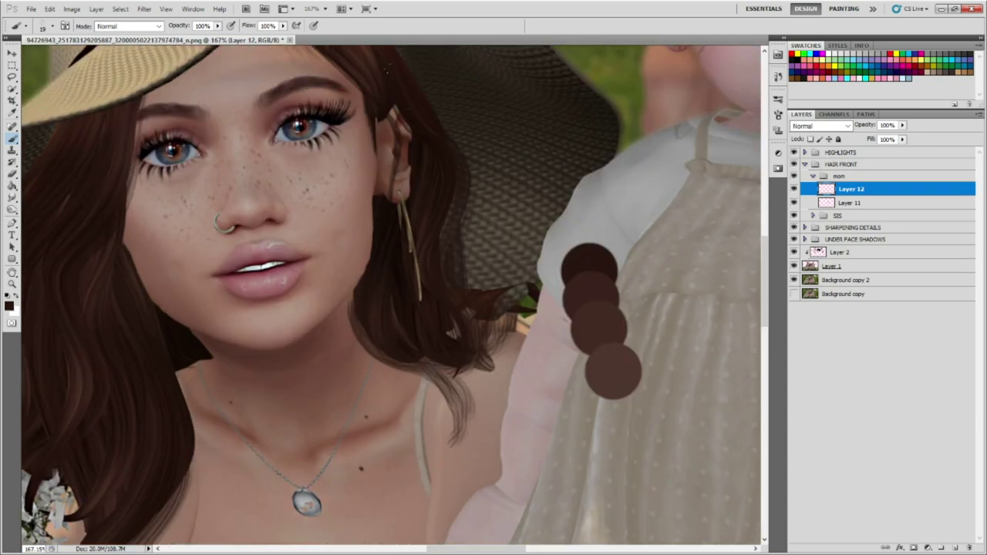
scroll(457, 308, "up", 1)
scroll(456, 308, "down", 1)
scroll(456, 309, "down", 2)
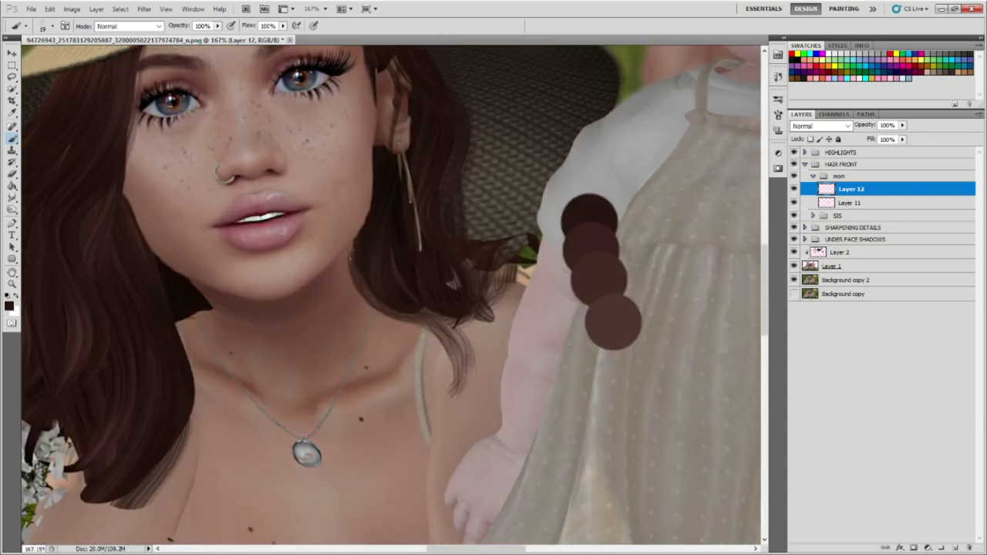
scroll(451, 283, "down", 5)
scroll(451, 283, "up", 3)
left_click(955, 547)
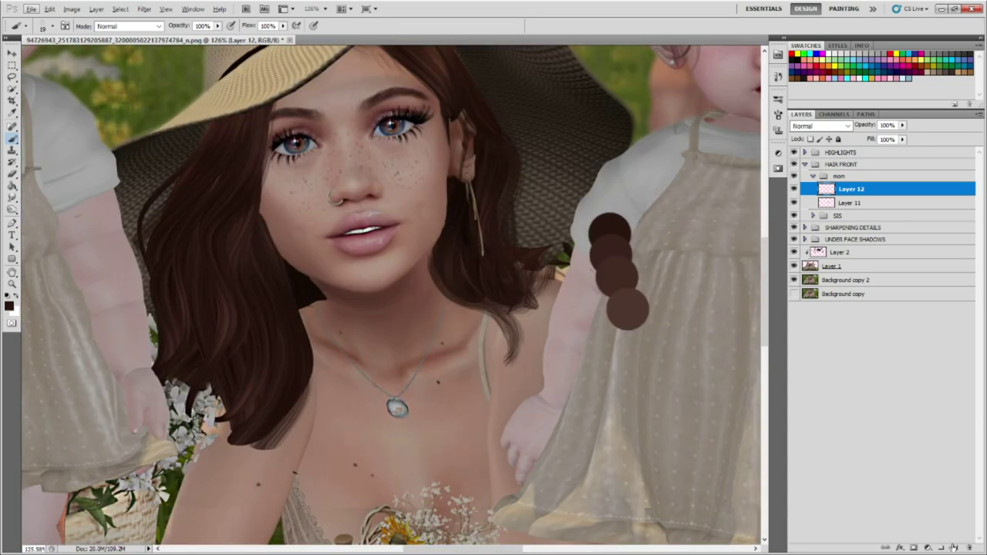
scroll(451, 283, "up", 3)
Smudge the painted strands, switching between Layer 12 and Layer 13.
key("i")
scroll(429, 197, "up", 3)
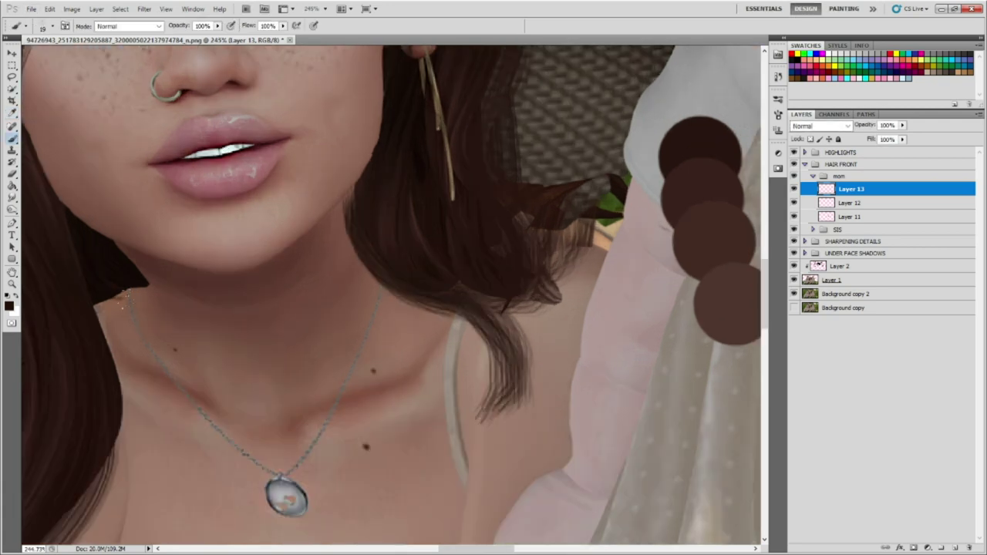
key("r")
key("alt+bracketleft")
scroll(396, 242, "down", 2)
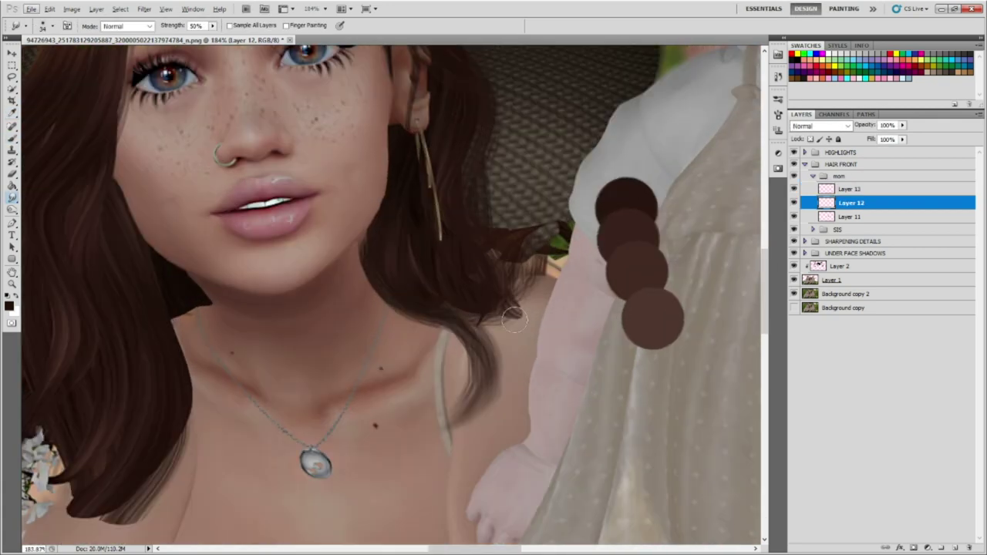
scroll(396, 241, "up", 2)
key("alt+bracketright")
key("b")
scroll(499, 231, "down", 4)
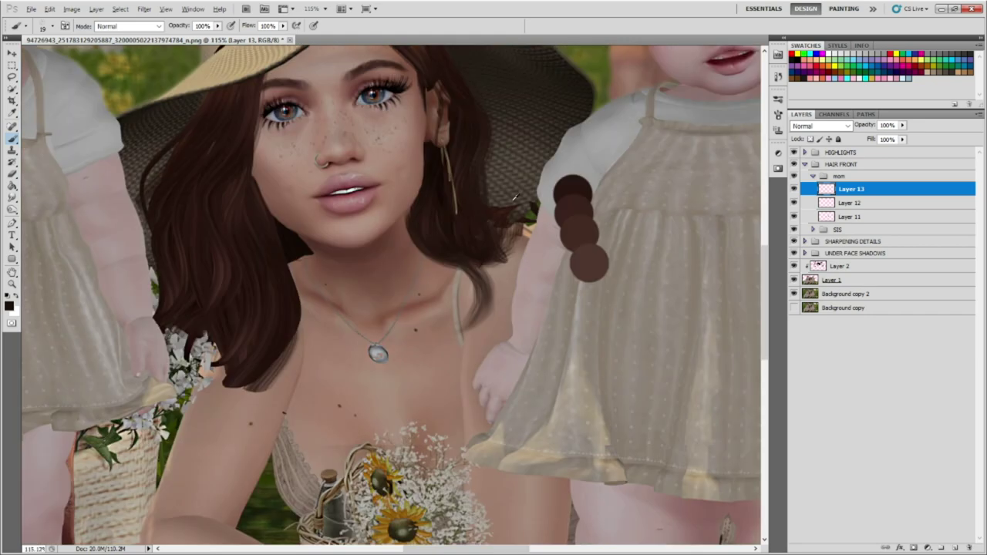
scroll(521, 238, "up", 3)
scroll(510, 208, "down", 1)
Merge Layer 13 down into Layer 12.
key("shift+alt+bracketleft")
key("ctrl+e")
scroll(503, 260, "up", 2)
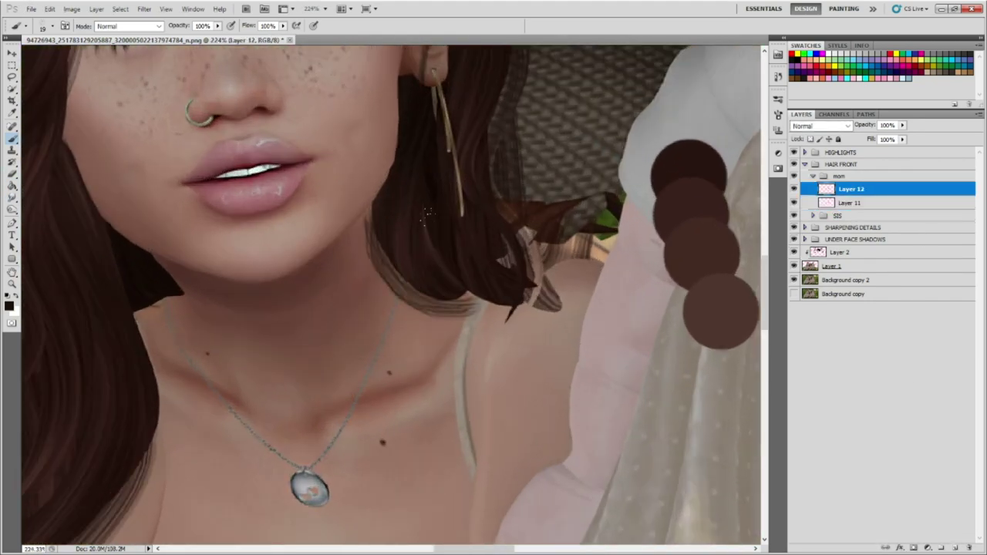
scroll(508, 229, "up", 1)
scroll(478, 263, "down", 1)
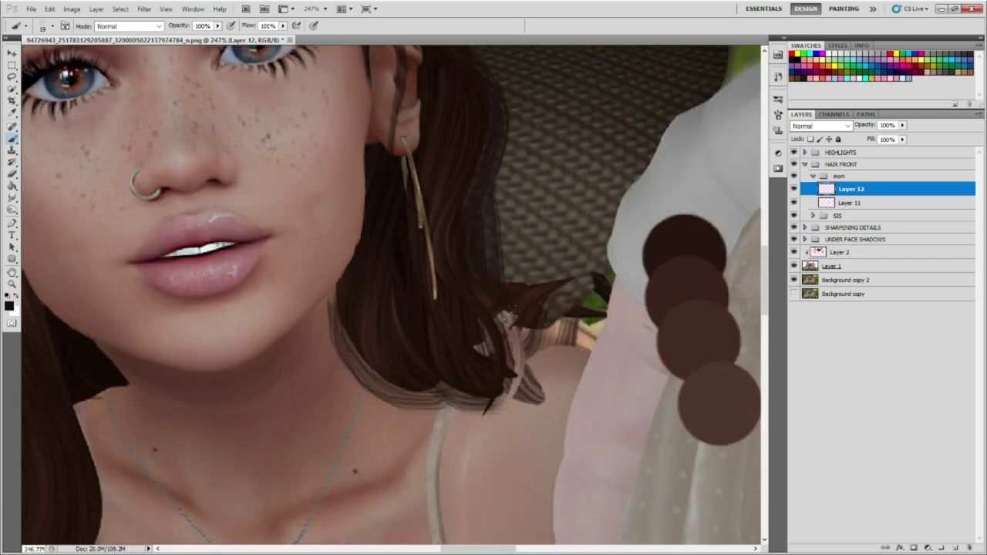
scroll(479, 263, "down", 3)
scroll(571, 328, "up", 4)
On a new Layer 13, clone-stamp over the hair and hat edge beside the shoulder.
left_click(837, 215)
left_click(955, 548)
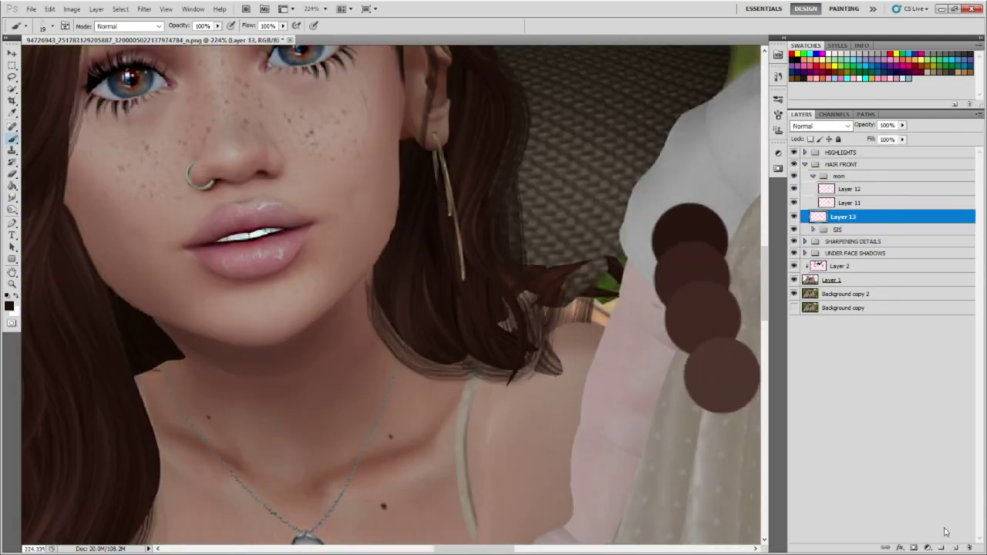
key("s")
scroll(640, 286, "up", 3)
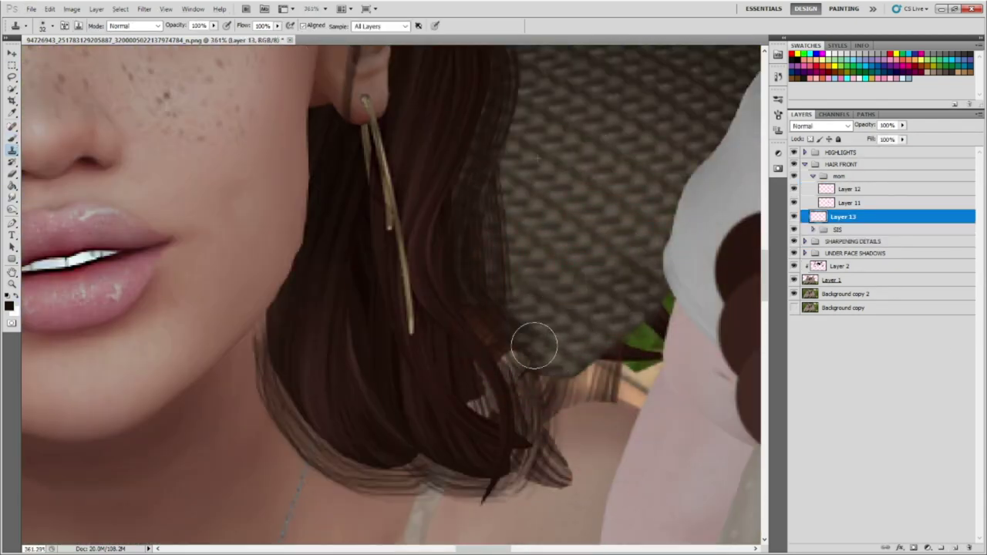
scroll(473, 342, "down", 2)
scroll(556, 194, "down", 2)
scroll(562, 172, "up", 1)
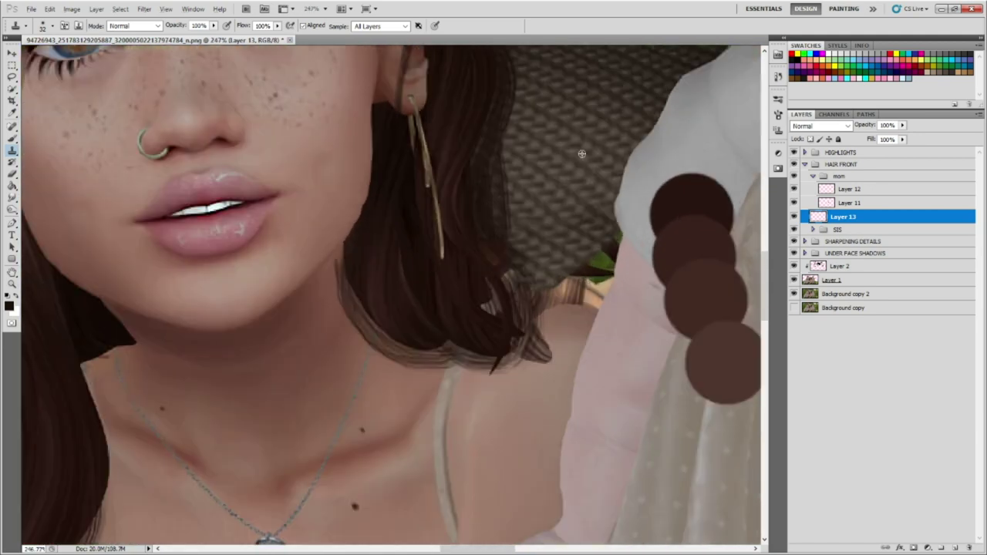
scroll(574, 126, "down", 2)
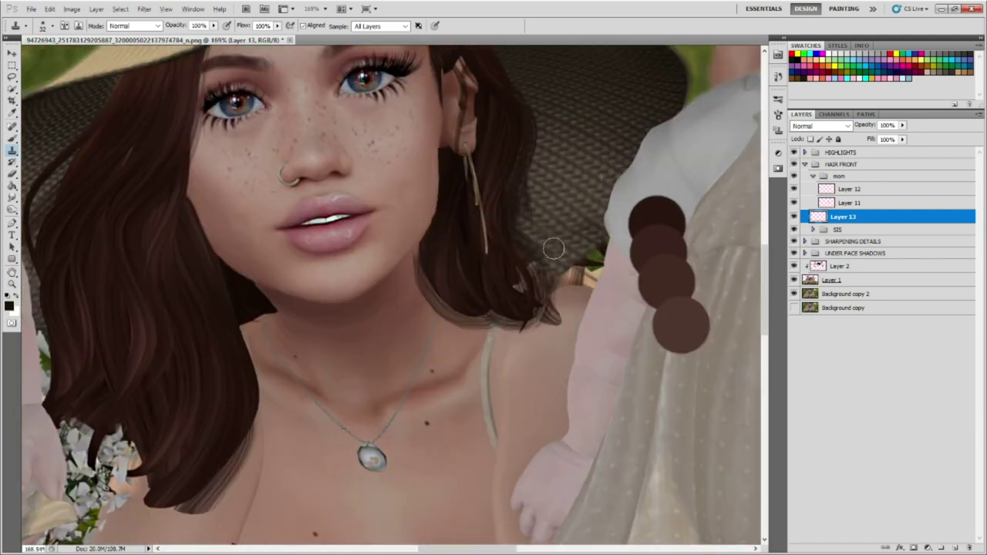
left_click_drag(549, 266, 508, 255)
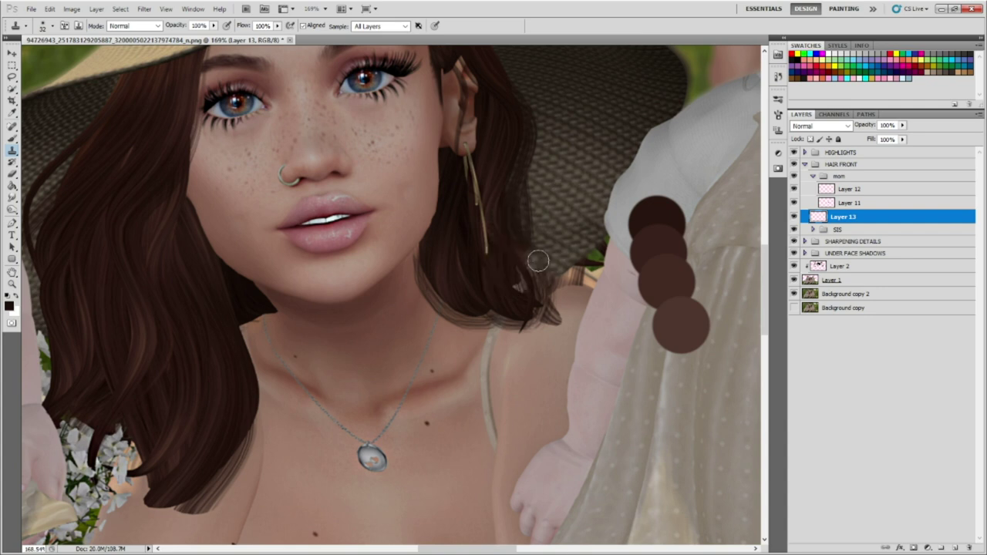
Select Layer 12 in the mom group, then reselect Layer 13.
scroll(508, 256, "up", 1)
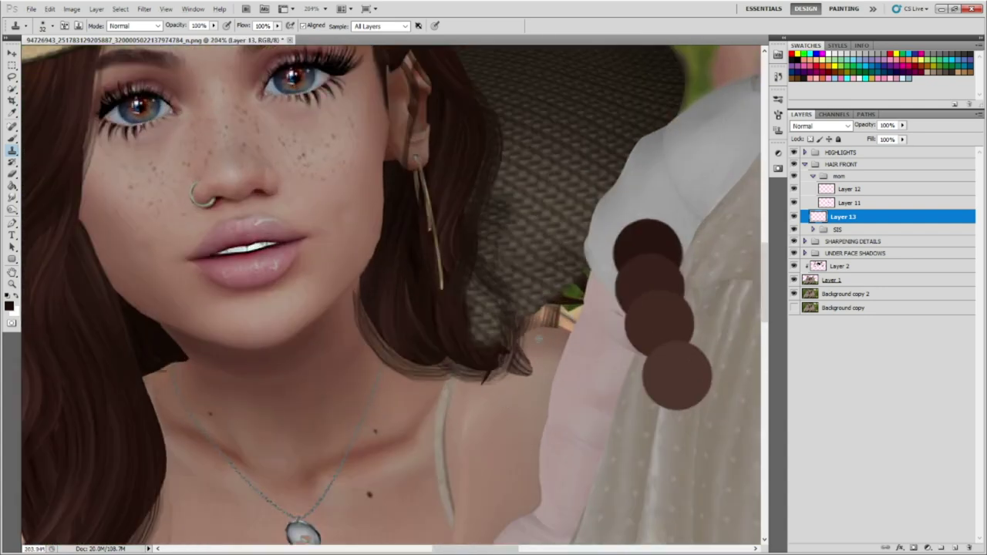
left_click(12, 138)
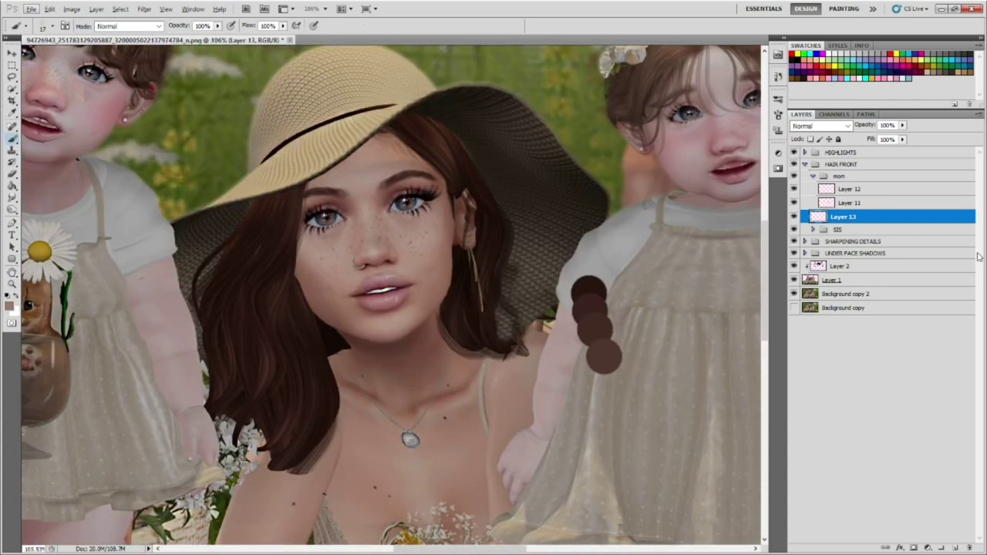
left_click(852, 189)
scroll(548, 374, "up", 5)
scroll(431, 85, "up", 1)
scroll(443, 143, "down", 1)
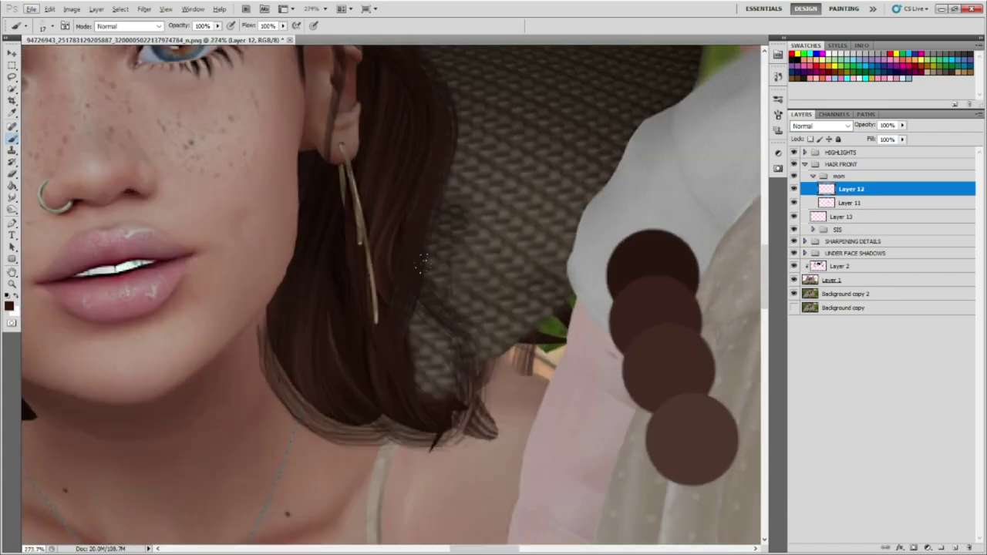
scroll(463, 347, "down", 4)
scroll(532, 277, "up", 3)
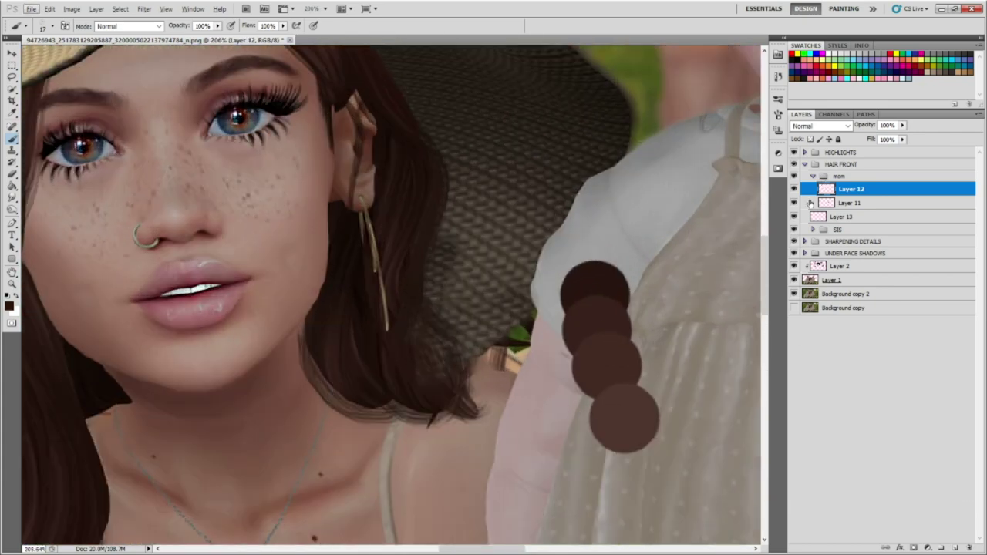
scroll(394, 293, "down", 3)
key("r")
left_click(844, 217)
scroll(402, 250, "up", 5)
Hide the mom group's strand layers and return to Layer 13 with Clone Stamp.
left_click(860, 276)
scroll(427, 155, "up", 1)
scroll(533, 198, "up", 1)
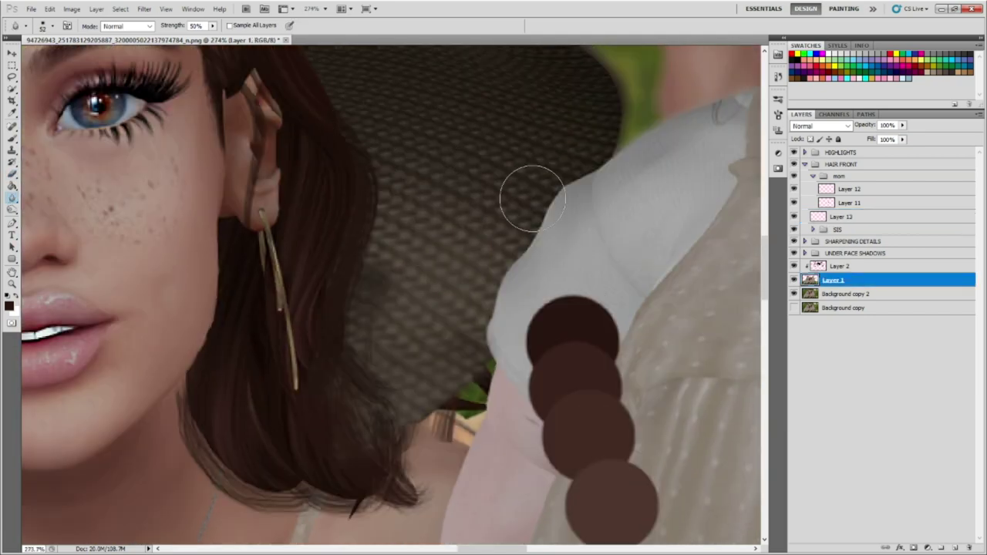
scroll(375, 142, "up", 2)
scroll(500, 367, "down", 3)
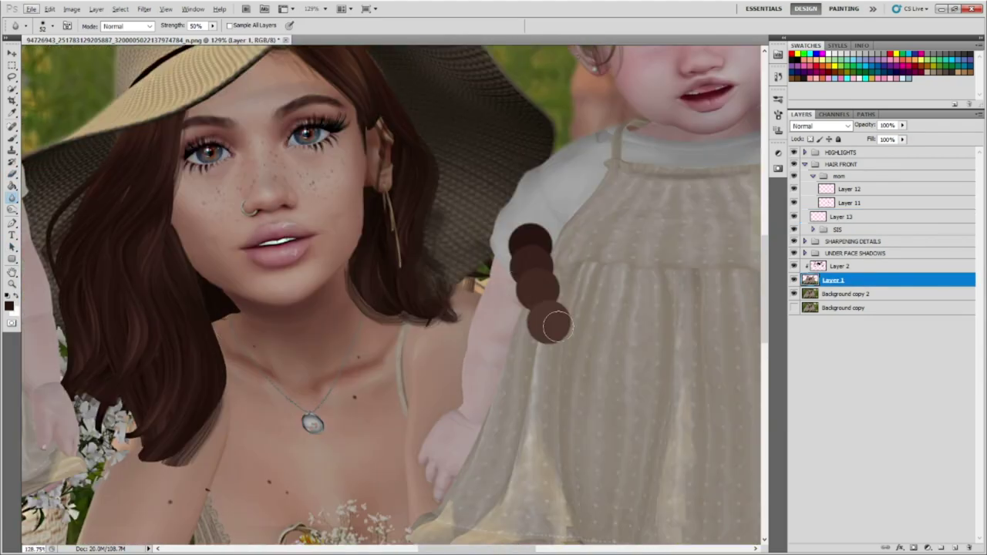
left_click(795, 176)
key("s")
left_click(843, 217)
Retouch the mother's hair edge against the dark hat brim on Layer 13 with the History Eraser.
scroll(450, 242, "up", 3)
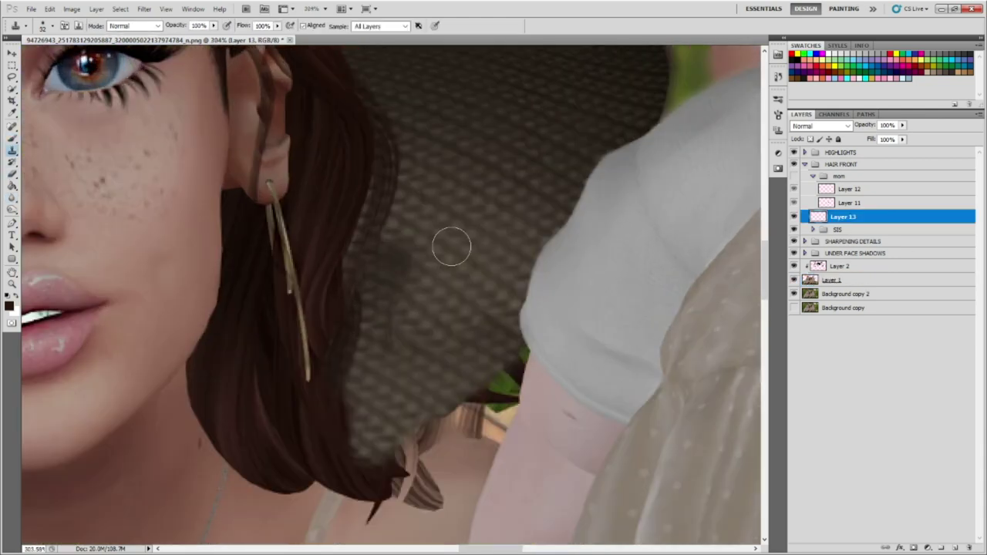
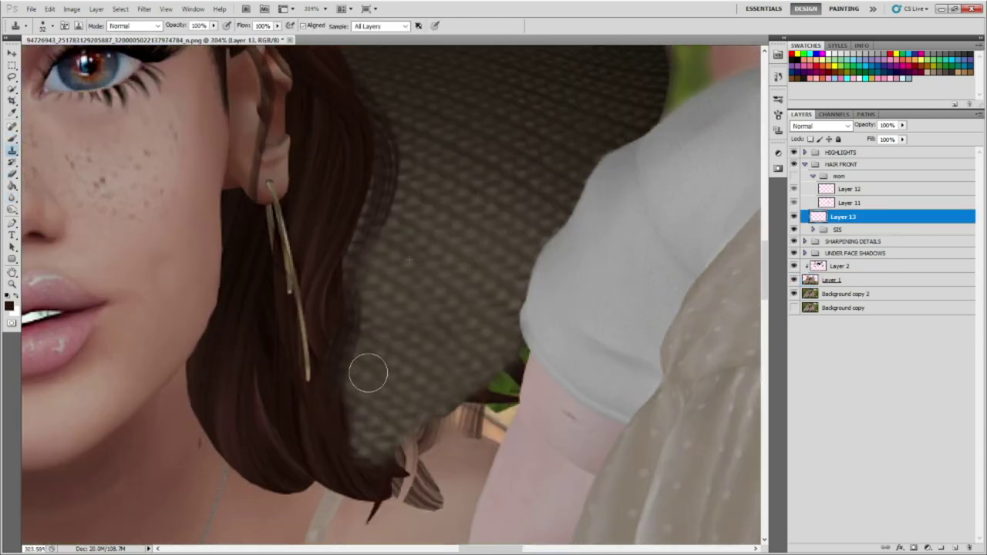
Retouch the mother's hair edge against the dark hat brim on Layer 13 with the History Eraser.
scroll(198, 275, "down", 5)
key("e")
scroll(198, 275, "up", 2)
scroll(408, 352, "up", 2)
scroll(363, 172, "up", 1)
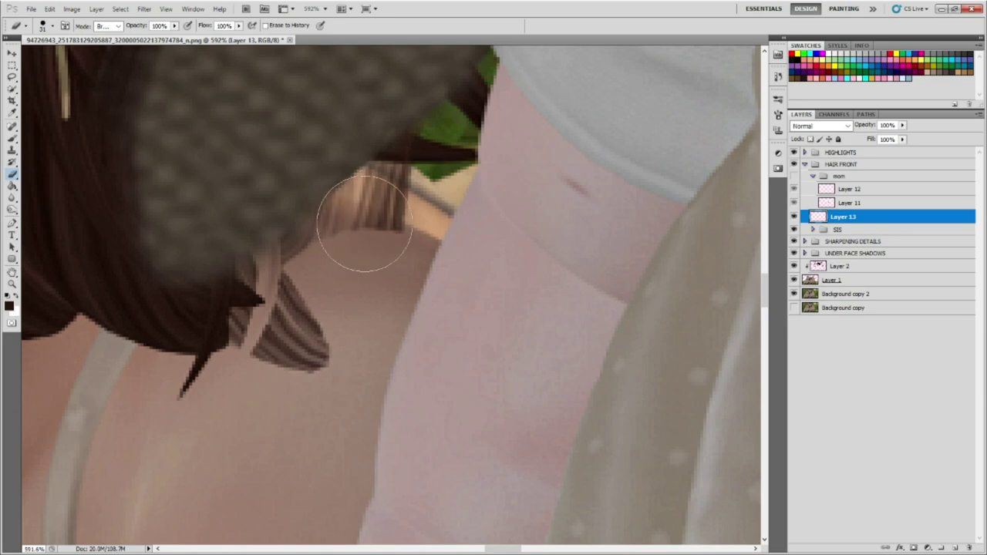
scroll(513, 177, "up", 1)
scroll(513, 178, "down", 5)
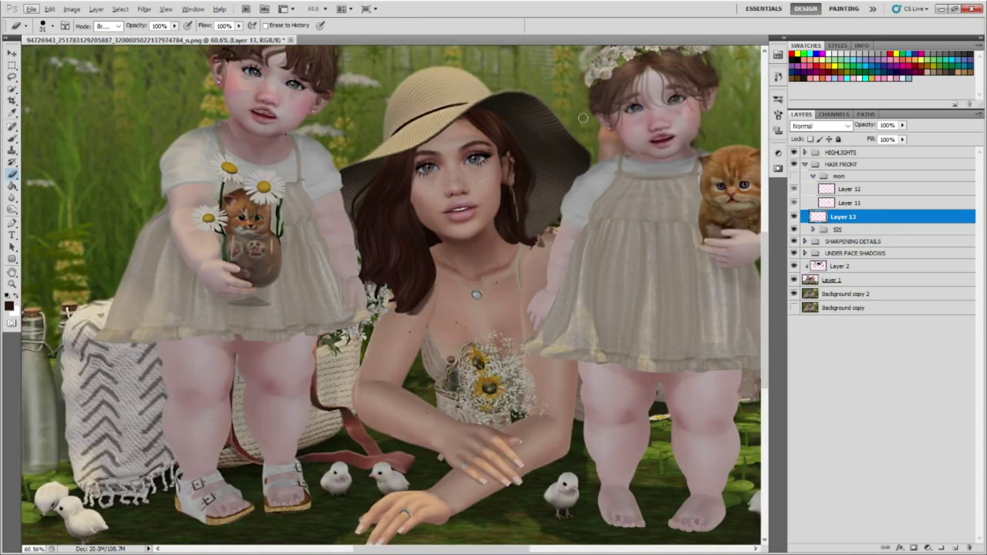
scroll(382, 86, "up", 1)
key("alt+bracketleft")
key("alt+bracketleft")
key("alt+bracketleft")
Turn the mom hair group layers back on and enlarge the brush.
scroll(382, 86, "up", 2)
key("bracketright")
key("bracketright")
key("bracketright")
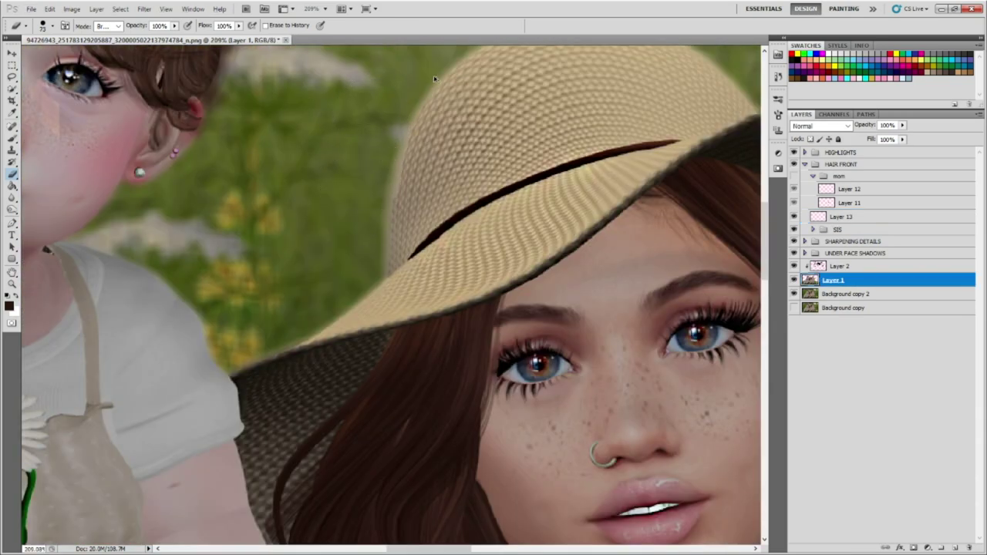
scroll(434, 79, "down", 3)
left_click_drag(679, 251, 688, 286)
scroll(713, 244, "up", 2)
key("bracketright")
key("bracketright")
key("bracketright")
key("alt+bracketleft")
key("alt+bracketleft")
Zoom in on the mother's face, show Layer 13 again and switch to a size 17 Brush.
key("alt+bracketright")
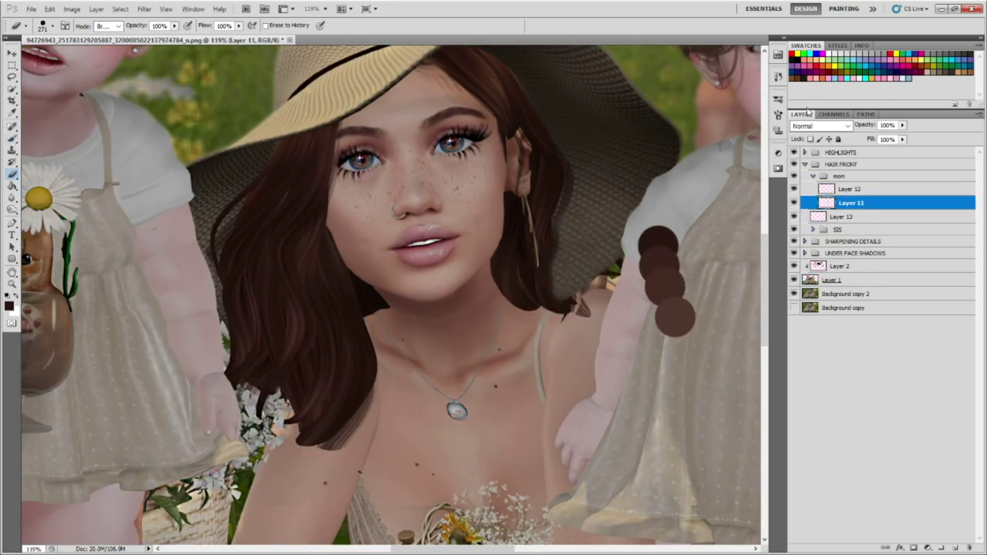
scroll(613, 213, "up", 2)
key("alt+bracketright")
left_click(794, 219)
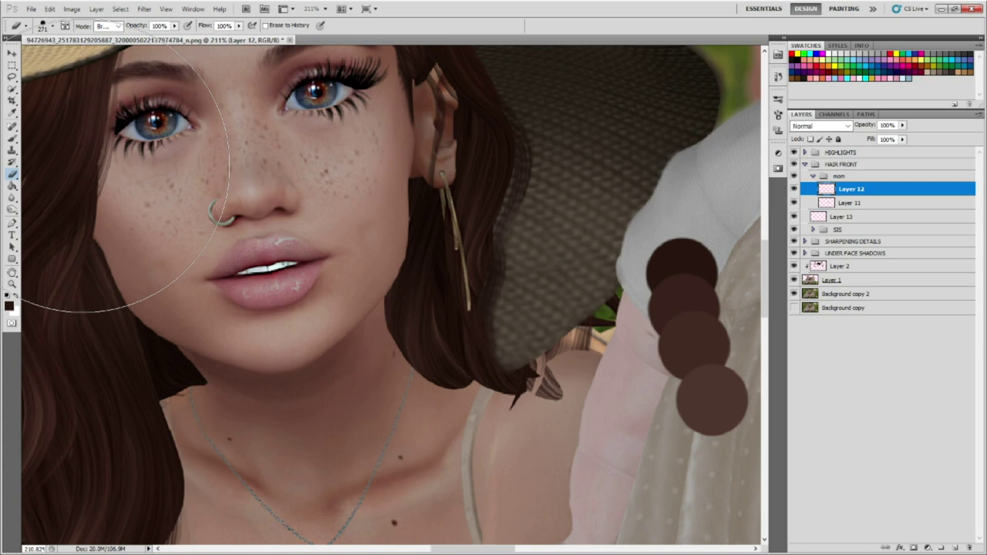
key("b")
scroll(563, 277, "up", 2)
scroll(494, 185, "up", 3)
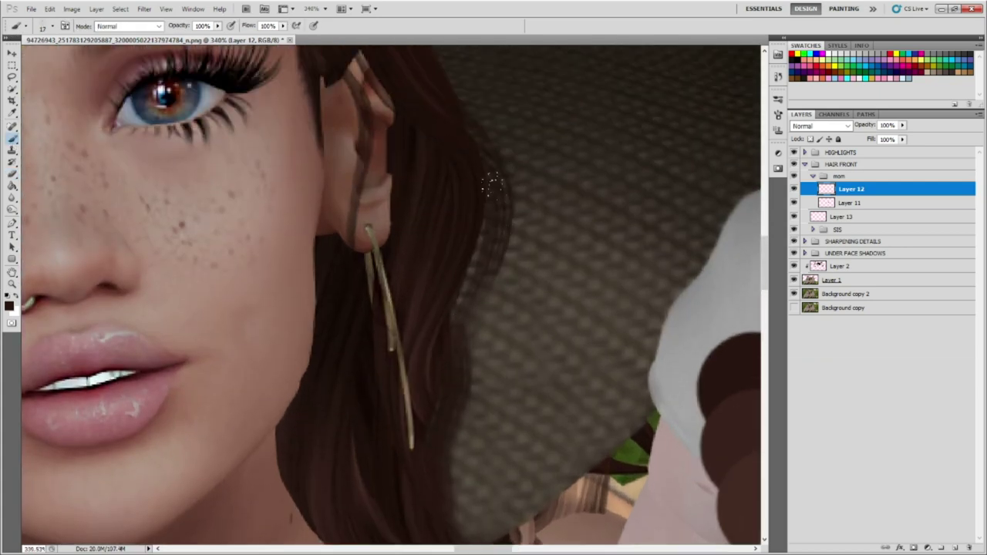
scroll(510, 203, "down", 2)
scroll(388, 206, "down", 3)
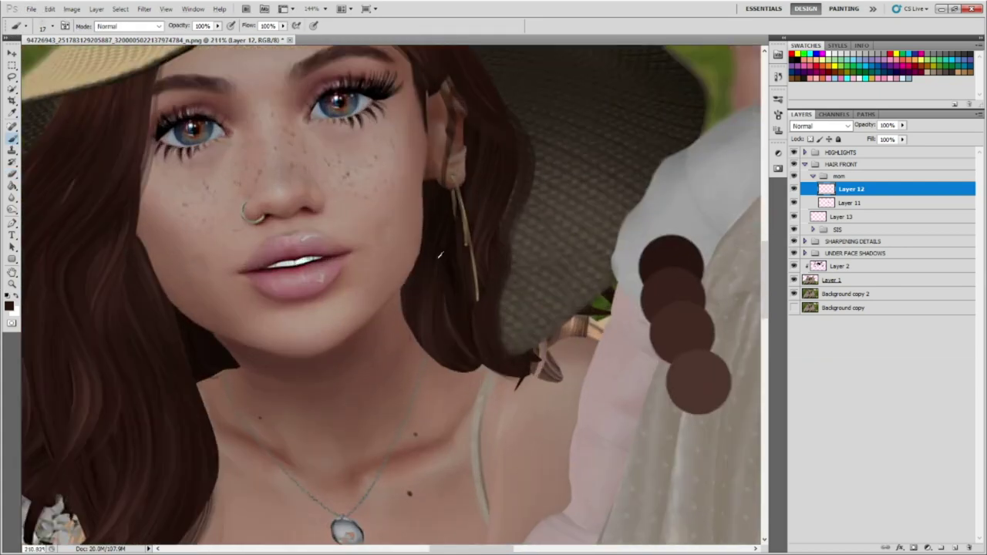
scroll(409, 270, "up", 5)
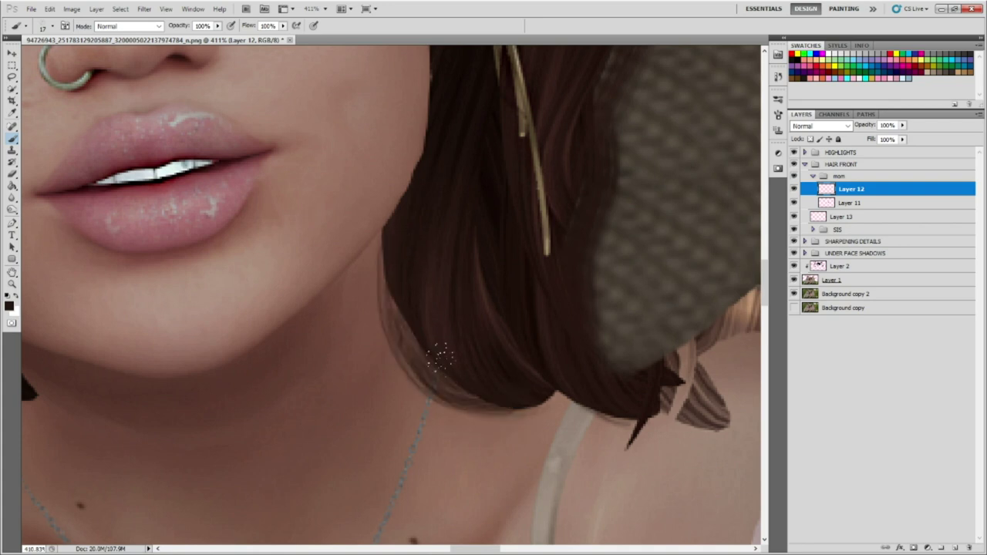
scroll(432, 309, "down", 3)
scroll(457, 339, "up", 3)
Paint dark brown strands over the mother's hair tips above her shoulder.
left_click_drag(474, 377, 463, 366)
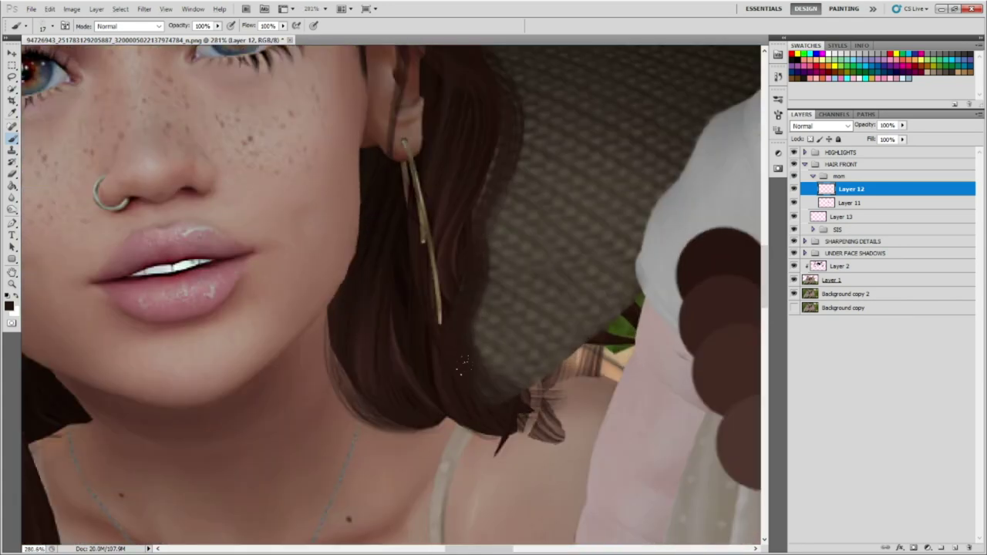
scroll(529, 383, "down", 1)
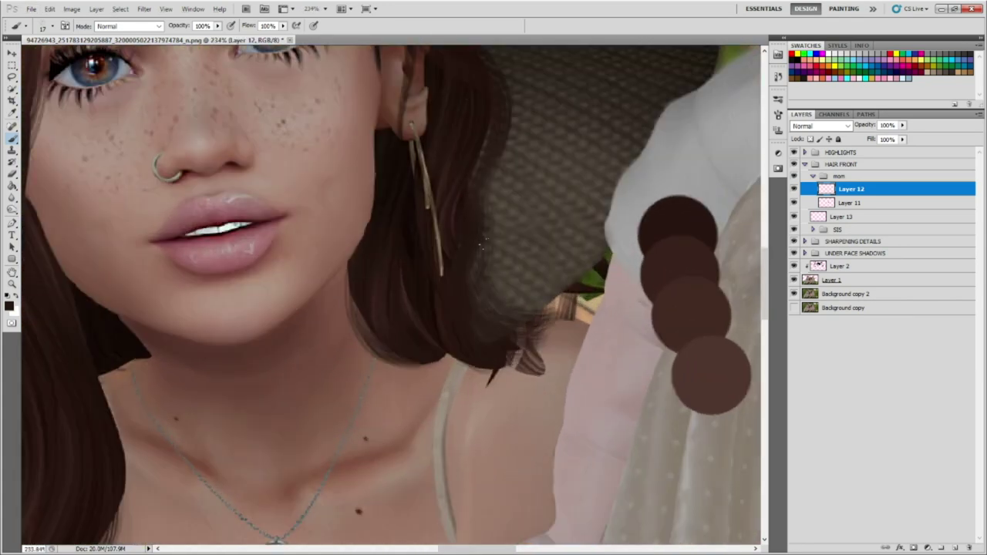
scroll(482, 245, "down", 1)
scroll(502, 232, "down", 3)
scroll(501, 231, "up", 2)
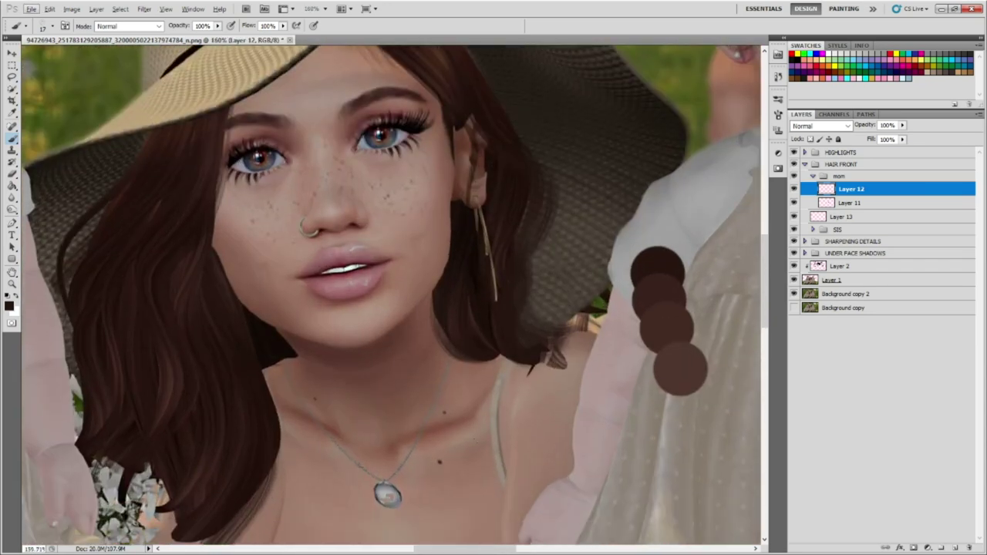
scroll(477, 418, "up", 3)
scroll(491, 290, "down", 2)
scroll(490, 290, "up", 2)
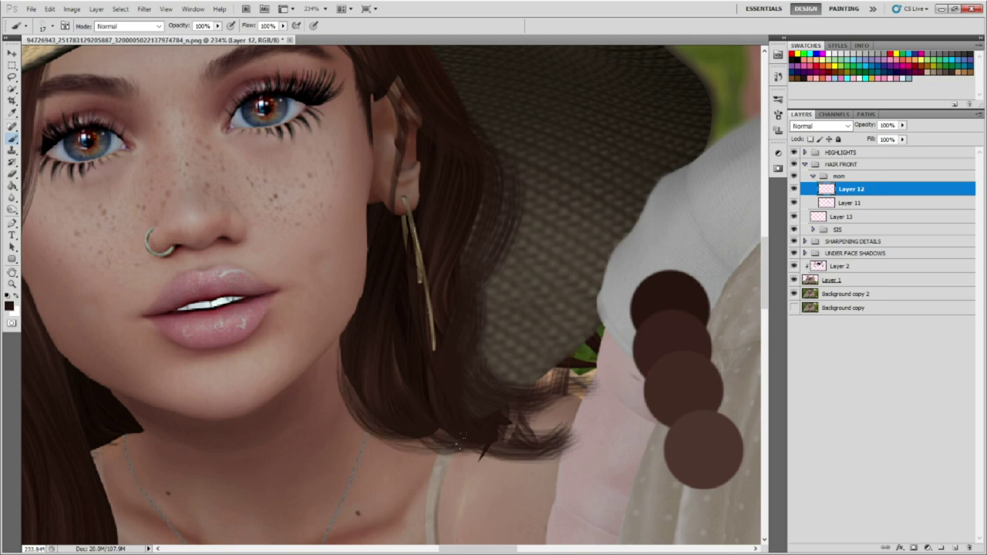
scroll(463, 444, "down", 2)
scroll(462, 439, "up", 3)
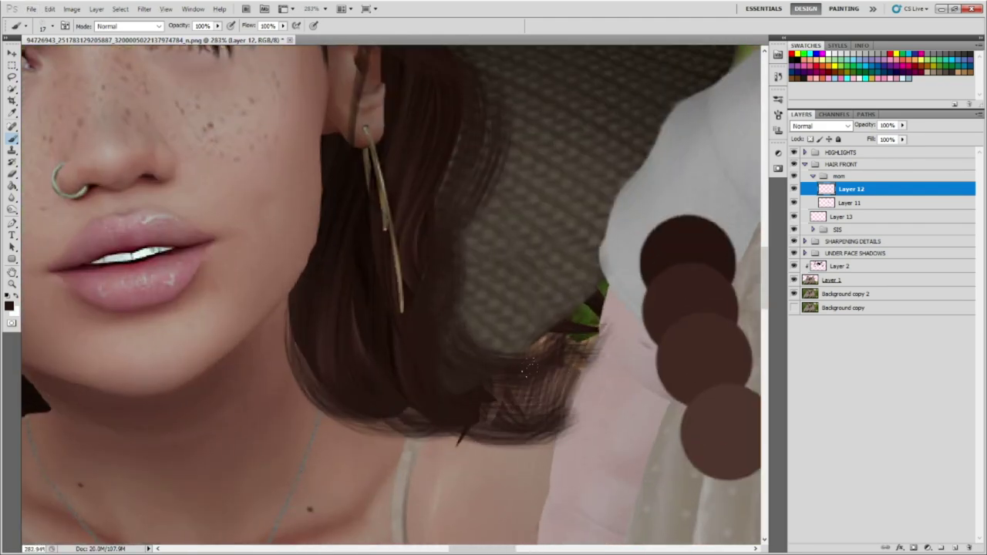
scroll(494, 362, "down", 3)
scroll(492, 324, "up", 2)
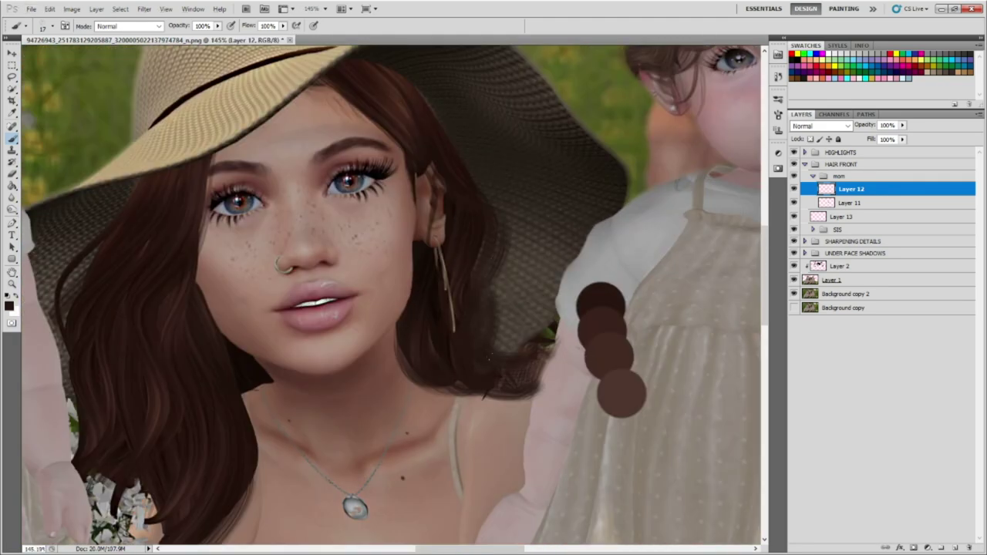
scroll(501, 432, "up", 2)
scroll(509, 432, "down", 2)
scroll(524, 355, "up", 2)
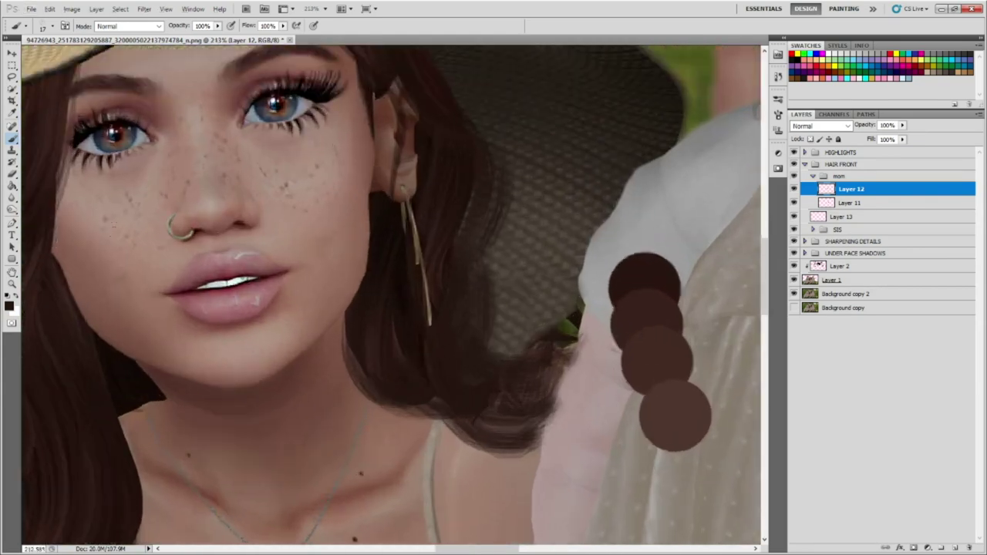
Create a new empty Layer 14 at the top of the mom hair group.
key("ctrl+shift+alt+n")
scroll(476, 261, "up", 1)
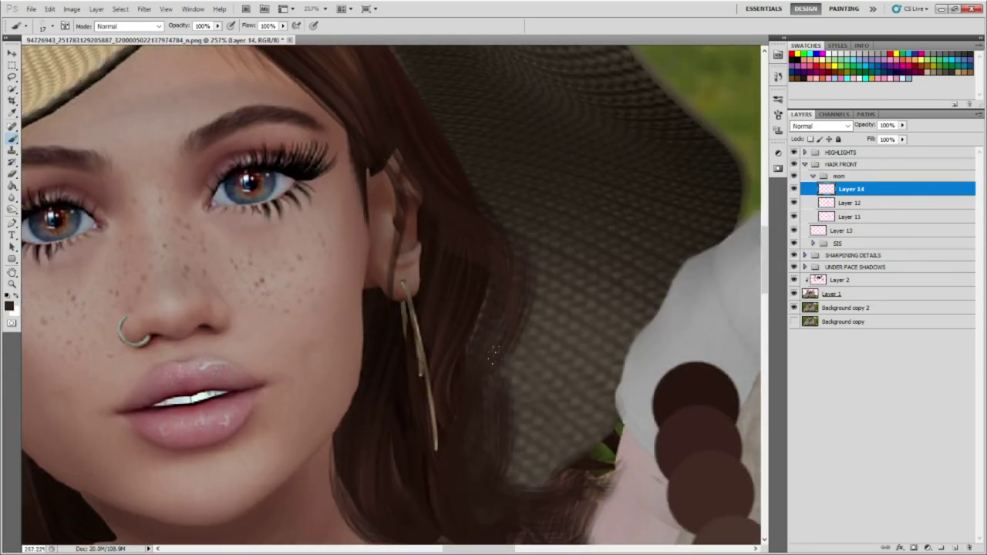
scroll(491, 355, "down", 3)
scroll(329, 176, "up", 2)
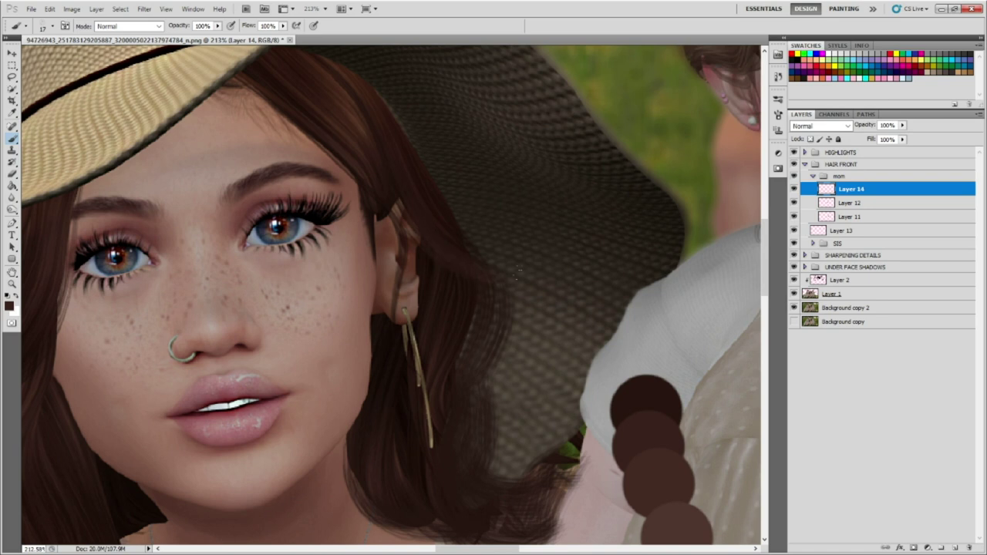
scroll(517, 272, "down", 2)
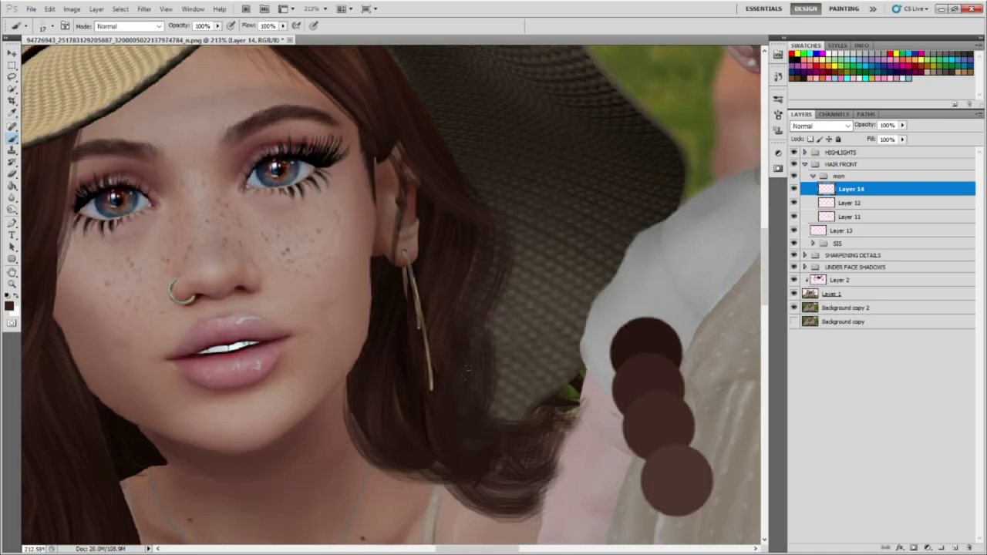
scroll(468, 370, "down", 1)
scroll(224, 493, "down", 2)
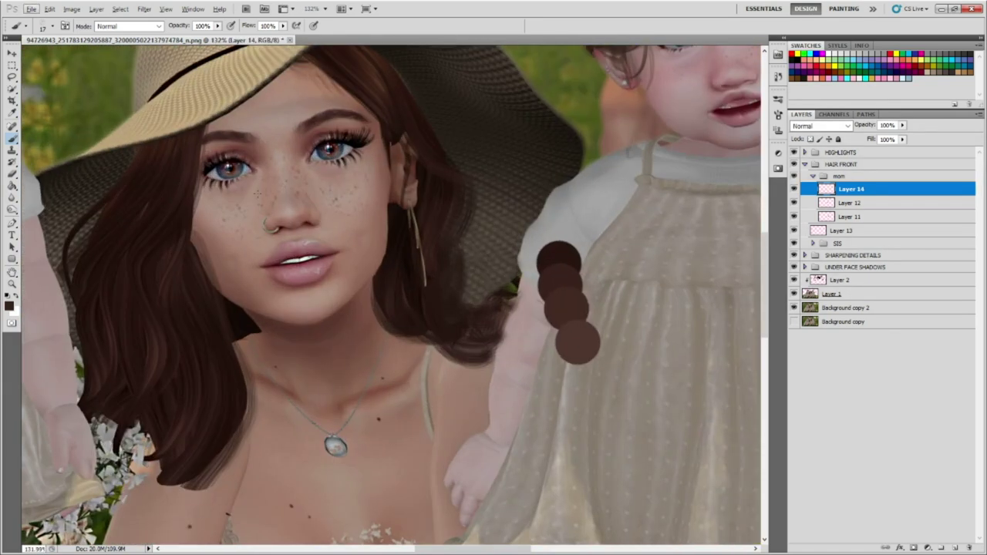
scroll(133, 297, "up", 3)
scroll(142, 275, "down", 1)
Paint fine dark brown strands across the mother's forehead beneath the hat brim.
mouse_move(362, 105)
left_mouse_down()
mouse_move(332, 166)
mouse_move(285, 166)
left_mouse_up()
left_click_drag(324, 112, 278, 169)
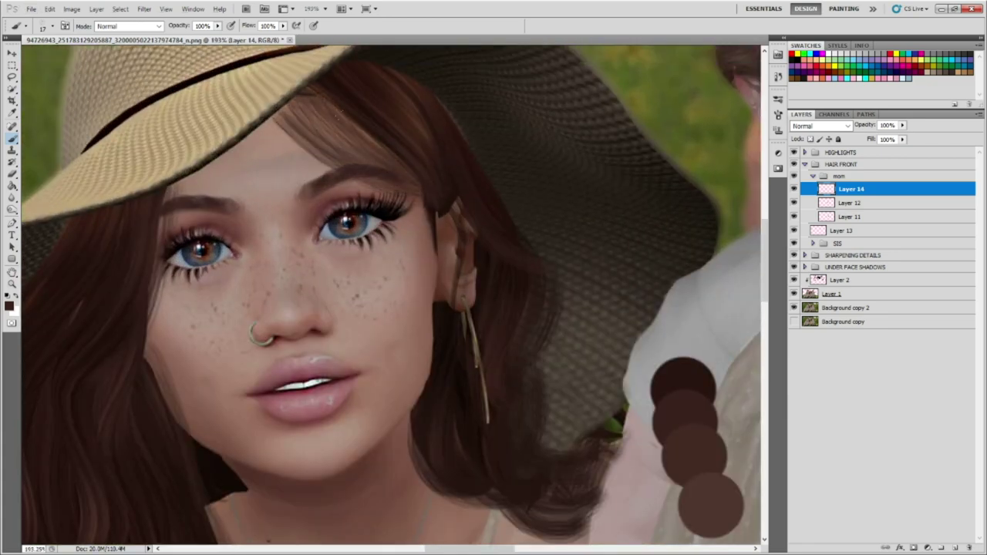
scroll(360, 115, "down", 3)
scroll(370, 155, "up", 1)
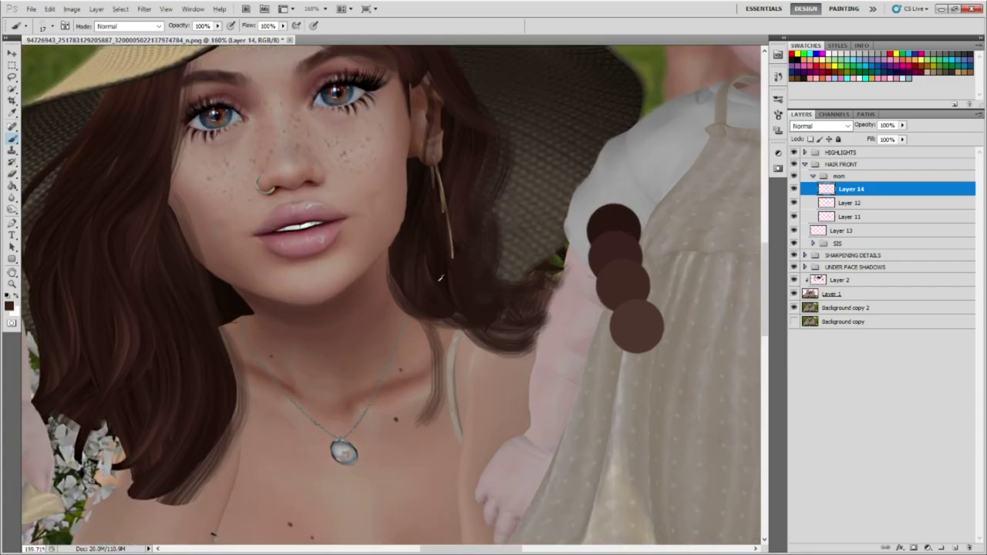
scroll(370, 154, "down", 3)
scroll(370, 154, "up", 2)
scroll(370, 154, "up", 2)
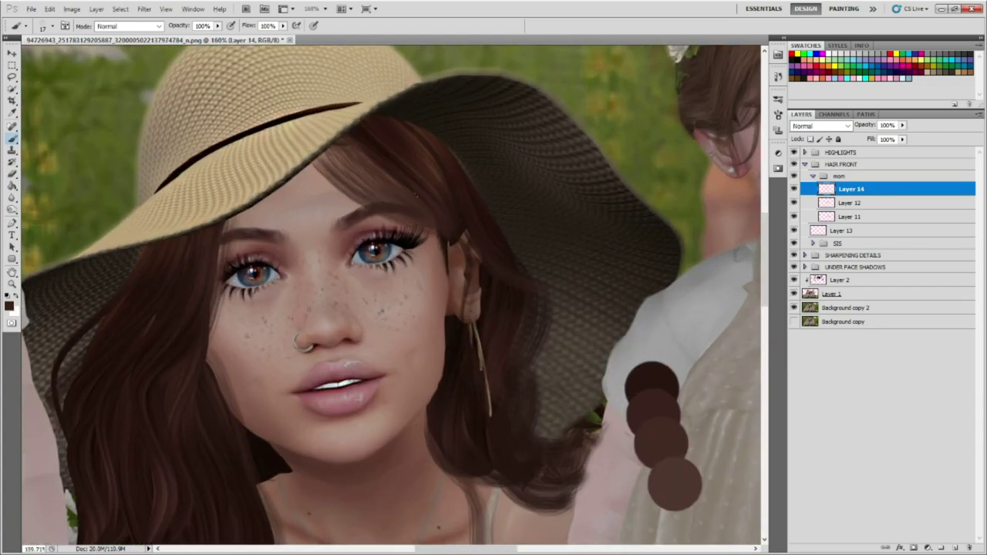
scroll(417, 196, "down", 1)
scroll(468, 165, "up", 1)
scroll(530, 316, "down", 2)
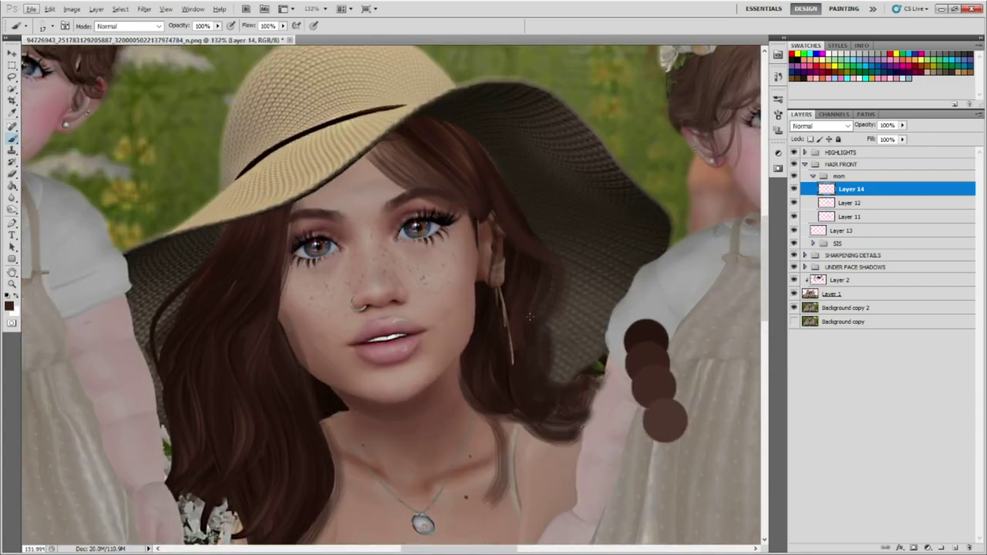
scroll(532, 268, "down", 1)
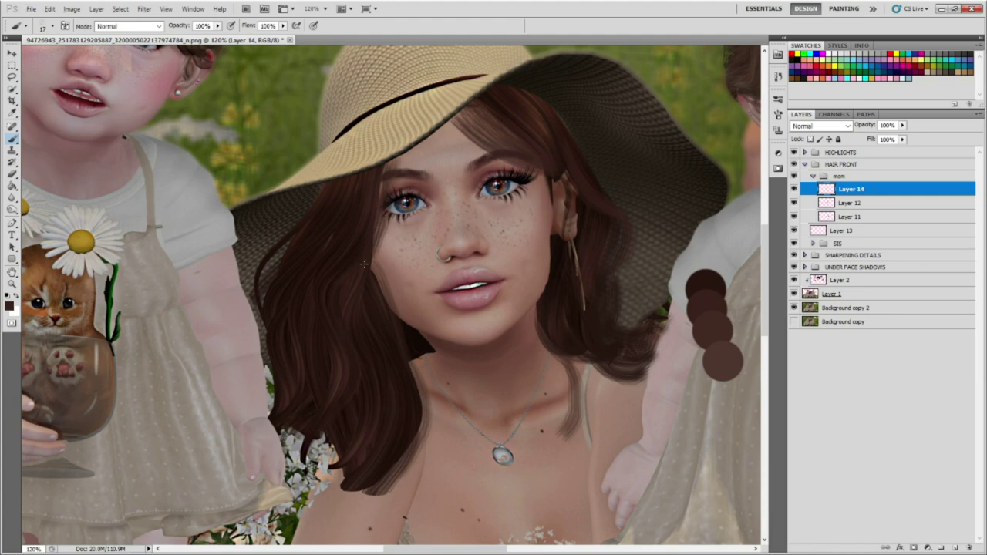
scroll(368, 257, "up", 2)
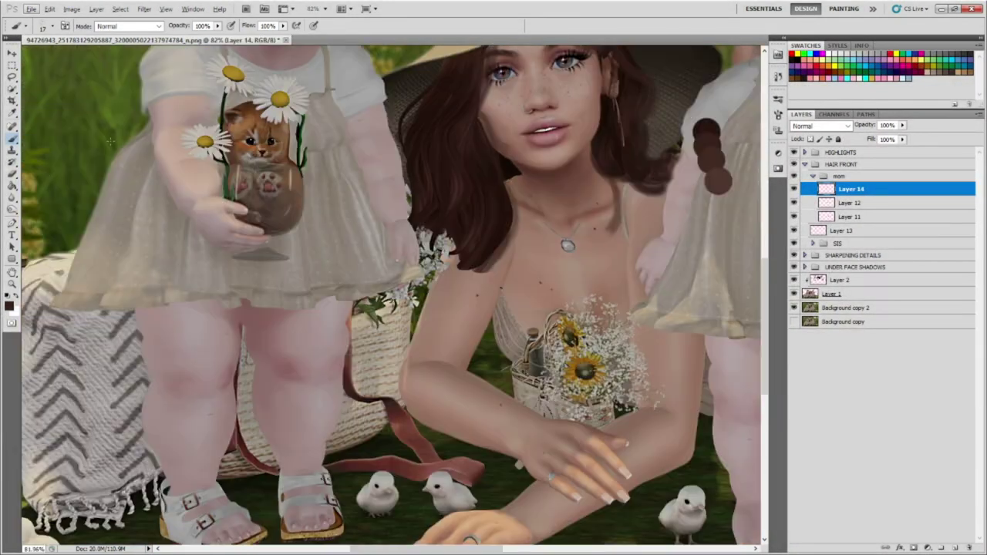
Smudge the painted hair strands at 50% strength near the hat and upper face.
key("r")
left_click_drag(444, 127, 453, 123)
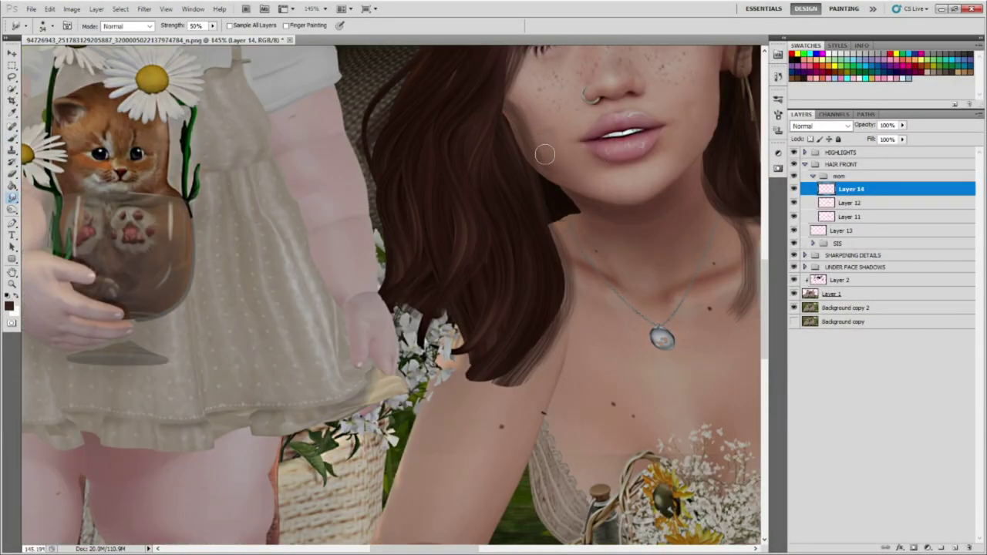
left_click_drag(544, 154, 707, 163)
key("e")
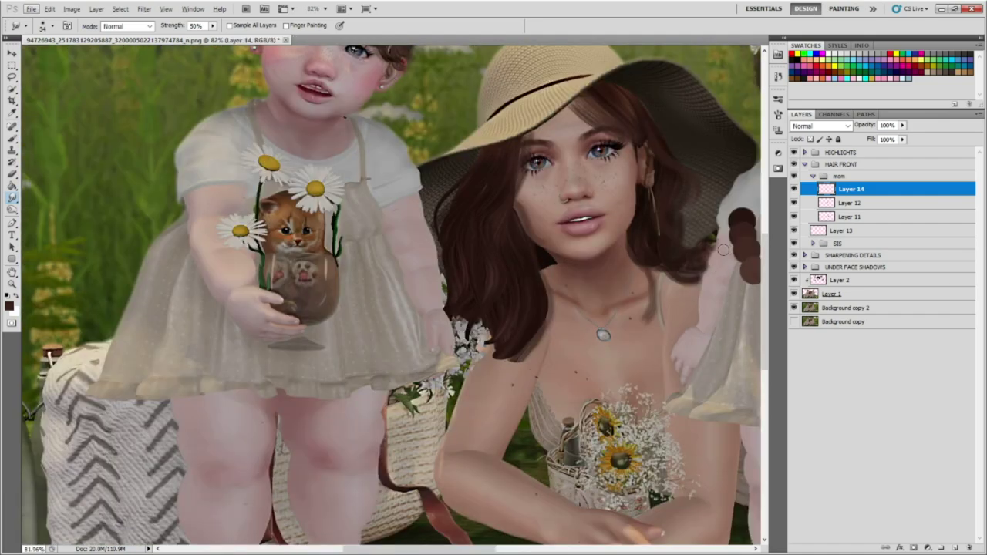
scroll(528, 203, "up", 4)
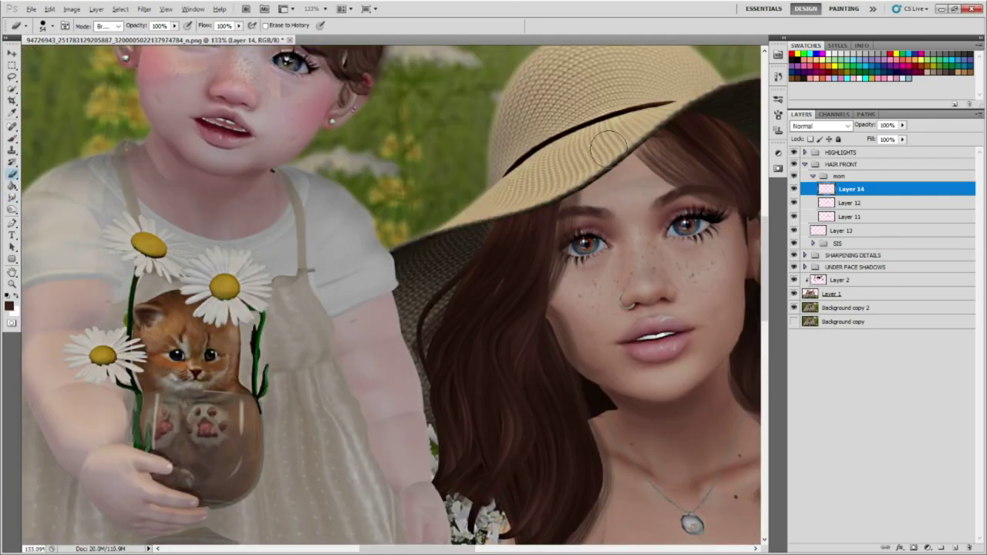
scroll(146, 144, "down", 5)
Erase stray edges of the repainted hair to the right of the mother's face.
key("b")
scroll(469, 257, "up", 4)
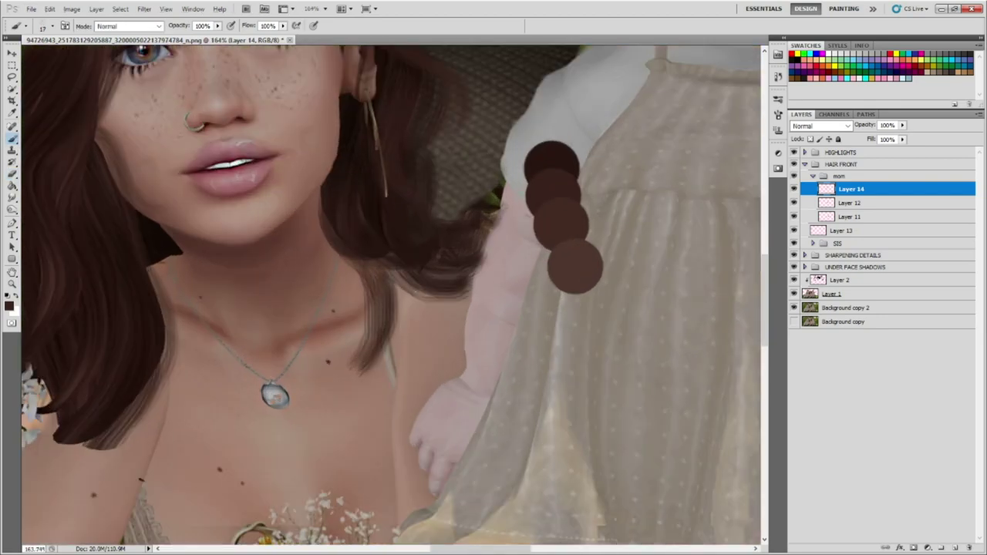
scroll(426, 233, "down", 5)
scroll(425, 234, "up", 2)
key("e")
left_click_drag(425, 234, 469, 207)
key("alt+bracketleft")
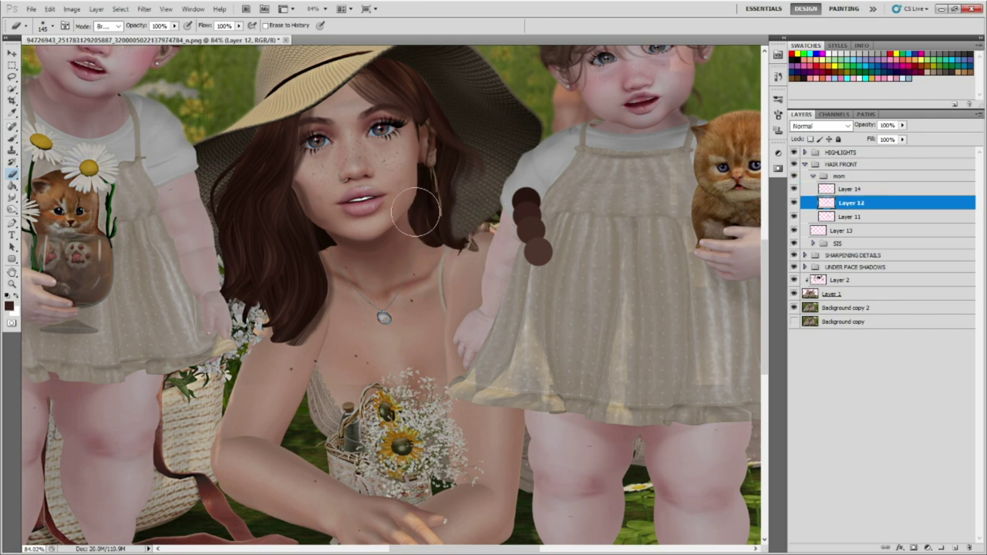
scroll(428, 197, "down", 1)
Add a new Layer 15 above Layer 11 and pick the Brush tool.
key("alt+bracketleft")
left_click(953, 548)
scroll(463, 131, "up", 2)
key("b")
scroll(463, 131, "up", 3)
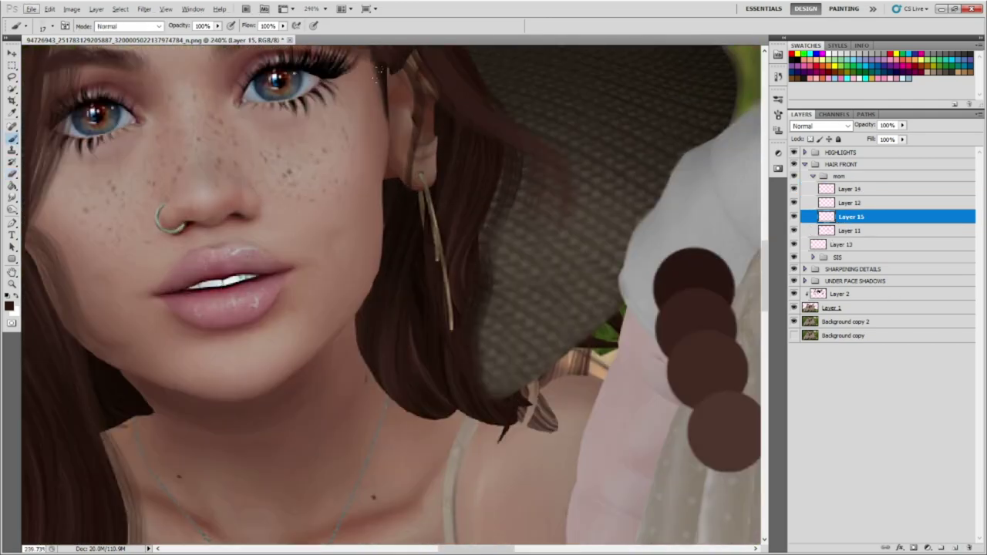
scroll(462, 132, "down", 3)
scroll(462, 131, "up", 2)
scroll(469, 392, "down", 1)
Darken the hair strands below and to the right of the mother's face.
mouse_move(378, 277)
left_mouse_down()
mouse_move(409, 358)
mouse_move(432, 378)
left_mouse_up()
mouse_move(401, 301)
left_mouse_down()
mouse_move(463, 303)
mouse_move(417, 363)
left_mouse_up()
scroll(463, 303, "down", 1)
left_click_drag(455, 324, 393, 378)
left_click_drag(386, 293, 370, 363)
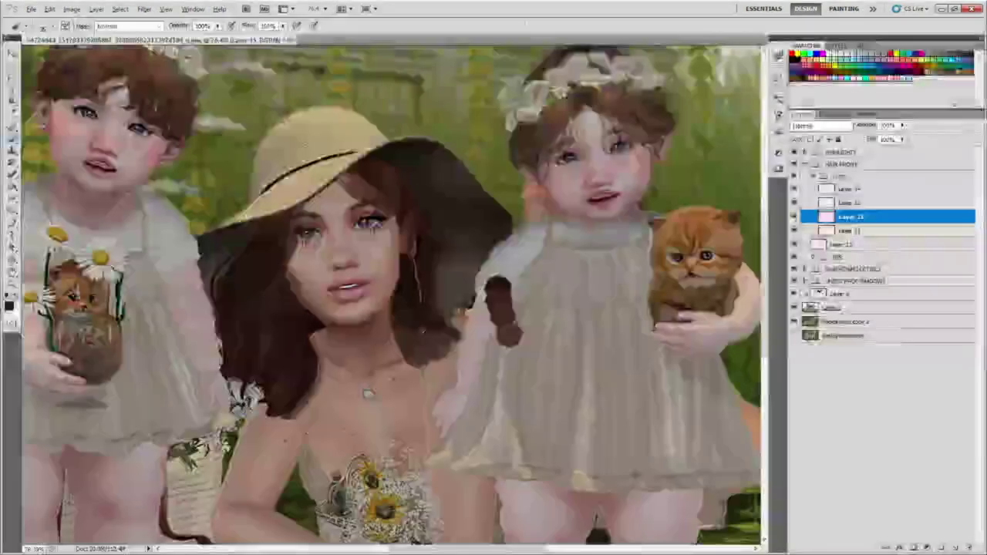
scroll(432, 363, "down", 3)
scroll(432, 363, "up", 3)
Paint more dark strokes along the mother's hair ends.
left_click_drag(474, 294, 494, 328)
scroll(486, 317, "down", 1)
left_click_drag(482, 224, 432, 397)
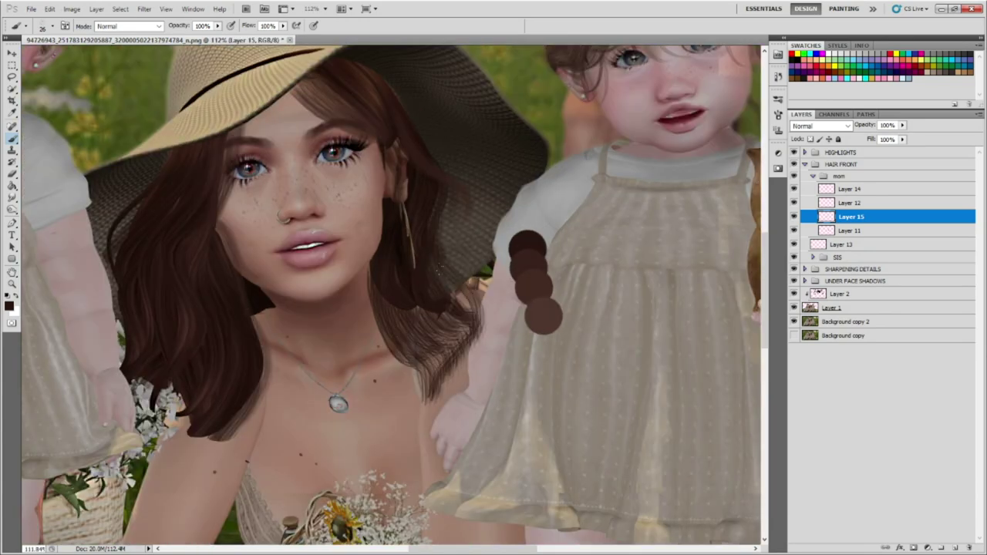
left_click_drag(474, 274, 429, 385)
left_click_drag(432, 340, 390, 347)
left_click_drag(475, 224, 463, 351)
scroll(463, 309, "down", 5)
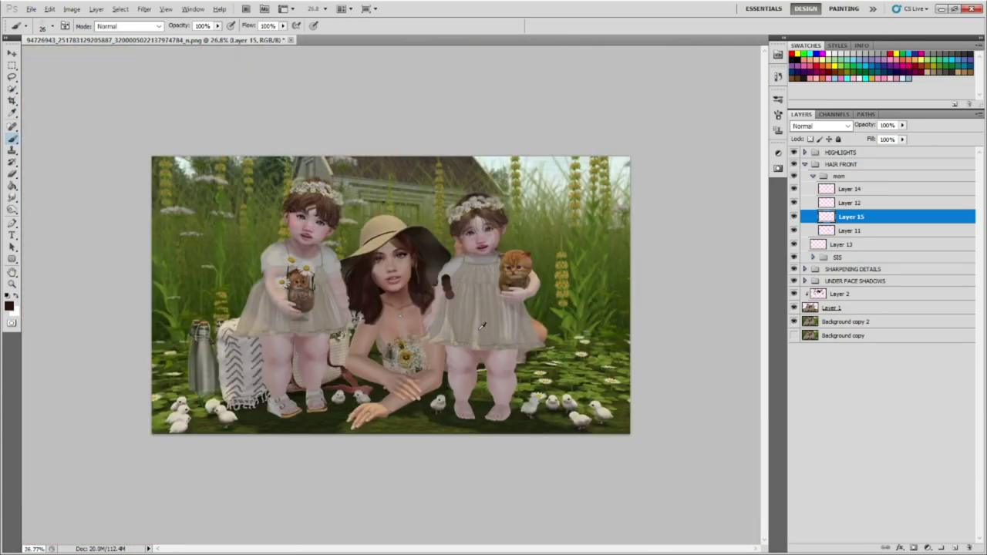
scroll(463, 308, "up", 3)
scroll(463, 308, "up", 3)
scroll(679, 324, "down", 1)
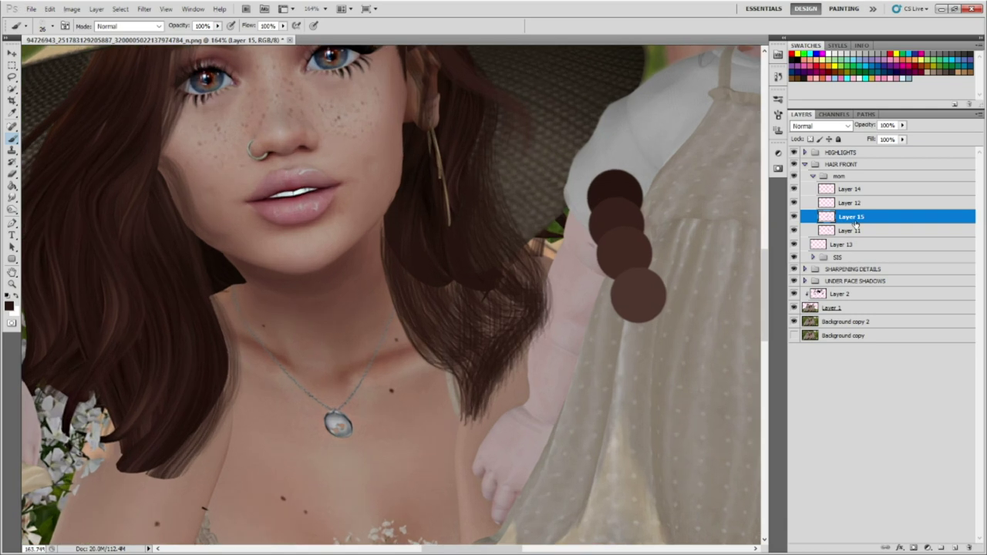
scroll(679, 323, "down", 4)
scroll(679, 323, "up", 4)
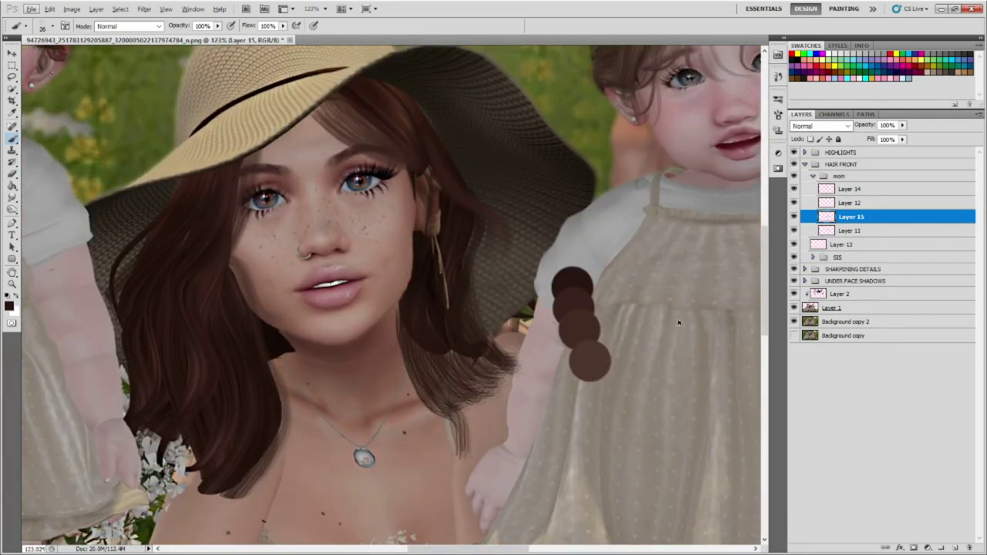
Undo the darkened hair-end strokes and the layer holding them.
key("ctrl+z")
key("ctrl+alt+z")
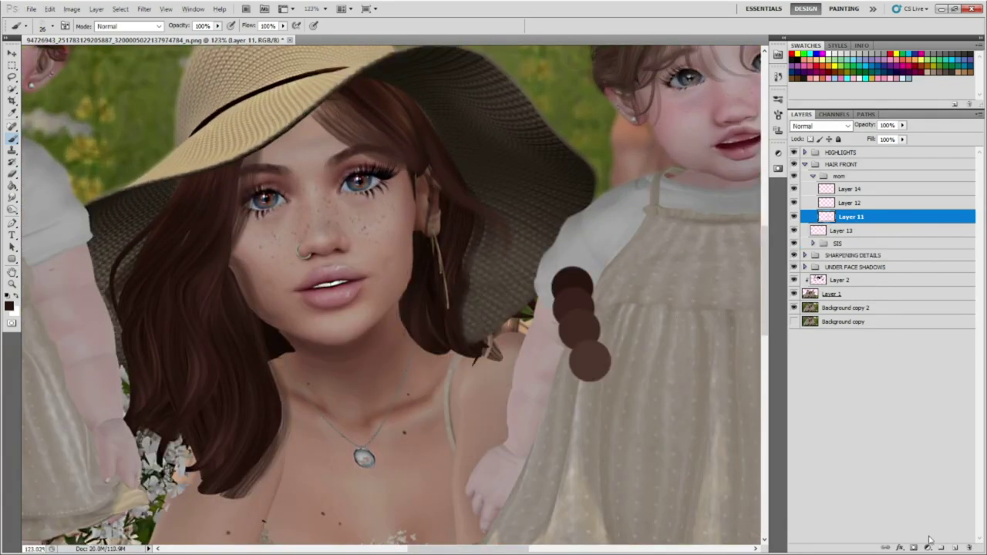
key("ctrl+alt+z")
Raise the Overlay fill on Layer 14, then add a fresh layer above Layer 11.
key("ctrl+alt+z")
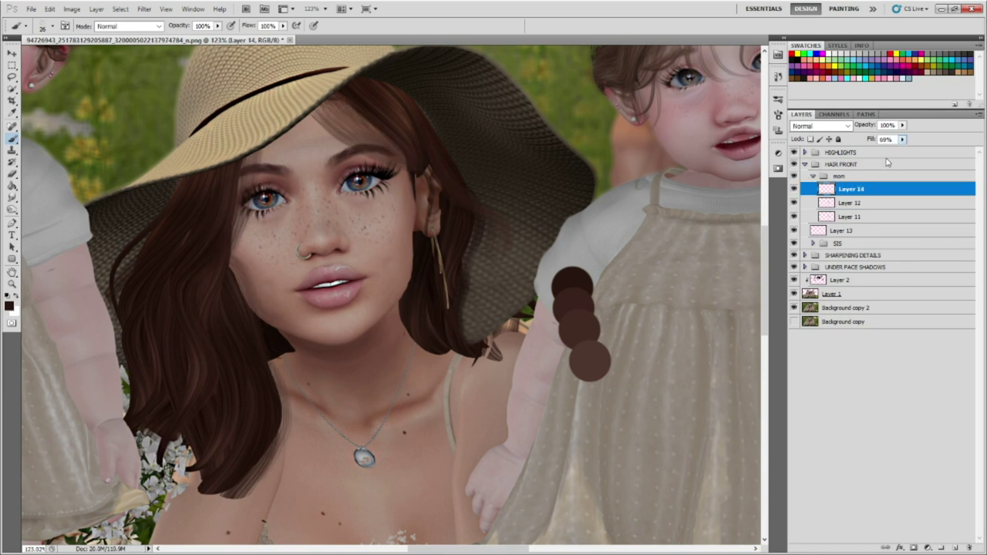
key("ctrl+alt+z")
left_click_drag(881, 162, 909, 165)
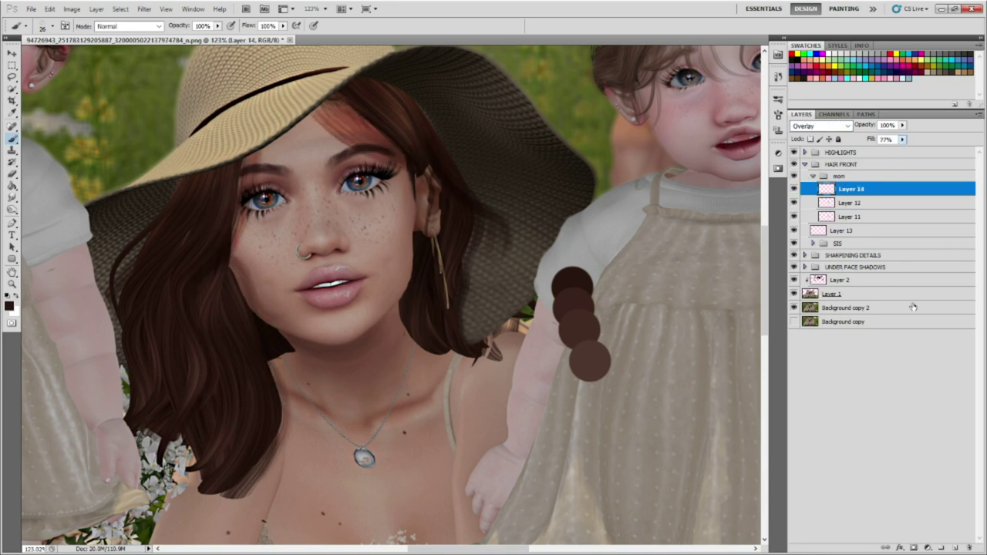
key("ctrl+alt+z")
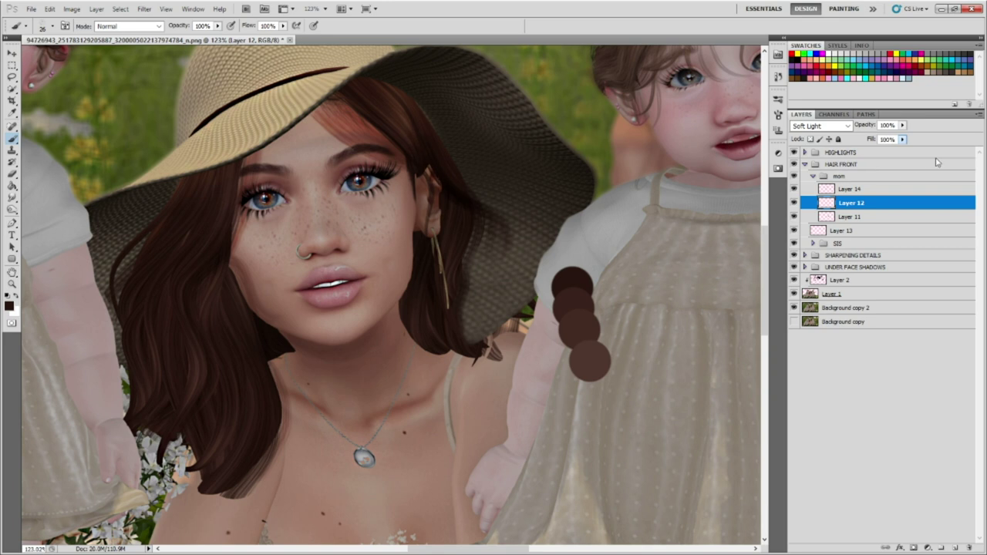
key("ctrl+alt+z")
key("ctrl+alt+z")
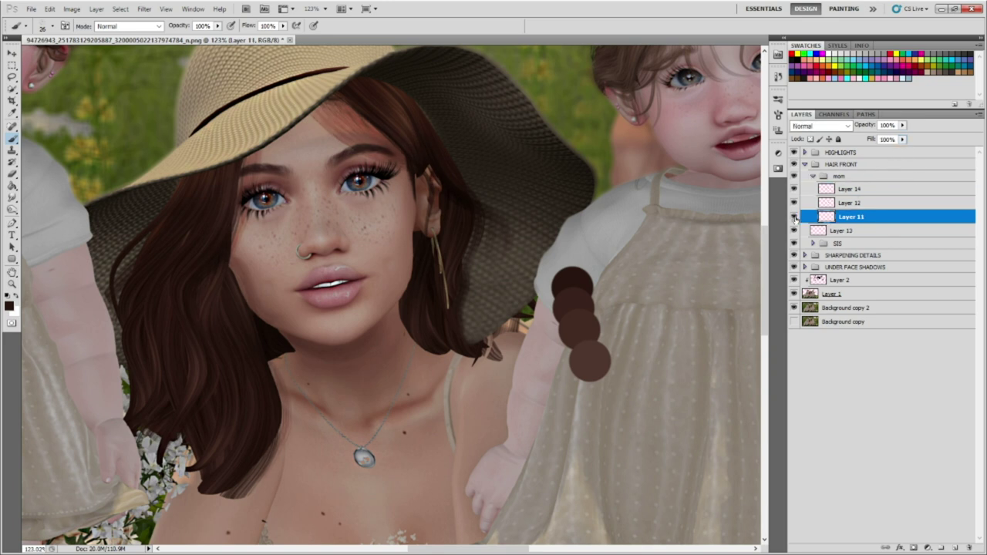
left_click(955, 543)
scroll(540, 200, "up", 3, "alt")
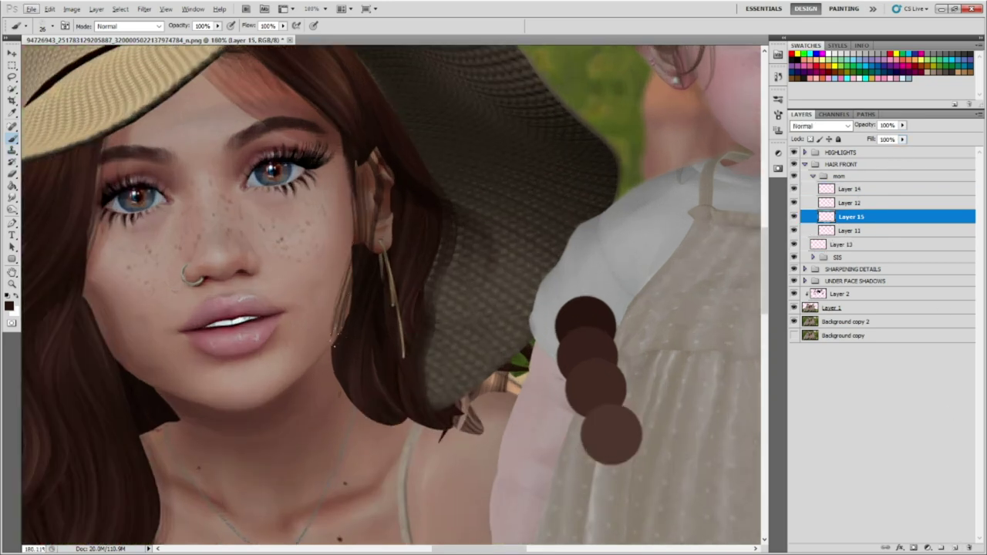
scroll(363, 370, "down", 1)
Zoom in and out around the mother's hair to review Layer 12's strands.
scroll(440, 370, "down", 3)
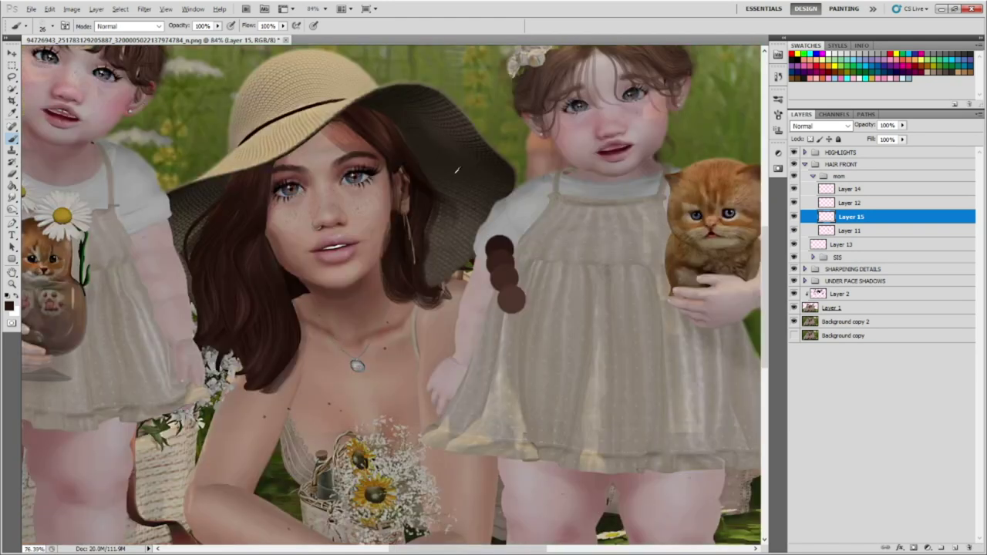
scroll(440, 239, "up", 3)
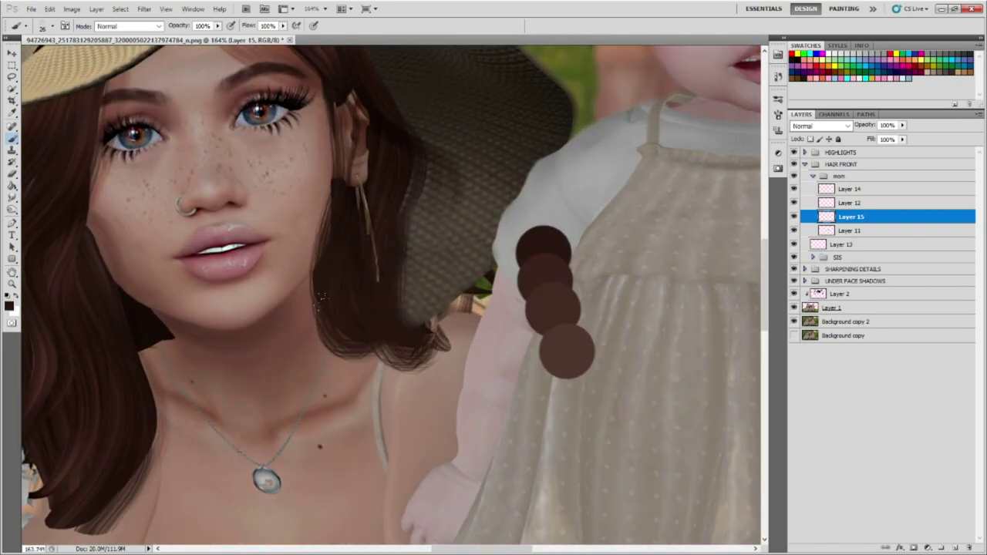
scroll(321, 300, "down", 1)
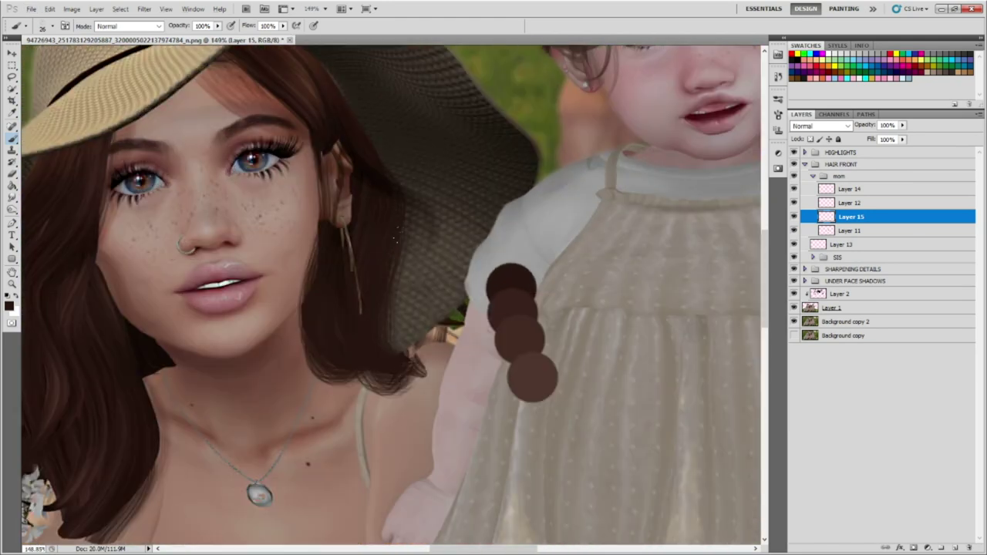
scroll(405, 219, "down", 4, "alt")
scroll(405, 220, "up", 3, "alt")
scroll(405, 220, "up", 1, "alt")
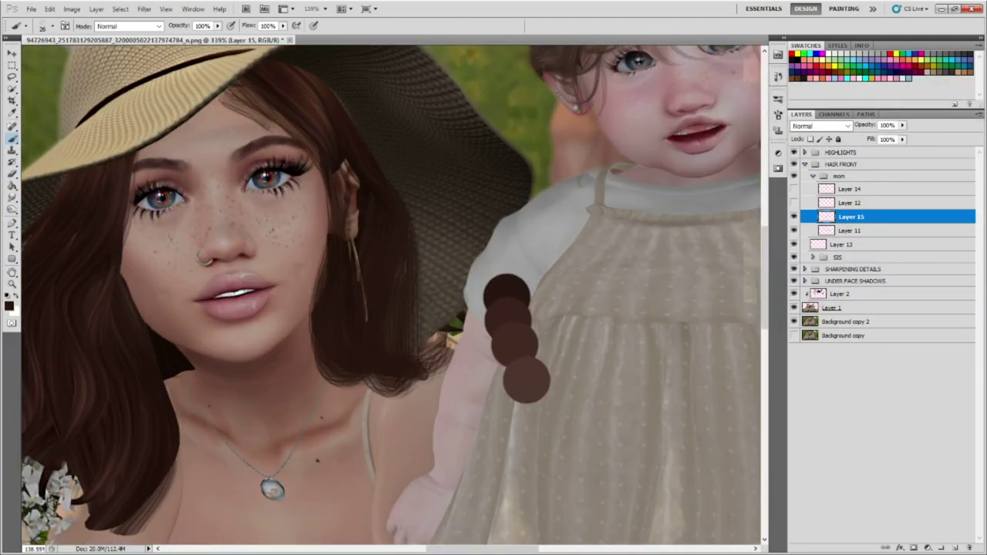
scroll(313, 166, "down", 4, "alt")
scroll(313, 166, "up", 3, "alt")
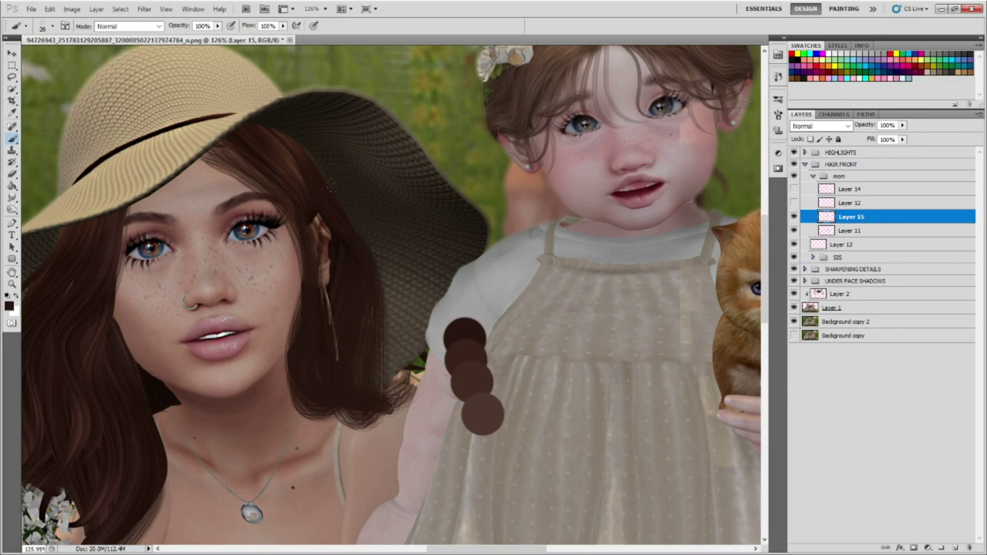
scroll(385, 309, "down", 1)
scroll(393, 316, "up", 2, "alt")
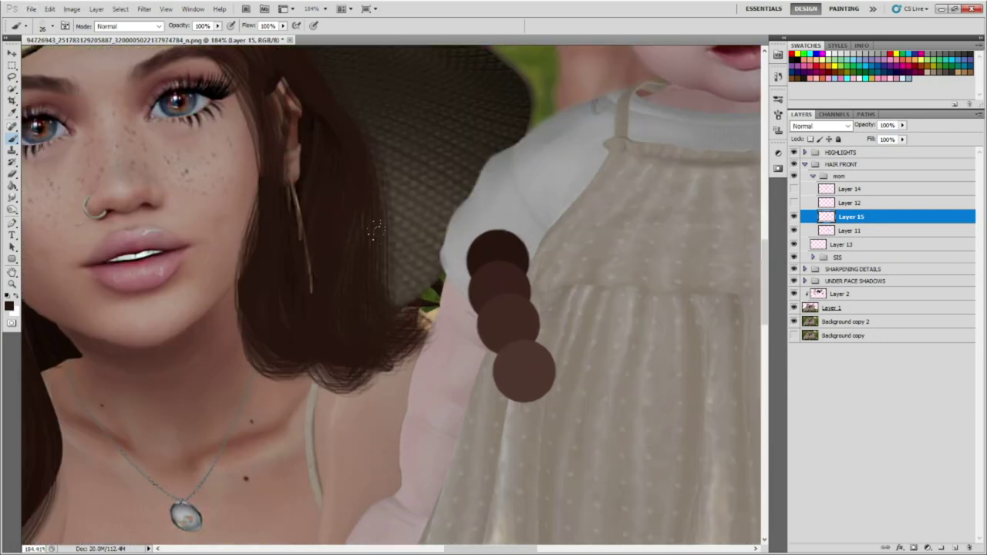
scroll(347, 328, "down", 3, "alt")
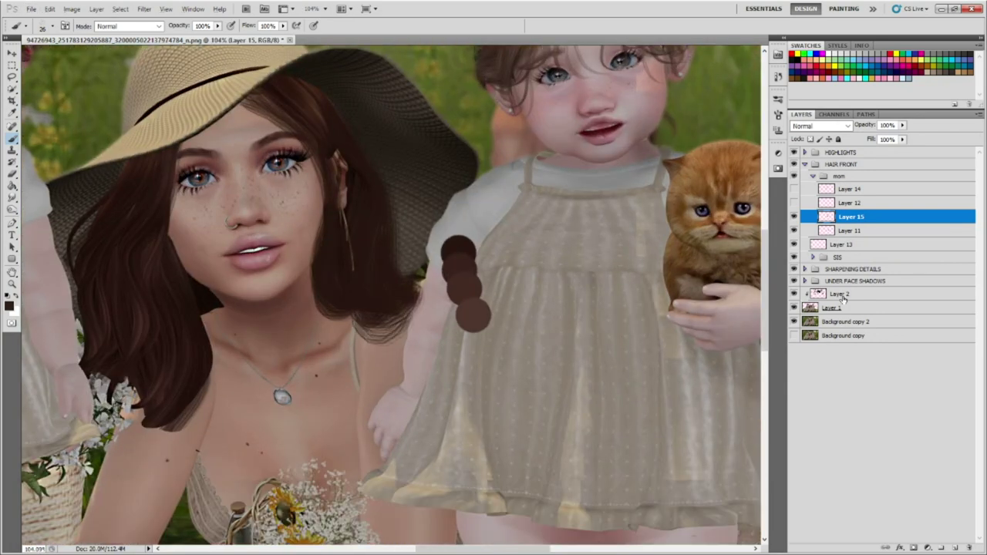
scroll(361, 270, "up", 2, "alt")
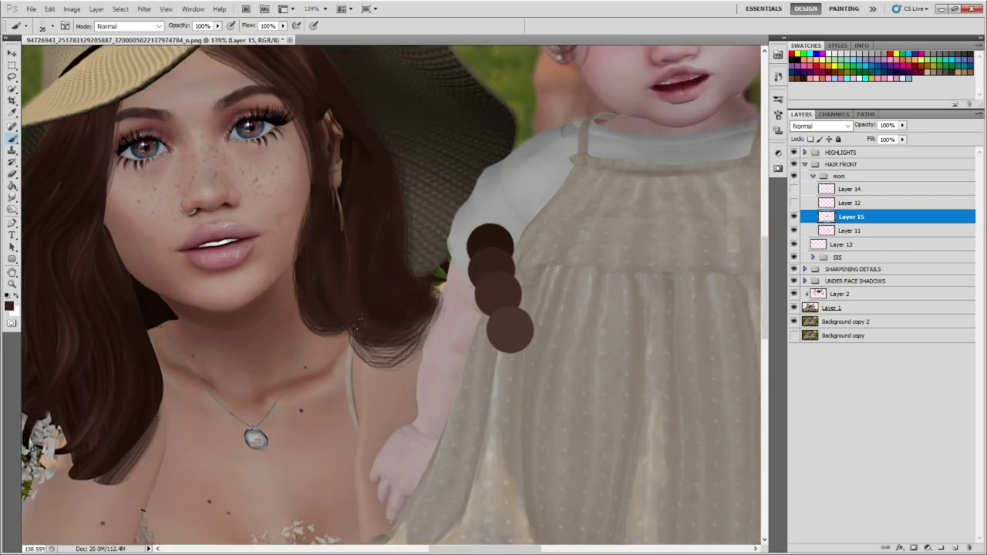
scroll(359, 322, "up", 3)
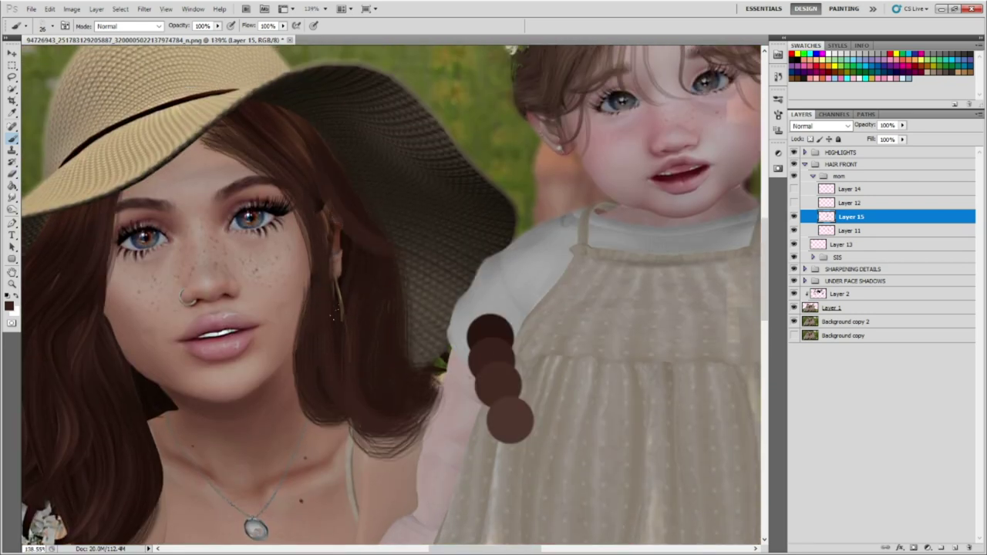
scroll(390, 295, "down", 5, "alt")
scroll(390, 296, "down", 3, "alt")
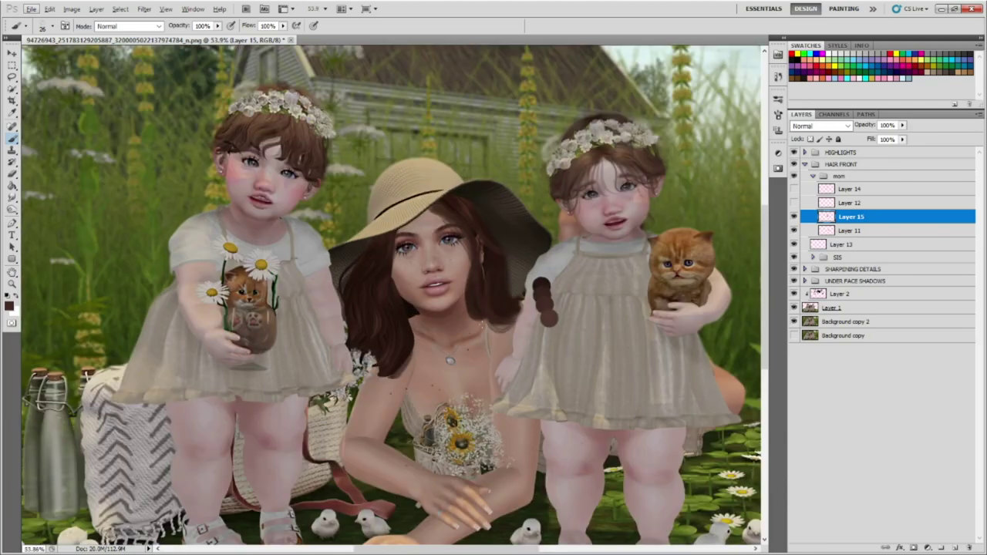
scroll(428, 271, "up", 9, "alt")
Smudge and erase stray strands of the mother's hair.
key("r")
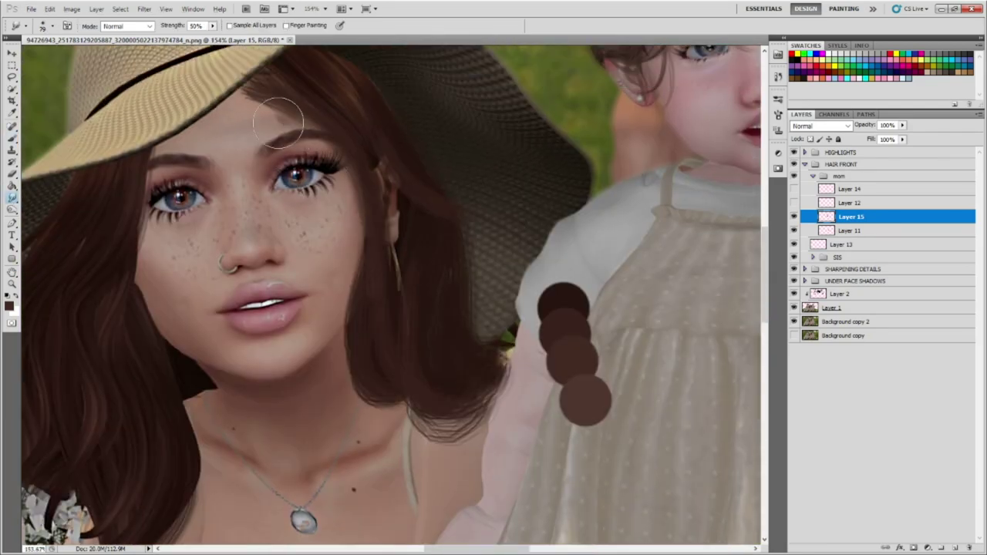
key("e")
scroll(239, 100, "up", 4, "alt")
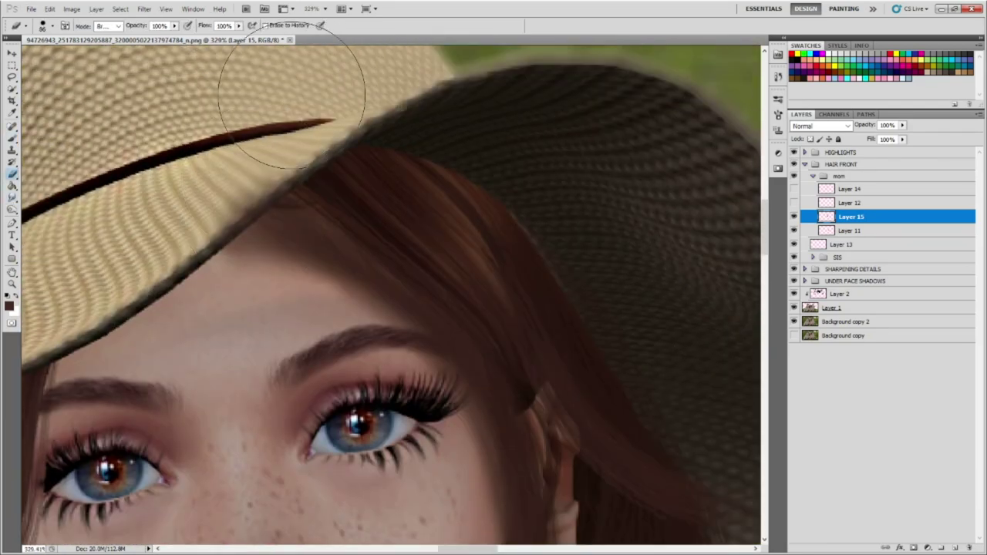
scroll(231, 104, "down", 6, "alt")
scroll(231, 105, "down", 3, "alt")
scroll(232, 104, "down", 2, "alt")
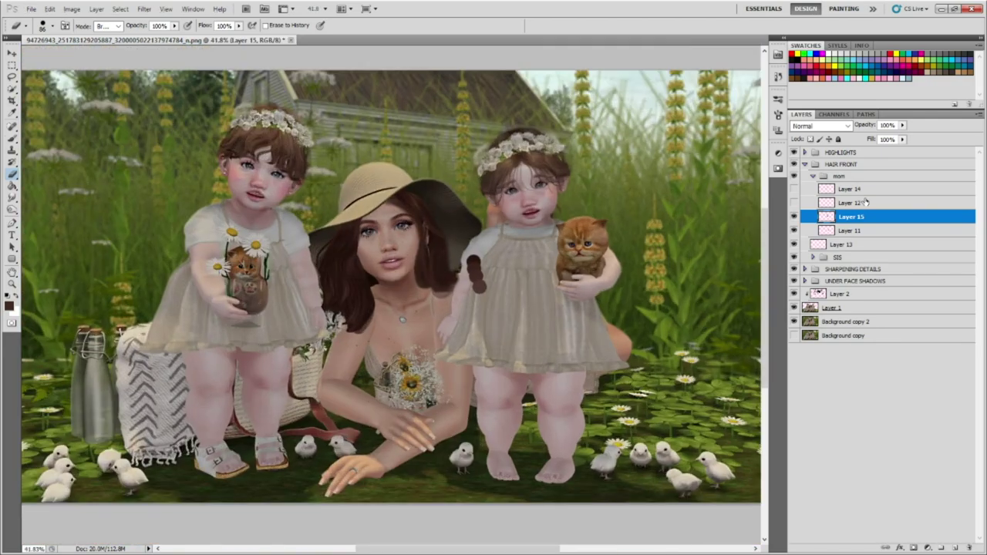
Add an empty Layer 16 above Layer 15 and return to the Brush.
left_click(954, 549)
scroll(337, 114, "up", 3, "alt")
key("b")
scroll(338, 114, "up", 2, "alt")
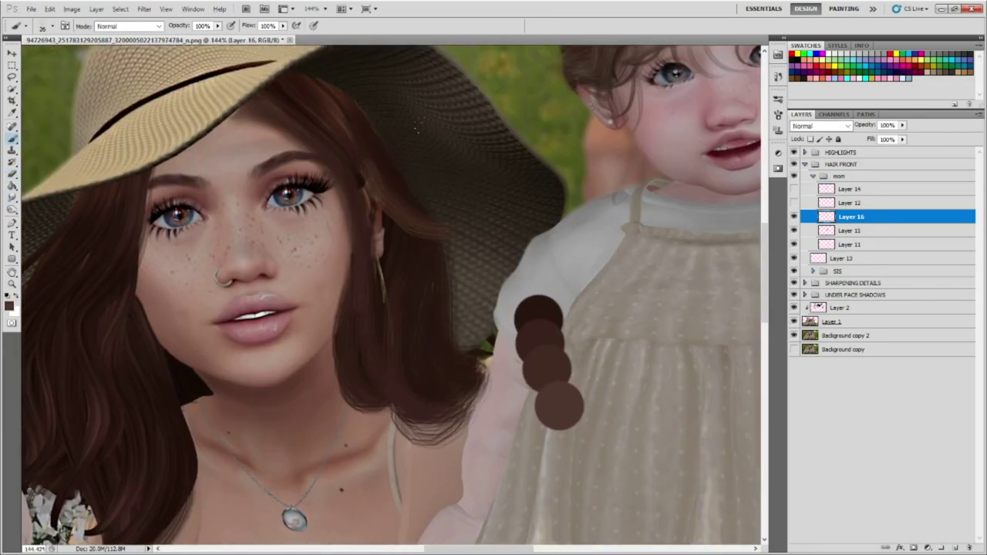
Smudge the mother's hair strands while zooming around the front hair.
scroll(361, 285, "down", 1, "alt")
key("r")
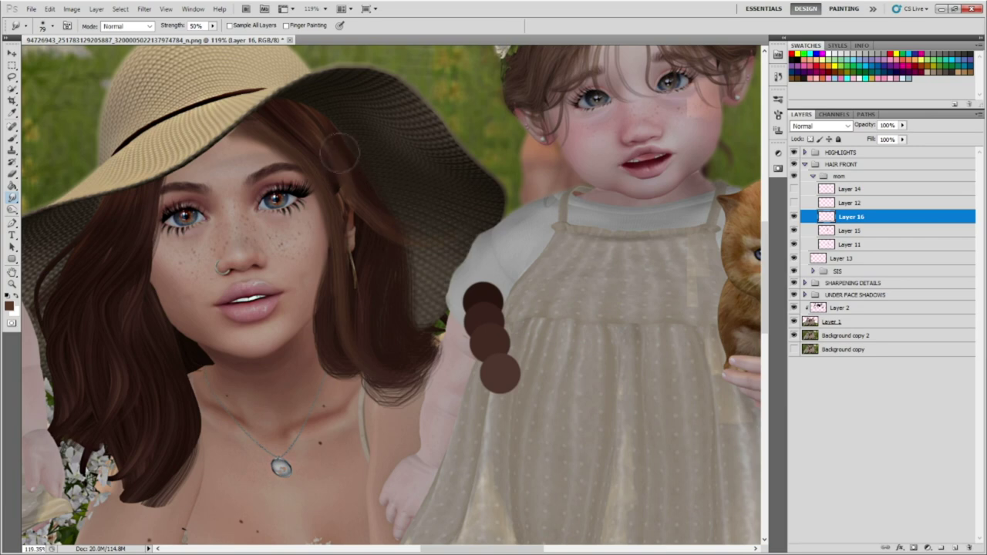
scroll(339, 153, "up", 2, "alt")
scroll(231, 154, "up", 1, "alt")
scroll(154, 158, "down", 4, "alt")
scroll(130, 161, "up", 5, "alt")
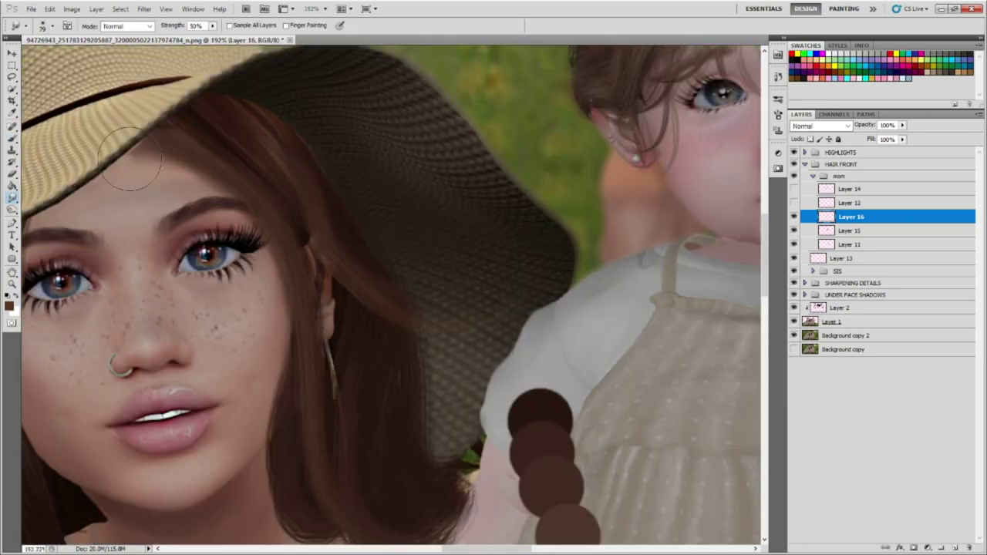
scroll(319, 221, "down", 6, "alt")
Bring Layer 16 to the top of the mom hair group.
key("ctrl+shift+bracketright")
scroll(314, 216, "up", 4, "alt")
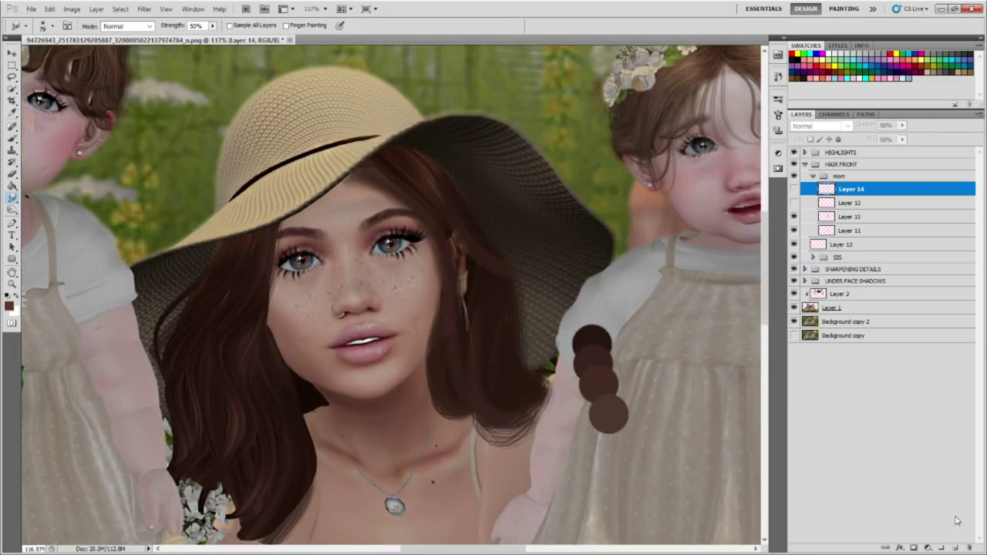
scroll(329, 163, "up", 1, "alt")
key("b")
scroll(330, 163, "up", 5, "alt")
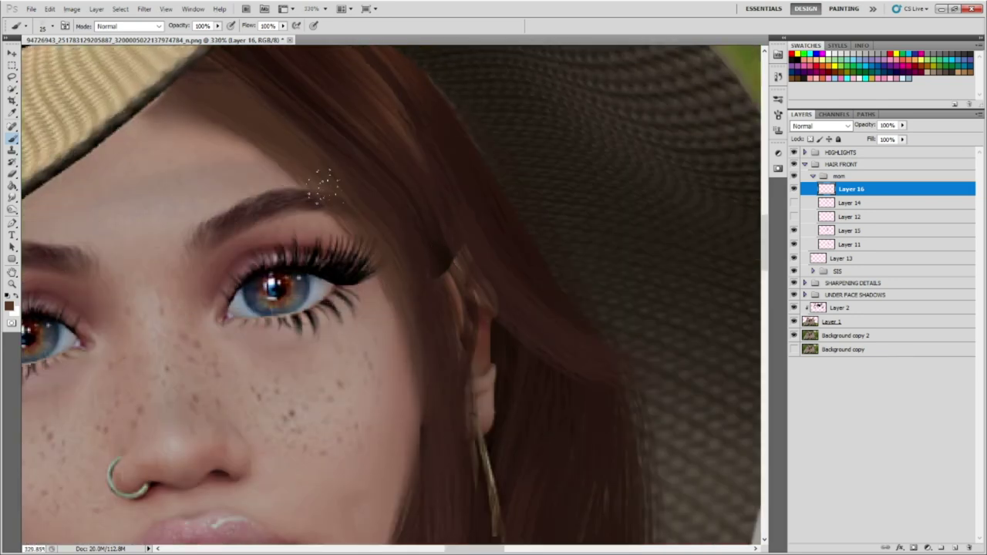
scroll(381, 300, "down", 4, "alt")
Refine the mother's front hair, alternating Brush painting and 50% Smudge.
key("r")
scroll(414, 394, "up", 2, "alt")
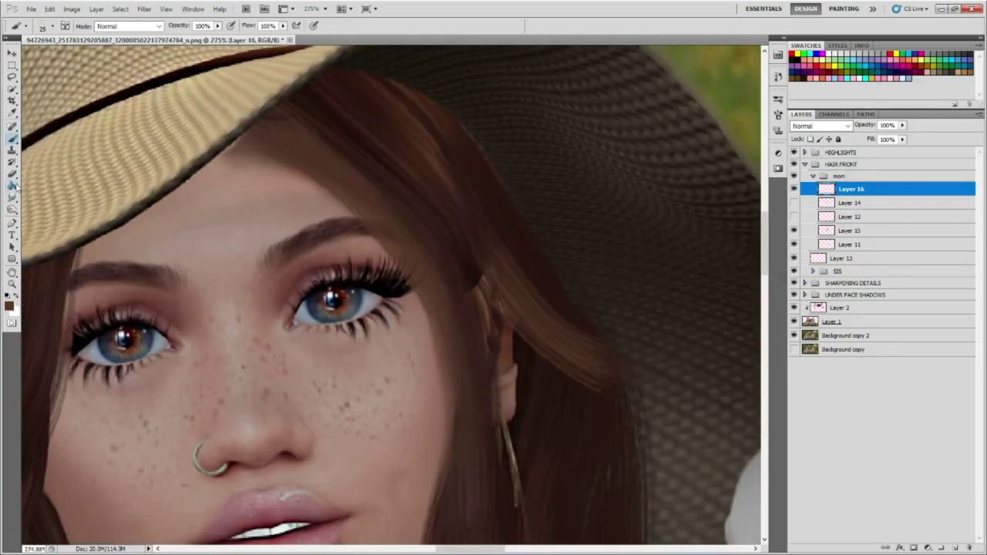
scroll(463, 206, "down", 3)
scroll(611, 460, "down", 8, "alt")
key("b")
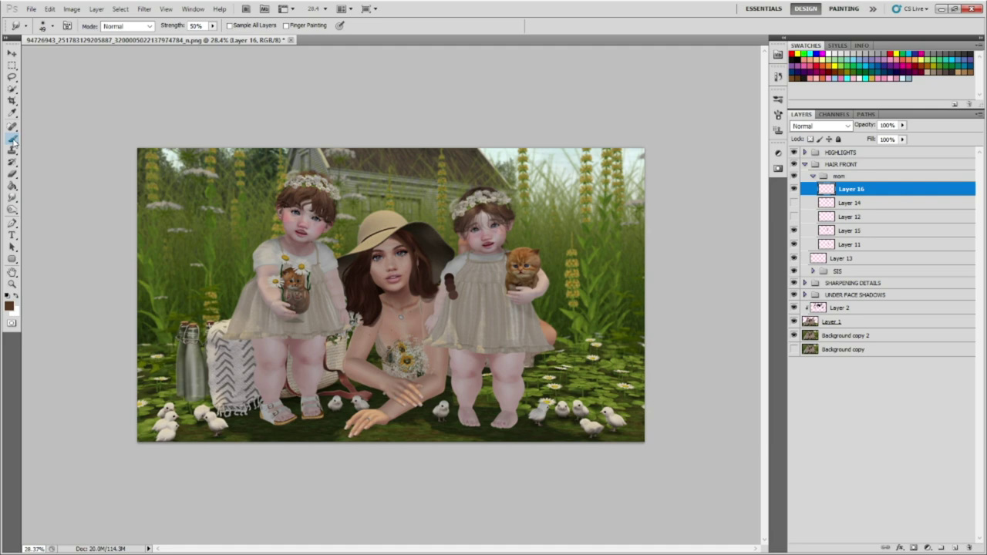
scroll(376, 209, "up", 5, "alt")
scroll(368, 186, "up", 2, "alt")
key("r")
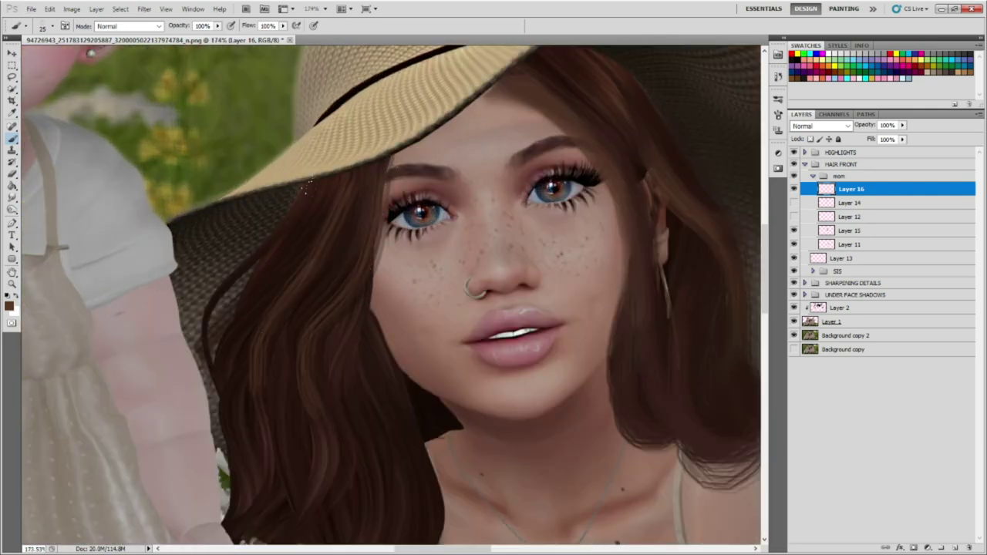
scroll(205, 204, "down", 2)
scroll(260, 343, "down", 6, "alt")
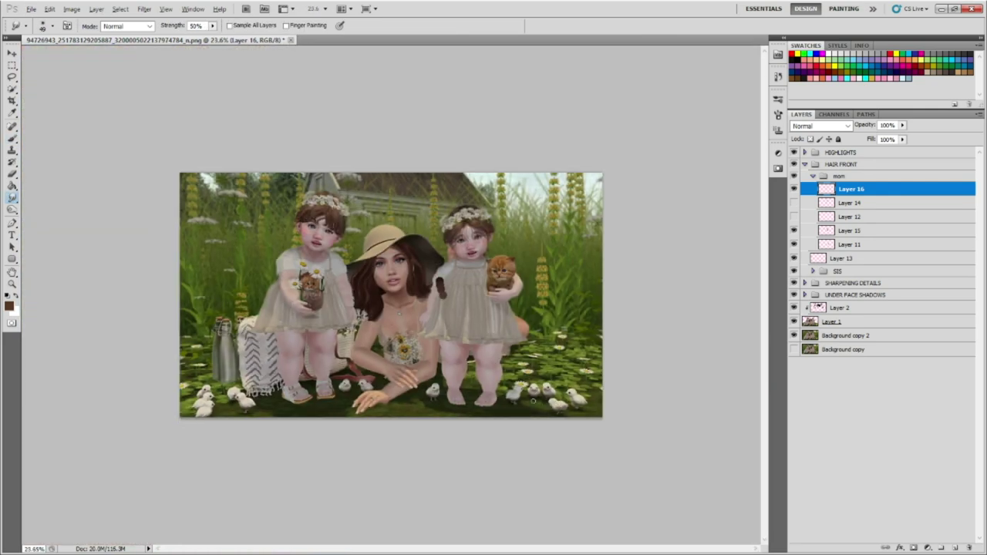
scroll(386, 309, "up", 4, "alt")
scroll(363, 232, "up", 3, "alt")
Add an empty Layer 17 above Layer 16.
left_click(941, 547)
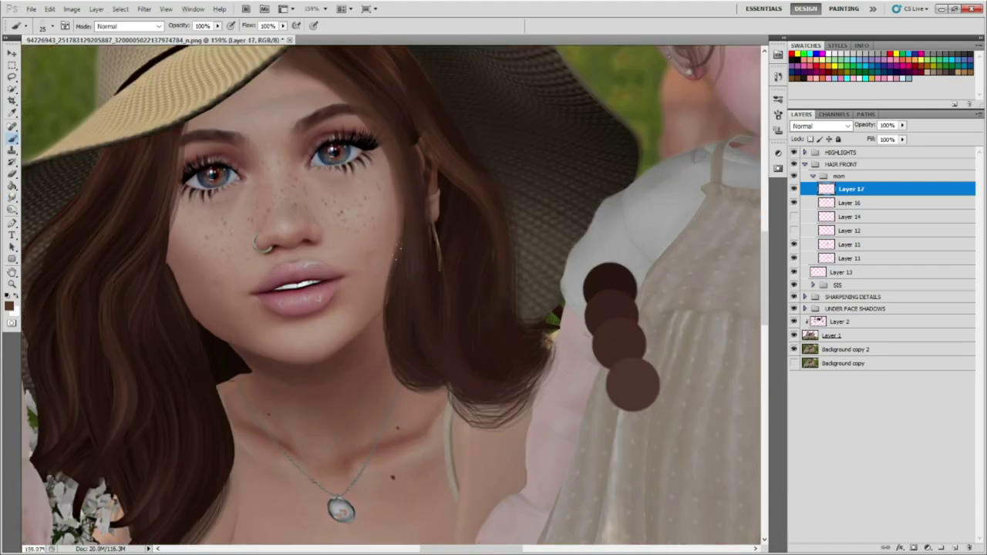
scroll(500, 343, "up", 2, "alt")
scroll(373, 299, "down", 3, "alt")
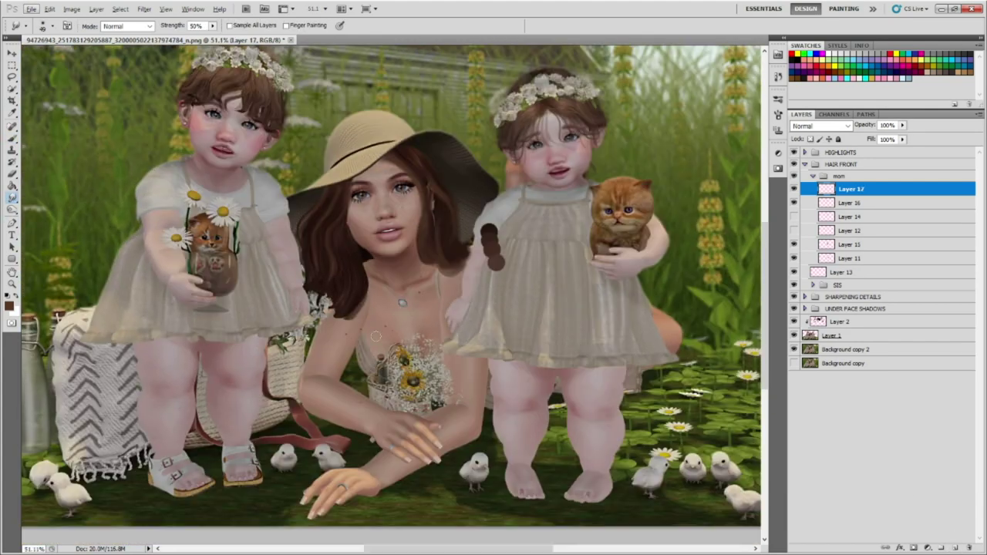
scroll(634, 236, "up", 3, "alt")
scroll(635, 237, "up", 1, "alt")
Sample a reddish-brown from the hair and paint new strands on Layer 17.
key("i")
key("b")
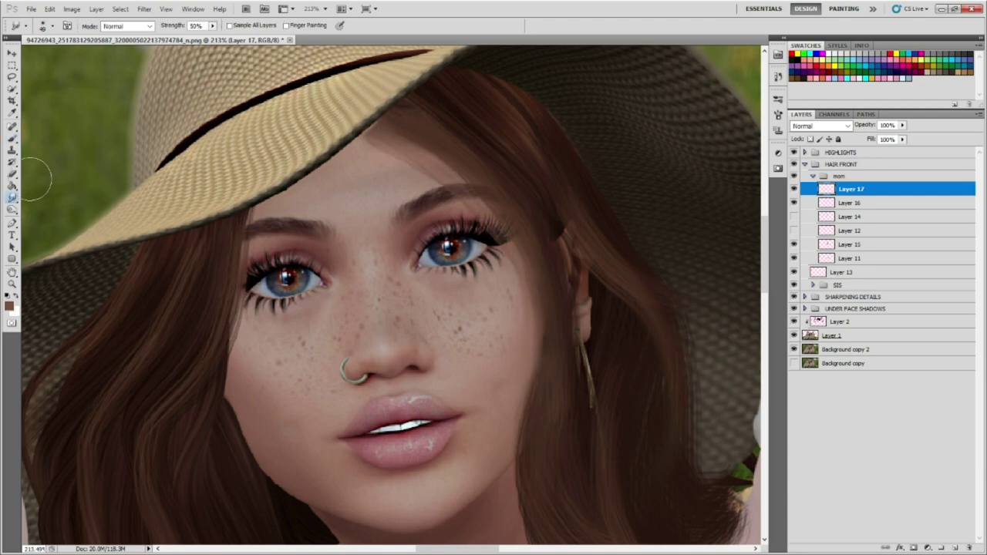
scroll(624, 239, "down", 2)
scroll(540, 313, "down", 1)
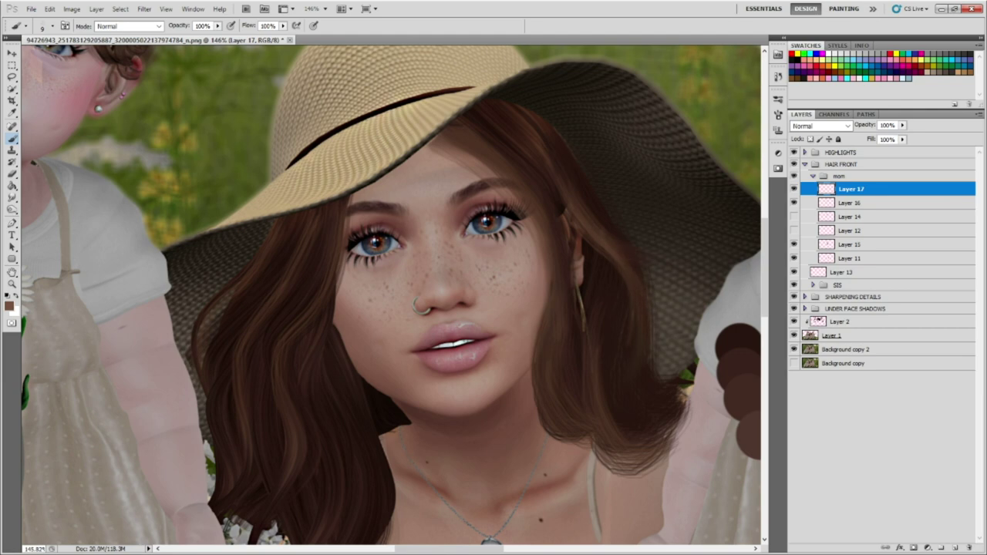
scroll(428, 212, "down", 2)
scroll(427, 212, "up", 4)
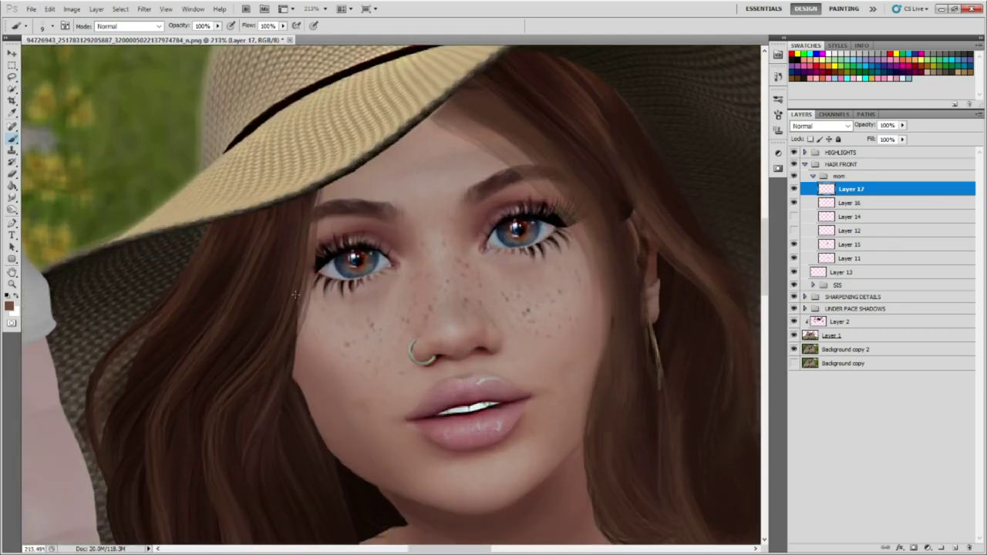
scroll(296, 294, "down", 4)
scroll(492, 202, "up", 3)
scroll(536, 332, "down", 4)
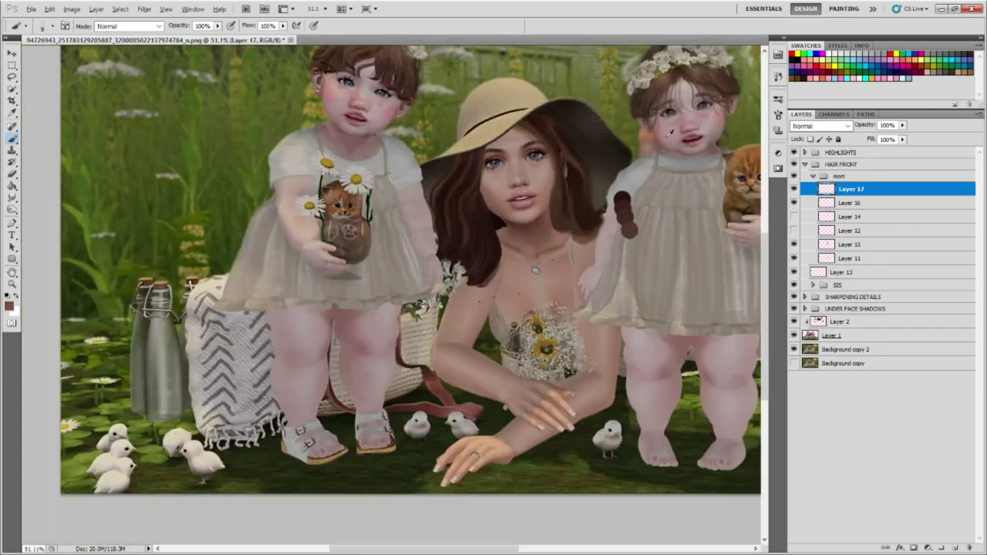
scroll(586, 193, "up", 2)
scroll(602, 154, "up", 2)
scroll(616, 135, "up", 1)
Sample a dark brown, add Layer 18, paint and smudge the new strands.
left_click(715, 177, "alt")
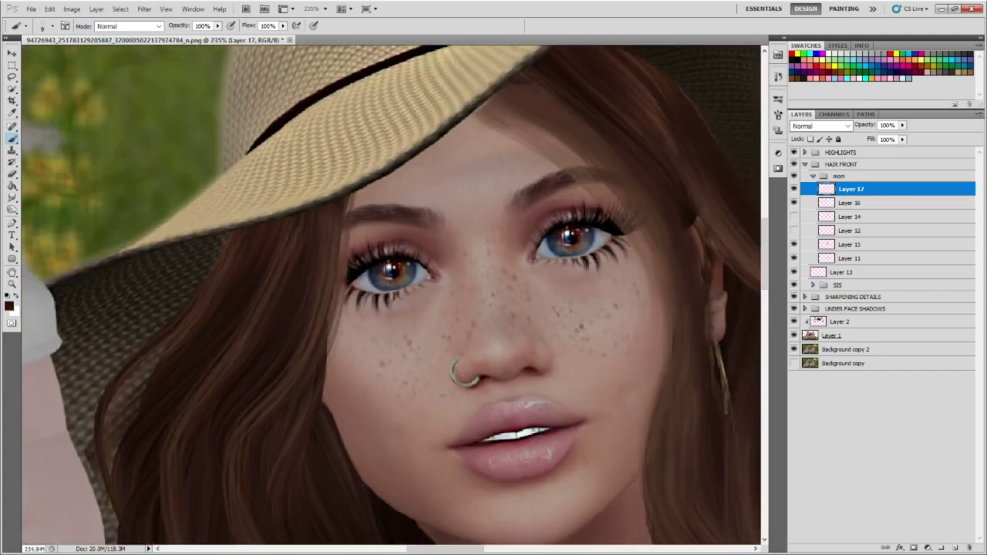
scroll(586, 147, "down", 4)
scroll(600, 133, "up", 3)
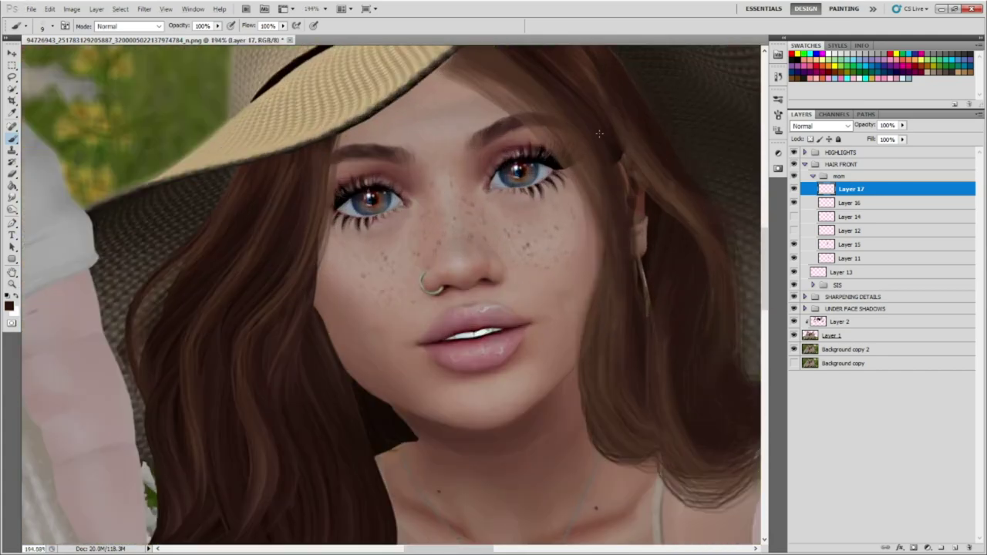
scroll(614, 156, "up", 1)
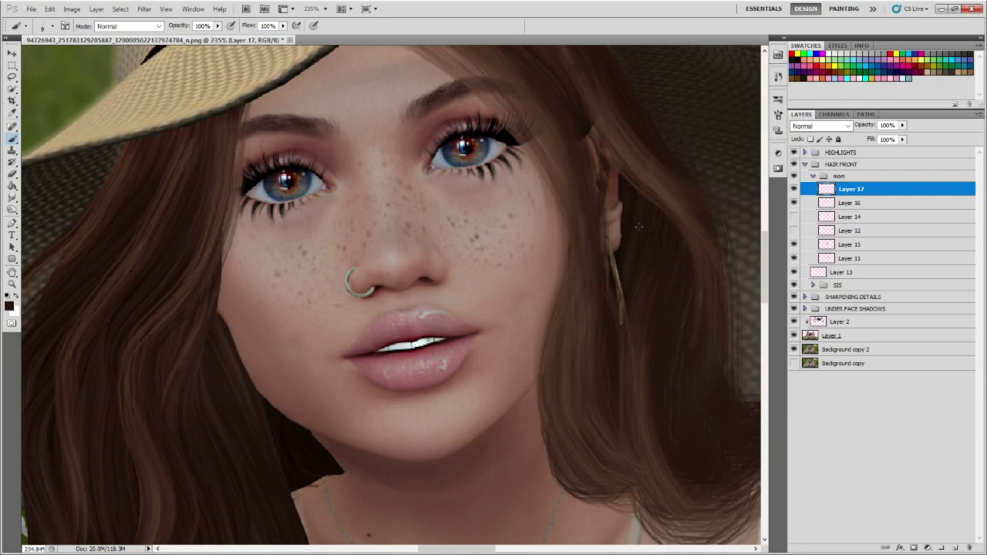
scroll(639, 247, "down", 3)
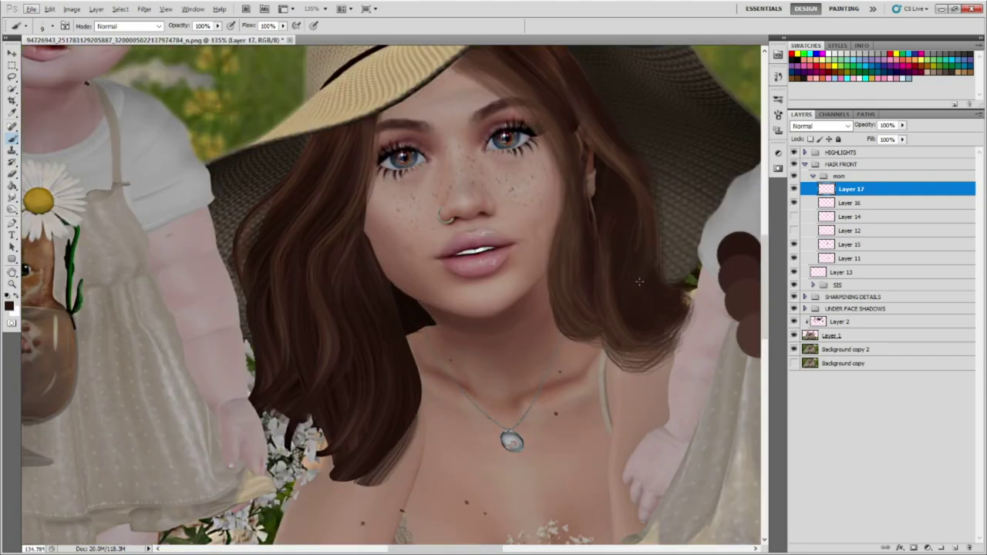
scroll(614, 156, "up", 2)
key("ctrl+shift+alt+n")
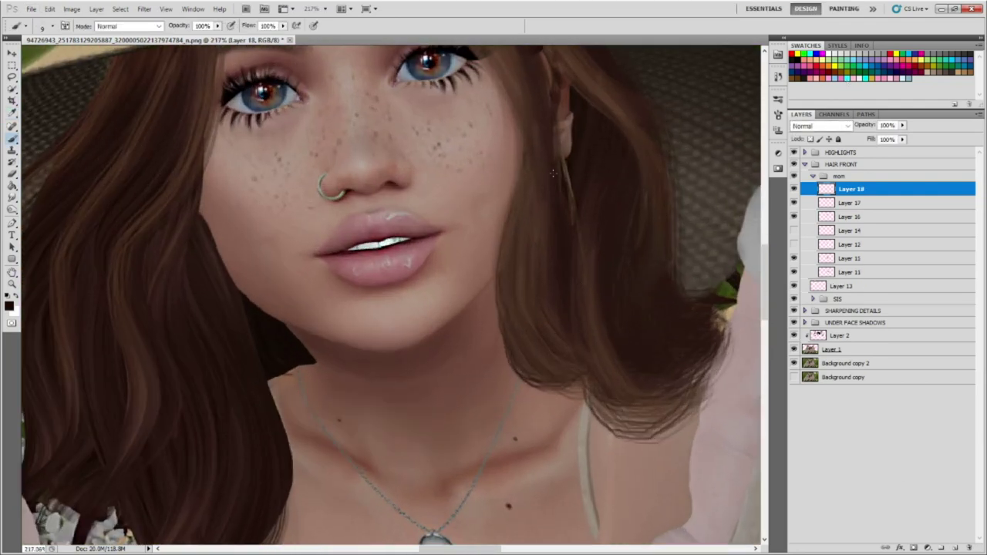
scroll(567, 363, "down", 1)
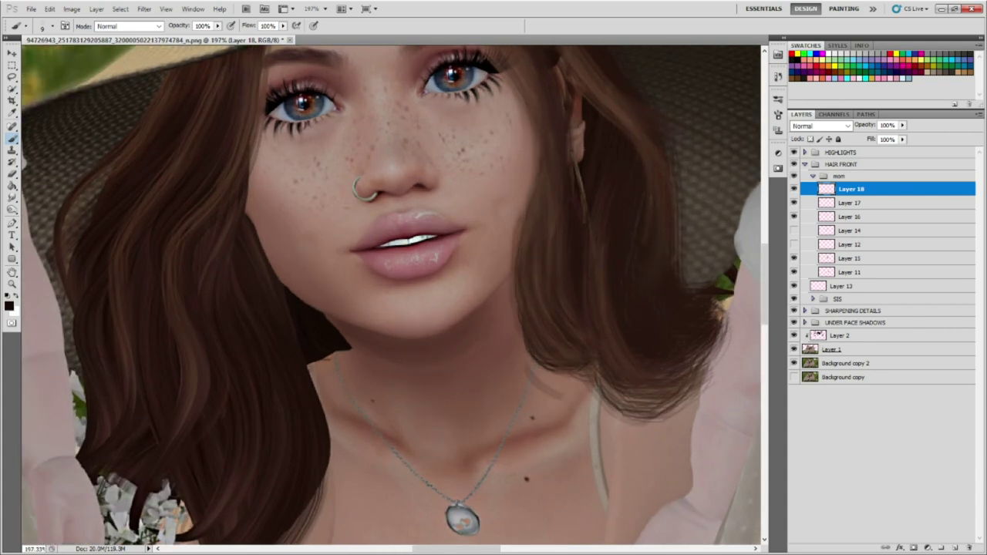
key("r")
Select the mom hair layers from Layer 15 to Layer 17 and fit the image to the window.
left_click(677, 419, "ctrl")
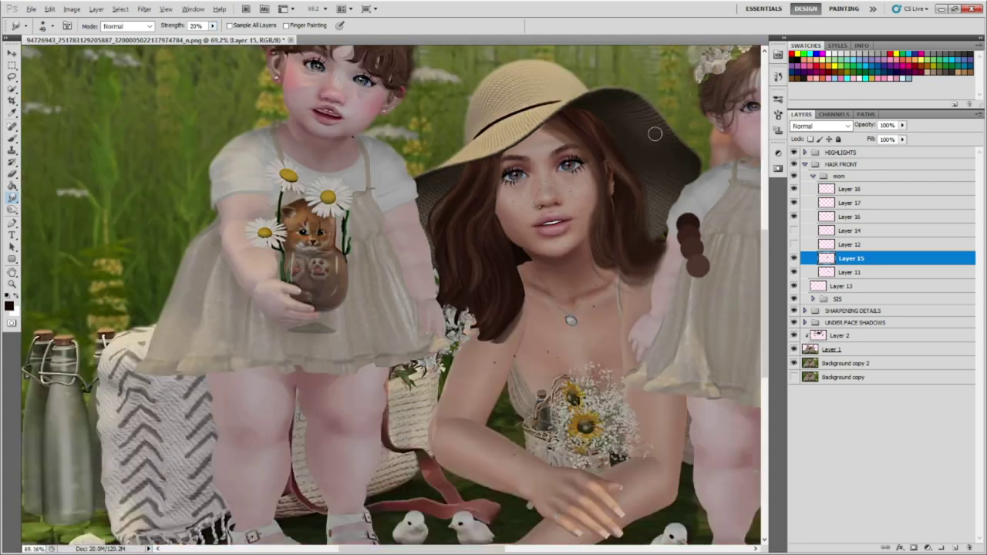
key("ctrl+0")
left_click(848, 203)
key("ctrl+0")
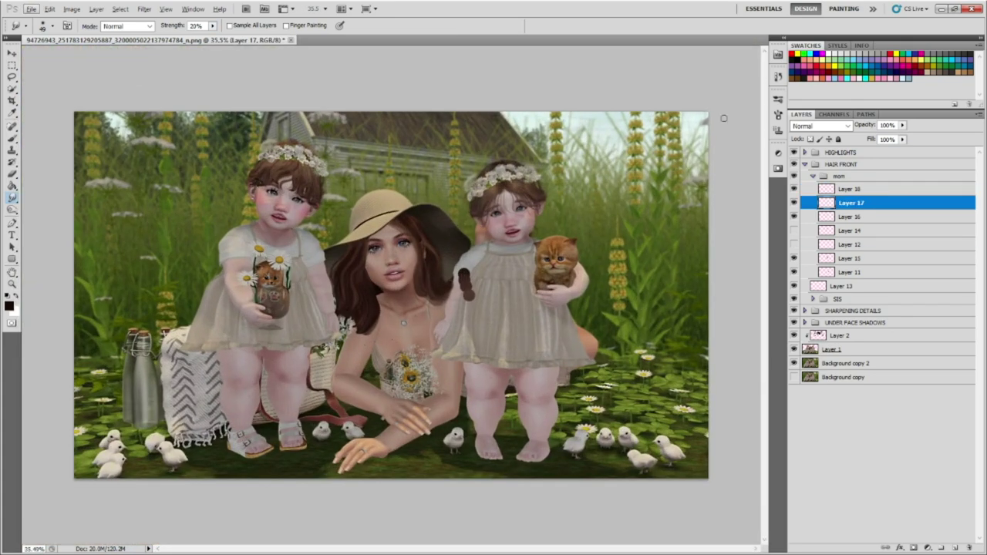
key("ctrl+0")
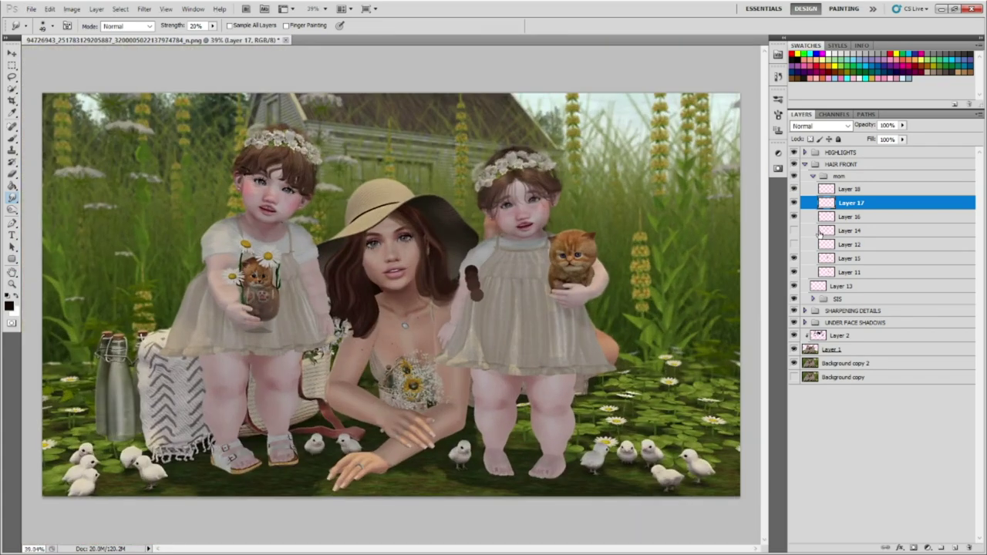
Merge the mom hair layers, Layer 18 down to Layer 11, into one.
left_click(841, 176)
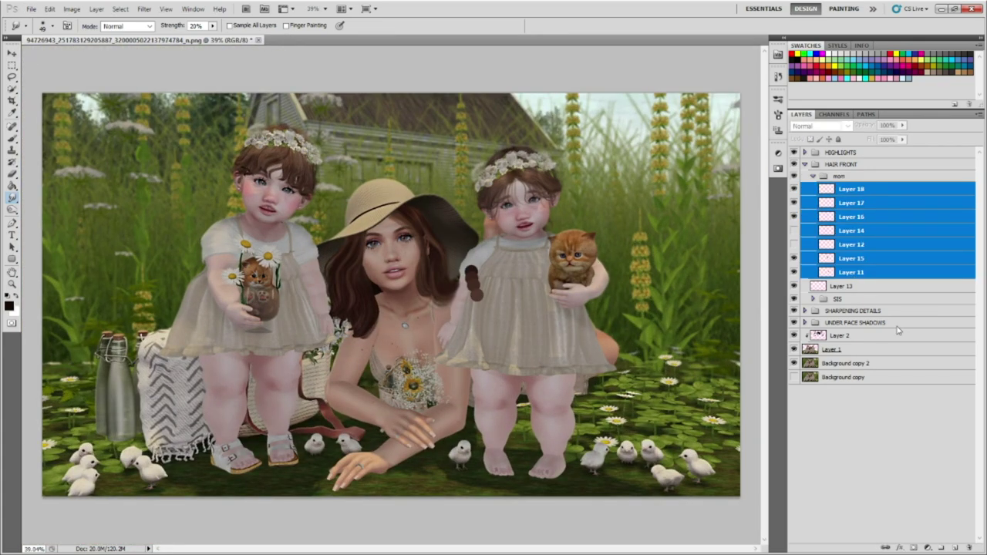
left_click(812, 176)
scroll(394, 255, "up", 5)
left_click(955, 547)
scroll(401, 232, "up", 2)
key("b")
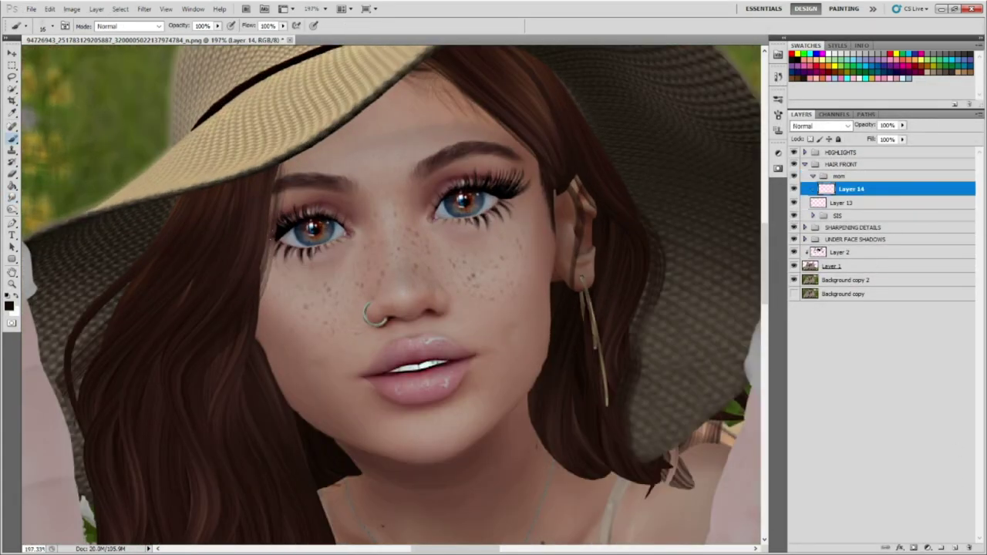
Add a new layer above Layer 14 and trace the stray strand at the shoulder with the Pen.
scroll(480, 144, "up", 1)
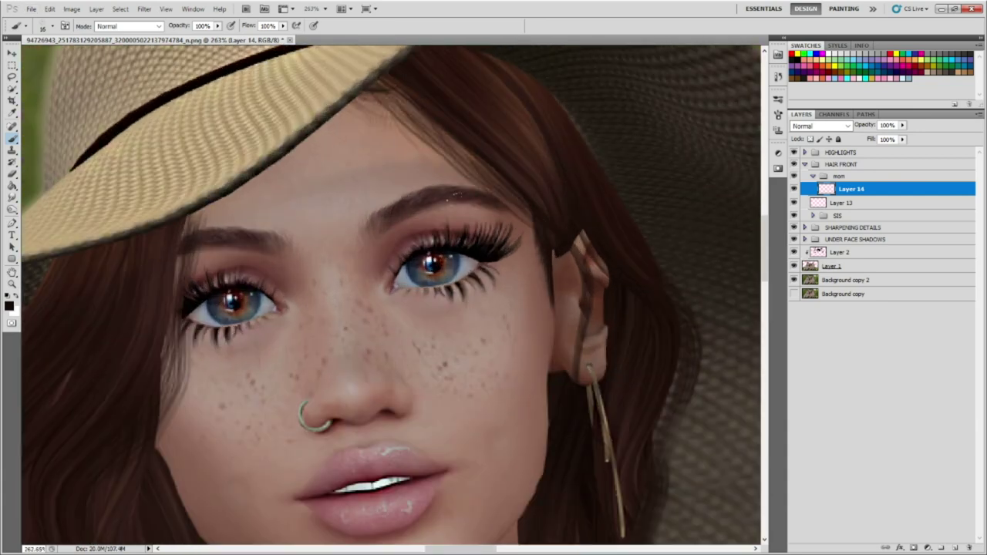
scroll(669, 228, "down", 2)
scroll(669, 229, "up", 2)
scroll(540, 154, "down", 2)
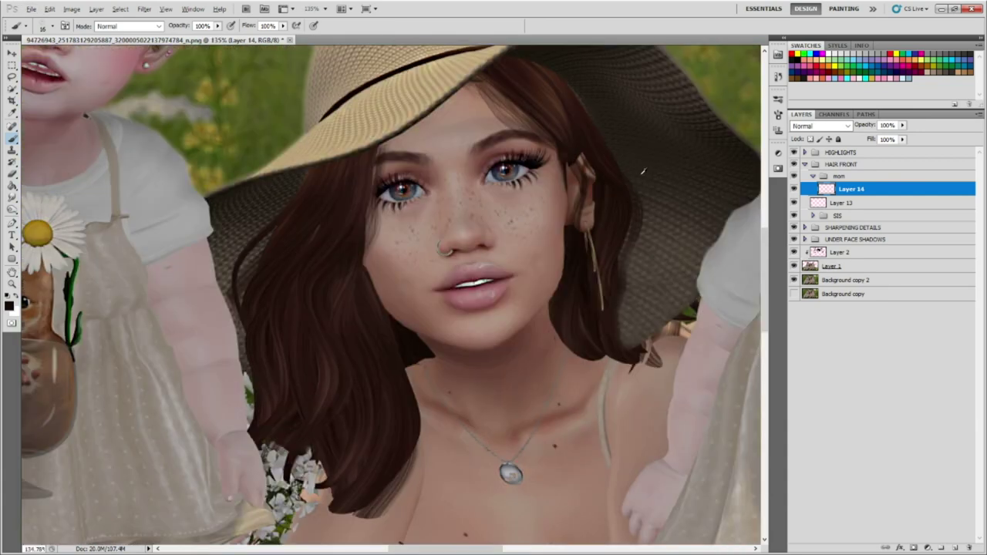
scroll(623, 301, "up", 2)
scroll(463, 232, "down", 1)
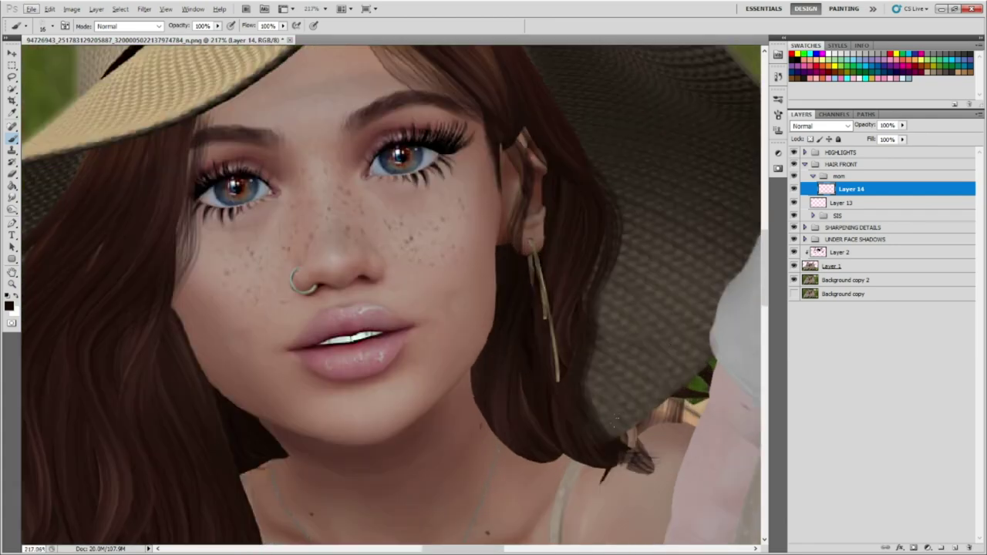
scroll(463, 231, "down", 2)
scroll(309, 231, "up", 2)
key("ctrl+alt+shift+n")
key("p")
scroll(563, 276, "up", 3)
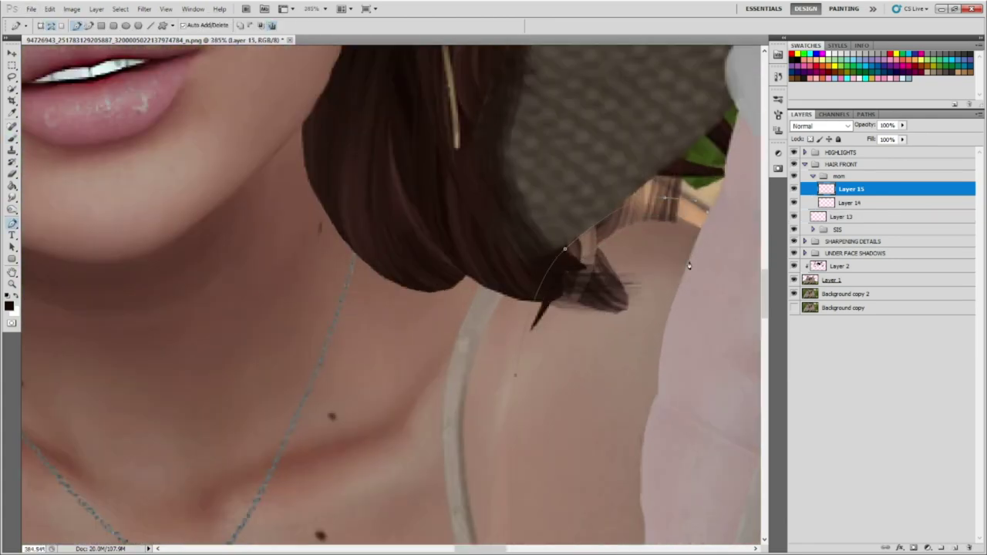
Paint skin tone over the stray strand inside the selection, deselect and blend the edge.
key("ctrl+Return")
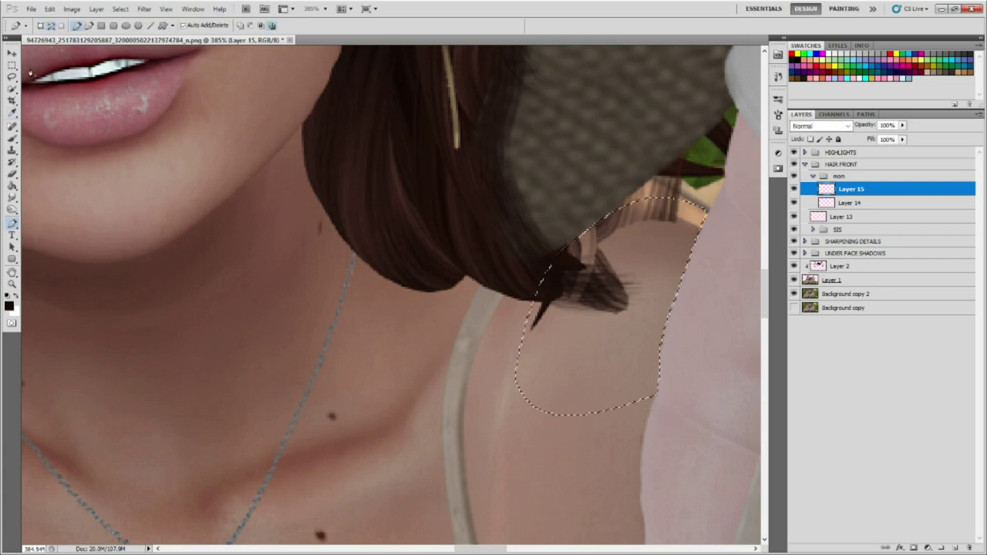
key("b")
scroll(645, 222, "up", 1)
mouse_move(602, 301)
left_mouse_down()
mouse_move(569, 229)
mouse_move(540, 309)
left_mouse_up()
scroll(610, 197, "down", 5)
key("ctrl+d")
key("r")
scroll(551, 260, "down", 3)
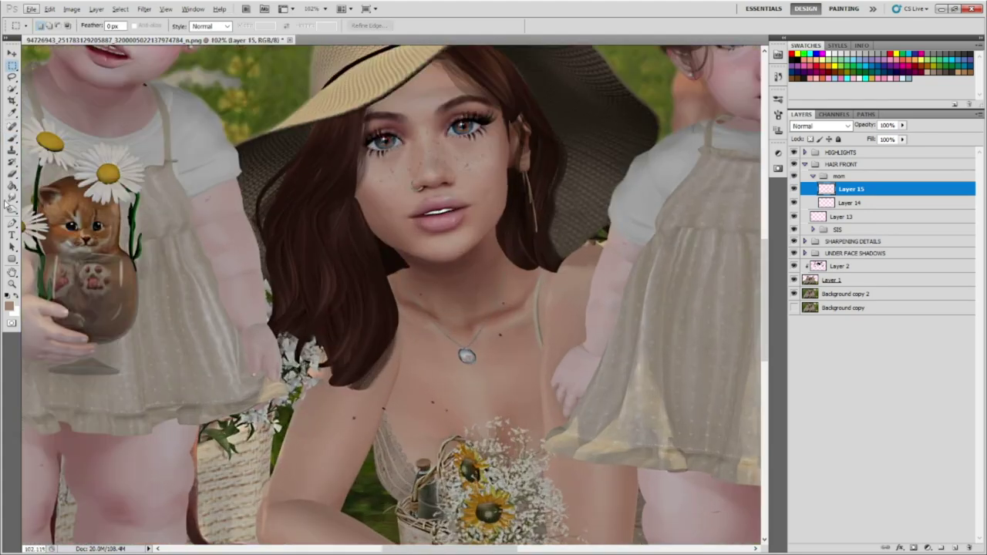
scroll(551, 260, "up", 4)
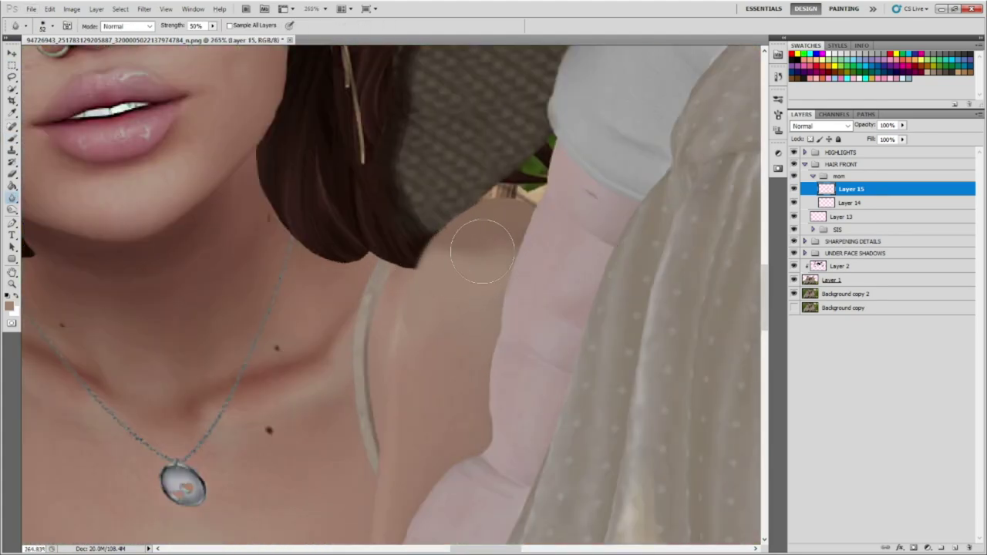
scroll(395, 407, "down", 3)
scroll(395, 406, "down", 2)
scroll(395, 407, "up", 3)
Trace the hair outline with the Pen and turn it into a selection.
key("m")
key("p")
scroll(398, 208, "up", 5)
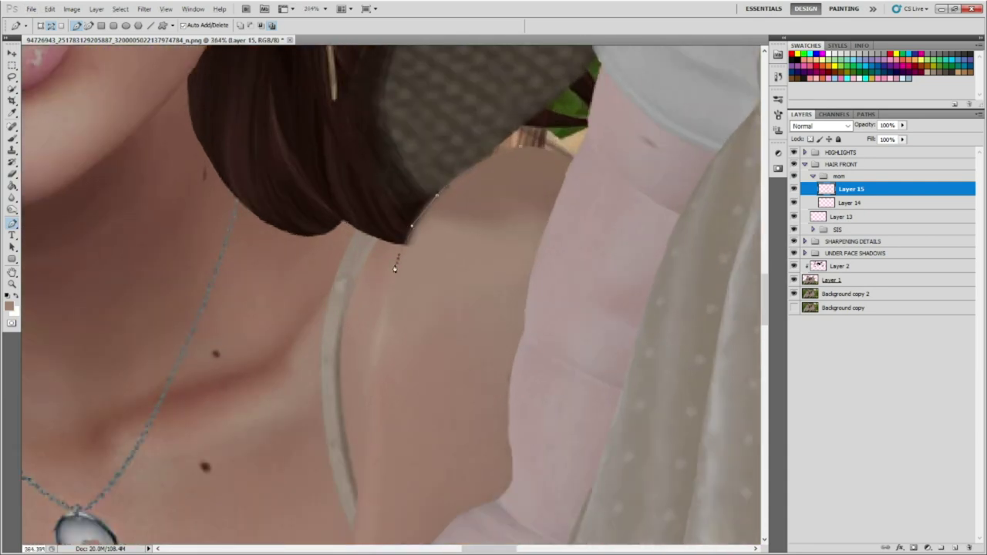
scroll(395, 268, "down", 4)
scroll(398, 258, "up", 2)
key("ctrl+Return")
Add Layer 16 in the mom group and pick a dark brown from the hair with a smaller brush.
key("b")
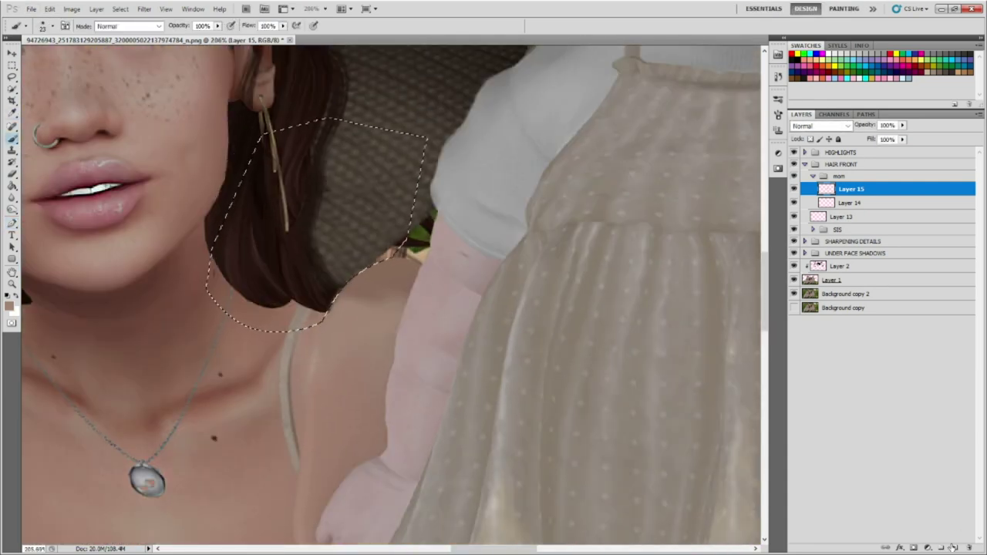
left_click(954, 547)
key("bracketleft")
key("bracketleft")
key("bracketleft")
left_click(293, 254, "alt")
scroll(293, 309, "up", 1)
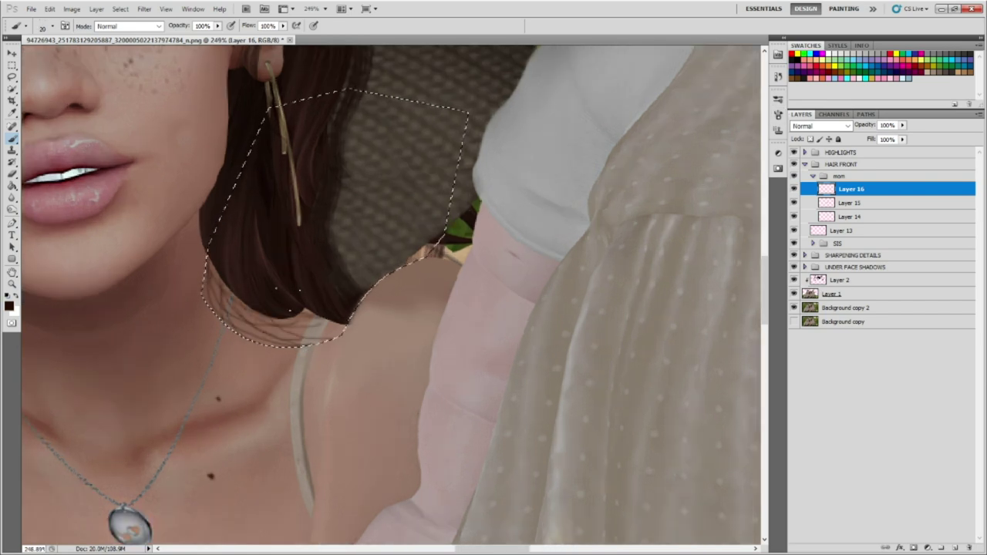
scroll(281, 247, "down", 5)
scroll(283, 236, "up", 3)
scroll(255, 293, "up", 2)
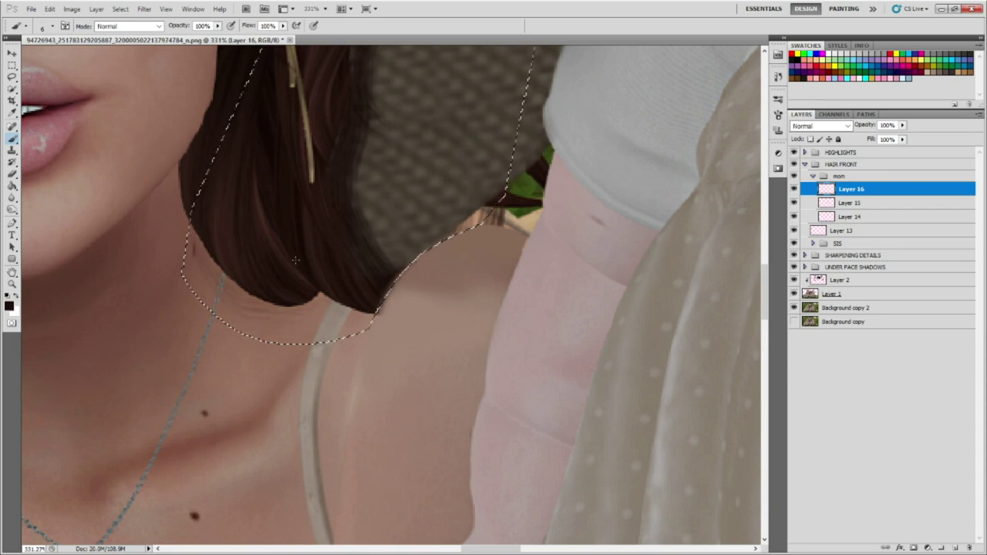
scroll(389, 224, "down", 1)
scroll(390, 224, "down", 1)
scroll(378, 324, "down", 1)
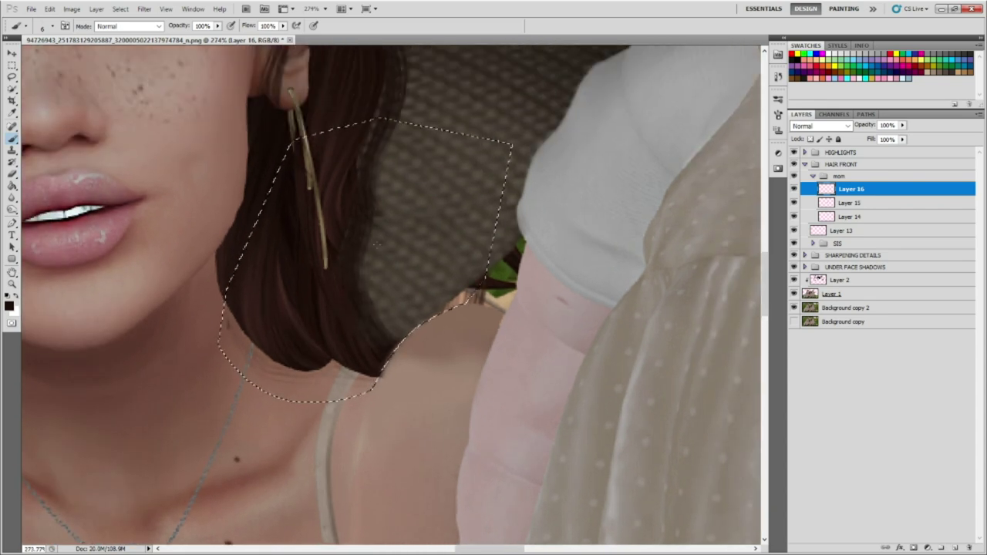
scroll(367, 417, "down", 1)
scroll(361, 478, "down", 1)
scroll(310, 386, "up", 4)
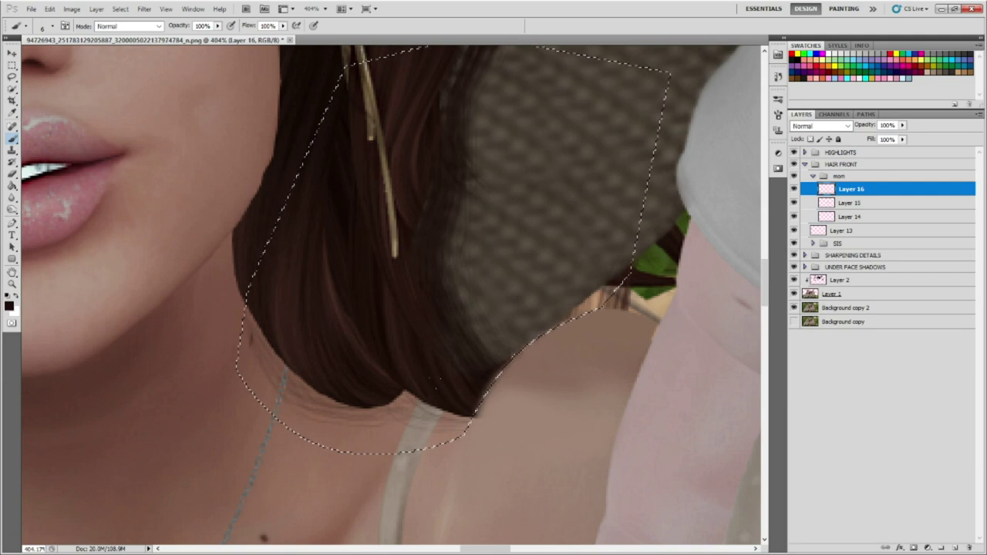
scroll(370, 324, "down", 5)
scroll(463, 370, "up", 1)
scroll(463, 370, "up", 1)
Deselect, then paint darker strands down the hair's right side and beside the earring.
key("ctrl+d")
key("m")
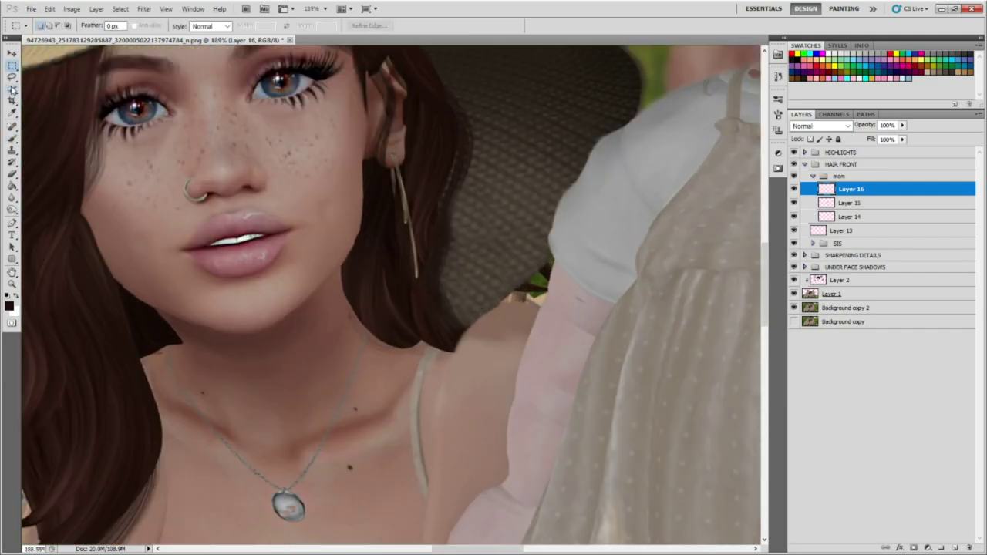
key("b")
scroll(366, 308, "up", 3)
scroll(361, 241, "down", 3)
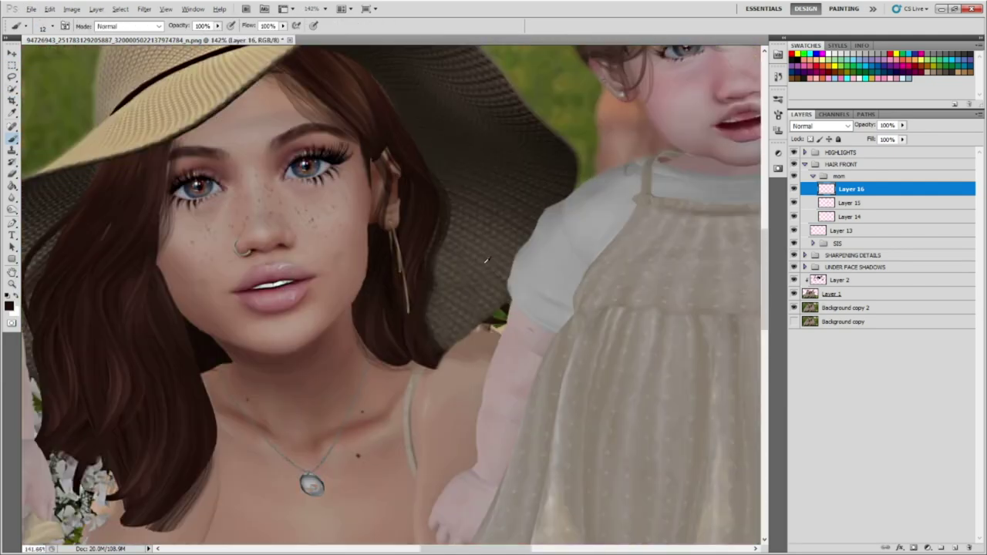
scroll(472, 328, "up", 2)
scroll(412, 290, "down", 3)
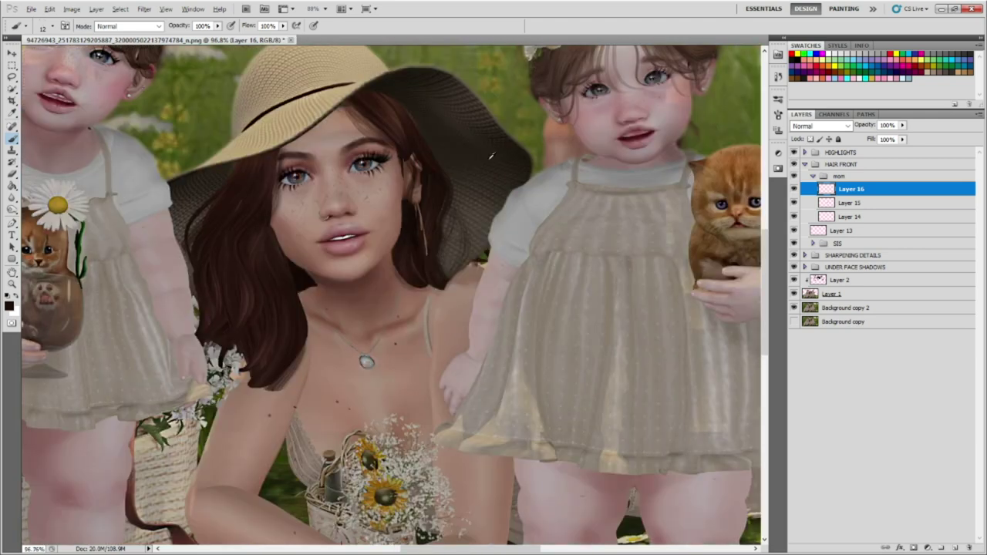
scroll(415, 312, "up", 3)
scroll(409, 369, "down", 2)
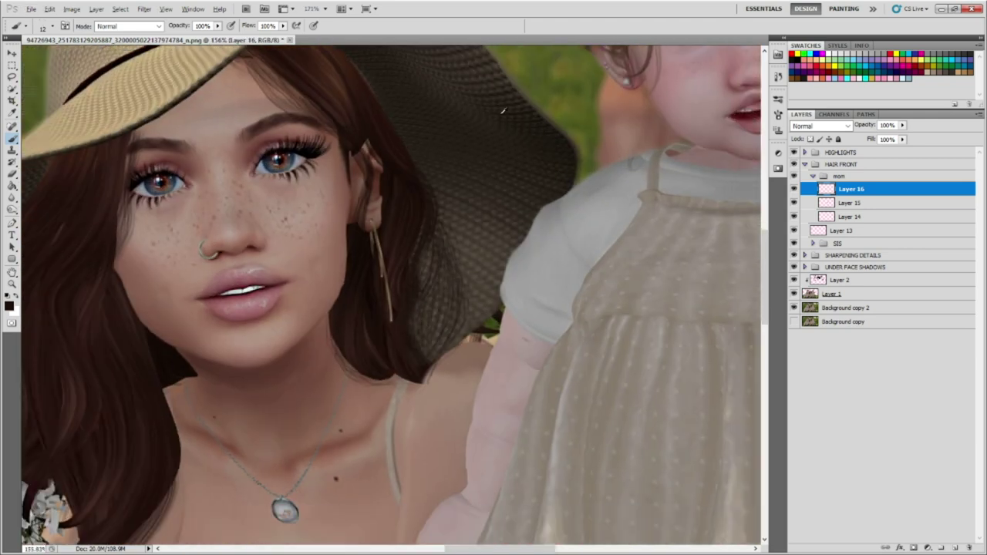
scroll(469, 167, "up", 1)
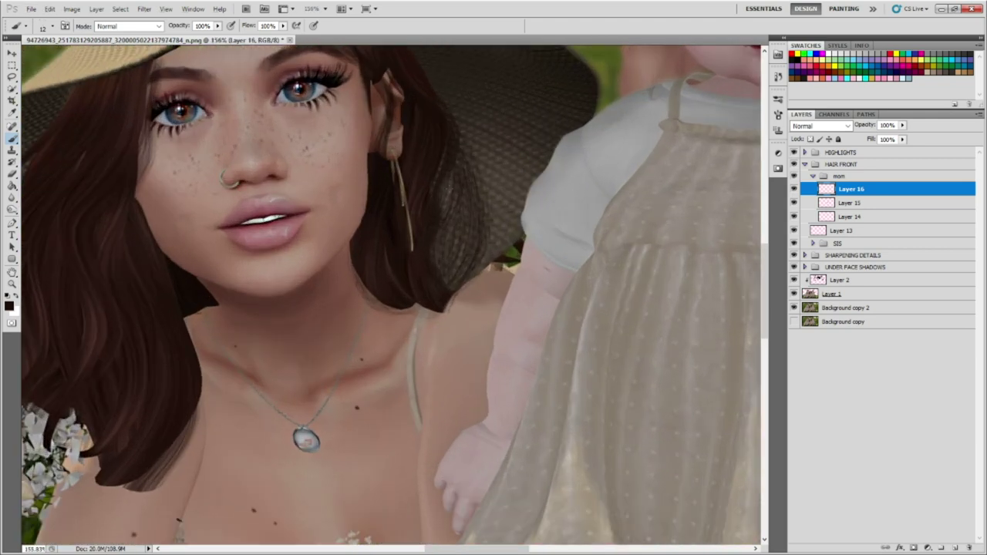
scroll(432, 223, "down", 3)
scroll(440, 213, "up", 3)
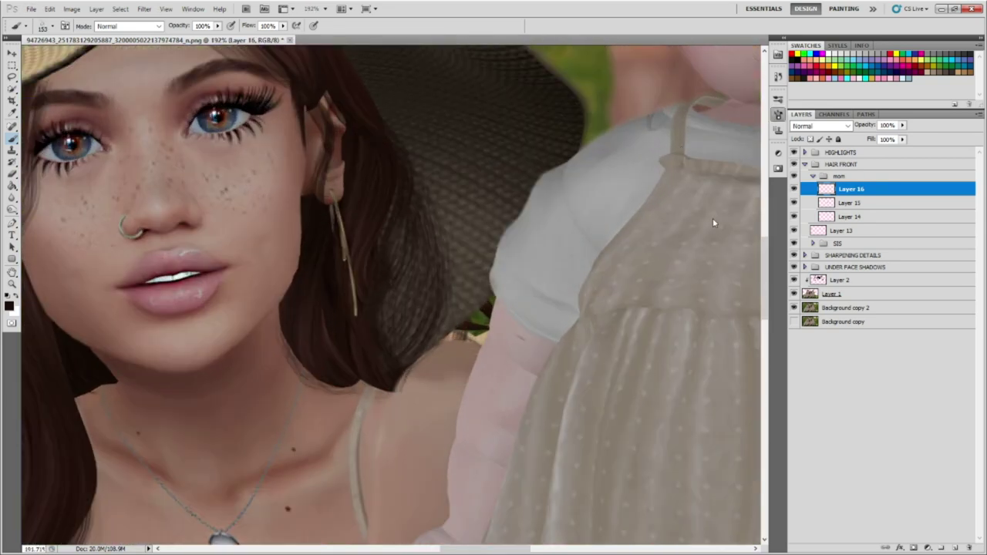
scroll(324, 324, "up", 2)
scroll(355, 385, "down", 4)
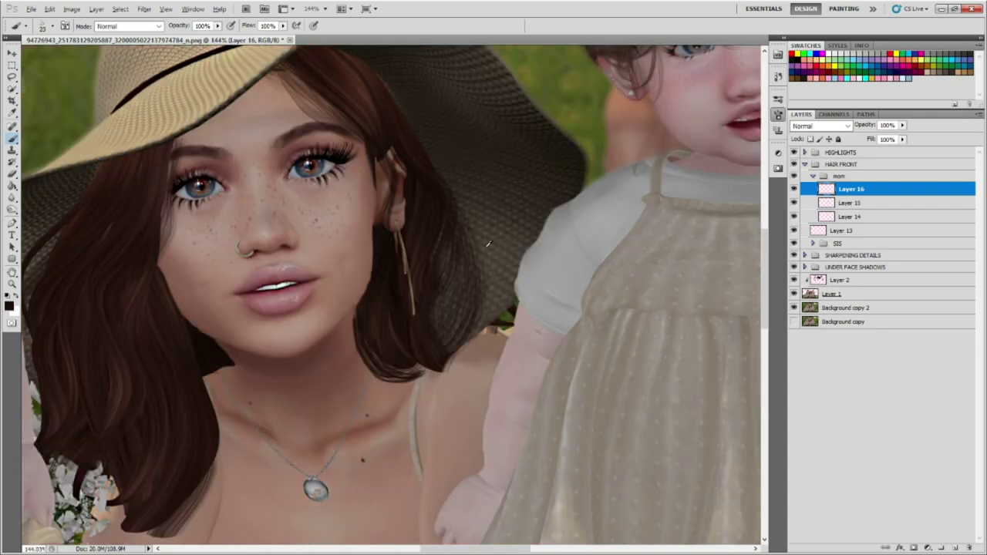
scroll(436, 255, "up", 3)
mouse_move(435, 254)
left_mouse_down()
mouse_move(441, 342)
mouse_move(468, 309)
mouse_move(494, 417)
left_mouse_up()
scroll(463, 386, "down", 3)
scroll(351, 330, "up", 3)
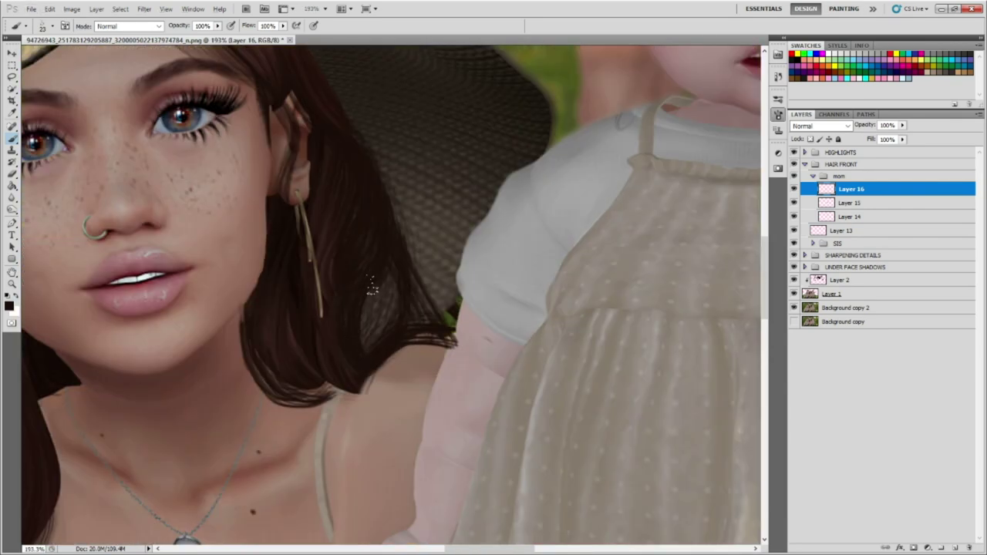
left_click_drag(355, 283, 420, 314)
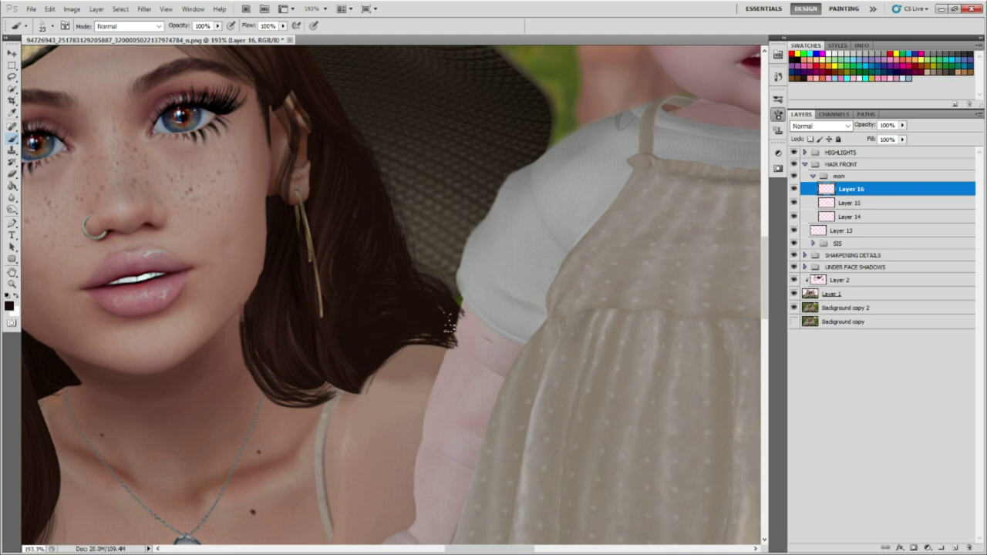
scroll(450, 324, "down", 3)
scroll(447, 262, "up", 4)
Add Layer 17, then Layer 18 on top of it for more hair strands.
key("ctrl+shift+alt+n")
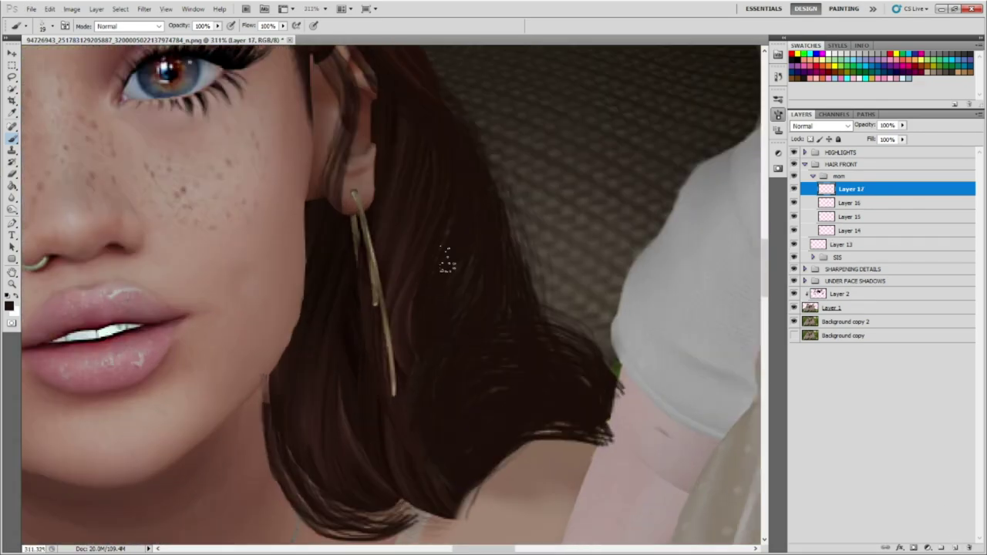
scroll(463, 89, "down", 2)
scroll(451, 417, "down", 5)
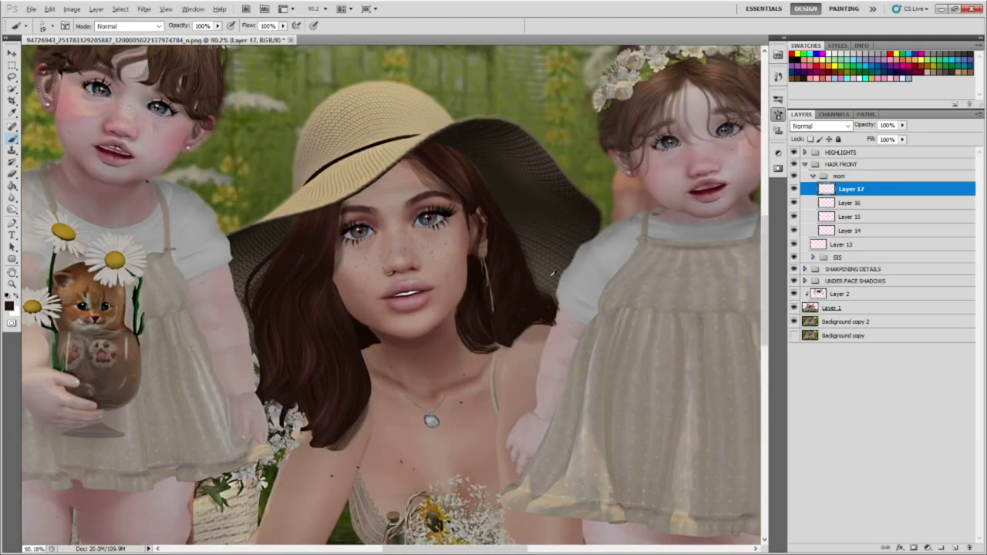
scroll(535, 312, "up", 5)
scroll(379, 126, "up", 1)
scroll(385, 258, "up", 2)
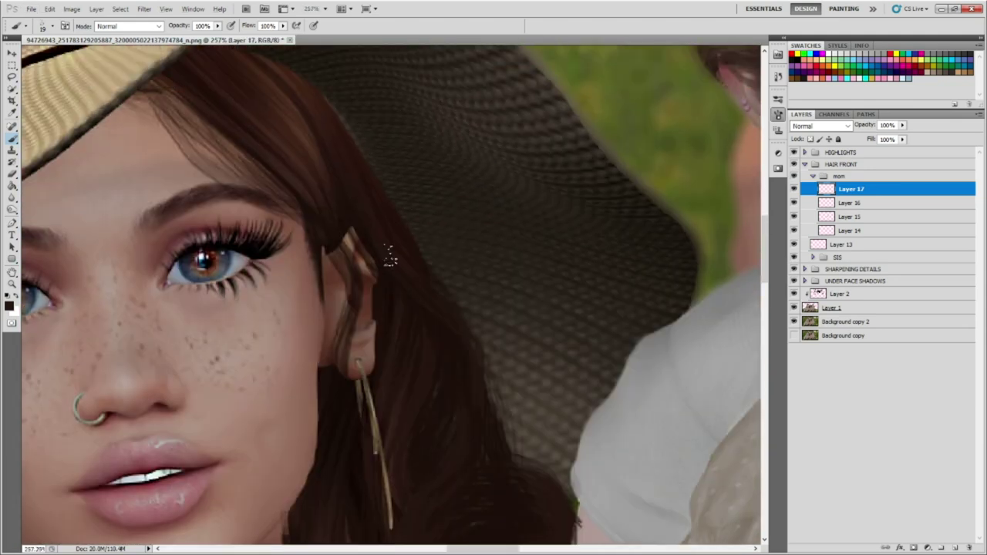
scroll(402, 176, "down", 3)
scroll(370, 78, "down", 5)
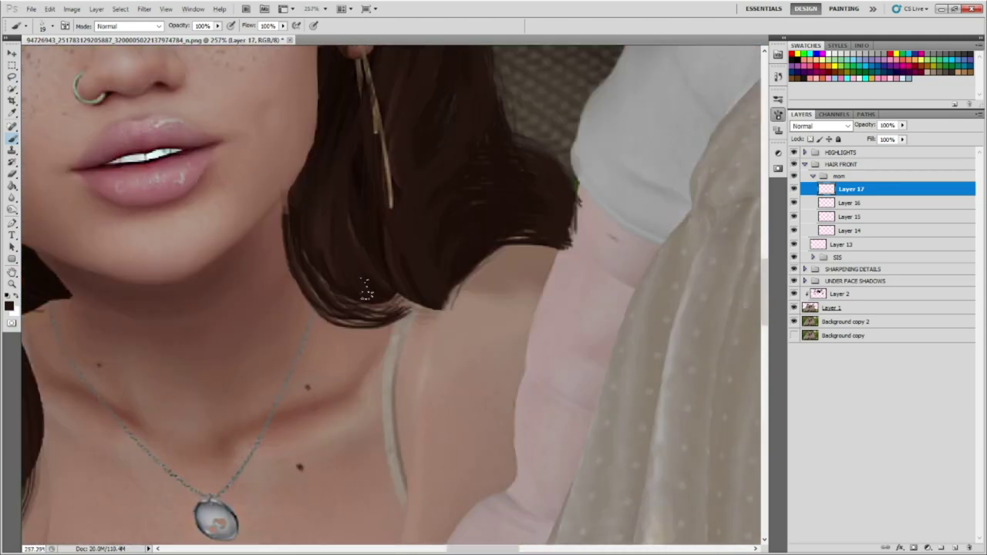
scroll(344, 251, "down", 5)
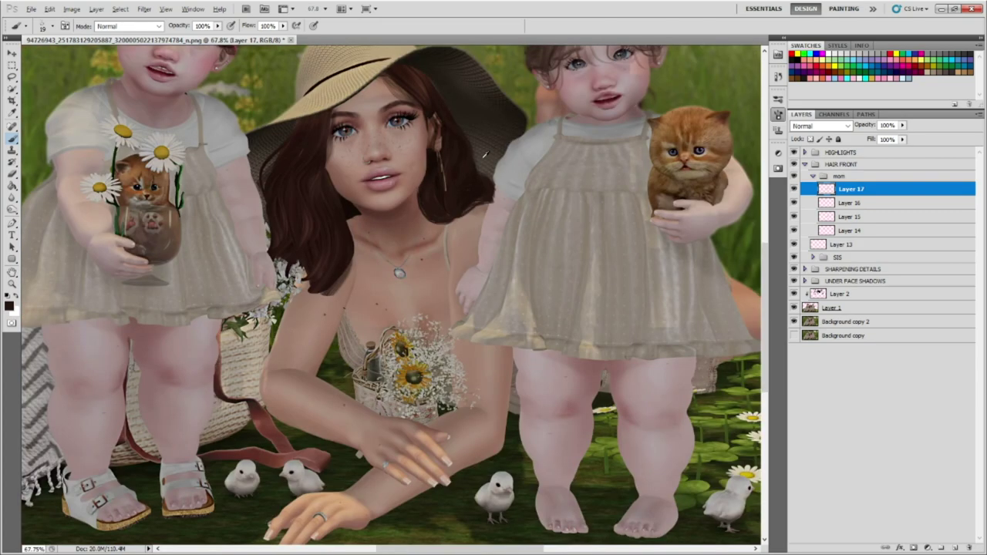
scroll(324, 116, "up", 4)
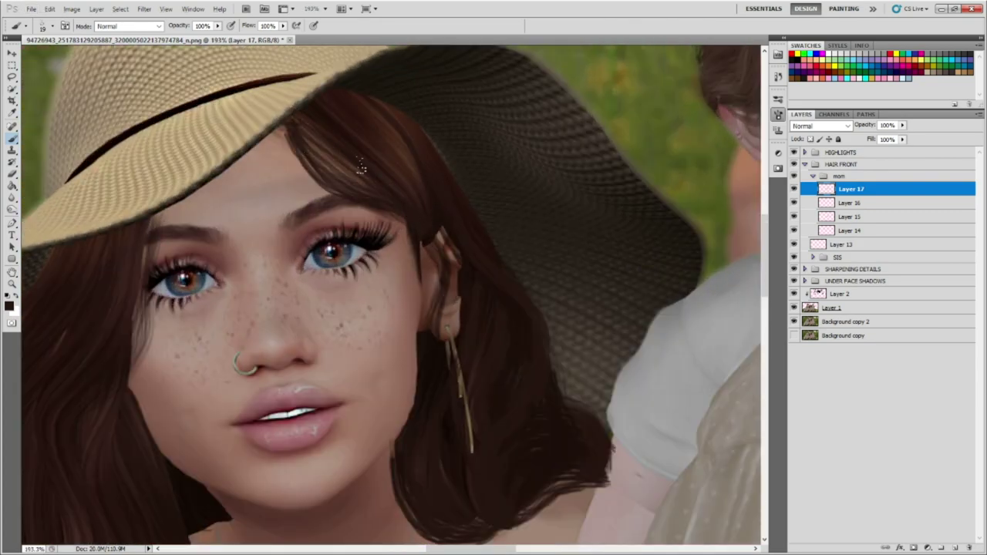
scroll(362, 171, "down", 5)
scroll(235, 221, "up", 3)
scroll(235, 221, "up", 4)
left_click(955, 547)
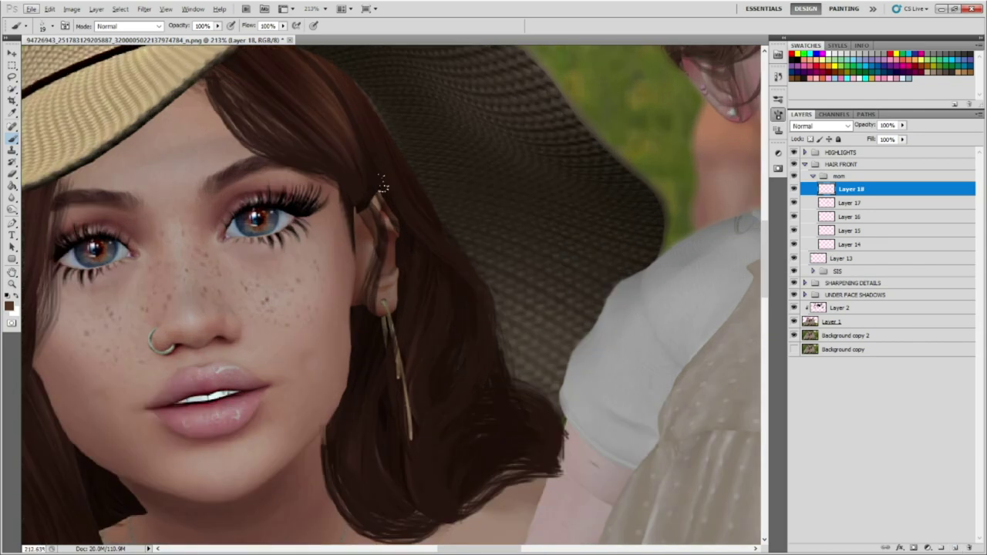
On Layer 16, smudge the right hair edge outward into soft strands.
key("r")
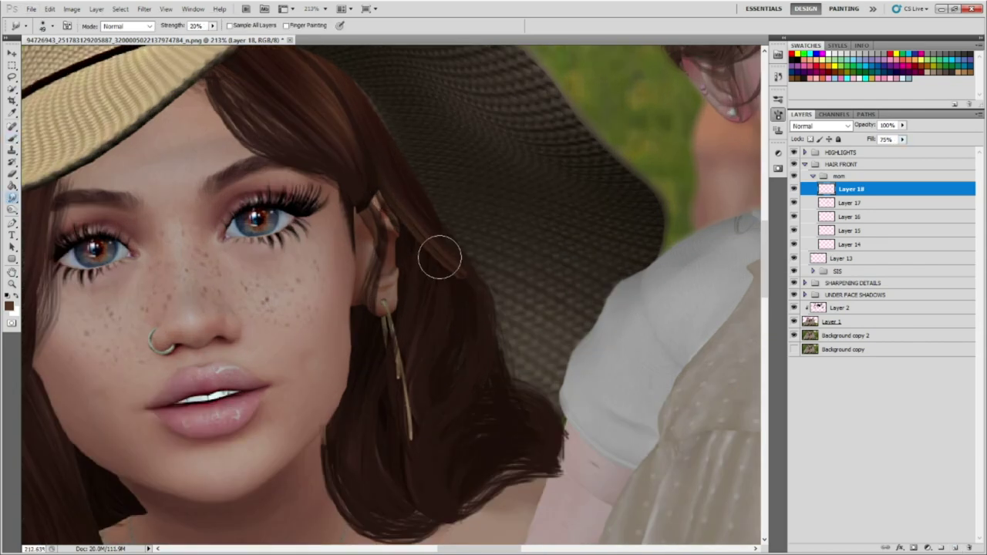
scroll(486, 183, "down", 6)
scroll(486, 182, "up", 3)
key("b")
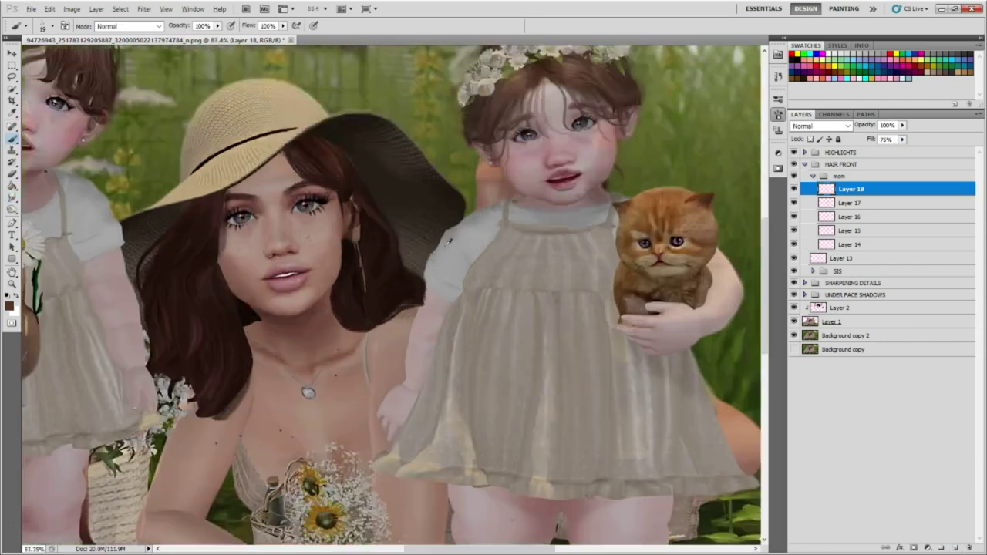
scroll(485, 183, "up", 2)
left_click(887, 202)
left_click(895, 217)
key("r")
scroll(437, 320, "up", 3)
left_click_drag(494, 301, 543, 328)
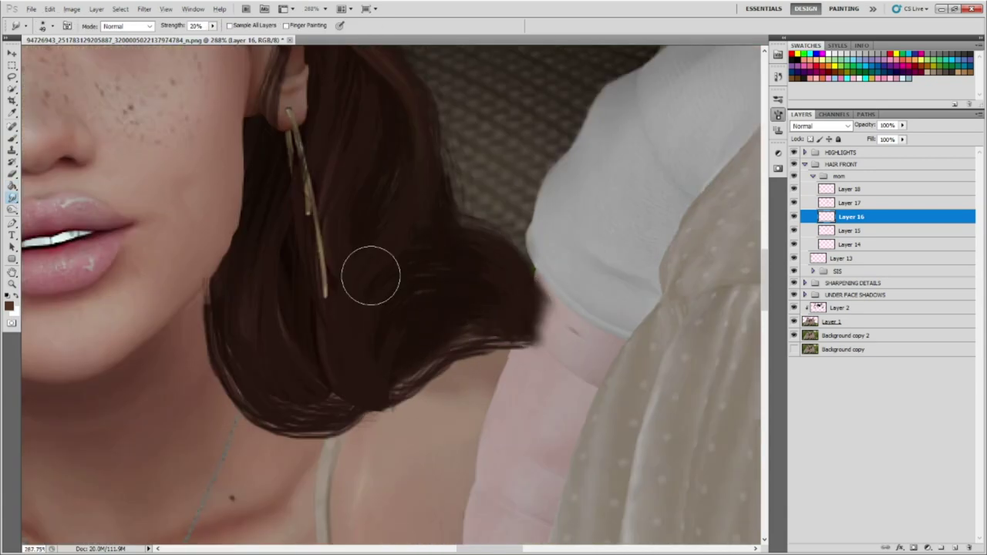
scroll(357, 309, "up", 3)
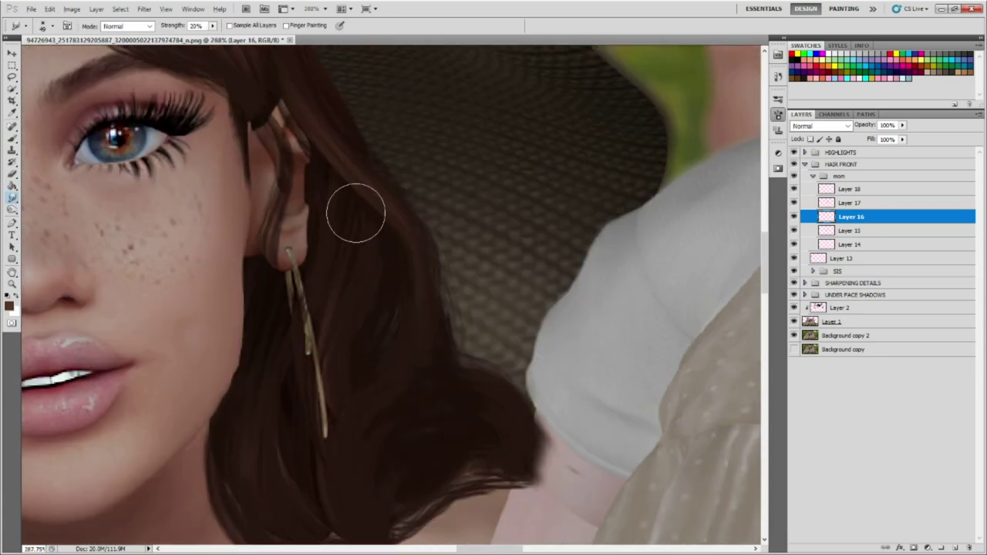
Alternate Brush and Smudge on Layers 17 and 18 to refine the hair ends.
key("alt+bracketright")
scroll(375, 449, "down", 3)
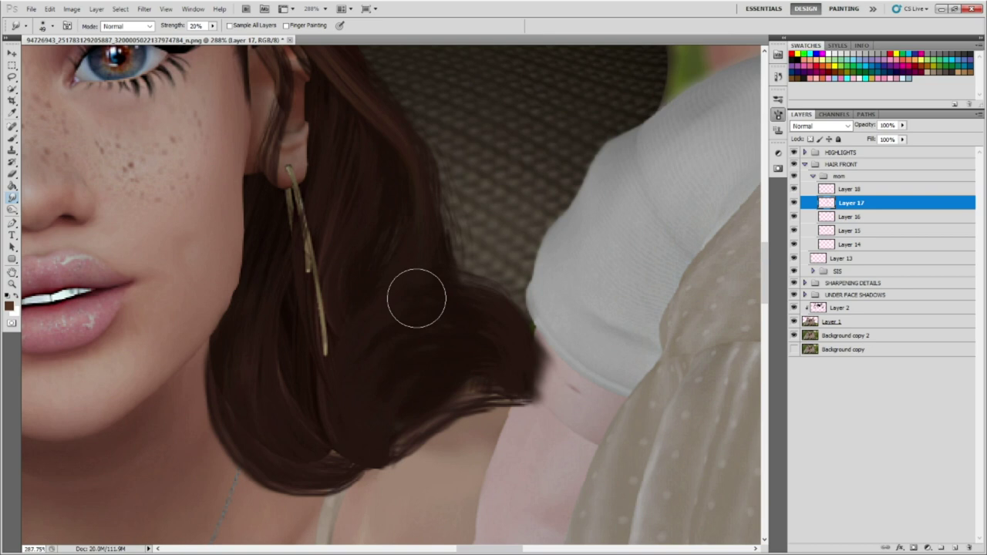
scroll(417, 298, "down", 3)
scroll(408, 265, "down", 3)
scroll(206, 192, "up", 5)
key("alt+bracketright")
key("b")
key("alt+bracketleft")
key("alt+bracketright")
key("r")
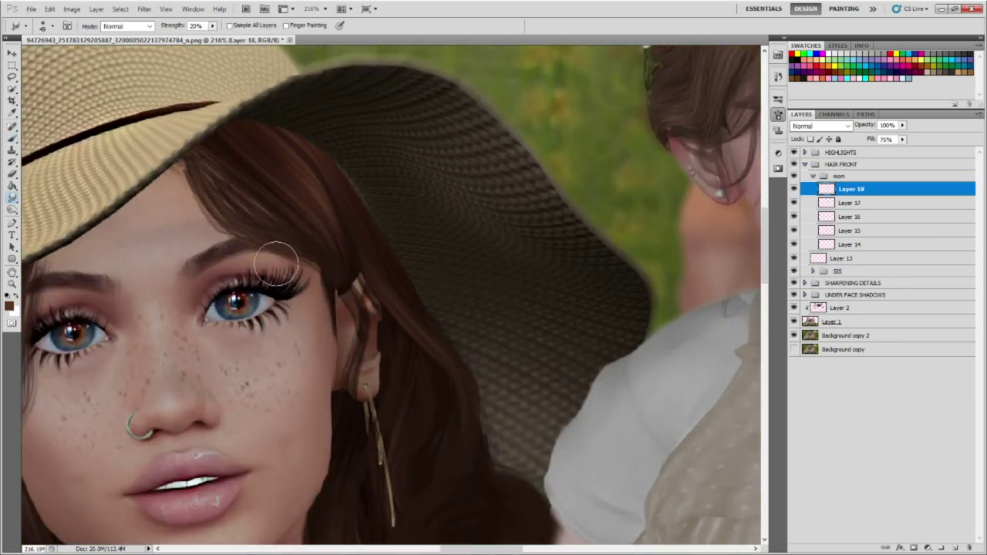
scroll(145, 192, "down", 2)
key("alt+bracketleft")
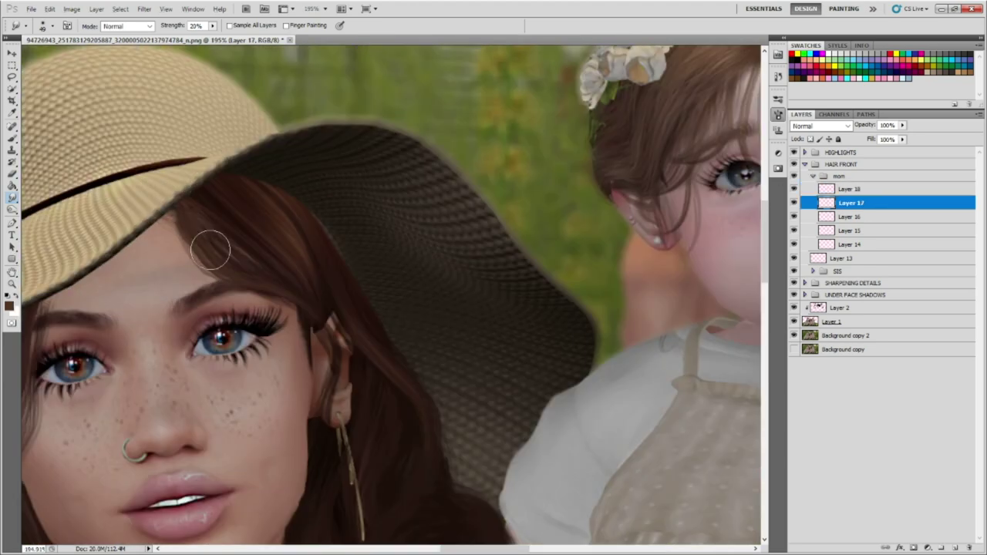
scroll(285, 273, "down", 3)
scroll(462, 293, "down", 2)
scroll(463, 232, "up", 2)
key("b")
scroll(347, 255, "up", 2)
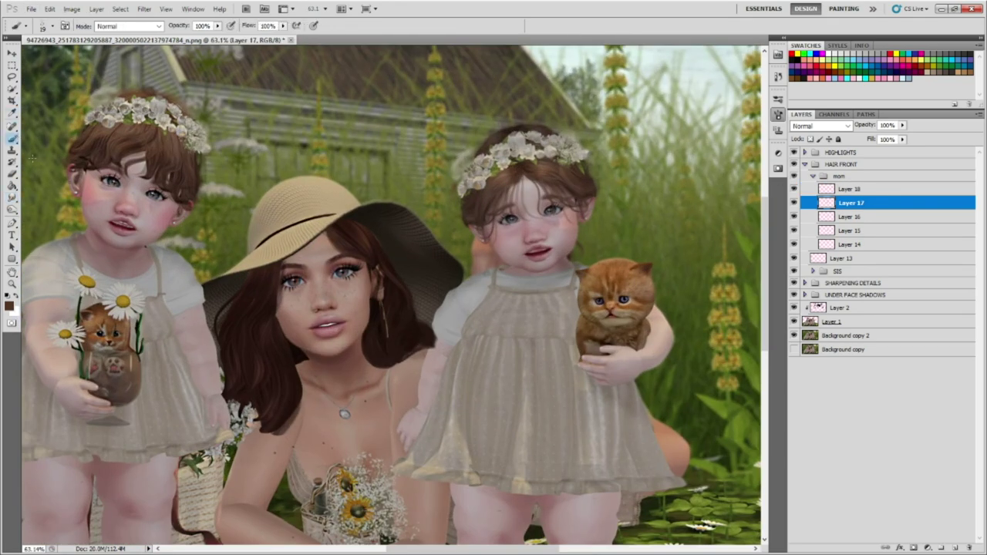
scroll(231, 278, "up", 2)
key("alt+bracketright")
scroll(104, 334, "down", 1)
scroll(131, 278, "up", 2)
scroll(154, 221, "down", 1)
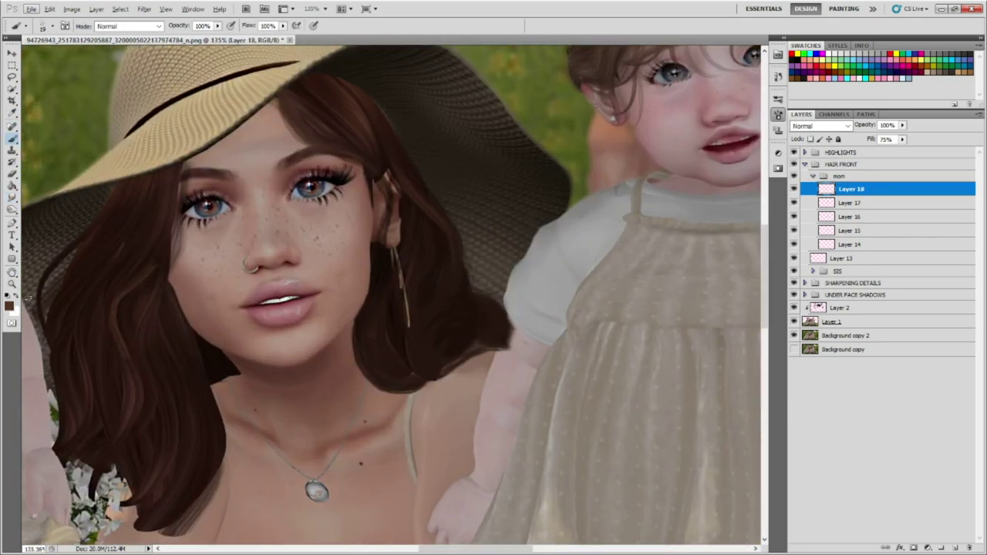
scroll(207, 280, "up", 1)
Smudge Layer 18's darker strands into the hair ends beside the right shoulder.
key("r")
scroll(183, 361, "up", 1)
scroll(182, 360, "down", 1)
scroll(339, 294, "down", 3)
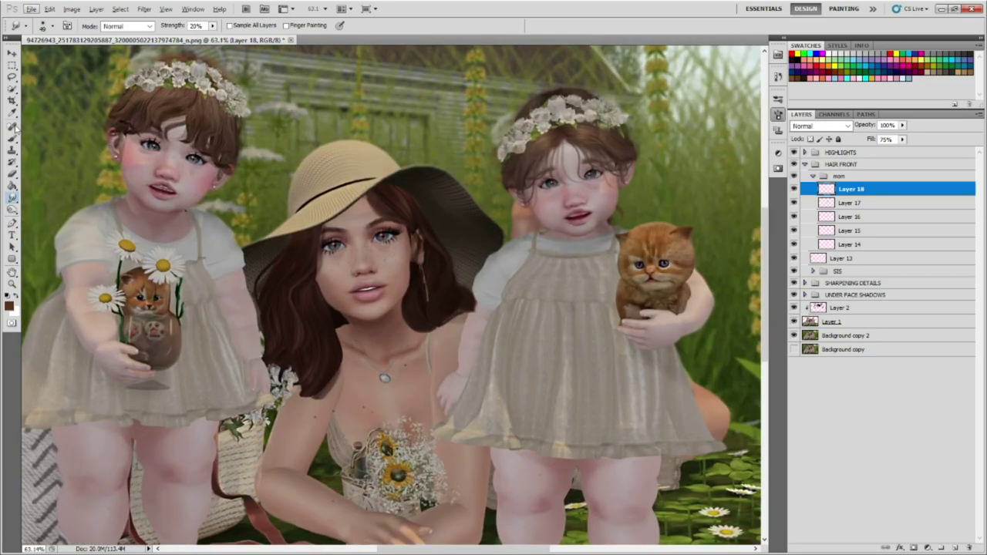
scroll(232, 270, "up", 3)
scroll(199, 341, "down", 3)
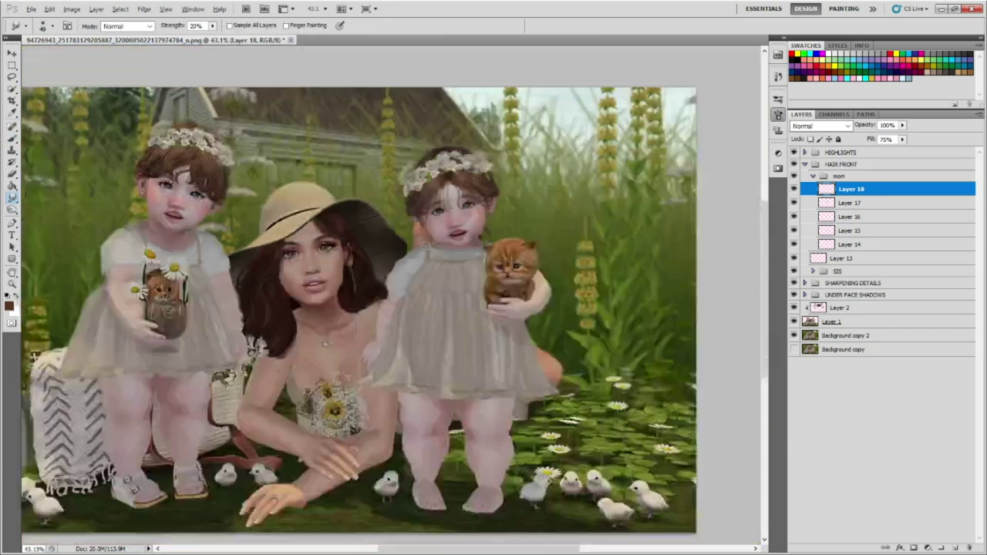
scroll(255, 355, "up", 1)
scroll(309, 371, "up", 2)
scroll(333, 377, "up", 1)
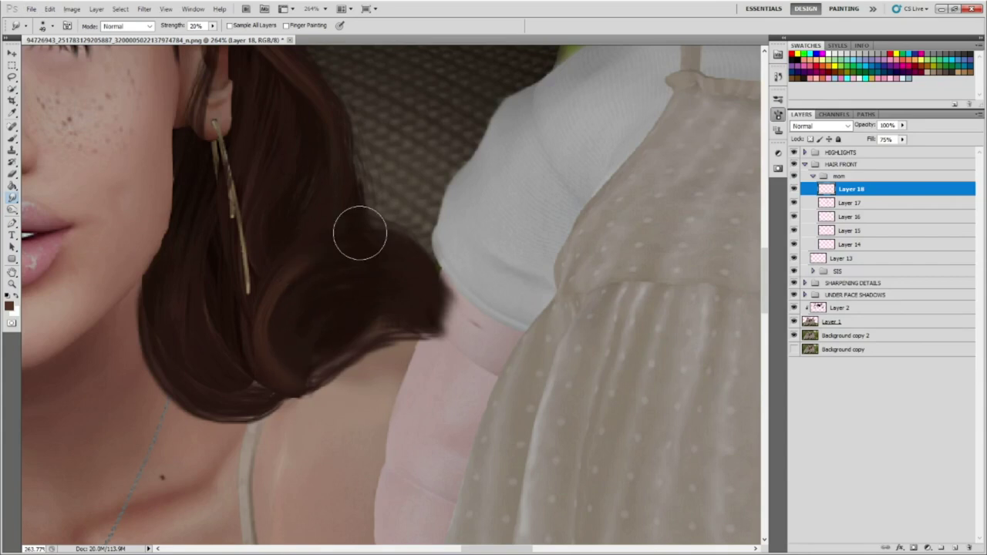
scroll(360, 229, "down", 3)
key("b")
scroll(443, 368, "up", 2)
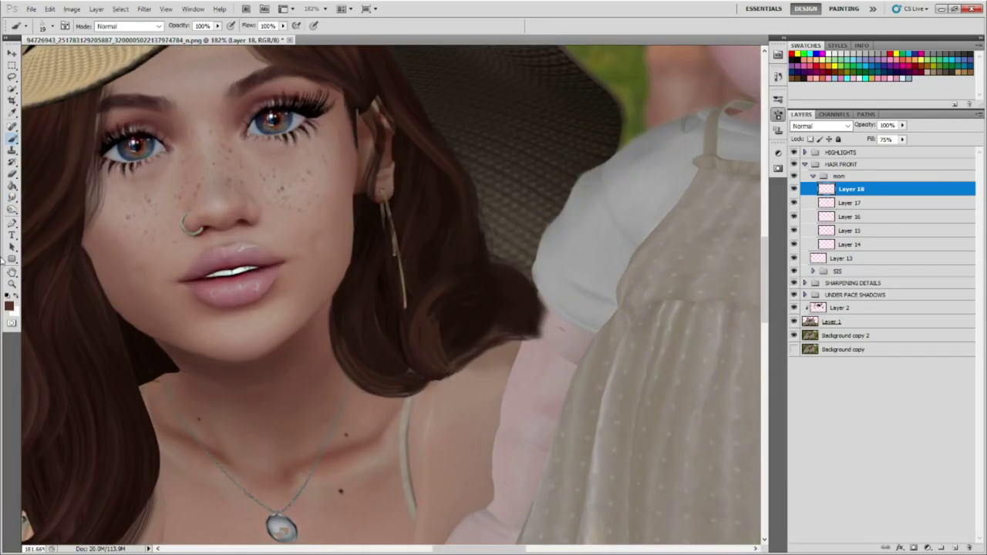
left_click(12, 198)
scroll(495, 342, "down", 3)
scroll(510, 312, "up", 1)
scroll(528, 270, "up", 1)
scroll(551, 227, "up", 1)
Collapse the mom and HAIR FRONT groups and add a Soft Light layer in HIGHLIGHTS.
scroll(551, 226, "down", 3)
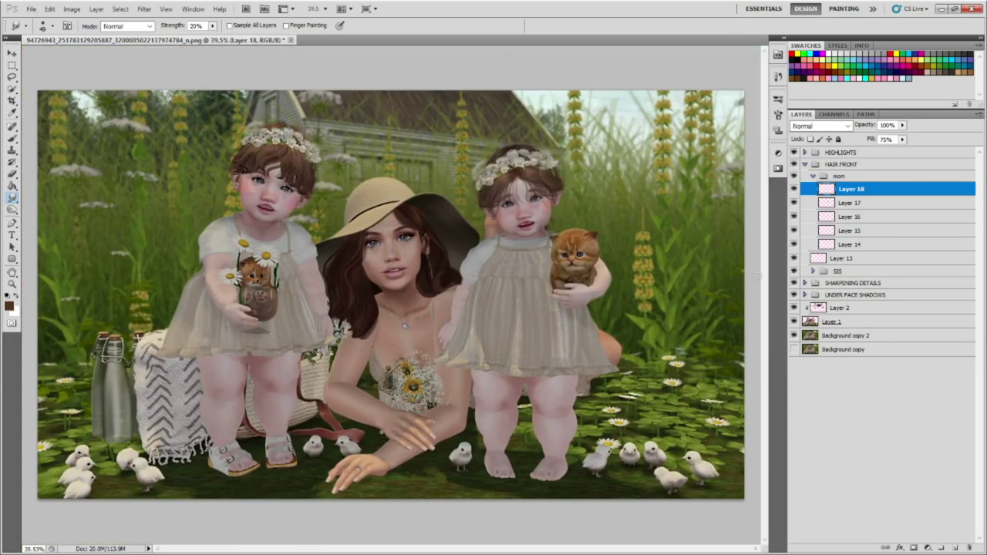
left_click(813, 176)
left_click(837, 201)
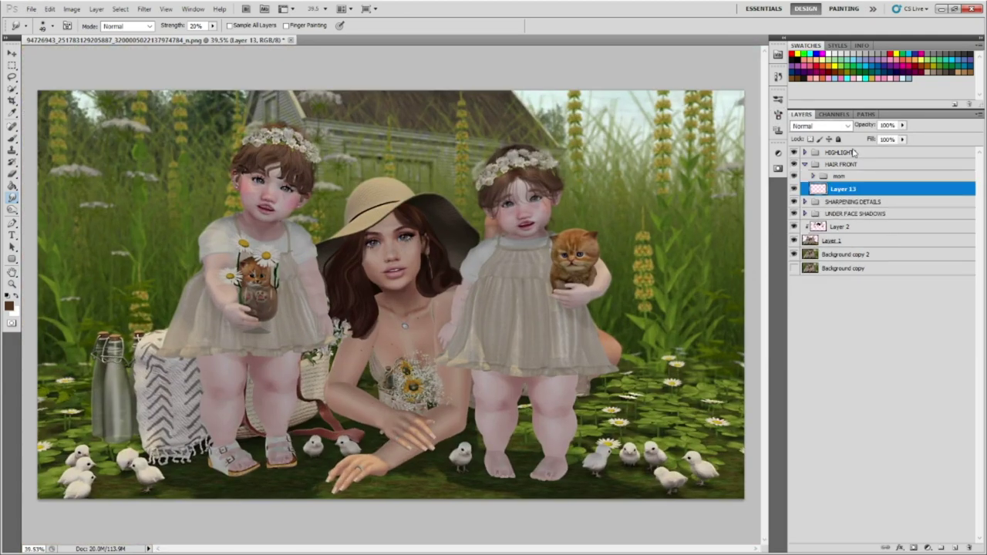
left_click(805, 165)
key("ctrl+shift+alt+n")
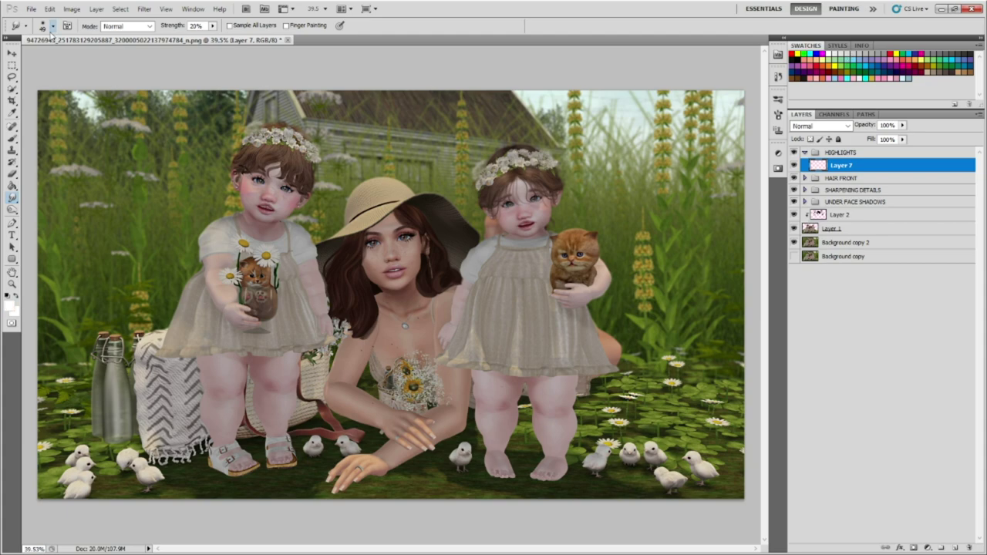
scroll(395, 264, "up", 3)
scroll(395, 264, "up", 4)
scroll(395, 264, "up", 3)
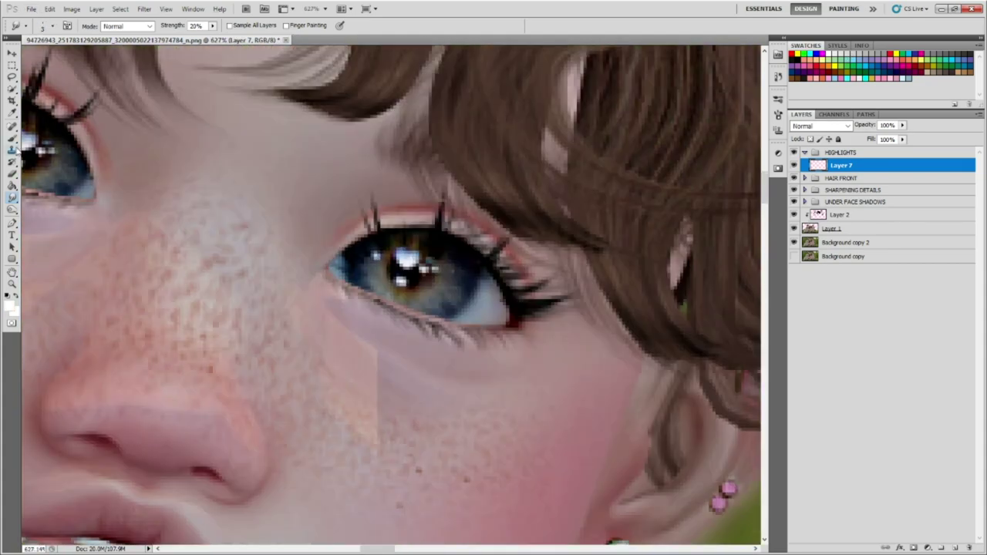
key("b")
key("shift+alt+f")
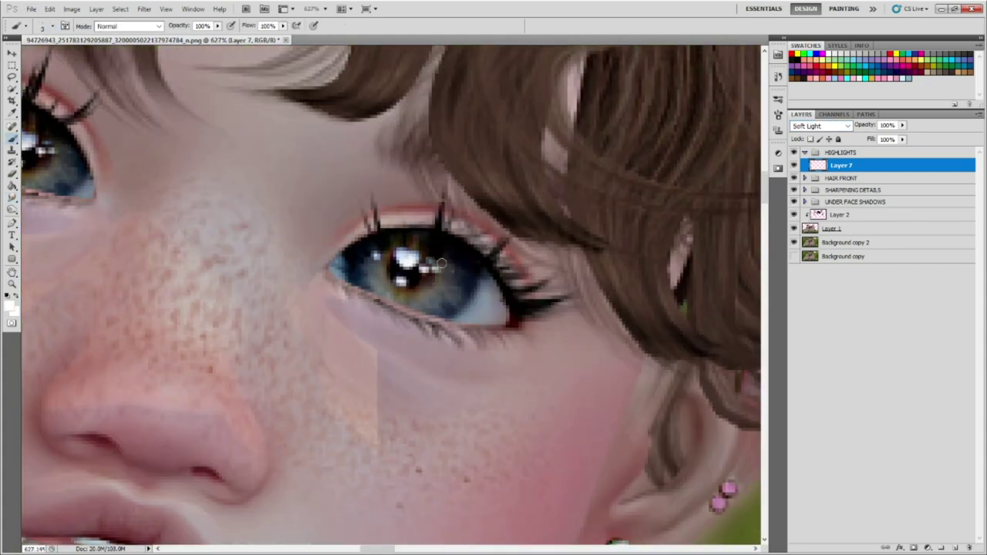
Paint white catchlights into the child's and mother's eyes, tidying them with the Eraser.
scroll(413, 286, "up", 1)
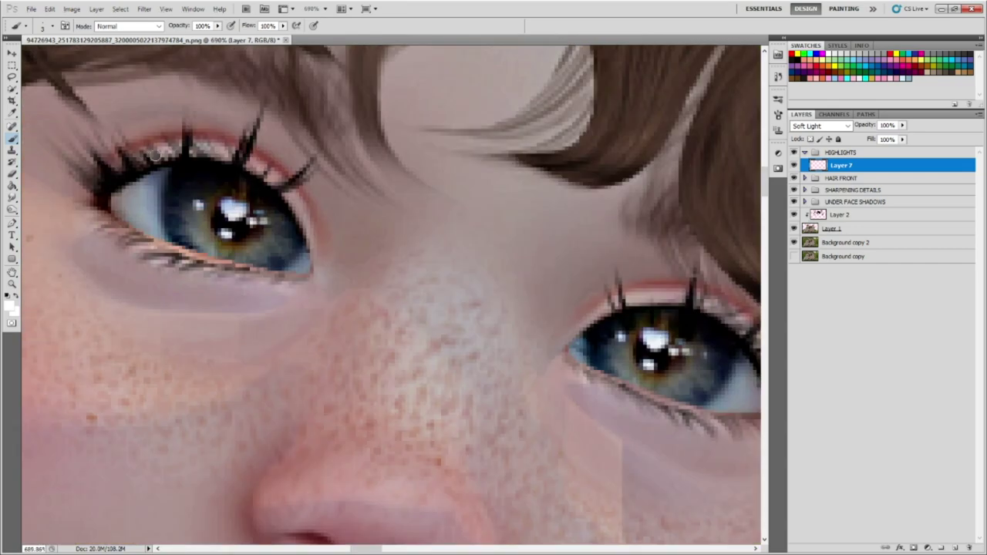
key("e")
scroll(463, 243, "up", 1)
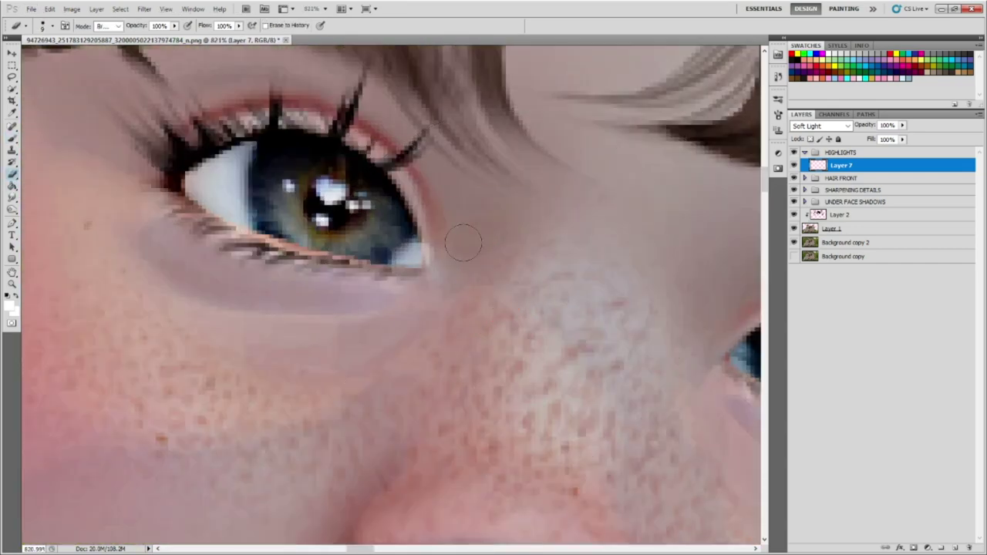
scroll(265, 155, "down", 5)
scroll(385, 293, "up", 3)
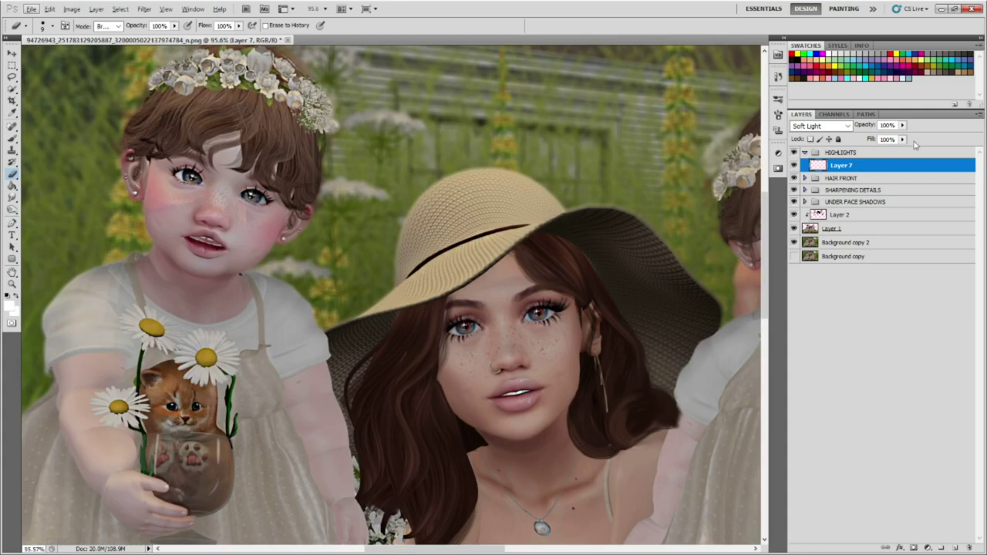
scroll(267, 185, "up", 5)
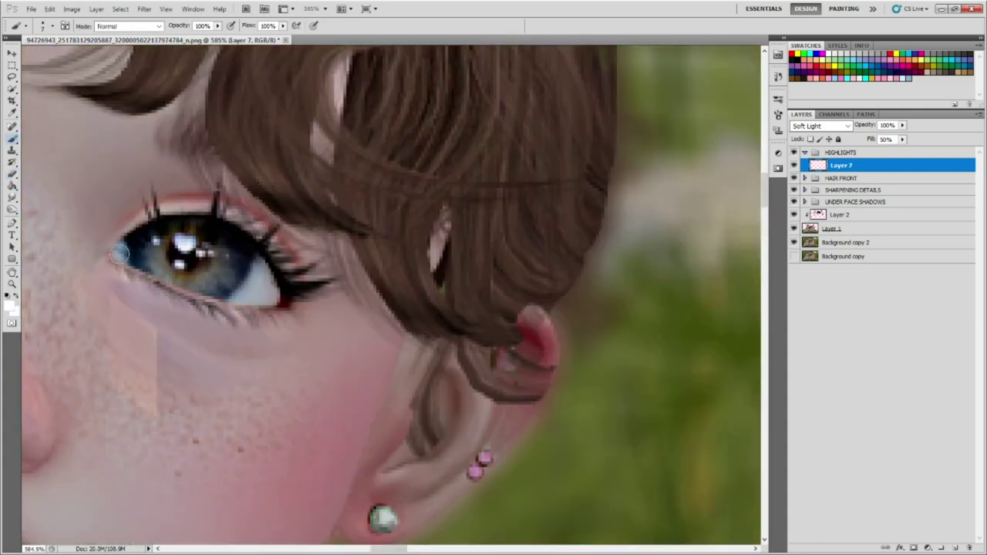
scroll(270, 247, "down", 4)
key("b")
scroll(355, 266, "up", 3)
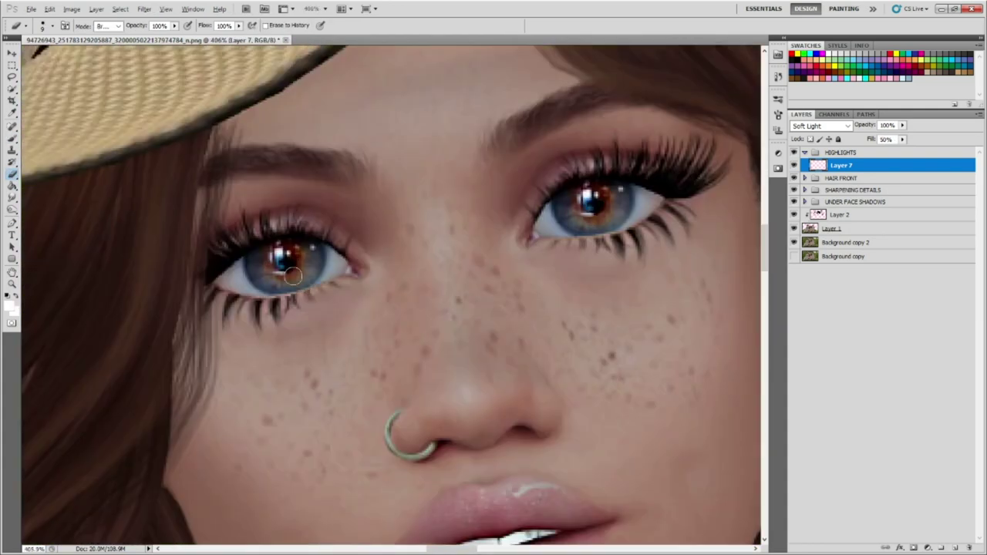
scroll(355, 266, "up", 2)
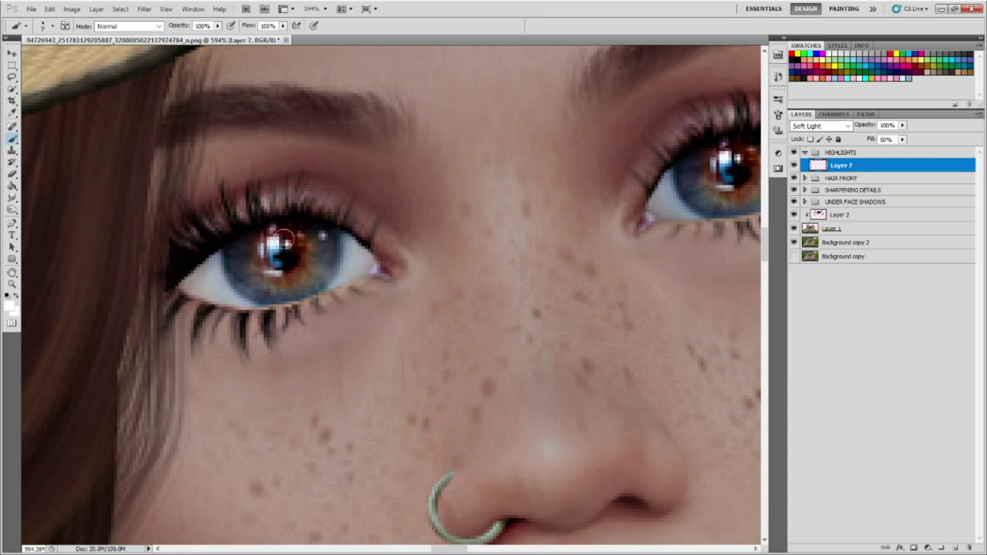
scroll(284, 238, "down", 1)
key("[")
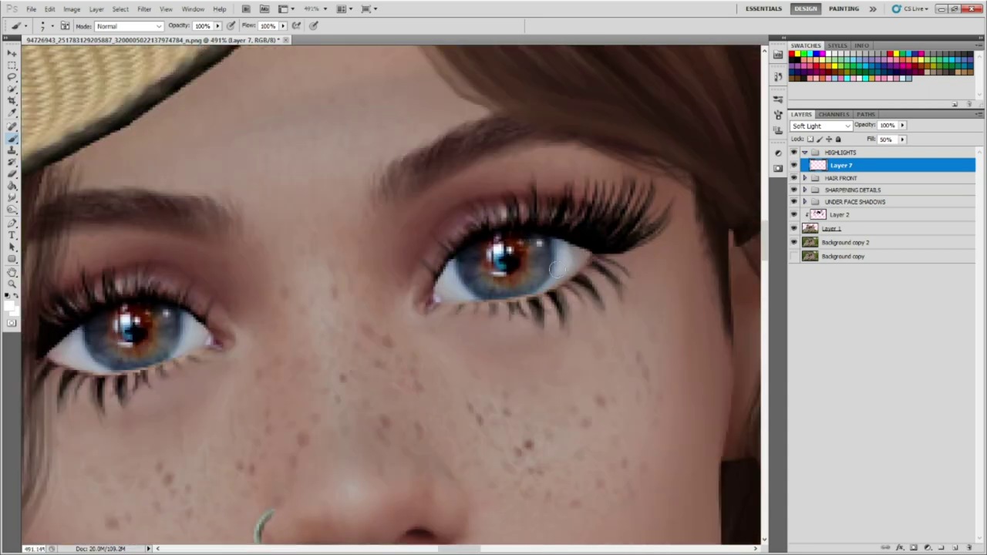
left_click(557, 268)
left_click(12, 176)
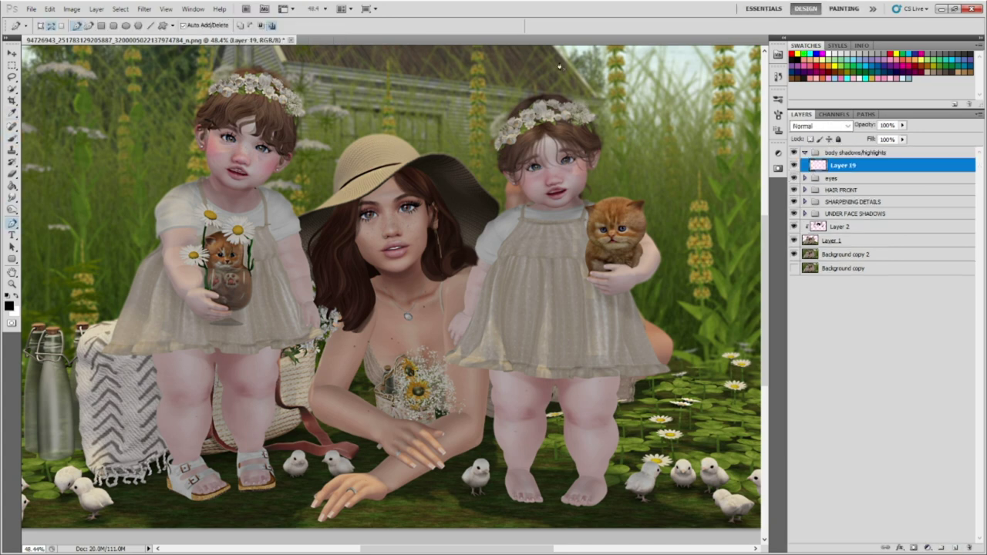
Paint thin dark crease lines on the toddler's neck and arm.
key("r")
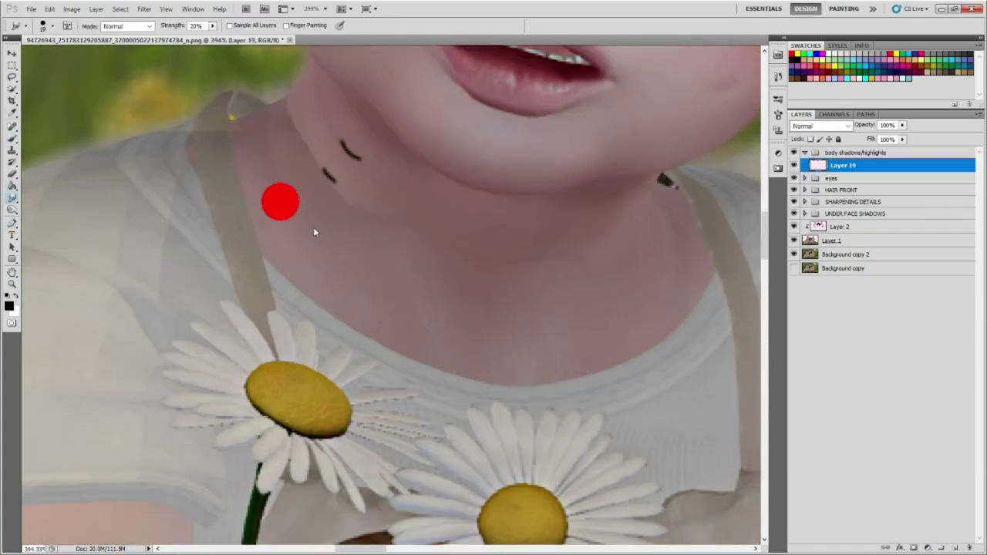
mouse_move(347, 144)
left_mouse_down()
mouse_move(283, 218)
mouse_move(294, 199)
left_mouse_up()
key("b")
key("r")
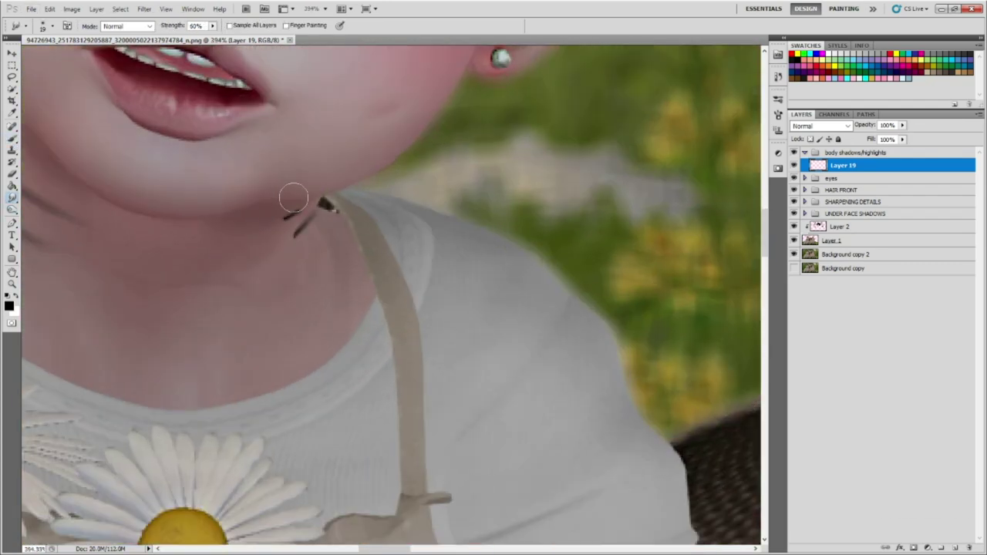
key("b")
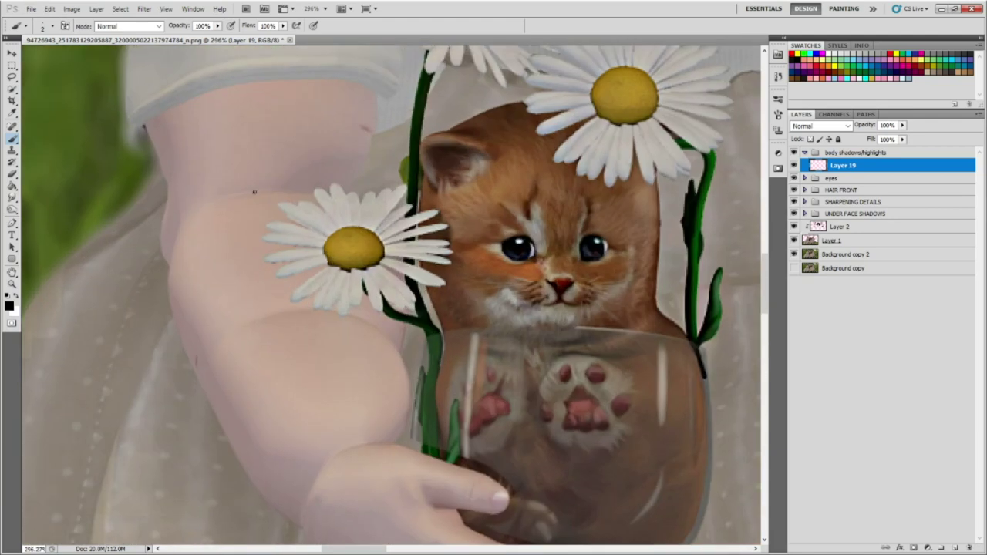
left_click_drag(270, 247, 320, 243)
left_click_drag(182, 171, 172, 199)
Smudge the crease line along the top of the arm into the skin.
key("r")
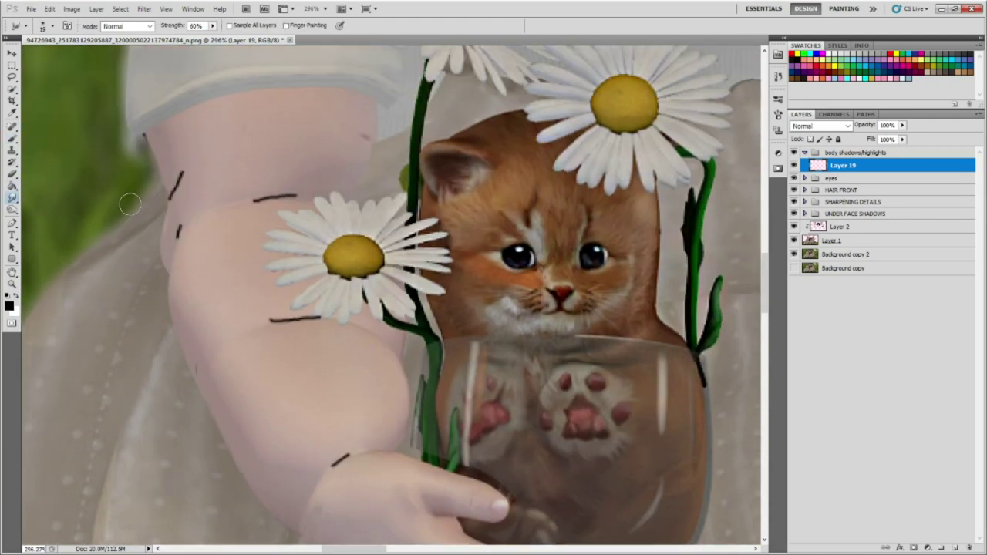
scroll(297, 270, "down", 1)
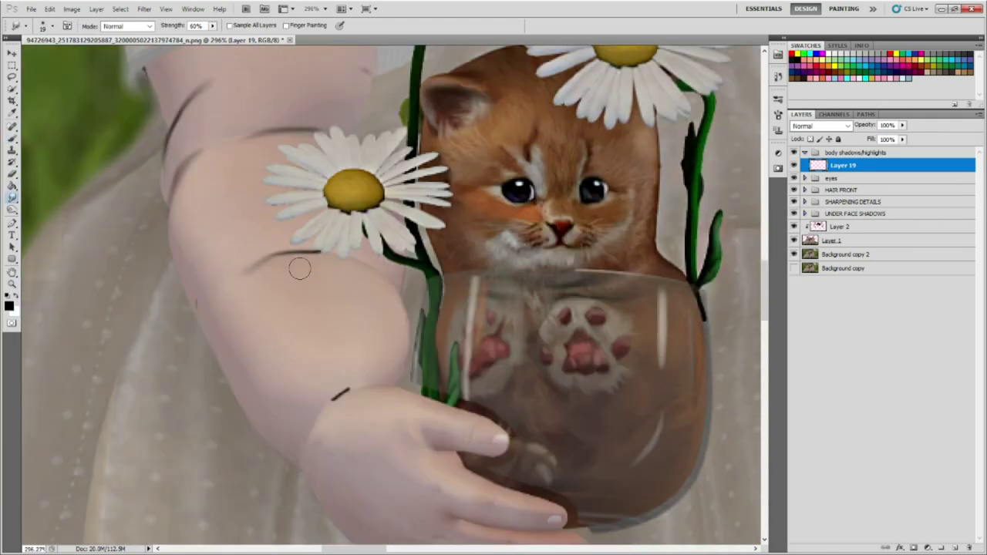
scroll(286, 249, "up", 2)
mouse_move(286, 249)
left_mouse_down()
mouse_move(342, 231)
mouse_move(380, 276)
mouse_move(345, 345)
left_mouse_up()
scroll(378, 289, "down", 3)
scroll(355, 308, "down", 2)
scroll(355, 308, "up", 2)
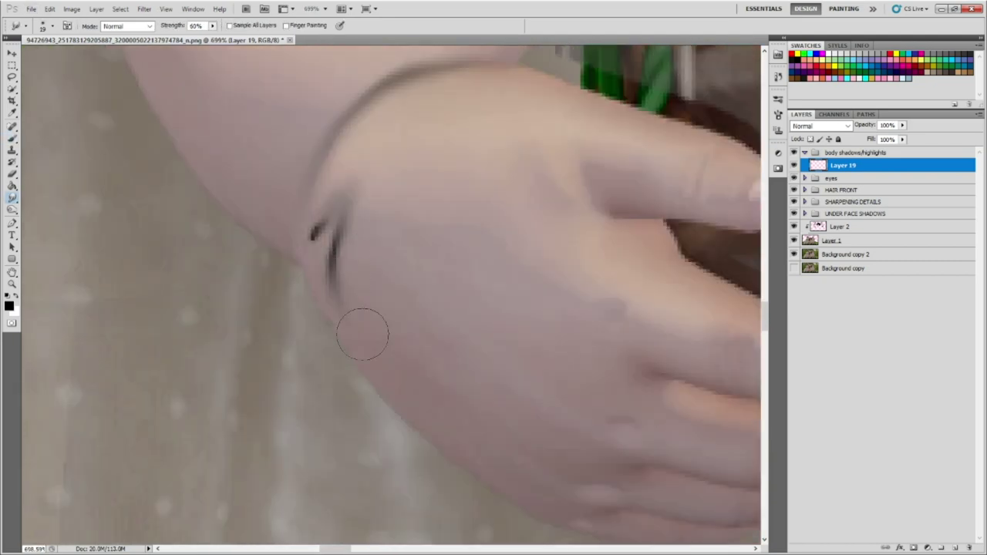
scroll(363, 335, "down", 5)
scroll(217, 347, "up", 5)
key("b")
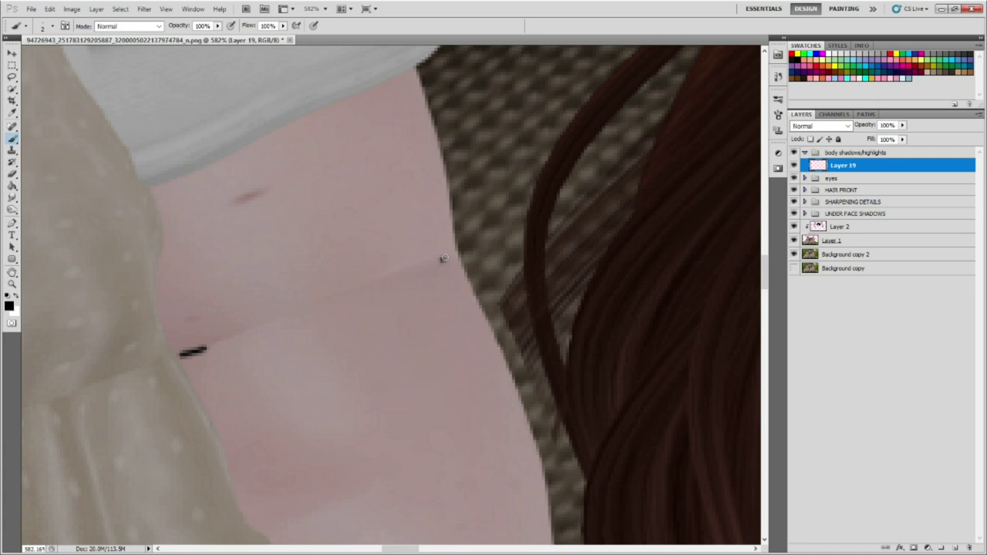
scroll(443, 258, "down", 3)
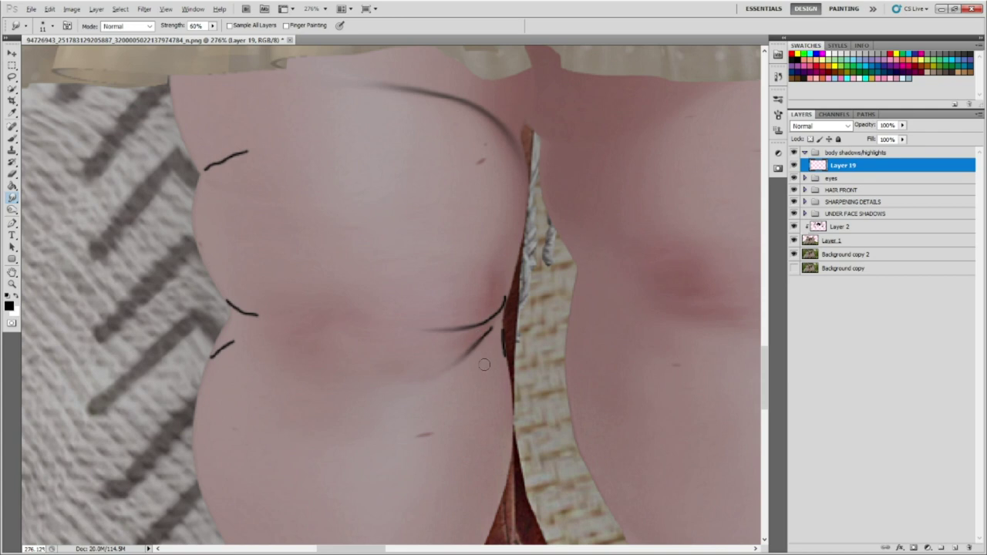
Smudge the crease strokes on the leg and left knee into soft shading.
scroll(483, 364, "up", 3)
left_click_drag(502, 401, 514, 254)
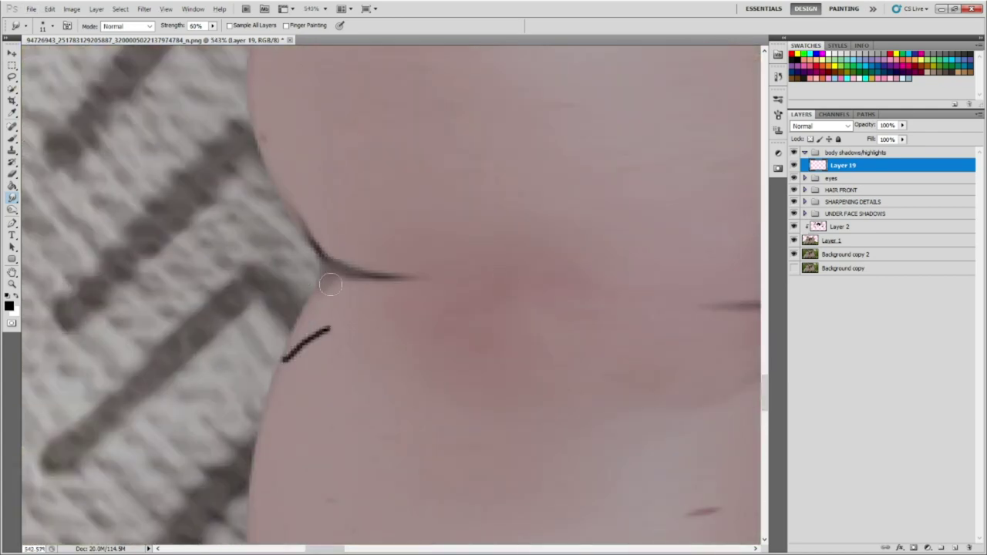
scroll(306, 347, "up", 3)
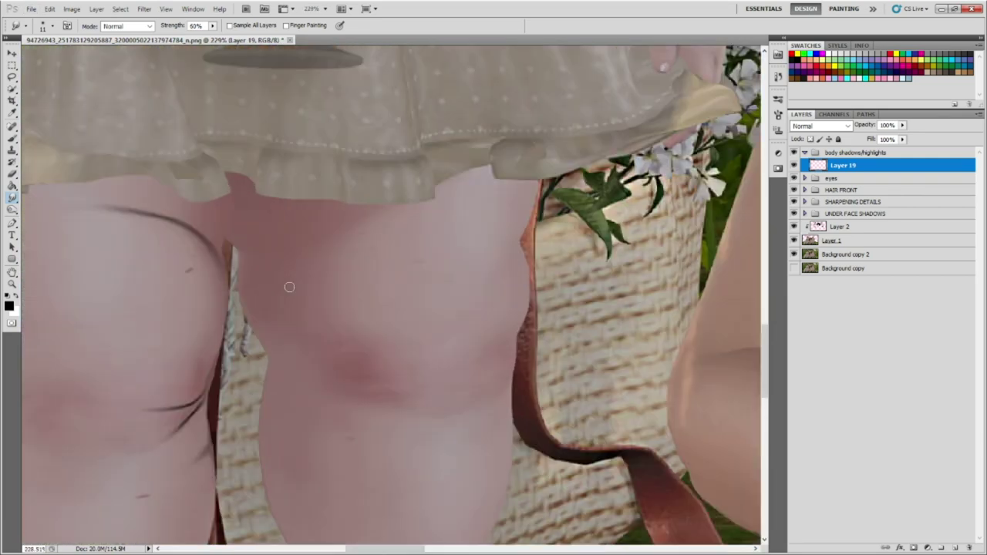
scroll(289, 287, "up", 2)
key("b")
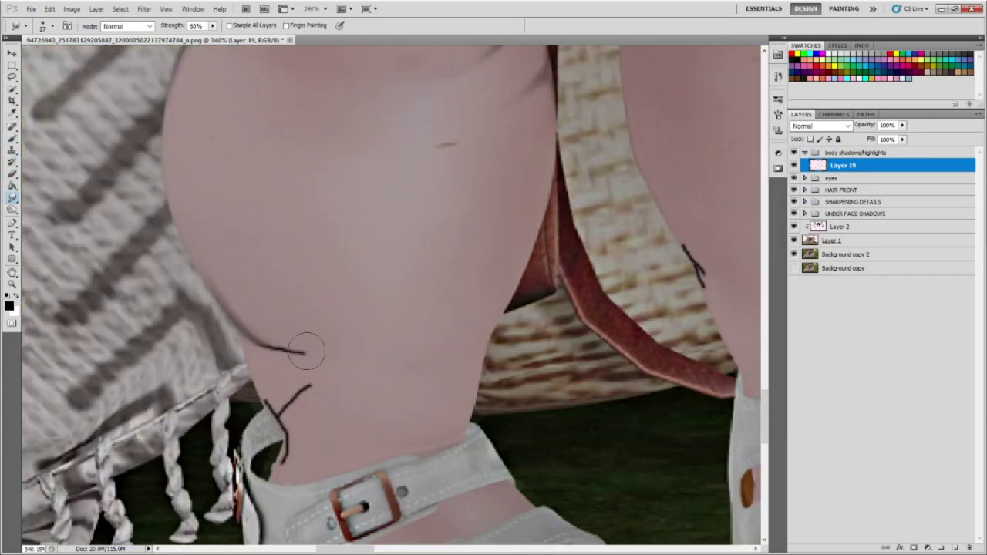
left_click_drag(307, 352, 333, 352)
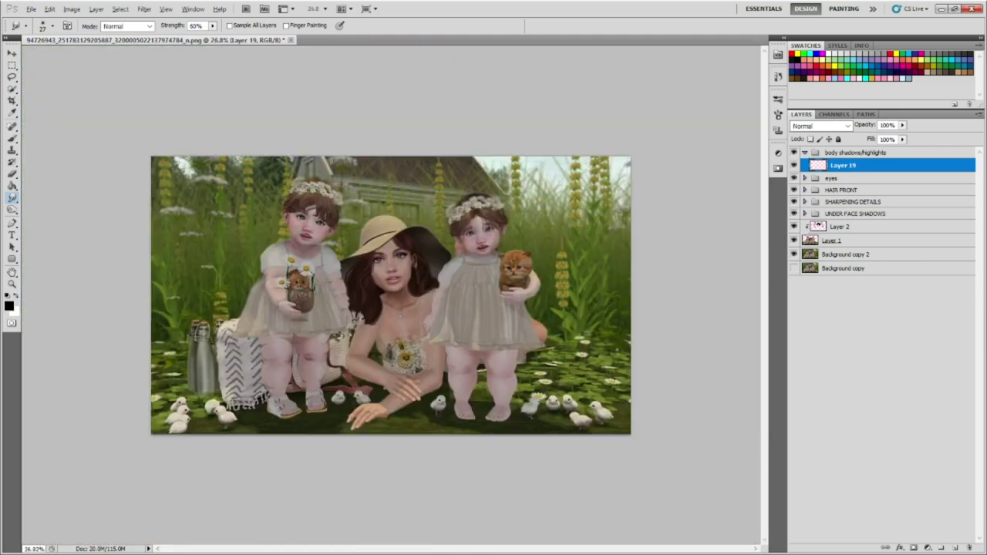
scroll(217, 412, "up", 5)
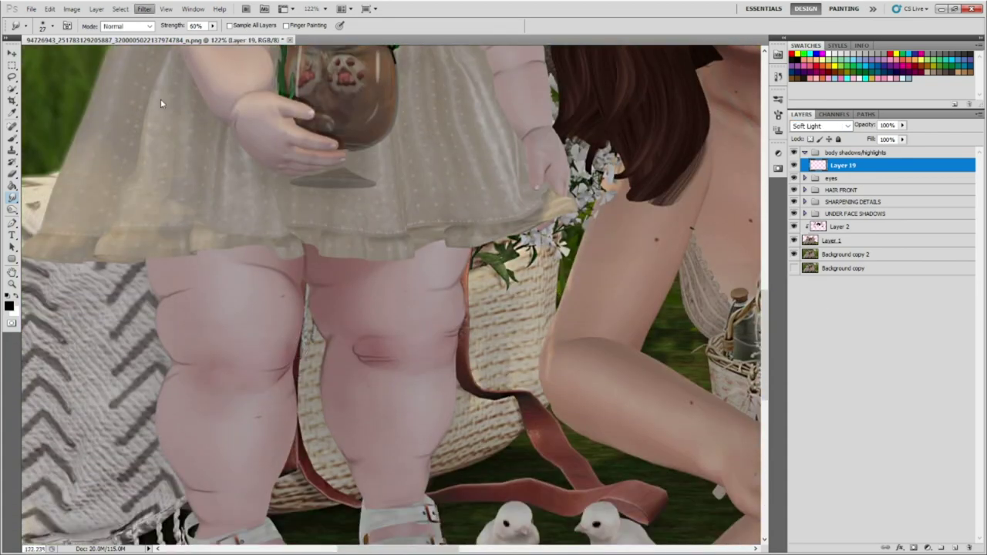
On a new highlight layer, paint white highlight strokes on the knee.
key("space")
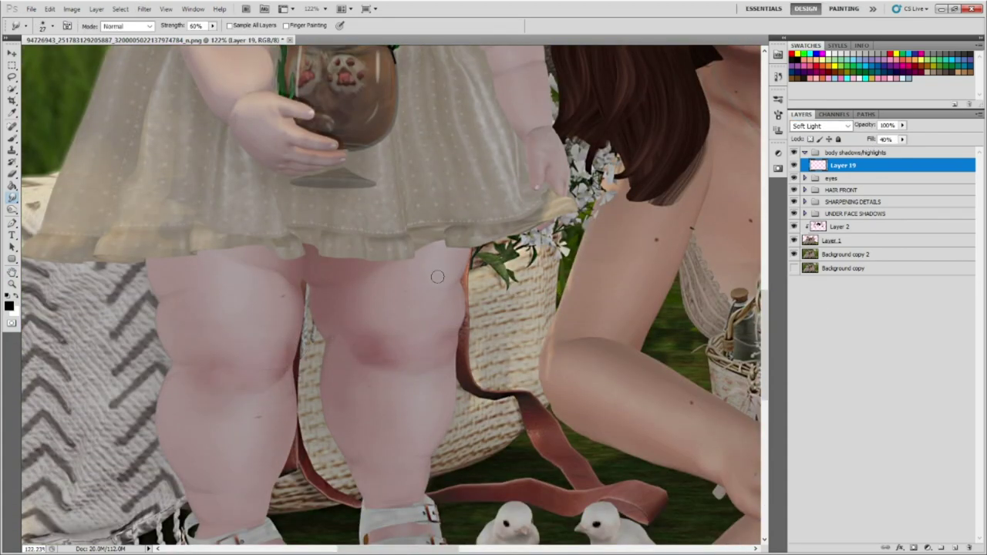
key("ctrl+shift+alt+n")
key("b")
scroll(232, 309, "up", 5)
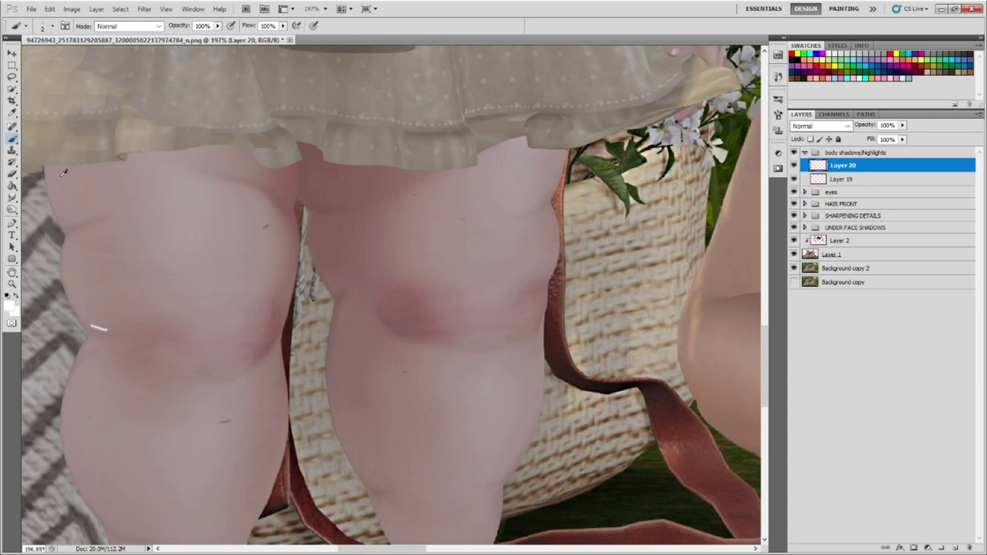
left_click_drag(81, 225, 56, 262)
scroll(48, 202, "down", 3)
left_click_drag(301, 224, 224, 193)
Smudge the knee highlight along the leg's left edge.
key("r")
scroll(224, 192, "up", 3)
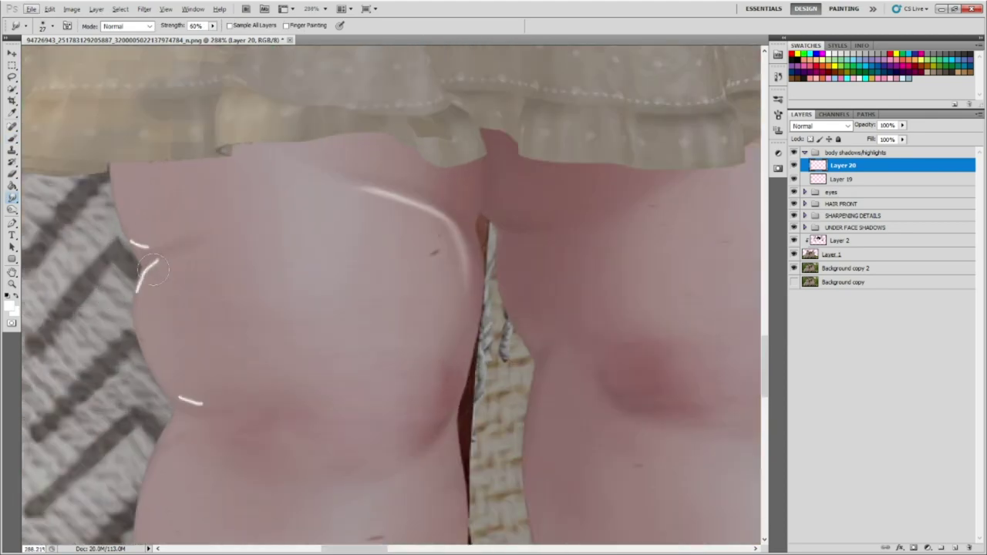
left_click_drag(131, 238, 199, 220)
scroll(198, 221, "down", 3)
scroll(308, 231, "up", 2)
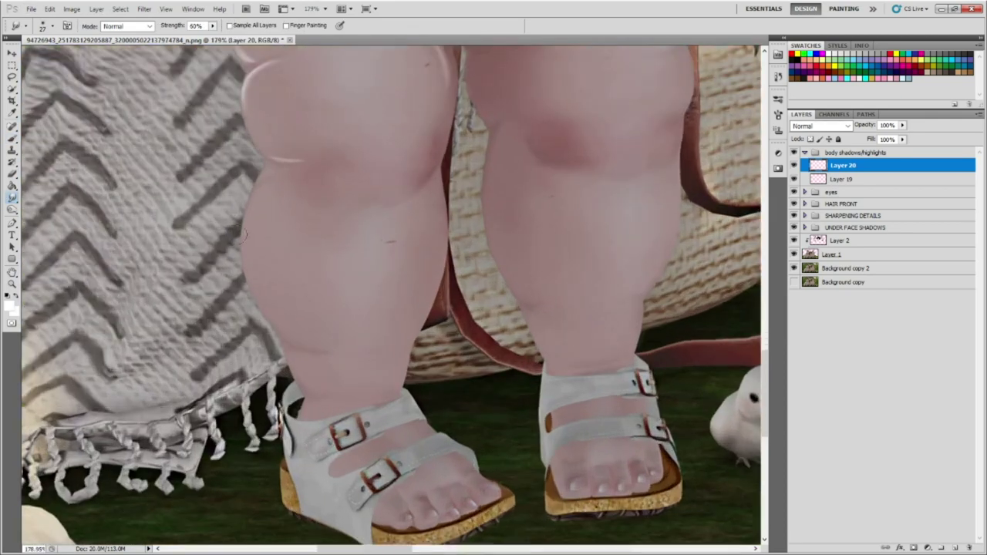
key("b")
scroll(405, 197, "up", 2)
Paint short white highlights on the leg and ankle and blend them into the skin.
key("r")
left_click_drag(408, 201, 474, 216)
key("b")
scroll(474, 216, "down", 3)
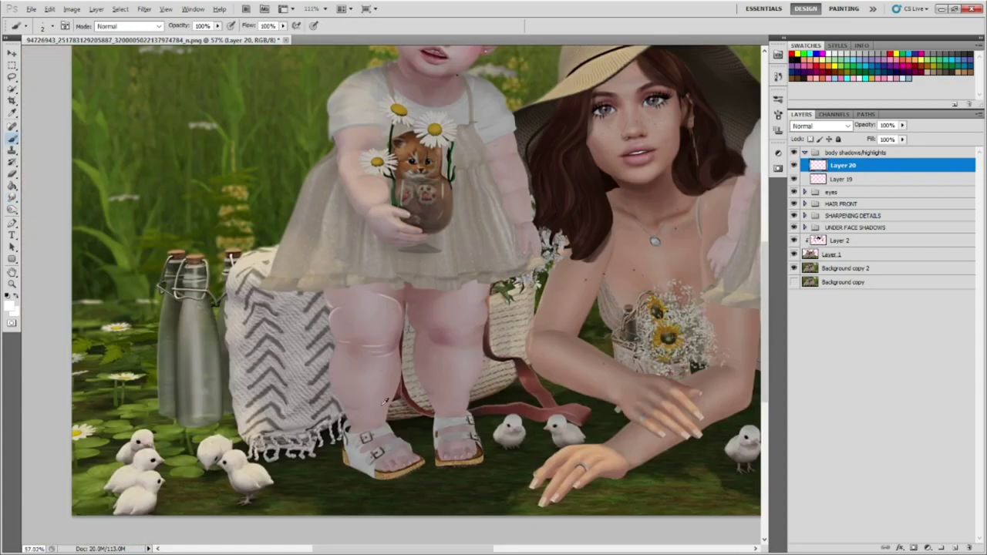
scroll(230, 273, "up", 3)
left_click_drag(229, 273, 262, 340)
scroll(263, 339, "down", 3)
key("r")
left_click_drag(220, 216, 370, 335)
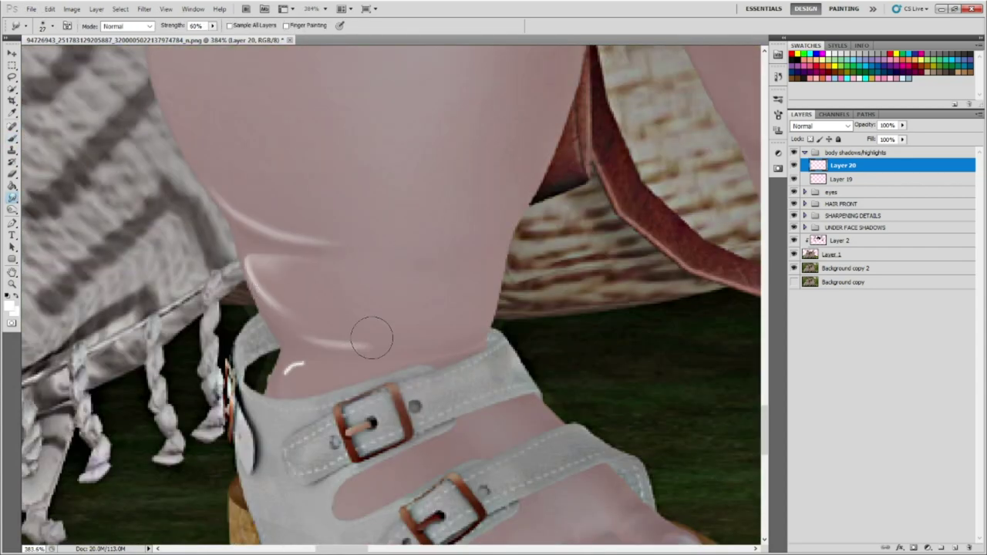
Paint more white highlights along the thigh's right edge and lower leg.
scroll(528, 160, "up", 2)
scroll(528, 161, "down", 3)
scroll(385, 270, "up", 2)
scroll(386, 270, "up", 2)
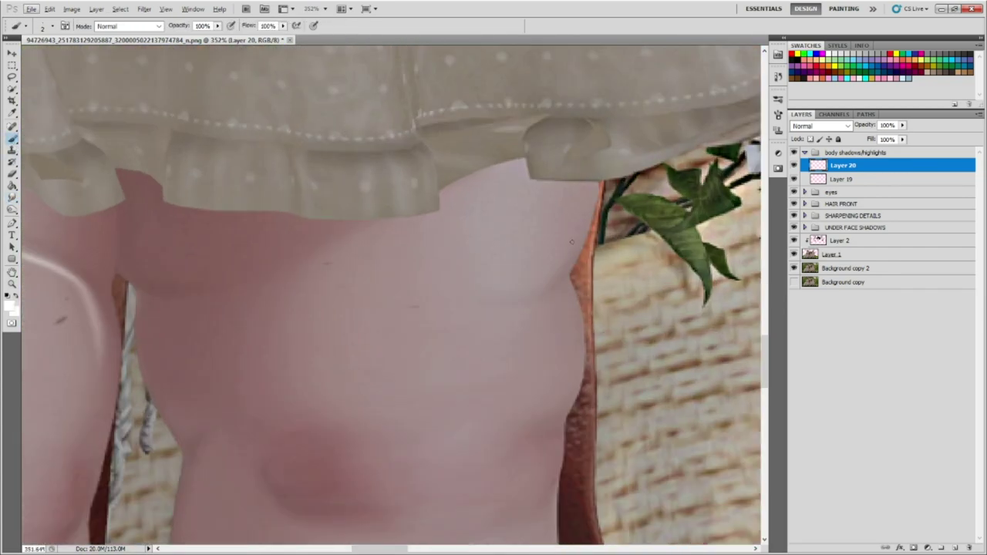
key("b")
left_click_drag(529, 158, 572, 122)
scroll(354, 385, "down", 1)
left_click_drag(545, 231, 571, 204)
scroll(532, 347, "down", 3)
left_click_drag(245, 391, 274, 400)
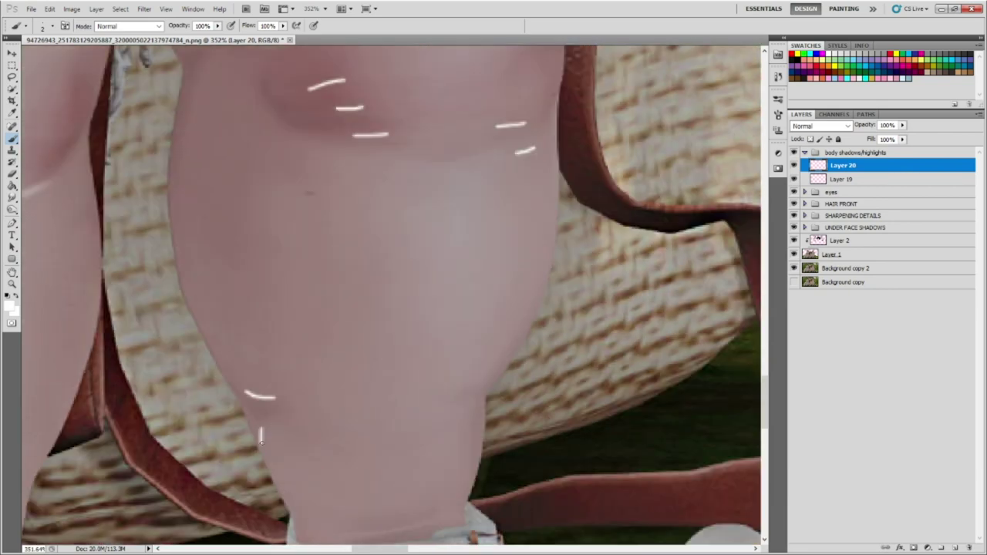
left_click_drag(468, 381, 500, 358)
scroll(467, 425, "down", 3)
Smudge the highlights at the leg edges, ankle and knee into soft streaks.
left_click(12, 199)
left_click_drag(261, 235, 271, 293)
left_click_drag(331, 316, 370, 287)
left_click_drag(386, 340, 448, 331)
left_click_drag(469, 228, 463, 278)
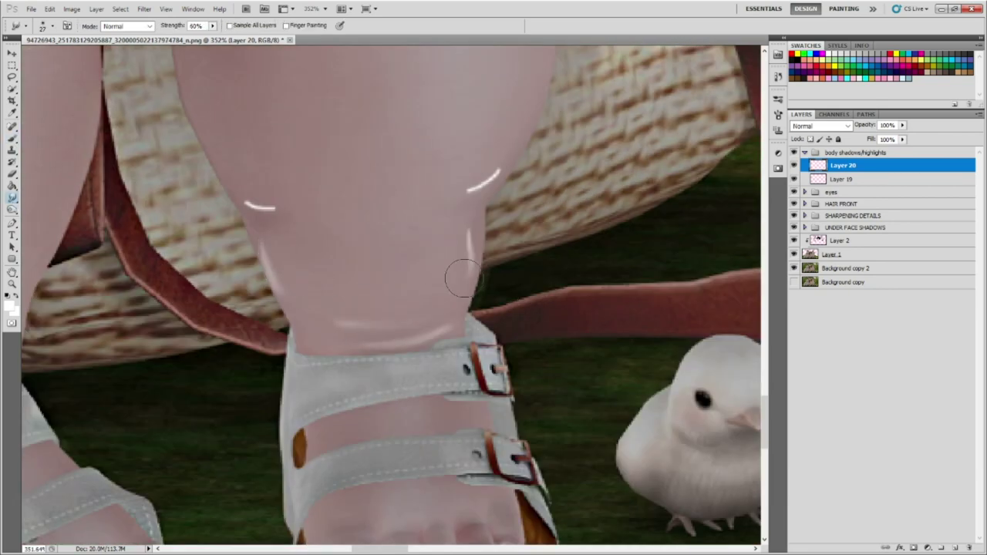
scroll(348, 199, "down", 3)
scroll(306, 166, "up", 3)
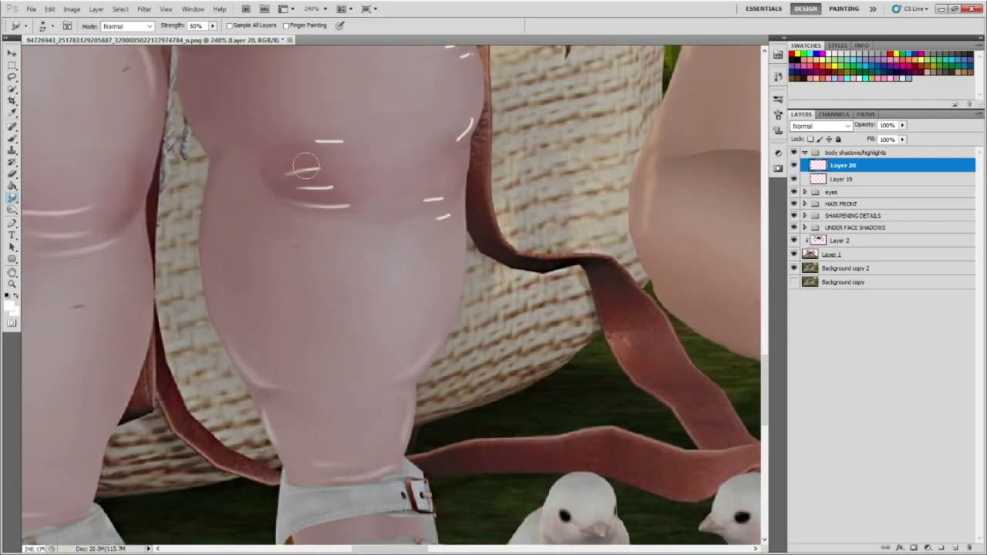
left_click_drag(293, 139, 381, 136)
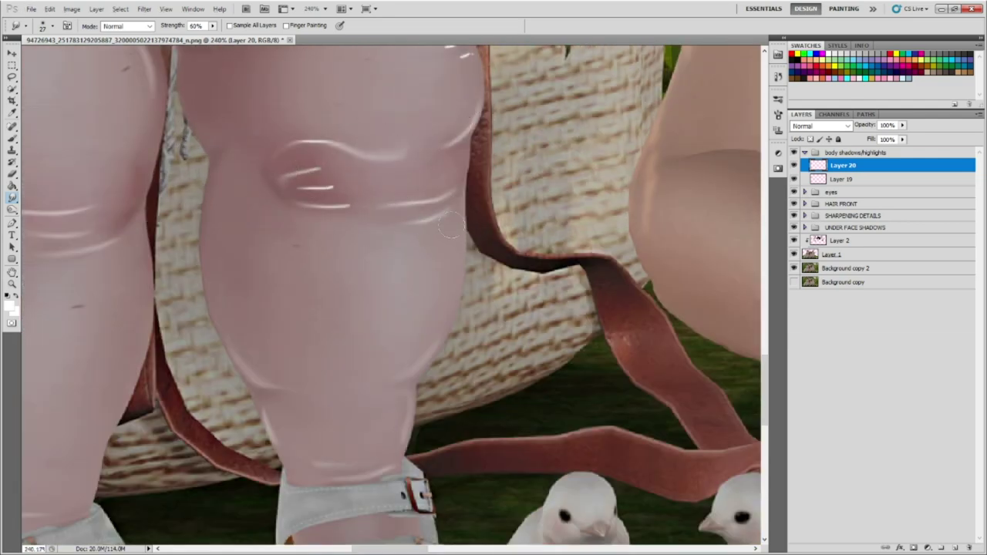
scroll(451, 226, "down", 1)
Paint small white highlight strokes on the toddler's arm.
scroll(344, 126, "down", 5)
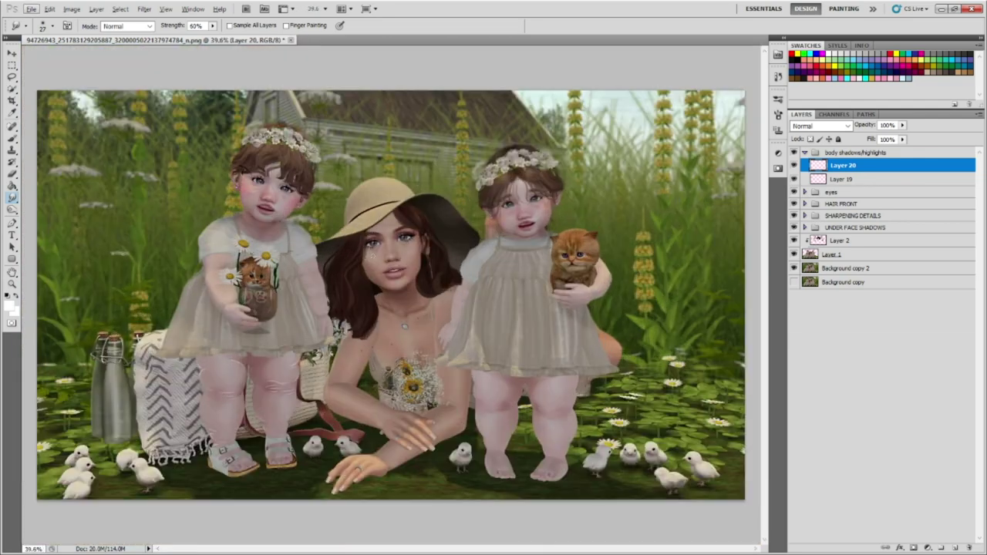
scroll(263, 301, "up", 3)
scroll(170, 253, "up", 2)
scroll(170, 253, "up", 2)
scroll(170, 253, "down", 5)
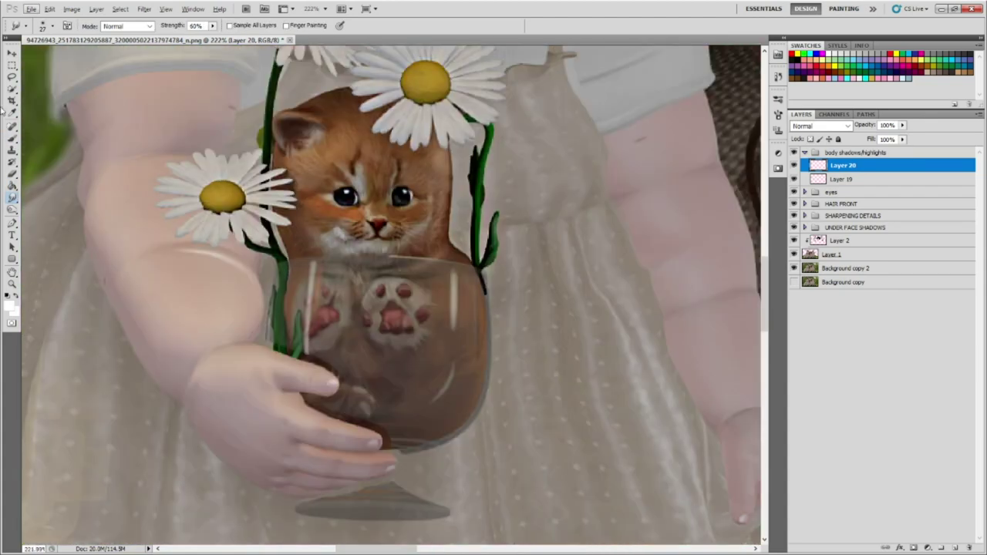
scroll(170, 253, "up", 5)
key("b")
key("r")
key("b")
key("r")
scroll(264, 220, "down", 5)
scroll(262, 220, "up", 3)
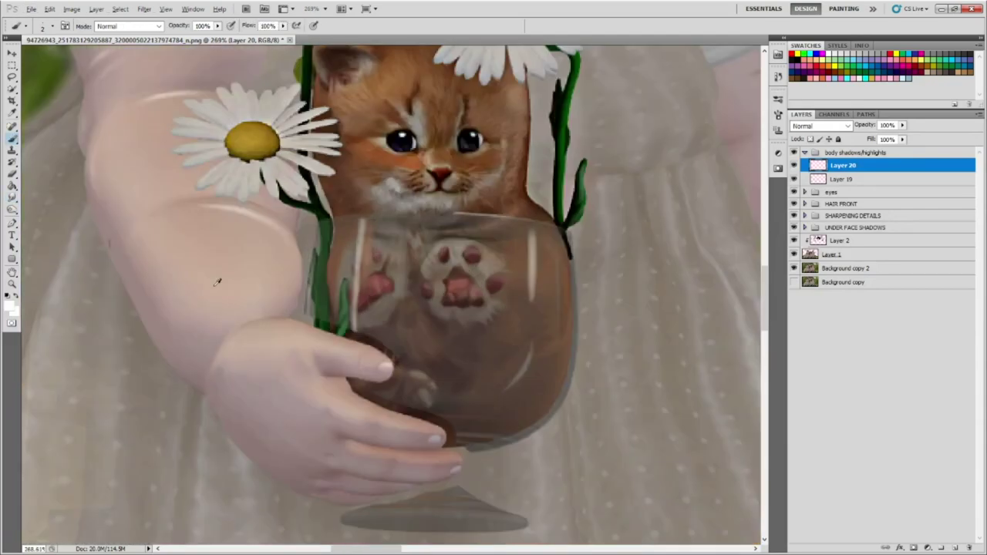
scroll(144, 177, "up", 1)
scroll(225, 205, "down", 1)
scroll(282, 293, "up", 2)
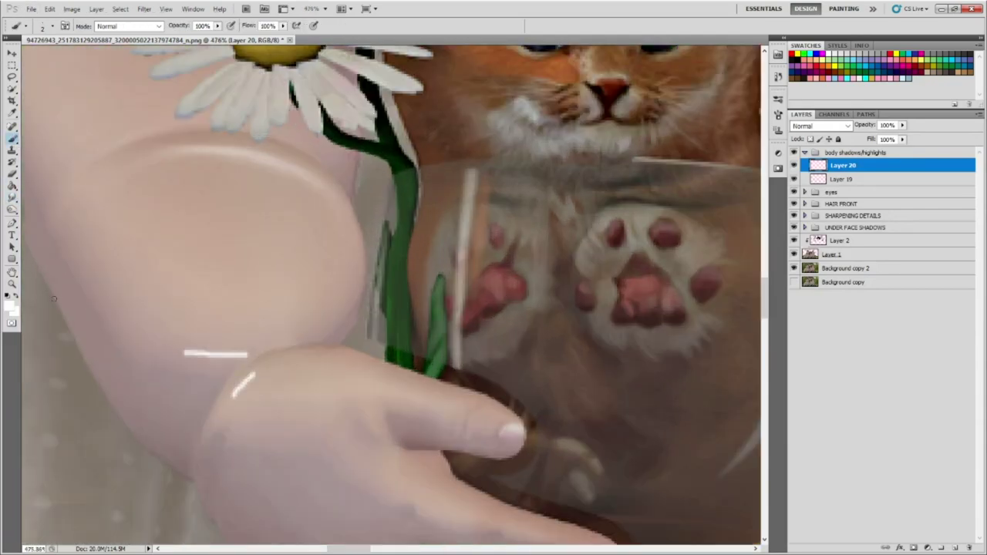
scroll(257, 392, "down", 5)
key("b")
scroll(441, 235, "up", 5)
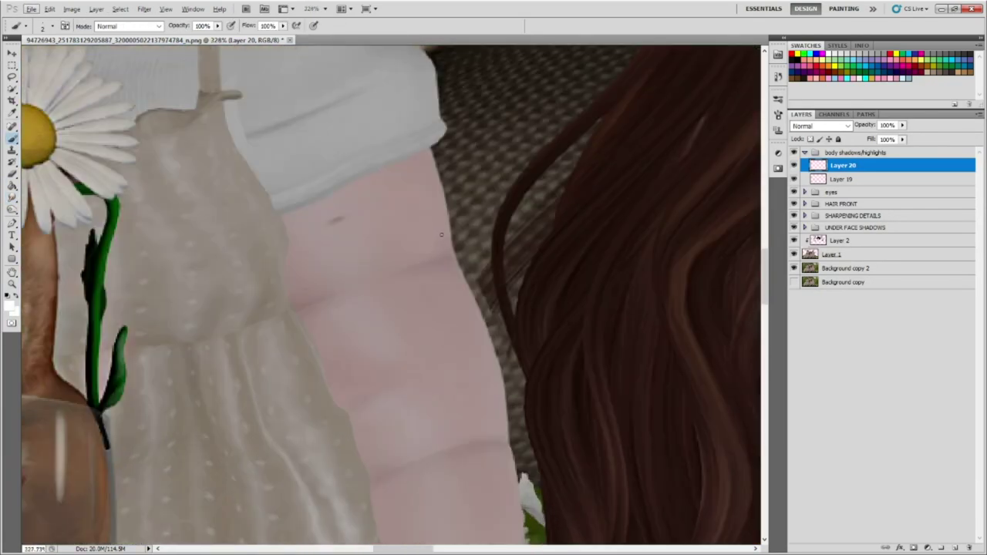
left_click_drag(316, 325, 329, 310)
scroll(327, 308, "down", 1)
left_click_drag(419, 389, 437, 380)
scroll(432, 382, "down", 3)
left_click_drag(498, 383, 520, 372)
scroll(509, 378, "down", 1)
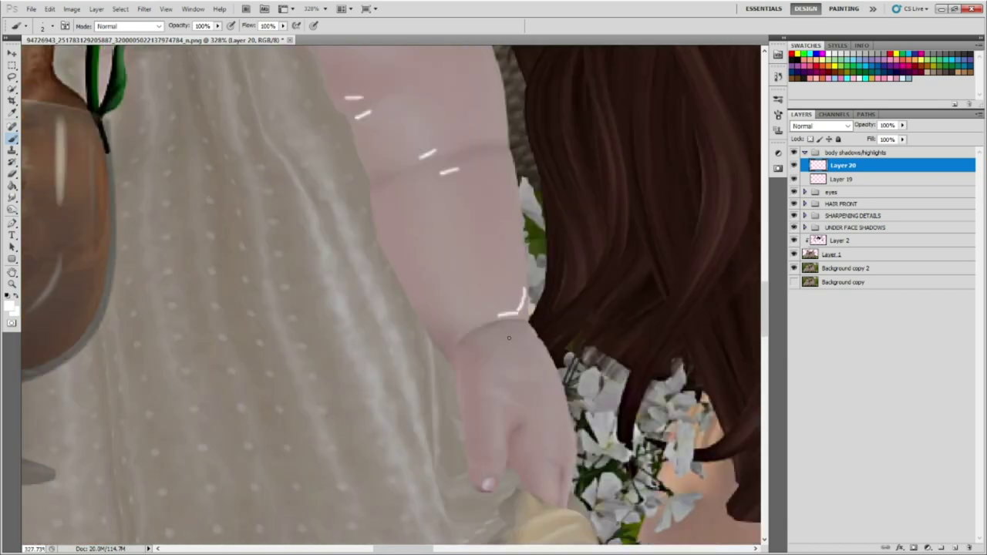
scroll(418, 203, "up", 3)
Add a soft arm highlight and smudge the arm strokes into one soft arc.
left_click_drag(419, 203, 463, 246)
key("r")
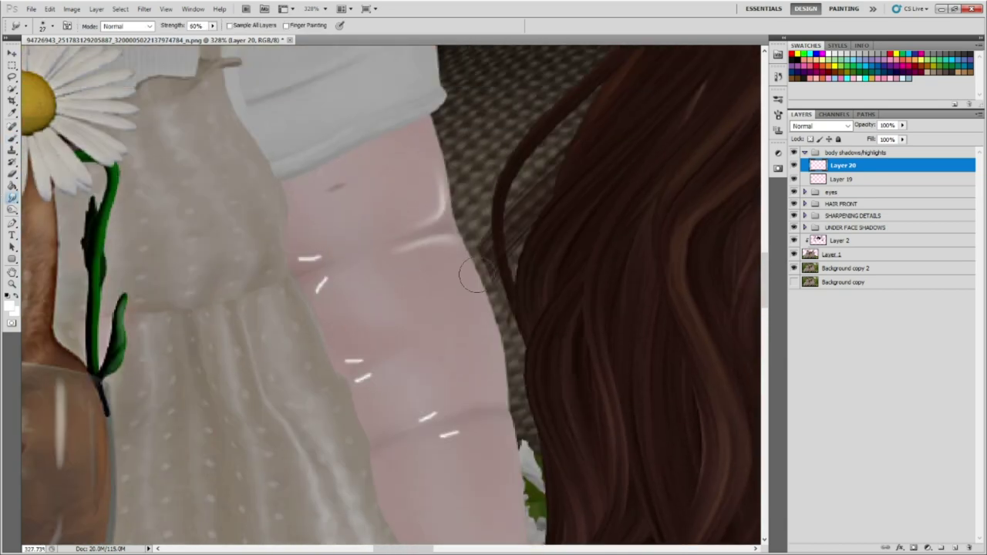
left_click_drag(316, 305, 330, 239)
mouse_move(343, 313)
left_mouse_down()
mouse_move(363, 396)
mouse_move(467, 365)
left_mouse_up()
scroll(486, 386, "up", 1)
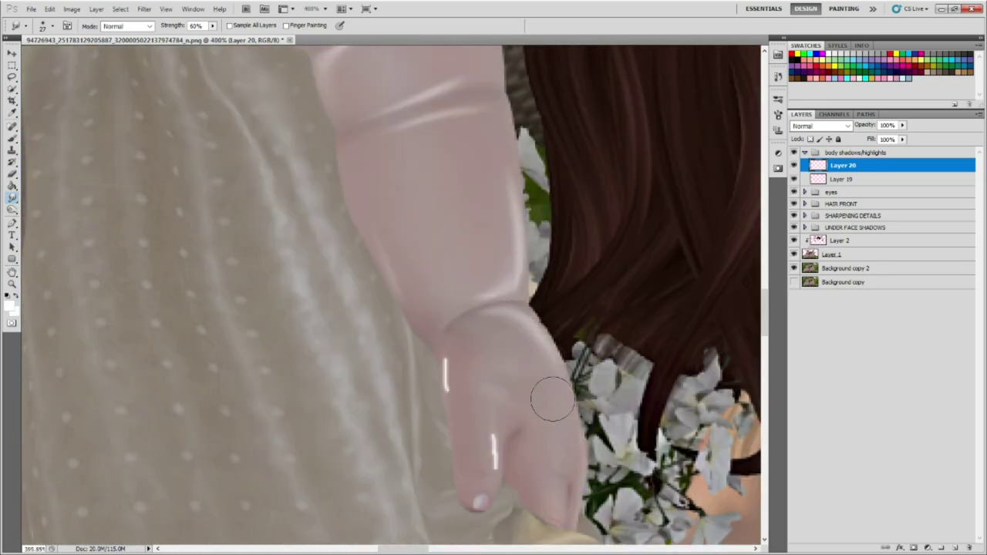
Fit the image in the window and set Layer 19's blend mode to Overlay.
key("ctrl+0")
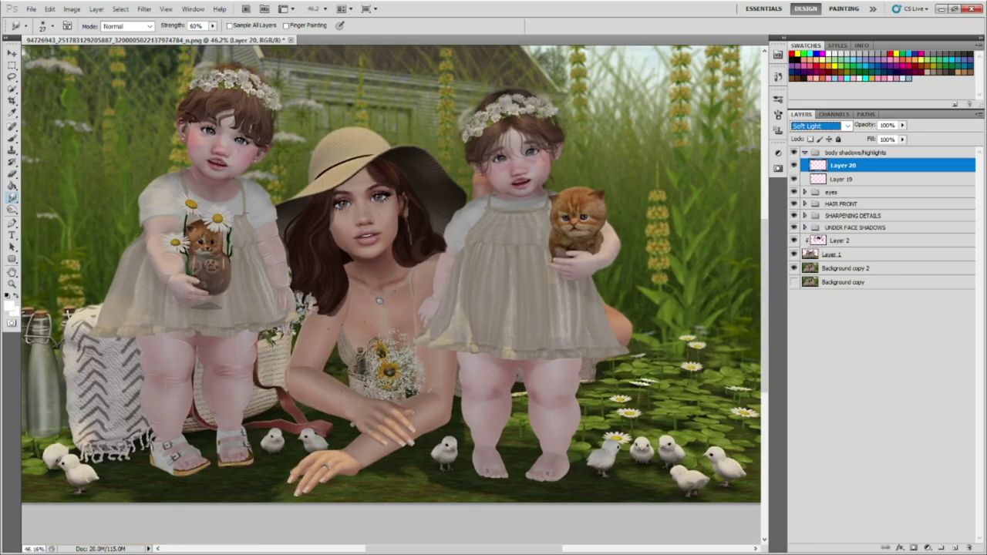
scroll(162, 207, "up", 5)
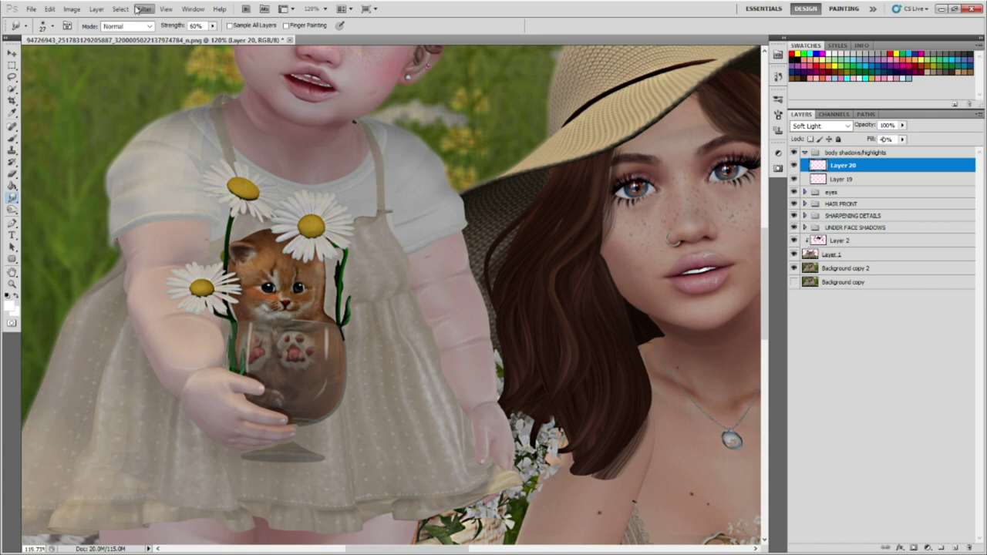
key("ctrl+0")
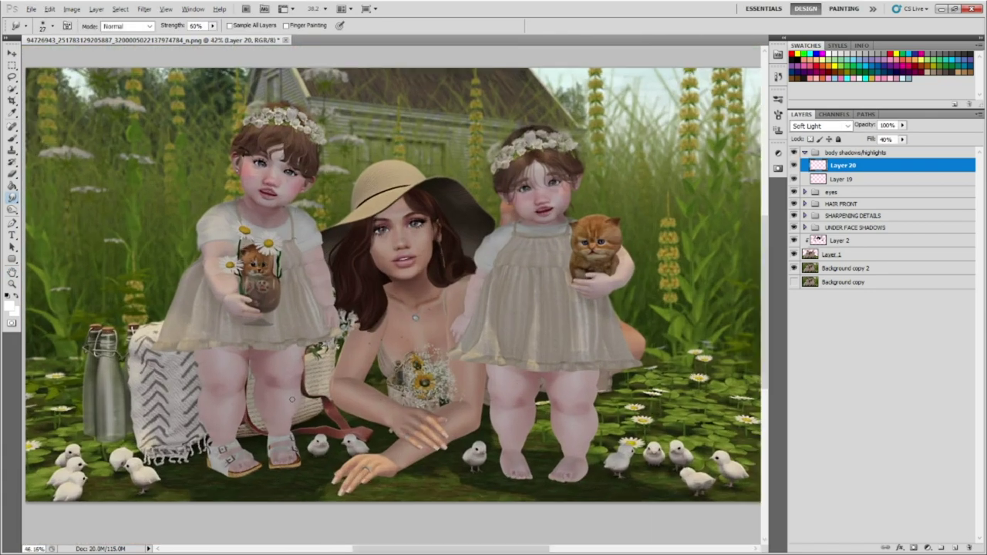
scroll(291, 399, "up", 1)
key("alt+bracketleft")
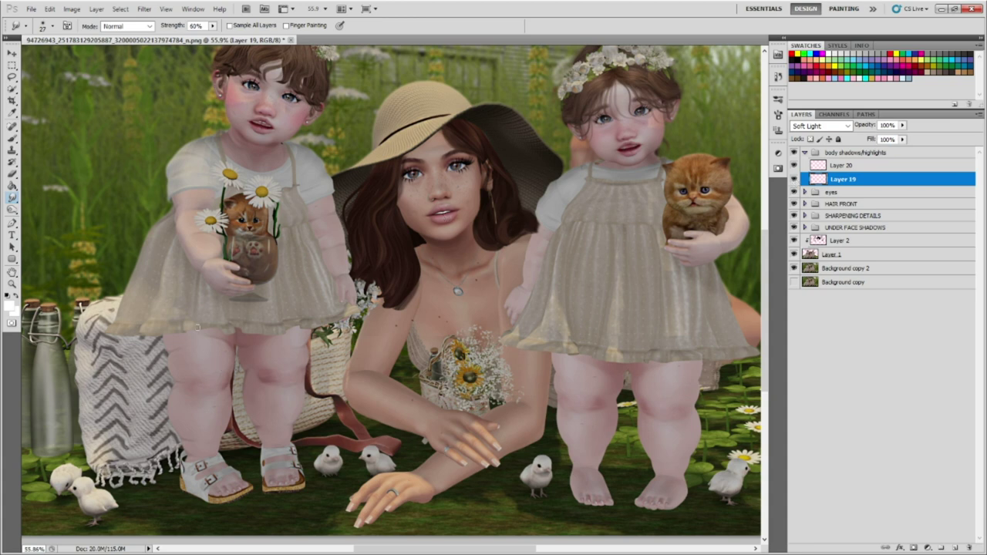
scroll(162, 378, "up", 5)
scroll(321, 360, "down", 7)
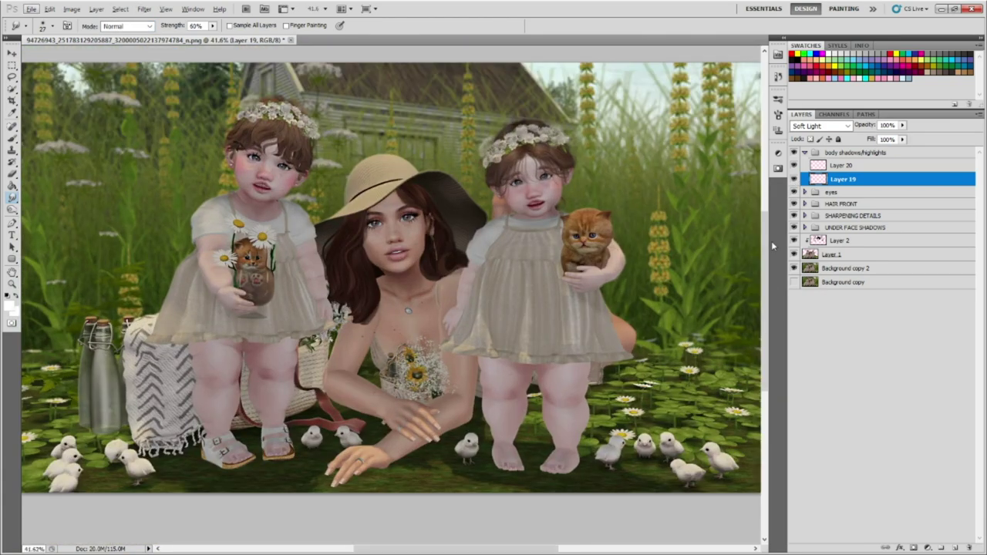
left_click(822, 126)
Set Layer 19's fill to 30% and add an empty Layer 21 atop the group.
scroll(617, 320, "up", 4)
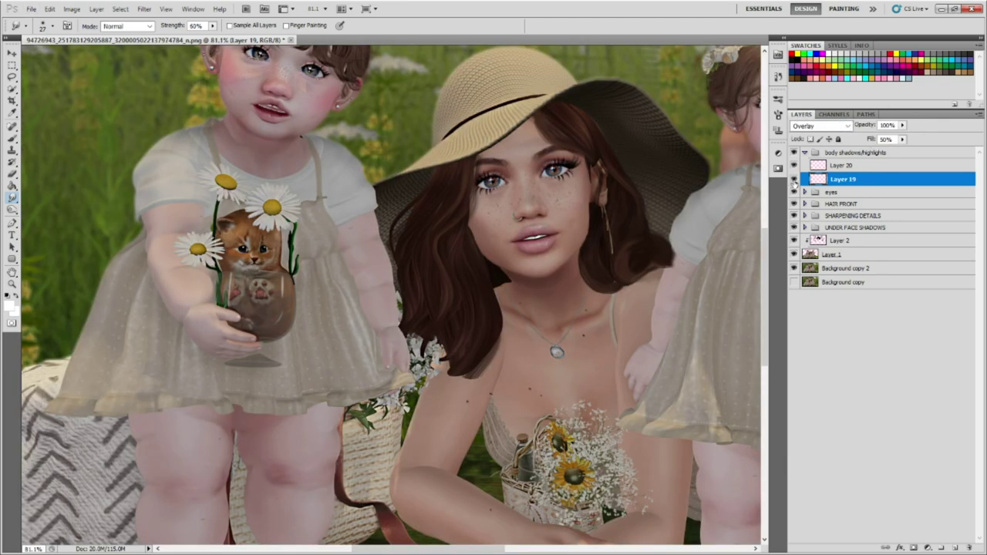
scroll(375, 236, "up", 5)
scroll(351, 293, "down", 4)
scroll(351, 293, "down", 2)
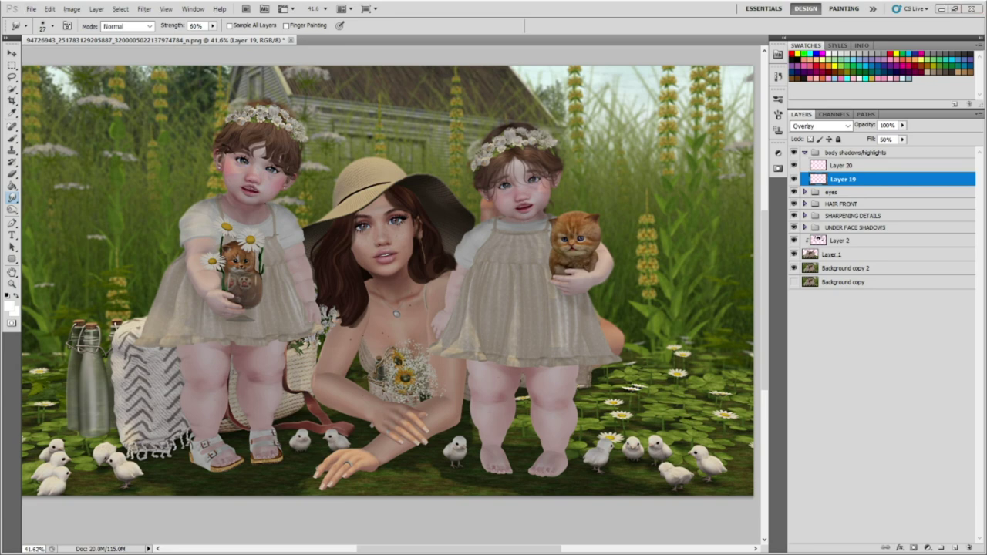
scroll(386, 232, "up", 2)
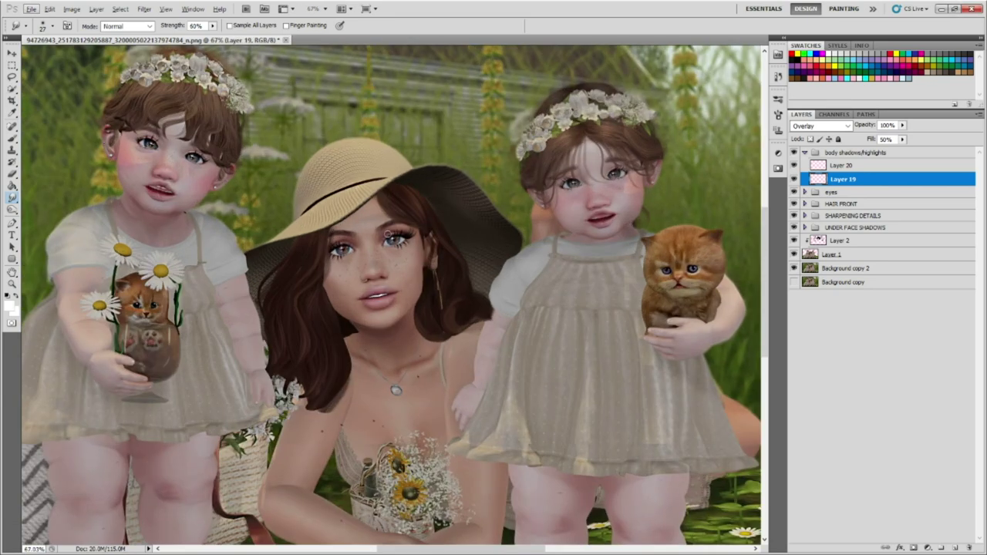
scroll(362, 216, "down", 2)
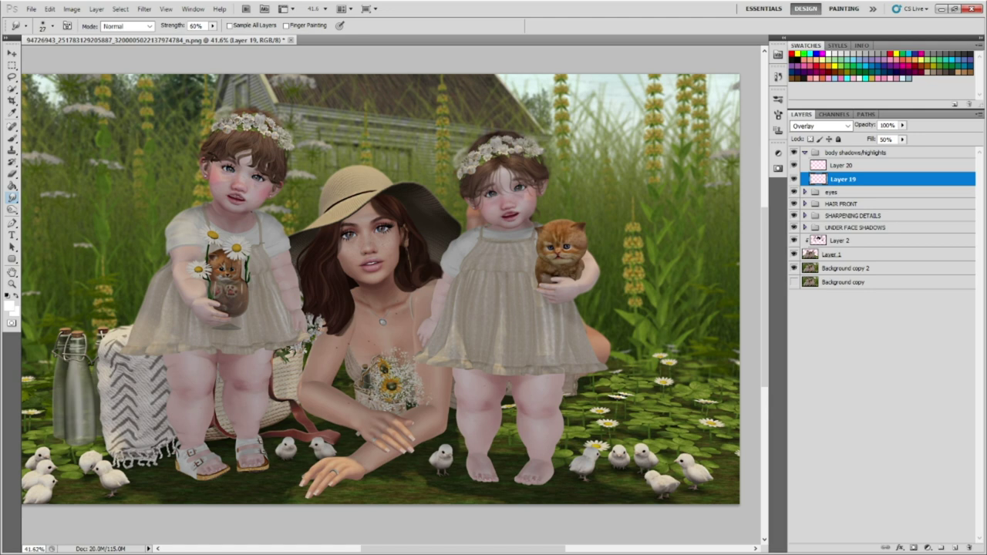
scroll(297, 281, "up", 1)
scroll(298, 281, "up", 2)
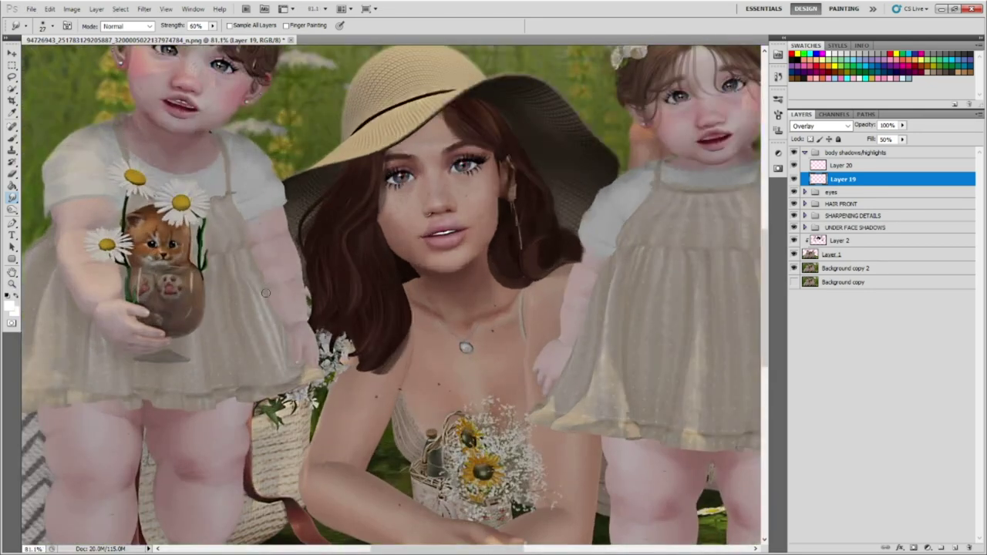
scroll(297, 282, "up", 1)
scroll(390, 228, "down", 4)
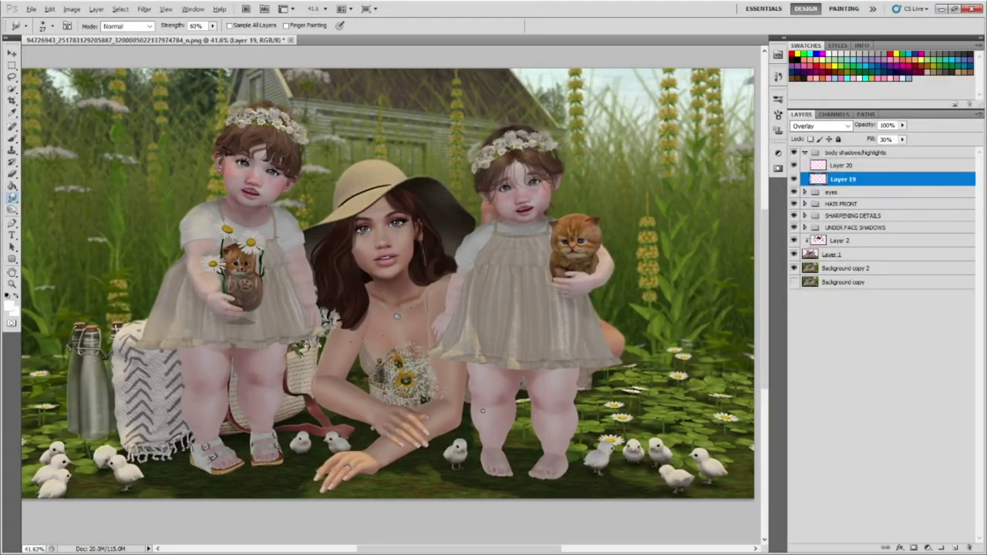
scroll(358, 168, "up", 1)
key("ctrl+shift+alt+n")
Paint a dark black shadow stroke on the woman's chest and smudge it soft.
scroll(401, 197, "up", 2)
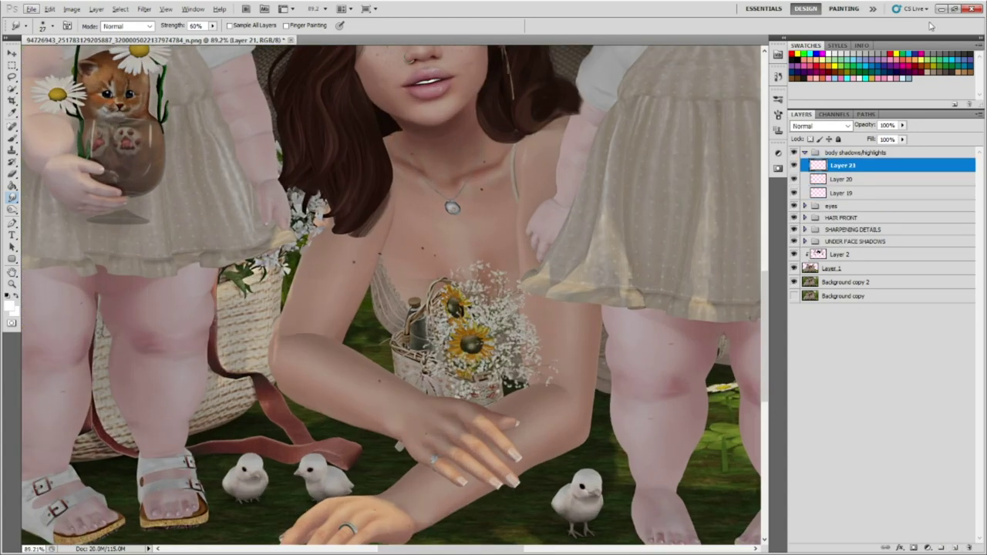
key("d")
key("b")
scroll(448, 228, "up", 1)
scroll(459, 245, "up", 1)
mouse_move(468, 206)
left_mouse_down()
mouse_move(441, 277)
mouse_move(466, 177)
left_mouse_up()
key("r")
scroll(468, 366, "down", 3)
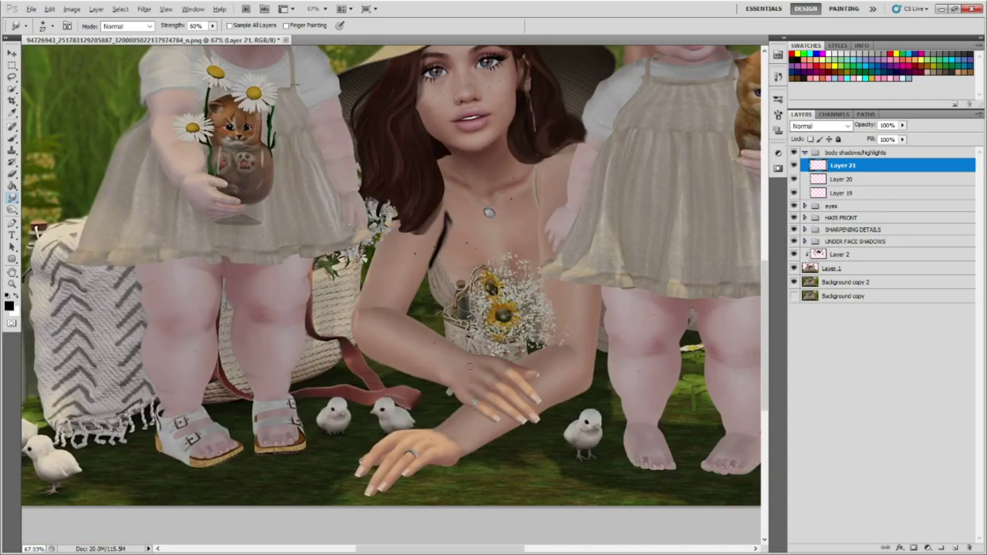
scroll(455, 207, "down", 2)
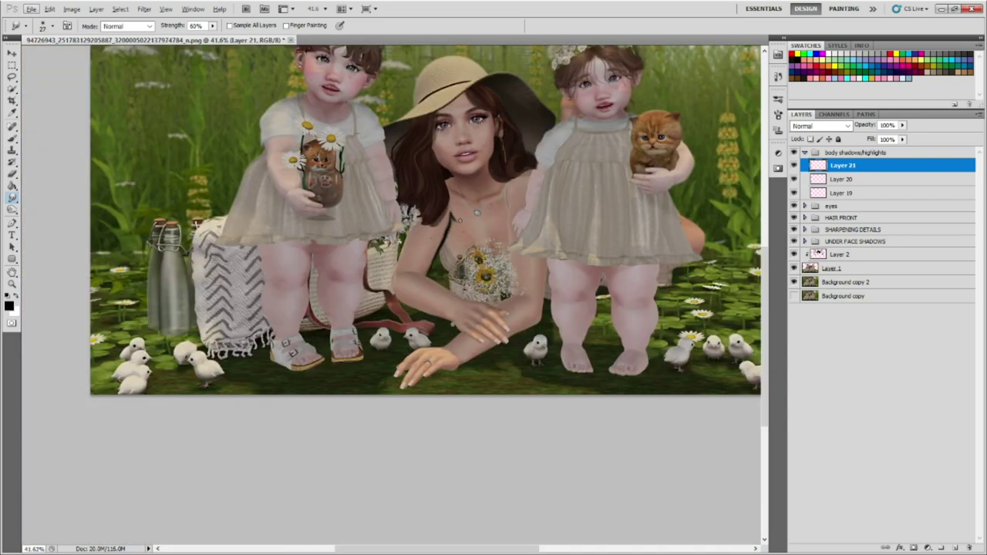
key("b")
Collapse the body shadows/highlights group in the Layers panel.
scroll(492, 289, "up", 5)
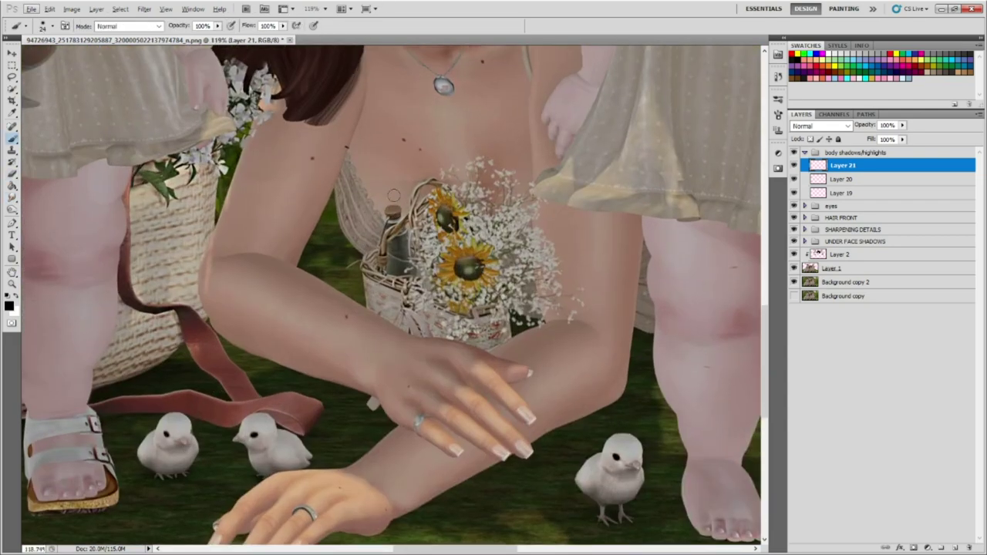
scroll(492, 289, "up", 2)
scroll(395, 272, "down", 8)
scroll(688, 230, "down", 2)
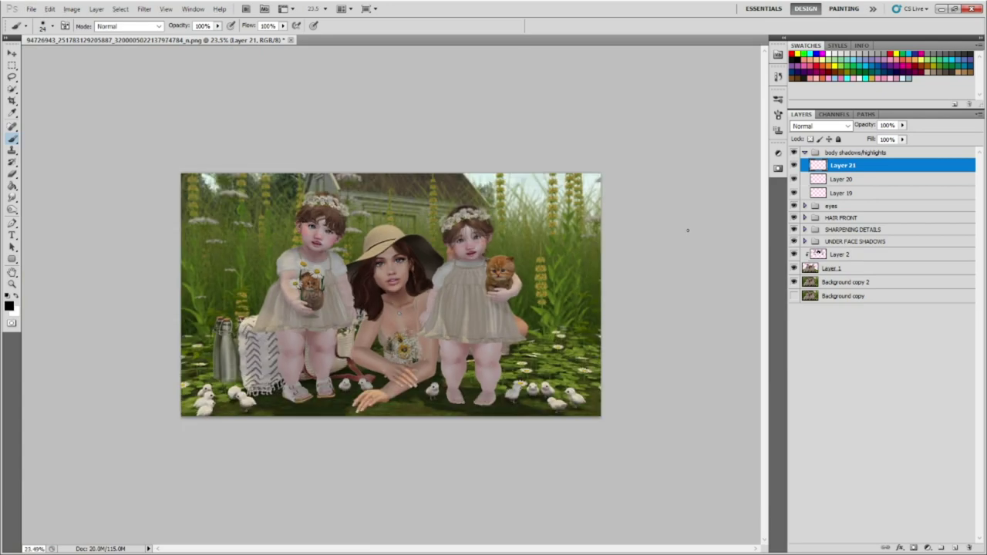
scroll(649, 244, "up", 2)
left_click(805, 152)
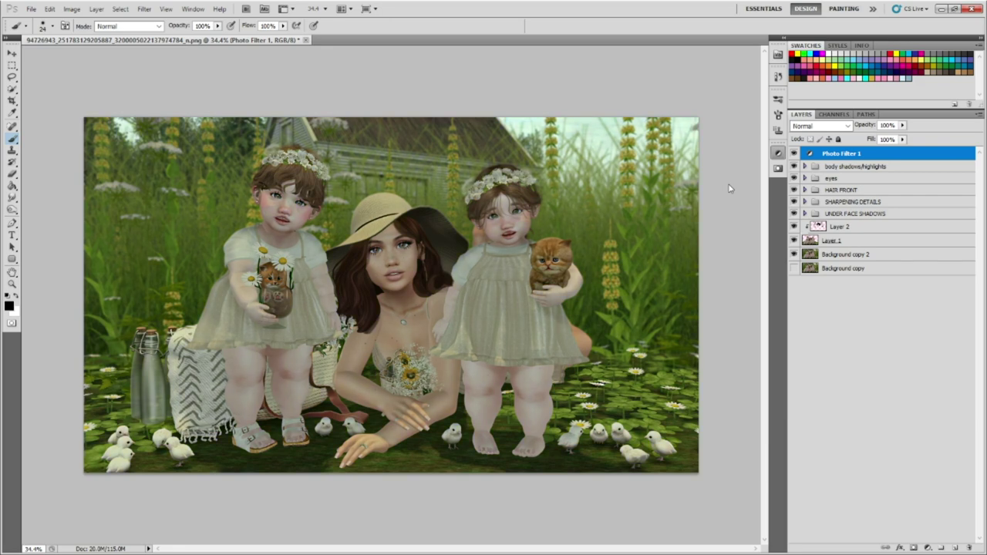
Move the Photo Filter 1 adjustment layer to sit just beneath Layer 1.
scroll(84, 224, "up", 2)
scroll(393, 293, "down", 2)
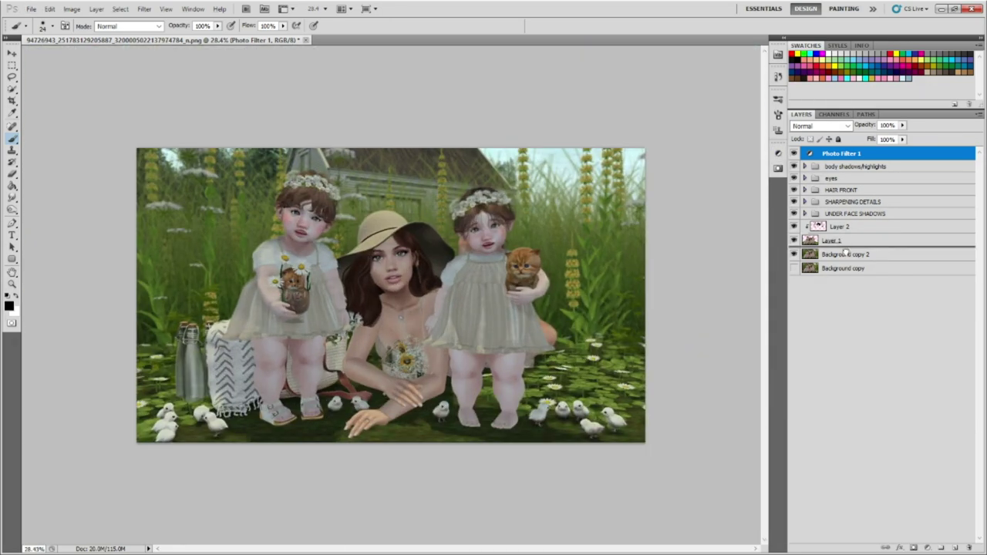
left_click_drag(841, 154, 841, 245)
key("b")
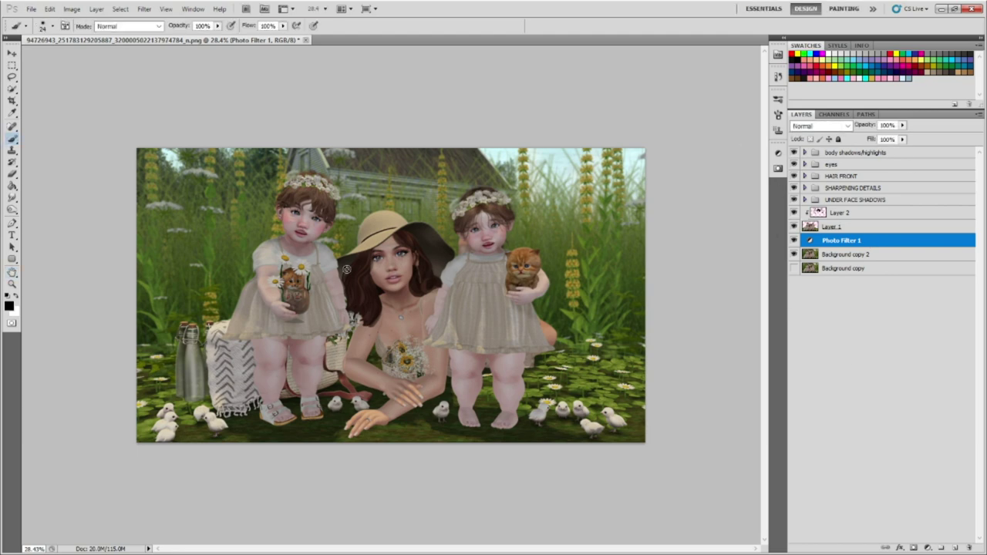
Zoom in on the right child's legs.
scroll(514, 194, "up", 1)
scroll(574, 351, "up", 1)
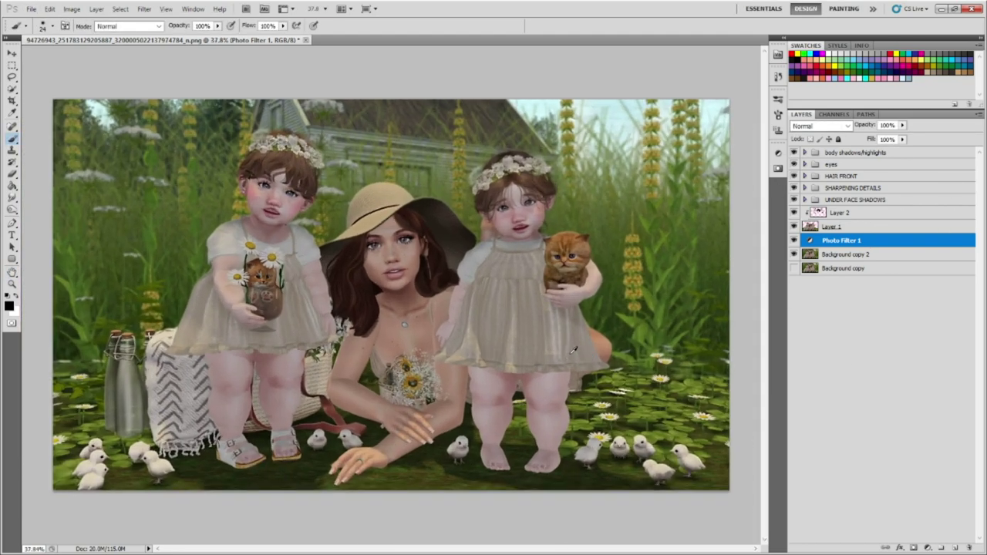
key("alt+period")
scroll(575, 327, "up", 4)
Smudge the dark strokes along the toddler's left leg edge.
scroll(493, 325, "up", 6)
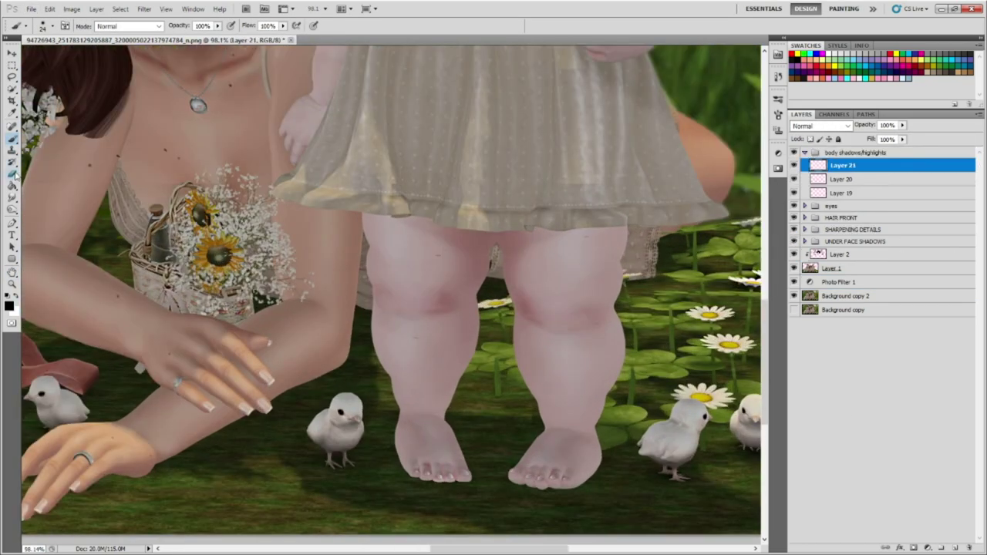
scroll(393, 277, "up", 6)
key("r")
left_click_drag(409, 263, 328, 262)
left_click_drag(355, 231, 320, 309)
scroll(499, 226, "down", 15)
scroll(486, 247, "up", 10)
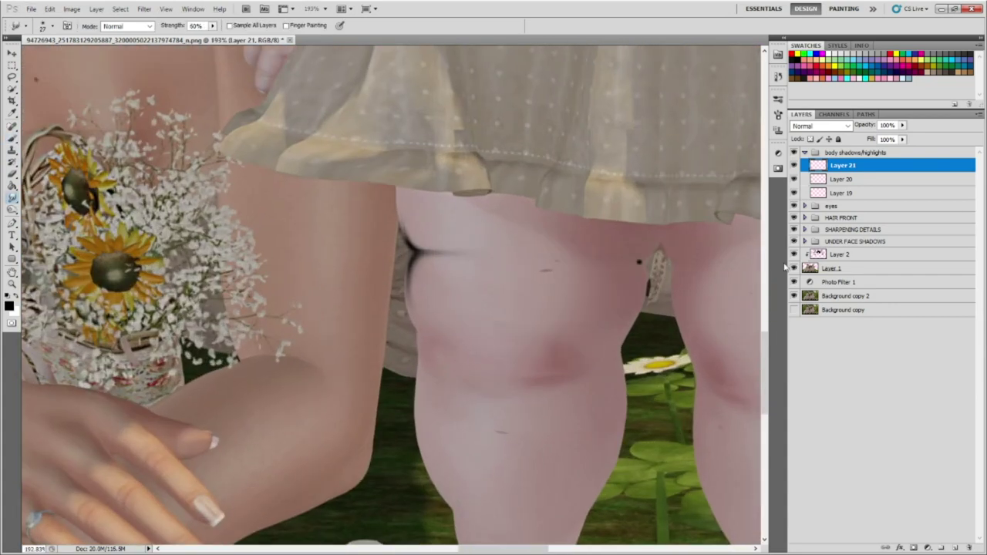
Smudge the black leg edge stroke downward.
key("b")
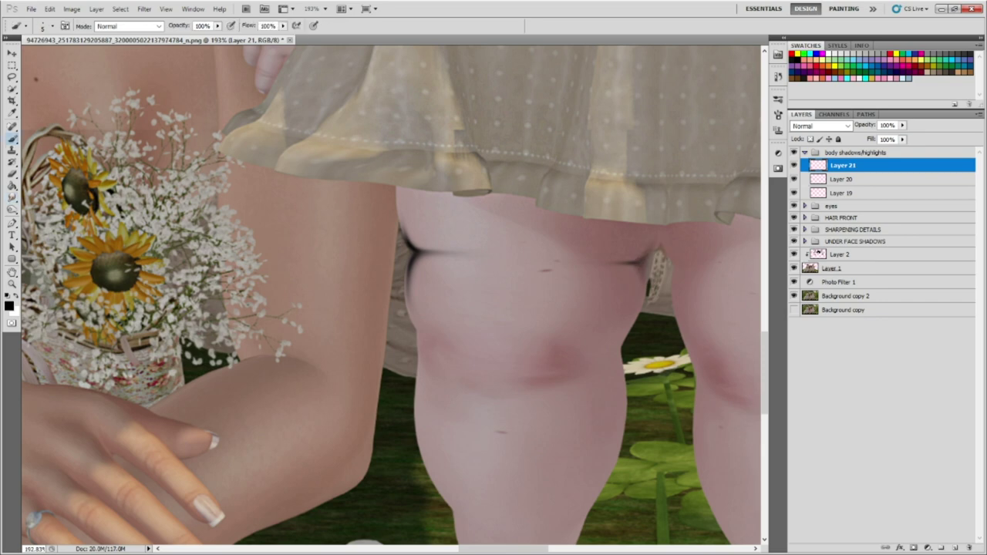
scroll(498, 474, "up", 4)
key("r")
mouse_move(386, 221)
left_mouse_down()
mouse_move(397, 313)
mouse_move(390, 420)
left_mouse_up()
scroll(465, 372, "down", 3)
scroll(465, 373, "up", 1)
scroll(501, 370, "down", 6)
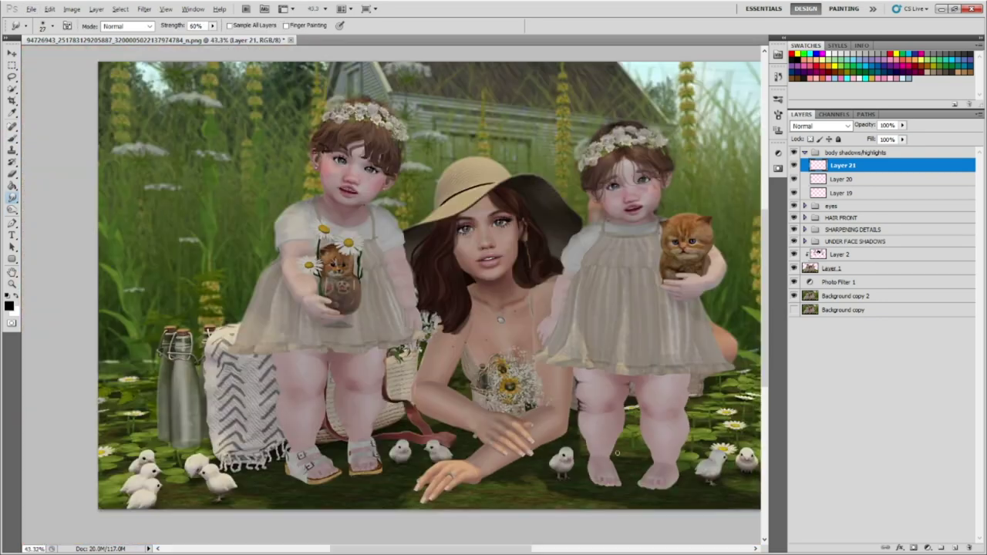
scroll(579, 374, "up", 3)
Paint a short black shadow mark on the toddler's leg.
key("b")
scroll(641, 376, "up", 2)
left_click_drag(483, 425, 499, 425)
key("r")
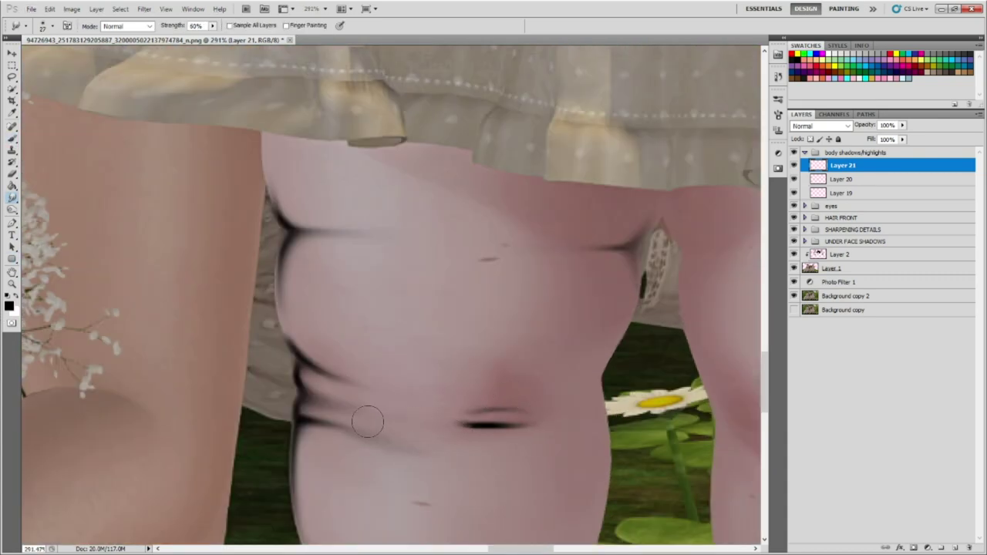
scroll(367, 421, "down", 3)
key("b")
scroll(517, 278, "up", 4)
Add another dark mark and smudge the leg marks into soft crease shadows.
key("r")
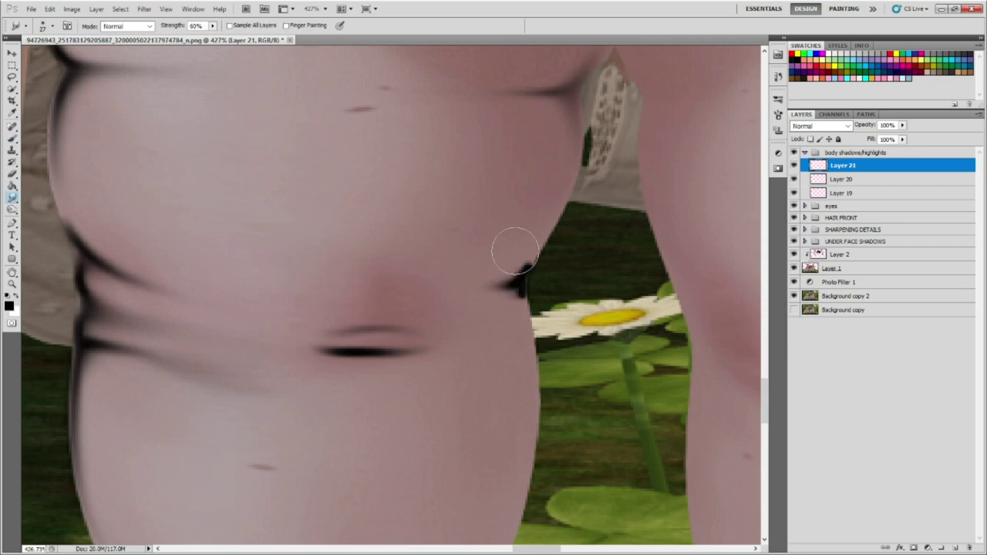
scroll(544, 411, "down", 3)
scroll(544, 410, "down", 2)
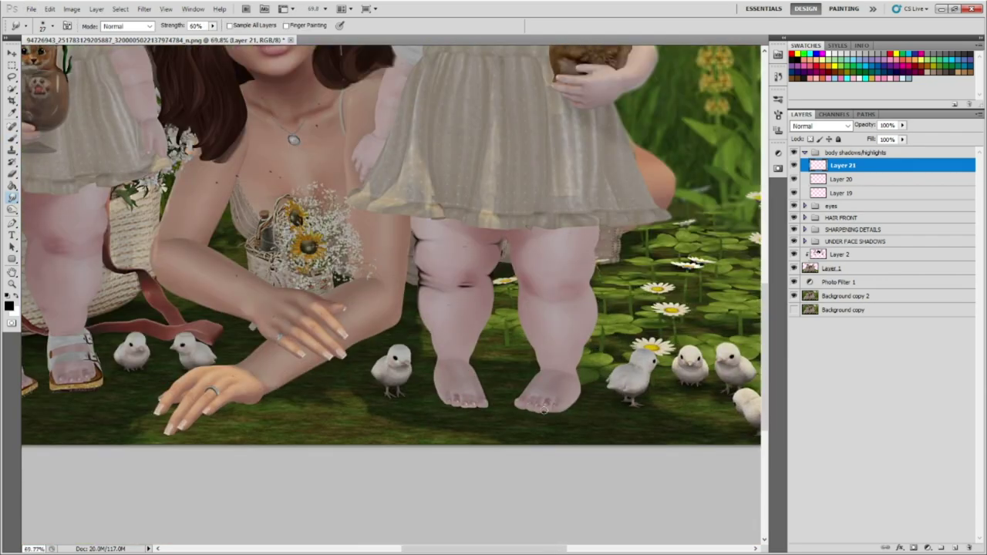
scroll(367, 404, "up", 3)
key("b")
scroll(368, 293, "up", 3)
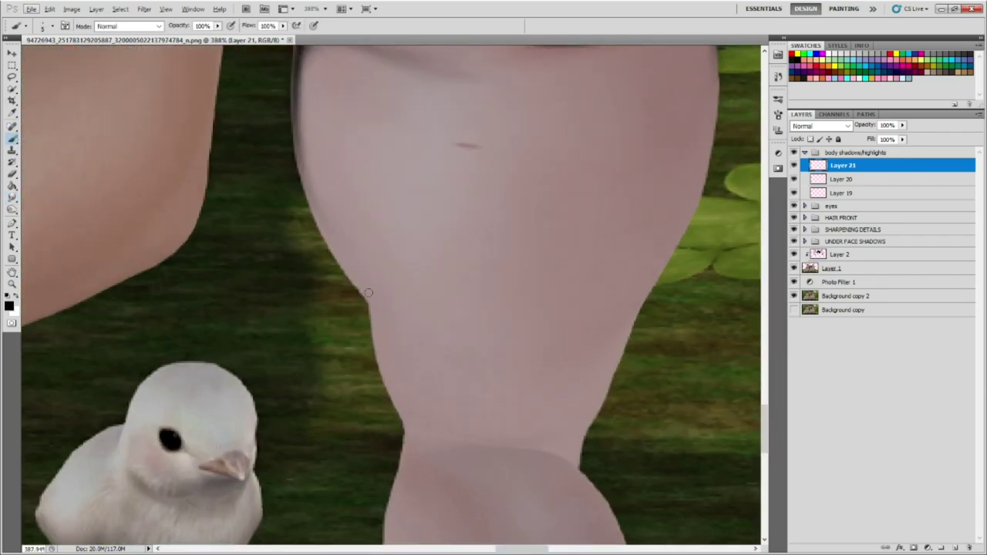
scroll(523, 275, "down", 5)
left_click_drag(581, 230, 569, 245)
key("r")
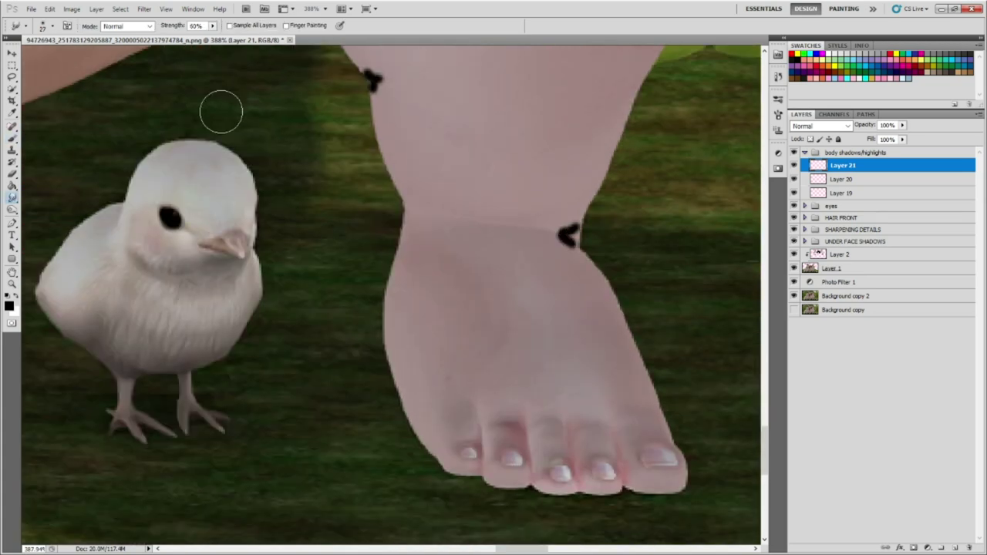
scroll(366, 178, "up", 3)
mouse_move(367, 178)
left_mouse_down()
mouse_move(392, 265)
mouse_move(493, 214)
mouse_move(395, 277)
left_mouse_up()
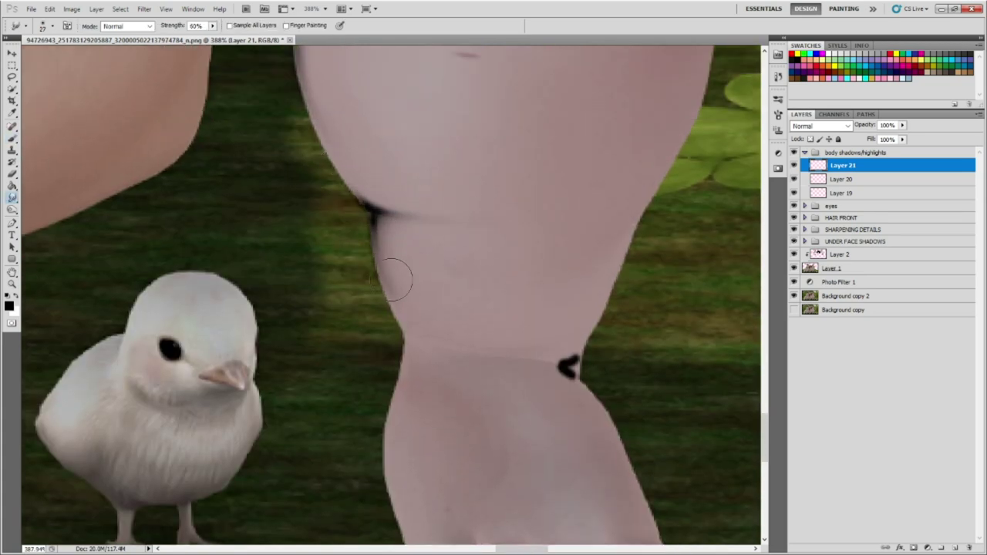
mouse_move(474, 347)
left_mouse_down()
mouse_move(567, 369)
mouse_move(591, 401)
left_mouse_up()
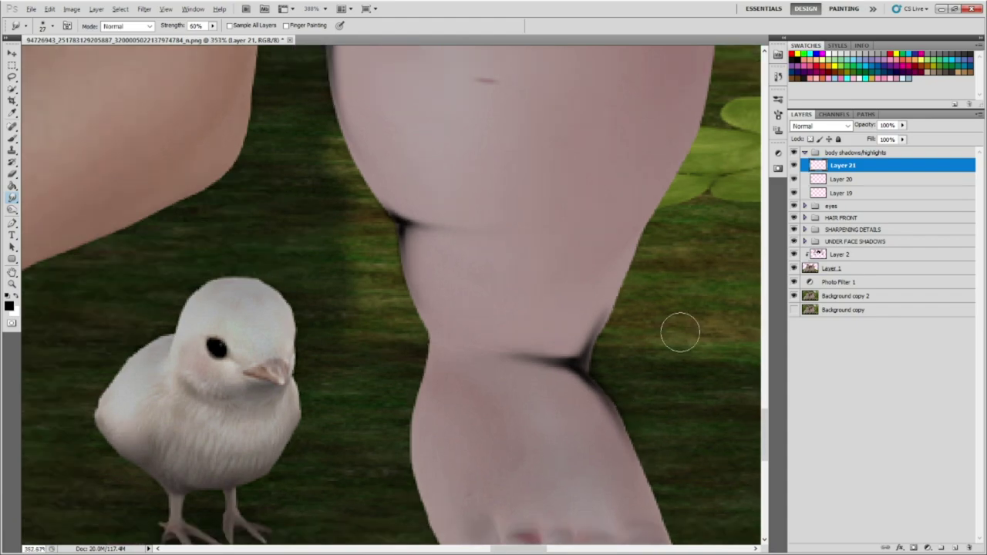
Fit the image on screen and smudge the black marks along the thigh edge.
key("ctrl+0")
scroll(529, 421, "up", 3)
scroll(528, 420, "up", 2)
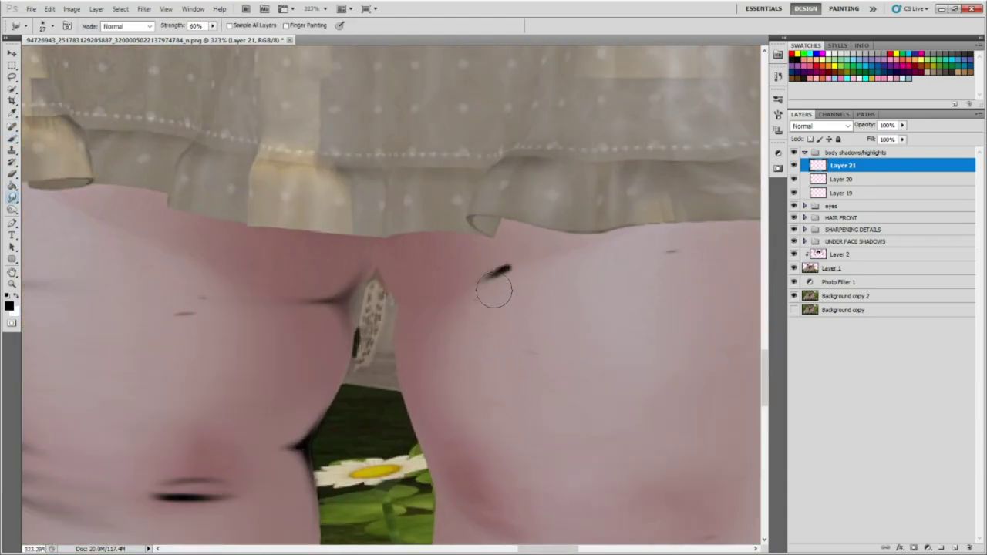
scroll(646, 371, "down", 4)
scroll(620, 362, "up", 2)
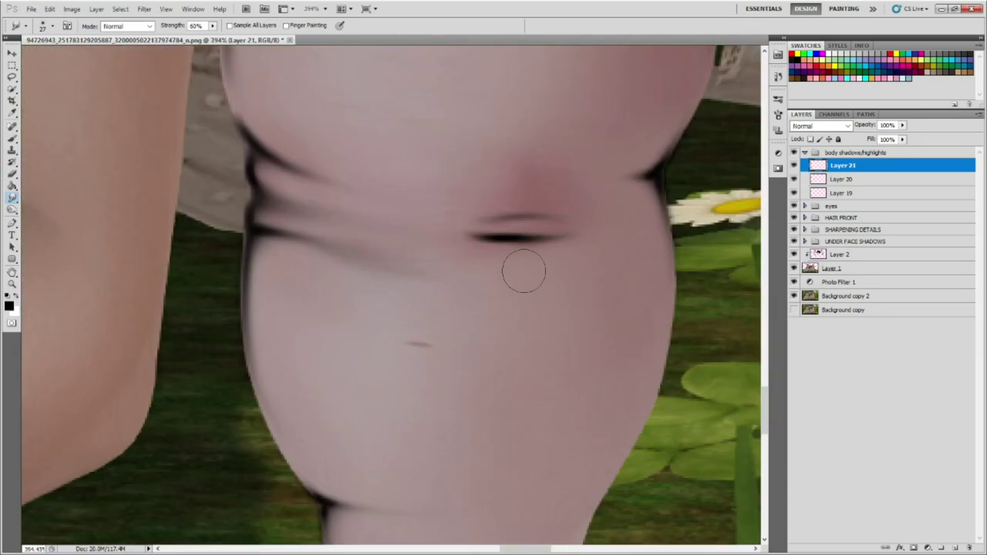
scroll(523, 267, "down", 1)
scroll(523, 267, "down", 2)
scroll(671, 447, "up", 2)
left_click(14, 133)
scroll(671, 254, "down", 1)
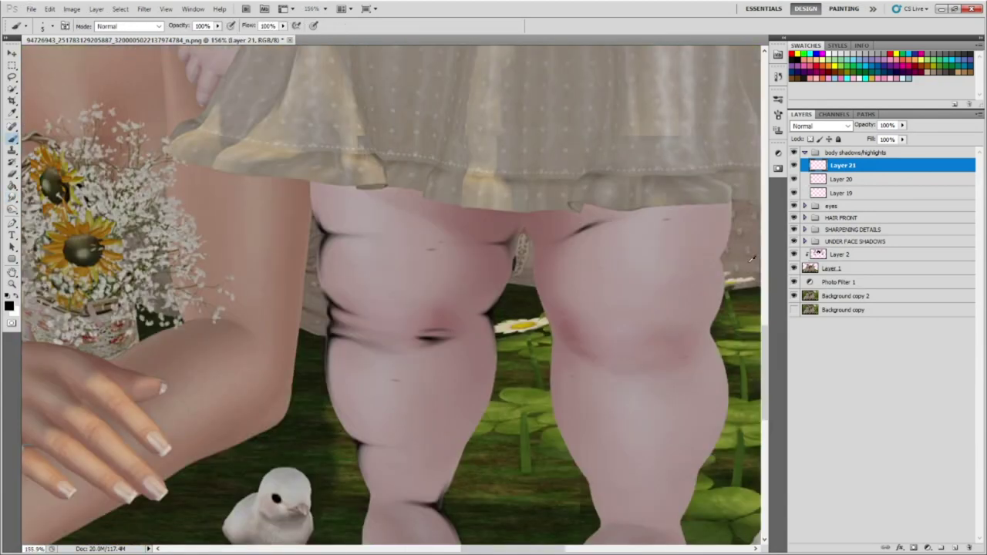
scroll(671, 255, "up", 2)
scroll(672, 137, "up", 1)
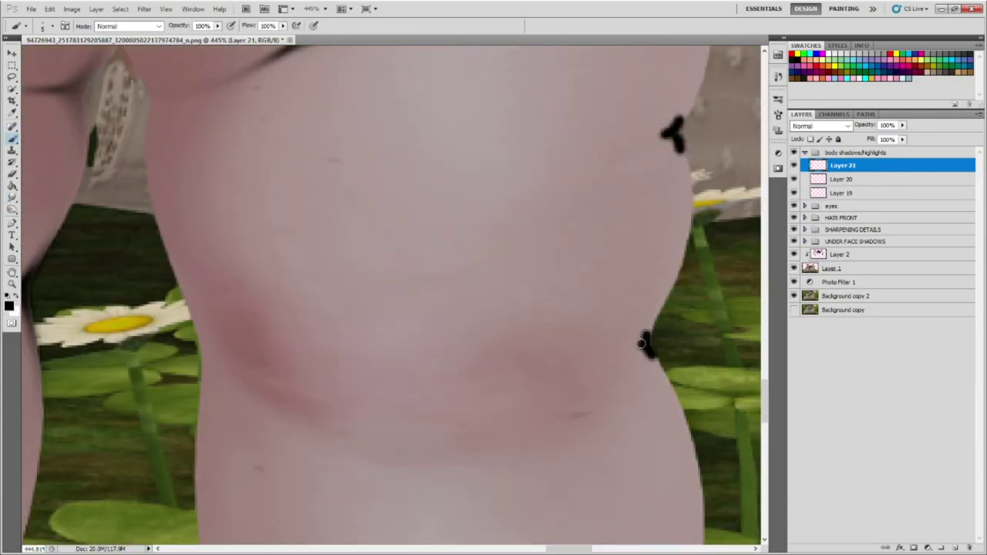
key("r")
mouse_move(683, 327)
left_mouse_down()
mouse_move(674, 296)
mouse_move(620, 359)
left_mouse_up()
Streak the knee-edge marks into soft shadow.
scroll(687, 337, "up", 3)
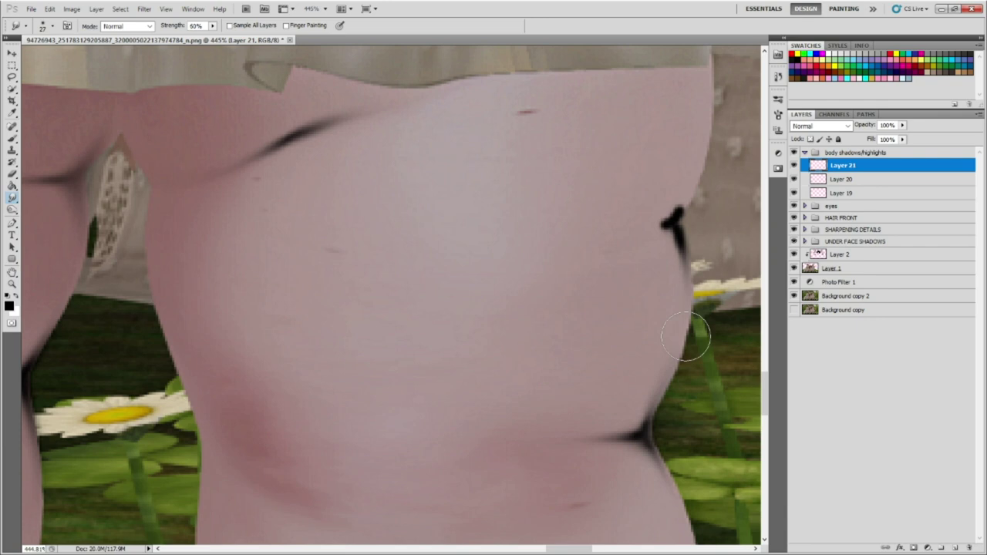
scroll(589, 255, "down", 2)
key("b")
scroll(566, 265, "up", 2)
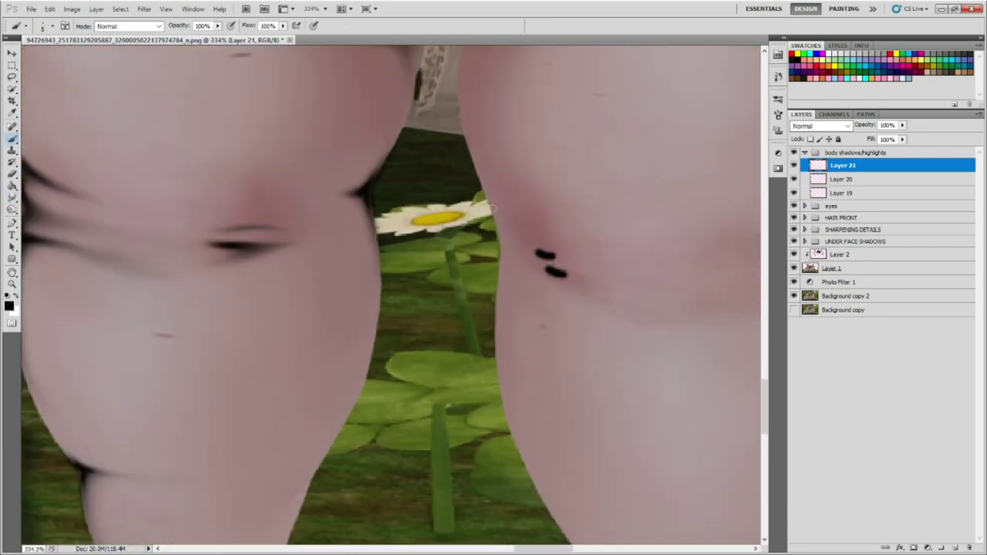
key("r")
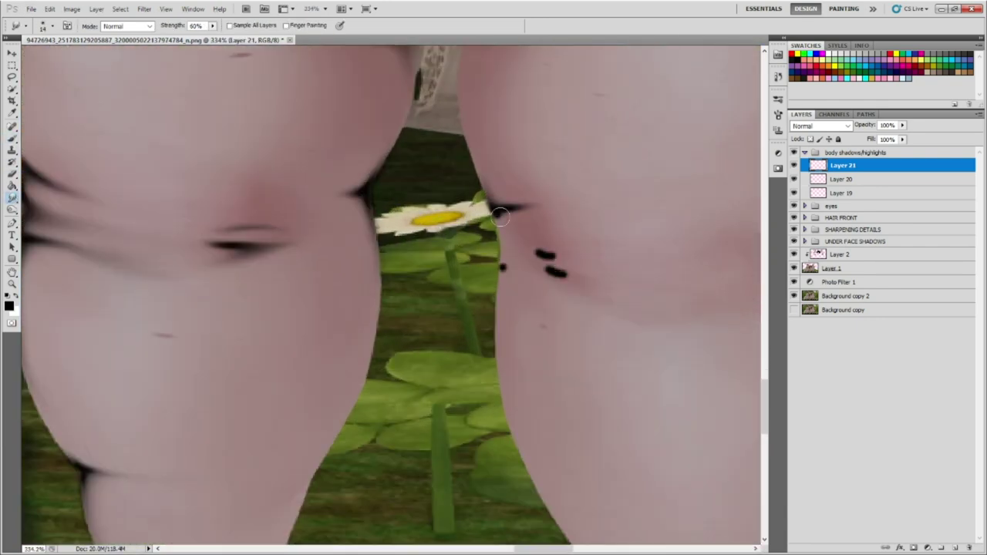
left_click_drag(509, 264, 603, 315)
scroll(531, 243, "down", 3)
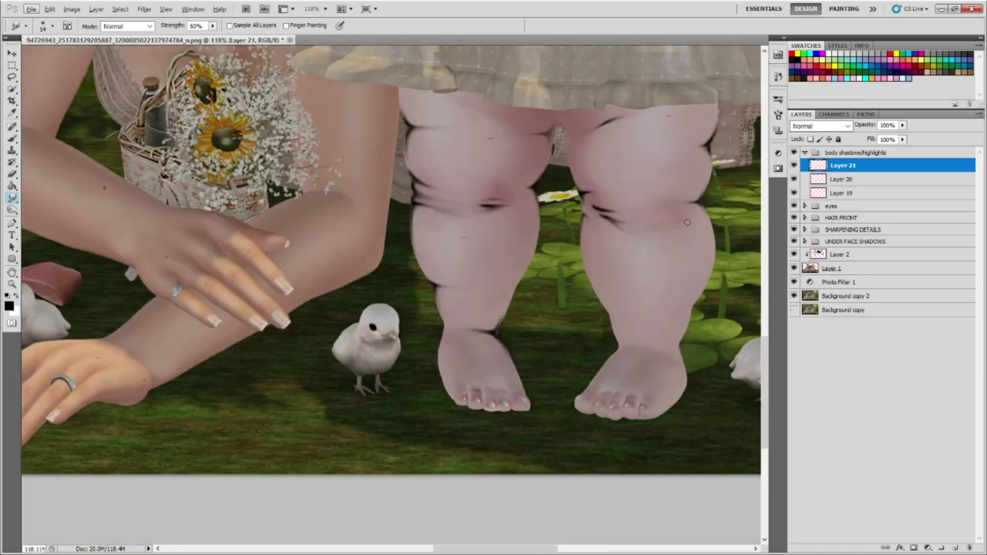
scroll(567, 235, "up", 2)
Smudge the black mark at the upper leg edge.
key("b")
scroll(610, 347, "up", 2)
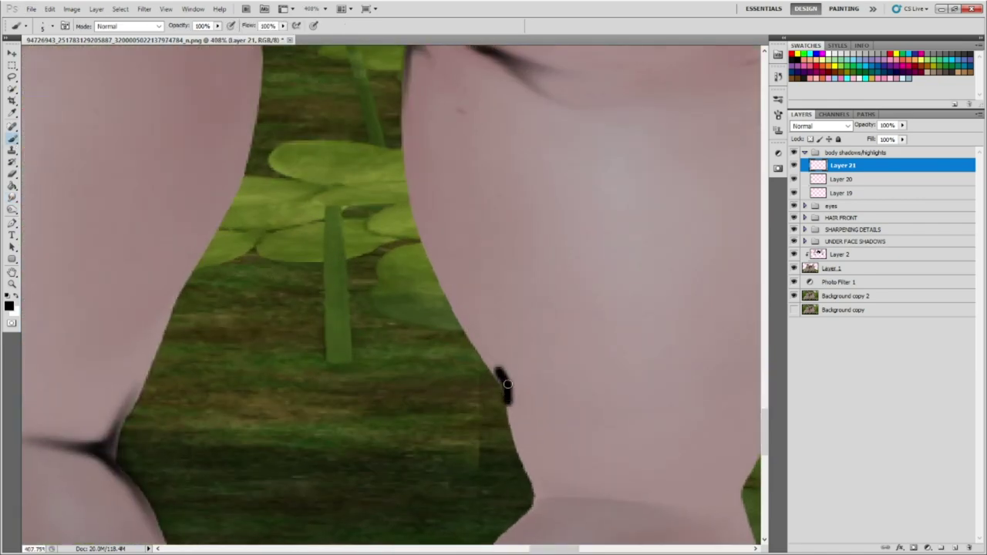
scroll(610, 347, "up", 1)
scroll(601, 374, "down", 3)
scroll(463, 332, "up", 2)
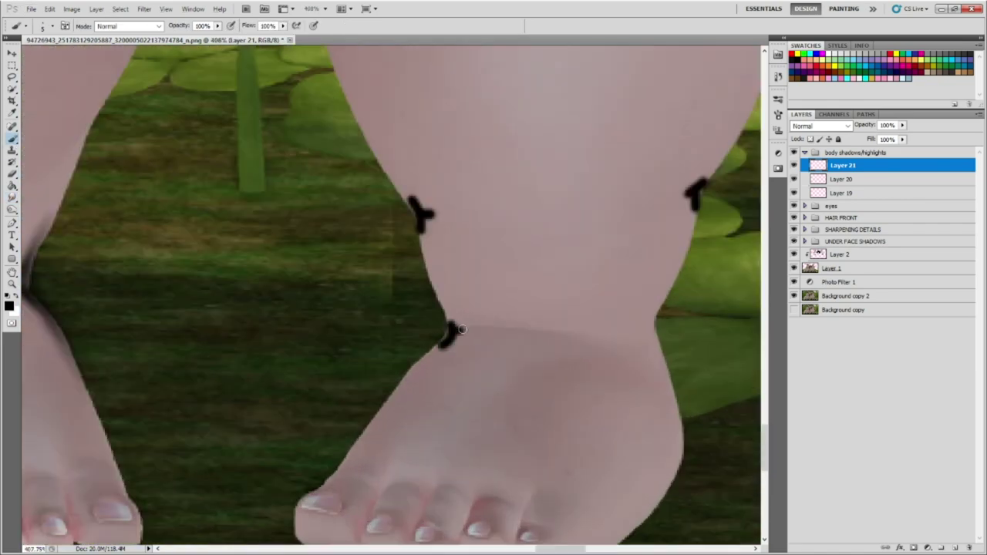
key("r")
scroll(462, 331, "up", 2)
mouse_move(401, 239)
left_mouse_down()
mouse_move(440, 282)
mouse_move(483, 265)
left_mouse_up()
scroll(439, 282, "down", 1)
Blend the remaining black crease marks along the leg edges.
left_click_drag(483, 353, 540, 391)
scroll(540, 391, "down", 3)
scroll(648, 340, "up", 3)
left_click_drag(648, 340, 663, 370)
left_click_drag(644, 417, 678, 305)
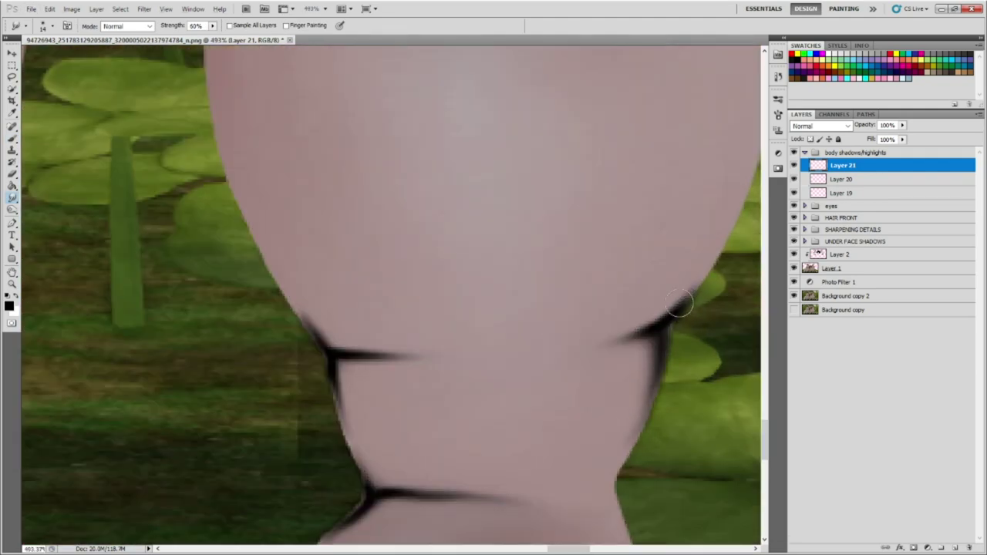
scroll(679, 305, "down", 5)
scroll(462, 347, "up", 3)
On a new Layer 22, paint a white highlight near the leg fold and smudge it in.
key("ctrl+shift+alt+n")
scroll(436, 268, "up", 2)
key("b")
left_click_drag(475, 323, 523, 330)
key("r")
left_click_drag(463, 328, 556, 316)
Dab a white highlight dot on the lower fold and smudge three dots into streaks.
left_click_drag(478, 359, 494, 409)
scroll(661, 280, "down", 5)
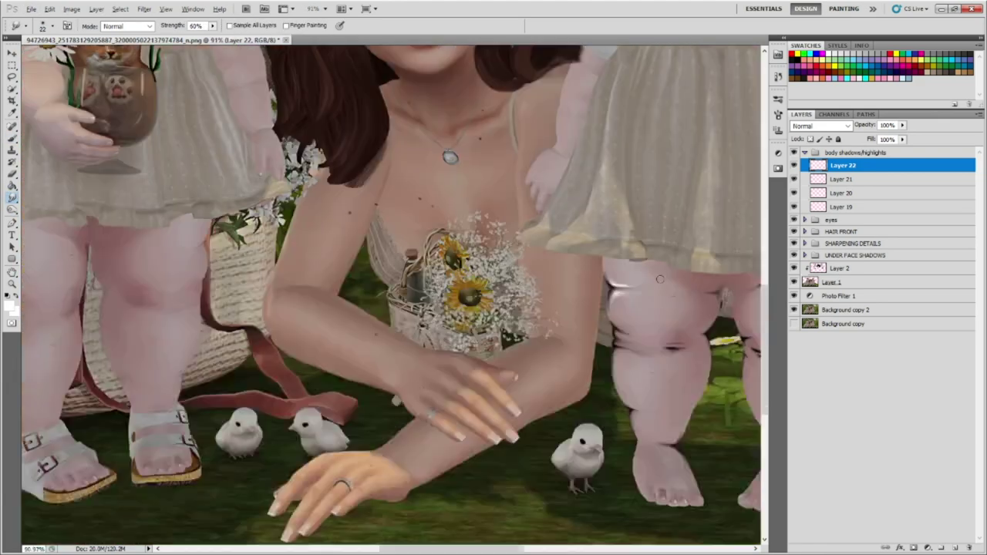
scroll(660, 279, "up", 3)
scroll(538, 374, "up", 2)
key("b")
left_click(496, 439)
key("r")
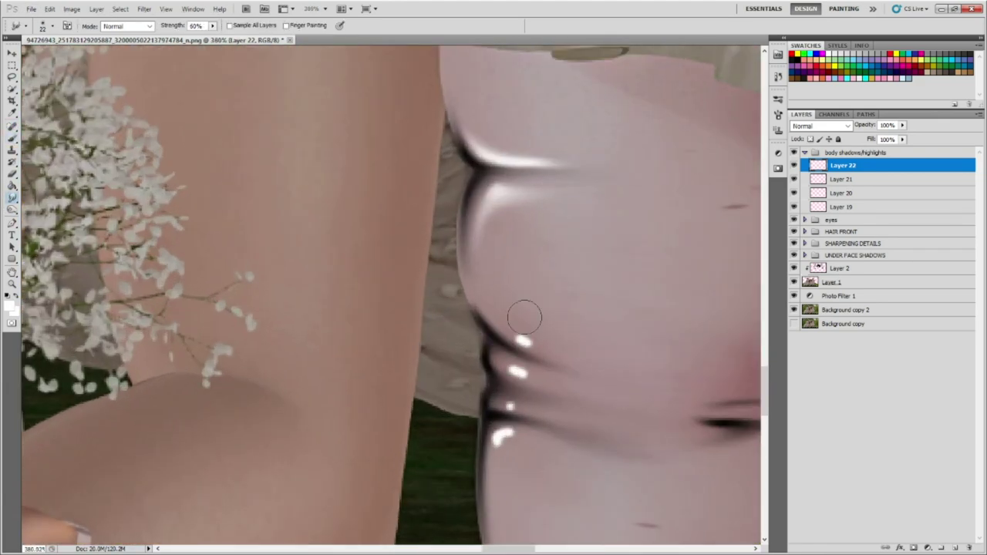
left_click_drag(509, 332, 571, 340)
left_click_drag(494, 385, 609, 385)
left_click_drag(494, 421, 532, 416)
Smudge the upper crease highlight dots into streaks along the crease gaps.
scroll(629, 405, "down", 3)
scroll(629, 404, "down", 5)
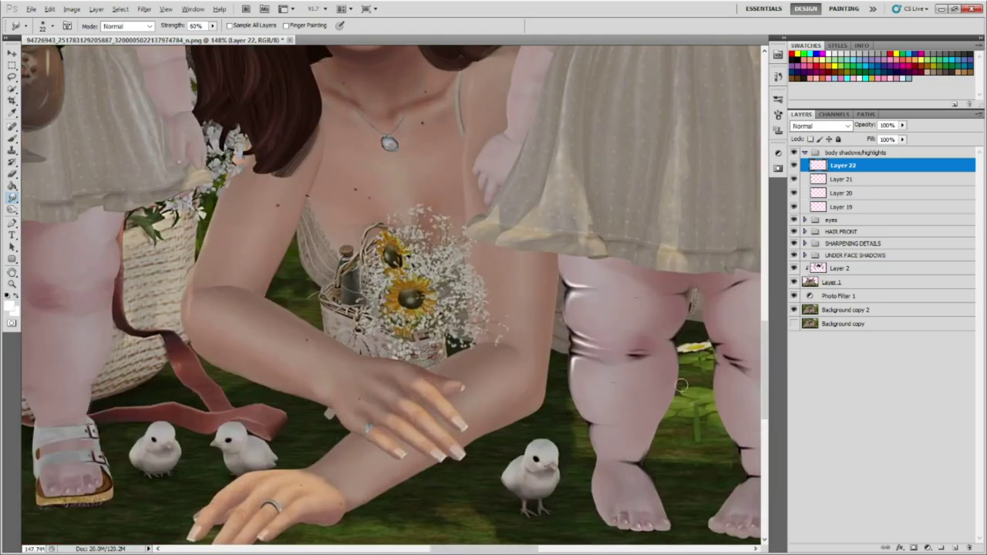
scroll(698, 238, "up", 5)
key("b")
key("r")
left_click_drag(660, 277, 509, 313)
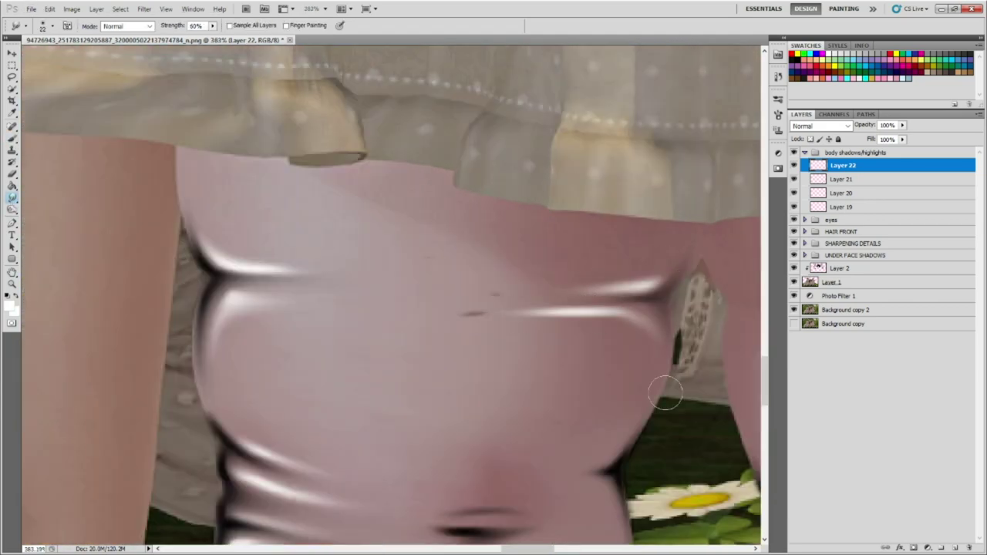
scroll(522, 287, "down", 5)
key("b")
scroll(568, 326, "up", 5)
key("r")
left_click_drag(640, 324, 550, 397)
scroll(673, 224, "down", 5)
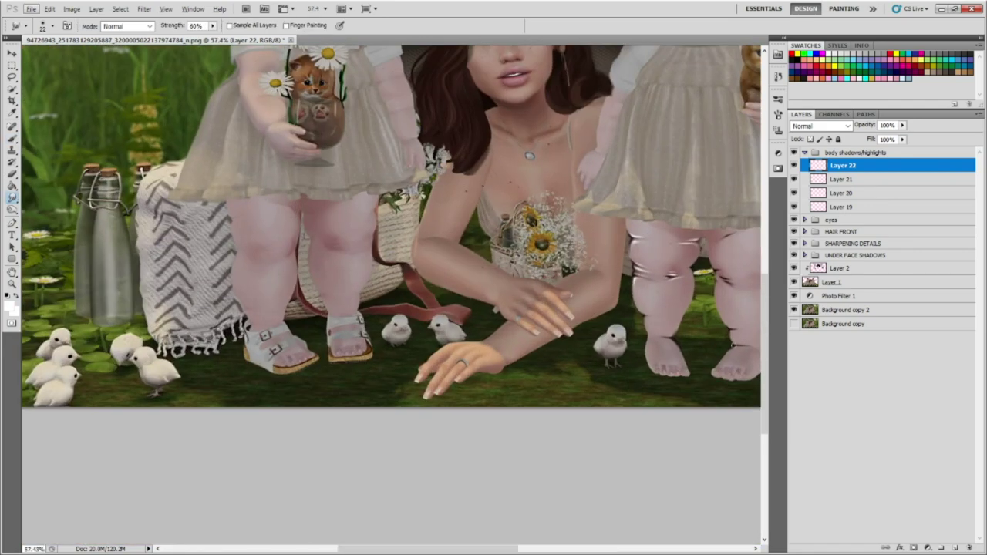
scroll(710, 274, "up", 3)
scroll(709, 274, "up", 3)
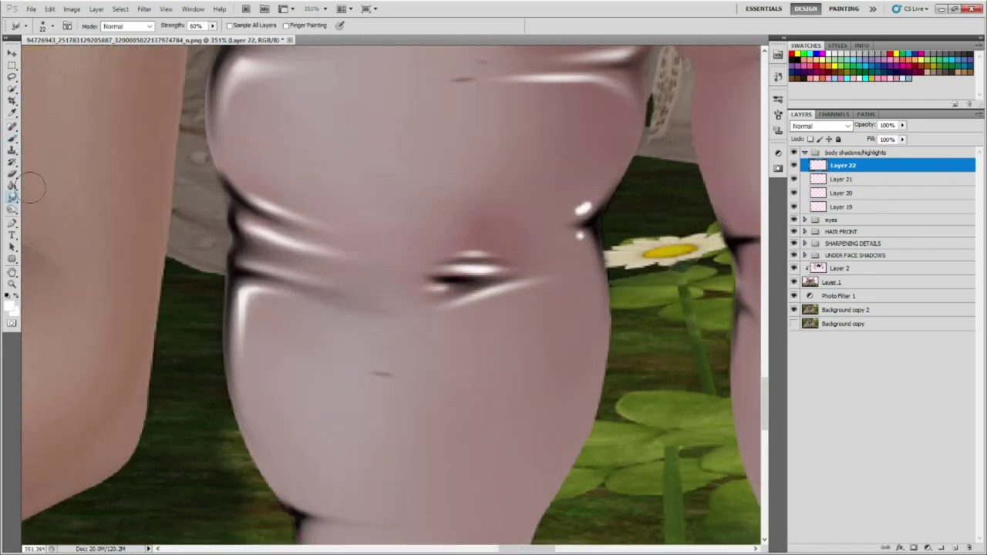
scroll(594, 275, "down", 5)
scroll(590, 385, "up", 5)
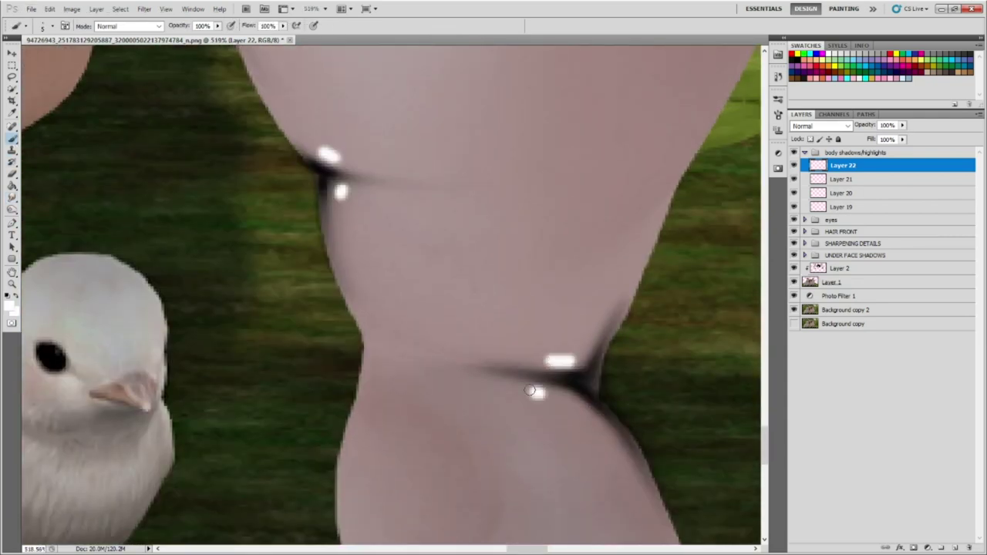
mouse_move(592, 385)
left_mouse_down()
mouse_move(634, 485)
mouse_move(476, 220)
mouse_move(632, 201)
left_mouse_up()
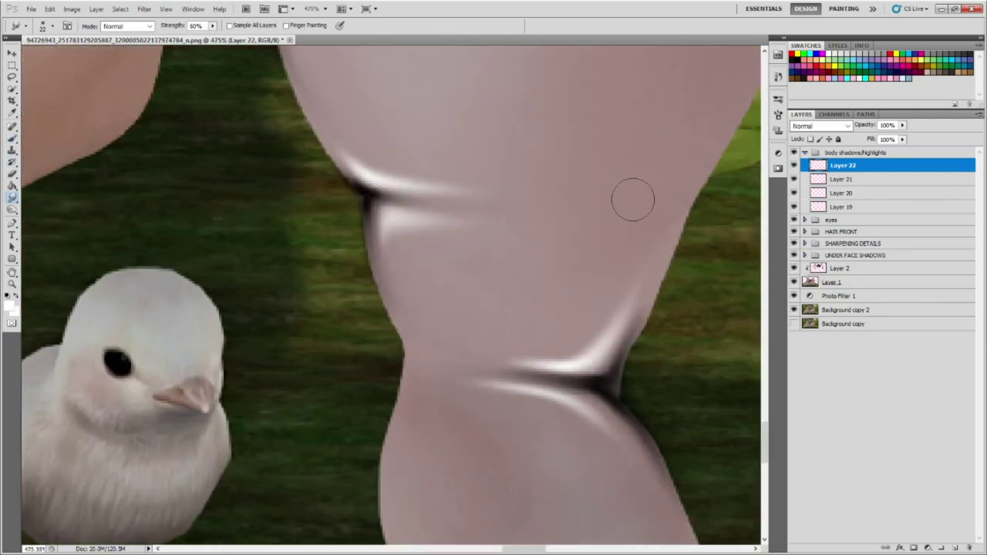
Pull the right leg highlight leftward into a soft streak.
scroll(598, 174, "down", 3)
key("b")
scroll(578, 178, "up", 3)
key("r")
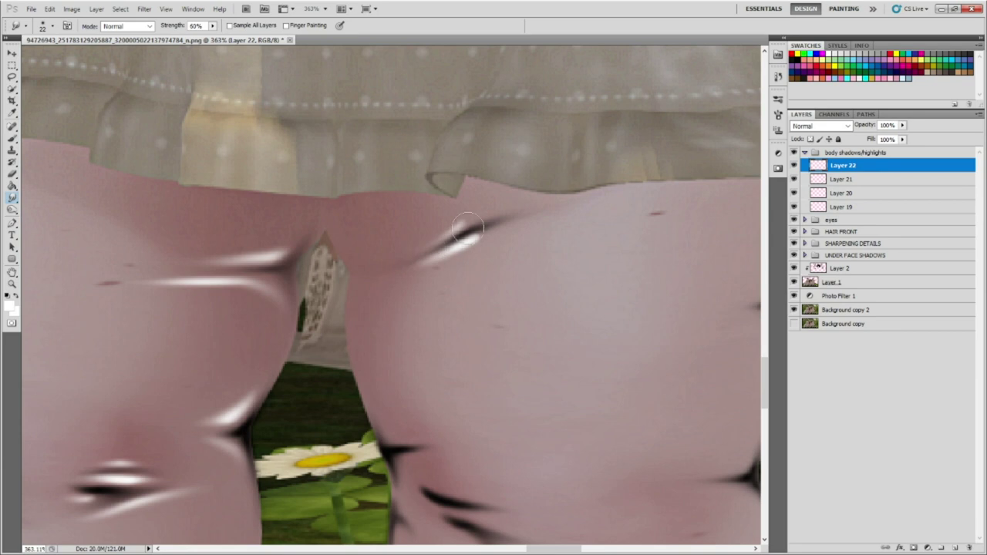
scroll(595, 356, "down", 3)
scroll(600, 271, "up", 3)
mouse_move(579, 297)
left_mouse_down()
mouse_move(551, 247)
mouse_move(524, 297)
mouse_move(448, 303)
left_mouse_up()
Streak and blend the remaining highlight dots along the left leg's folds.
scroll(601, 209, "down", 5)
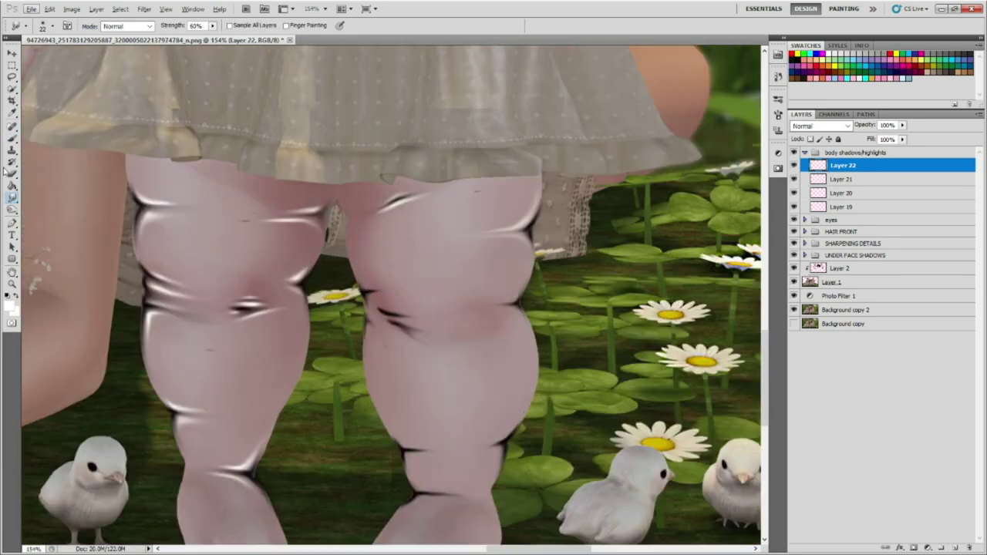
key("b")
scroll(316, 292, "up", 4)
key("r")
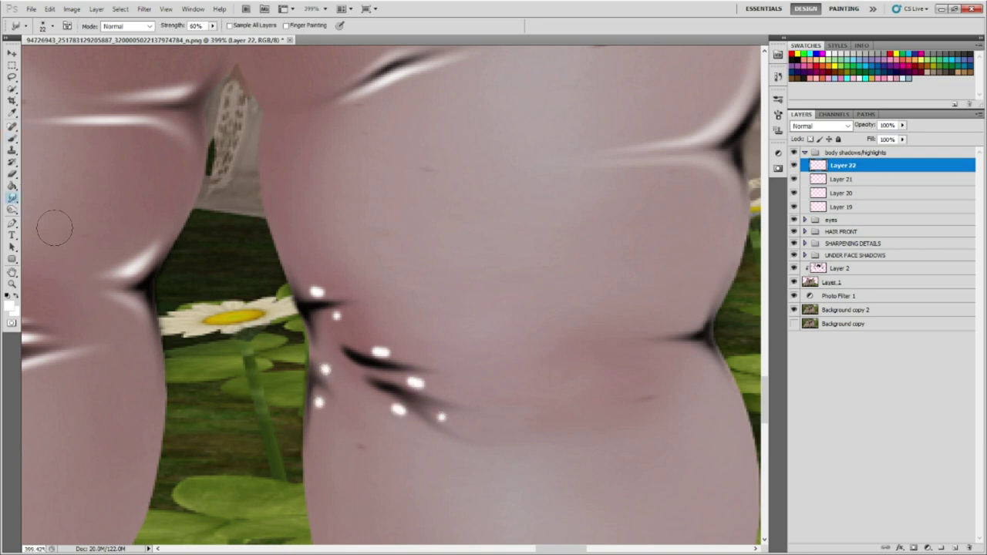
scroll(324, 463, "up", 2)
left_click_drag(308, 370, 310, 432)
left_click_drag(318, 320, 374, 421)
left_click_drag(385, 351, 509, 447)
left_click_drag(474, 397, 540, 417)
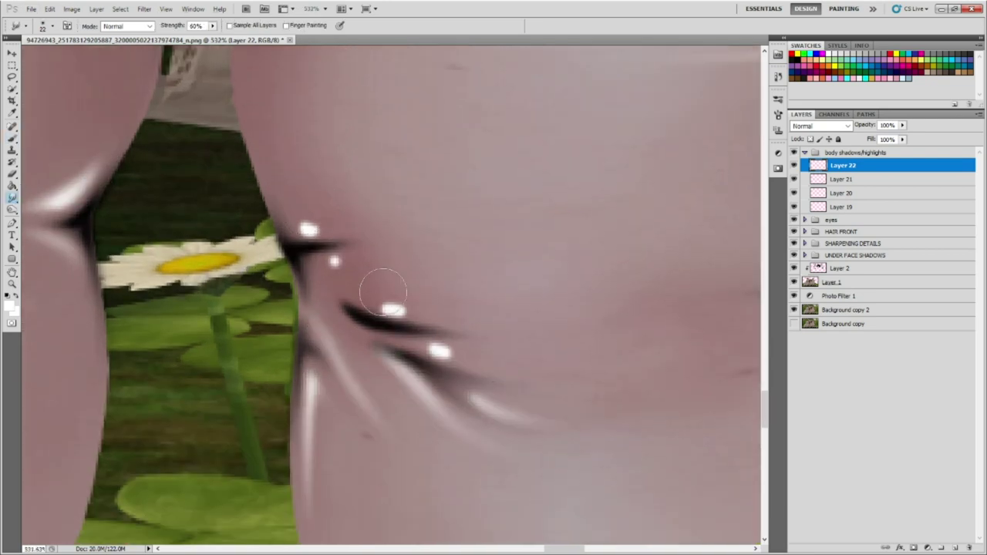
left_click_drag(308, 229, 277, 202)
left_click_drag(334, 262, 390, 255)
left_click_drag(293, 212, 374, 216)
left_click_drag(393, 311, 470, 320)
left_click_drag(439, 353, 548, 369)
Smudge the right leg edge highlights leftward into streaks.
scroll(551, 293, "down", 4)
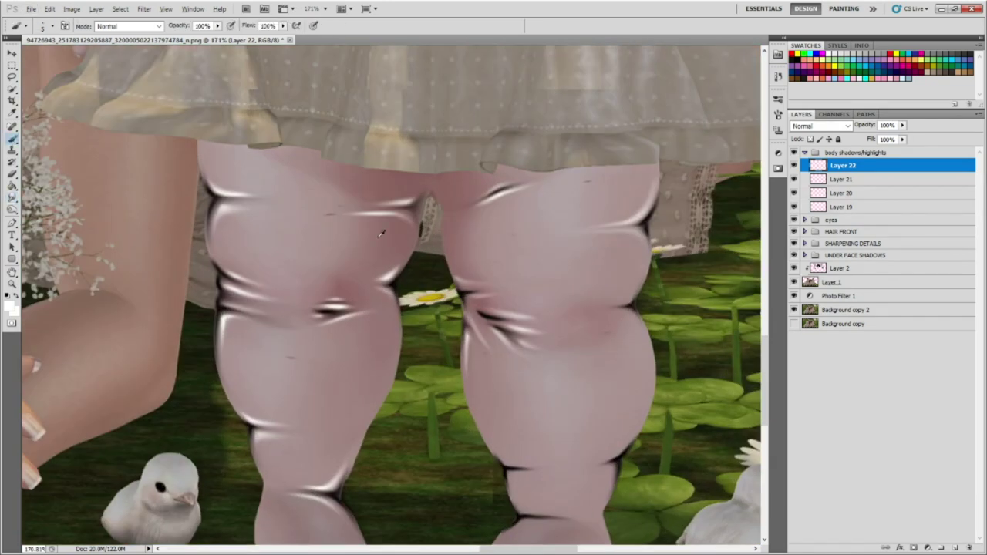
scroll(617, 308, "up", 3)
left_click_drag(652, 324, 567, 318)
left_click_drag(648, 289, 540, 293)
scroll(650, 239, "down", 3)
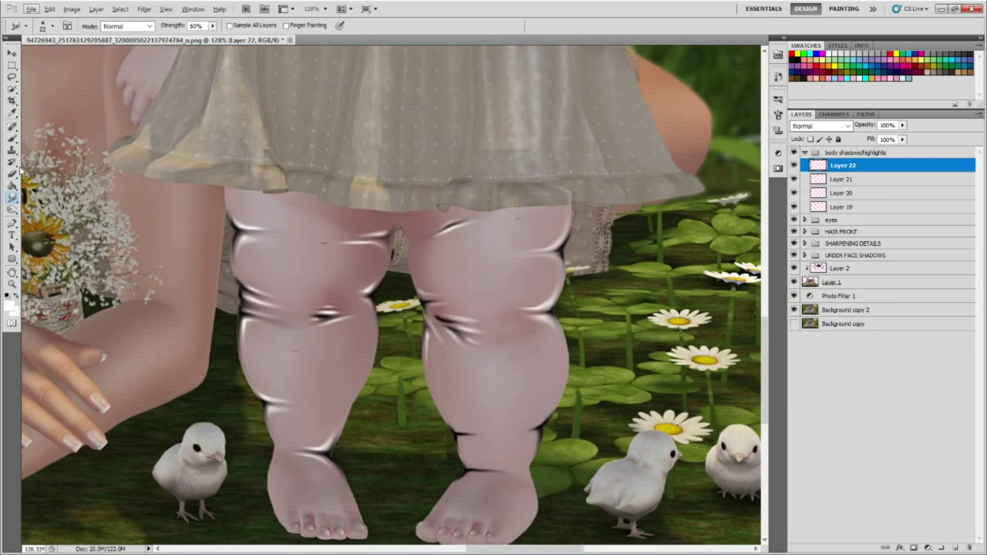
Paint two white dots at the leg fork and smudge them into crease streaks.
key("b")
scroll(540, 309, "up", 3)
left_click(447, 463)
scroll(694, 461, "down", 3)
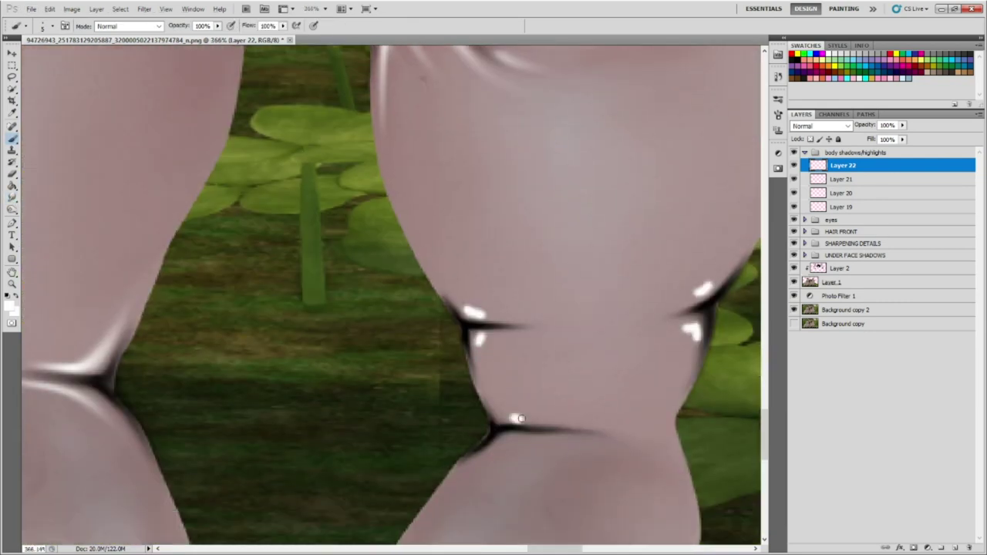
left_click(506, 444)
key("r")
left_click_drag(463, 321, 524, 328)
left_click_drag(475, 355, 540, 347)
left_click_drag(502, 421, 587, 424)
left_click_drag(506, 443, 459, 486)
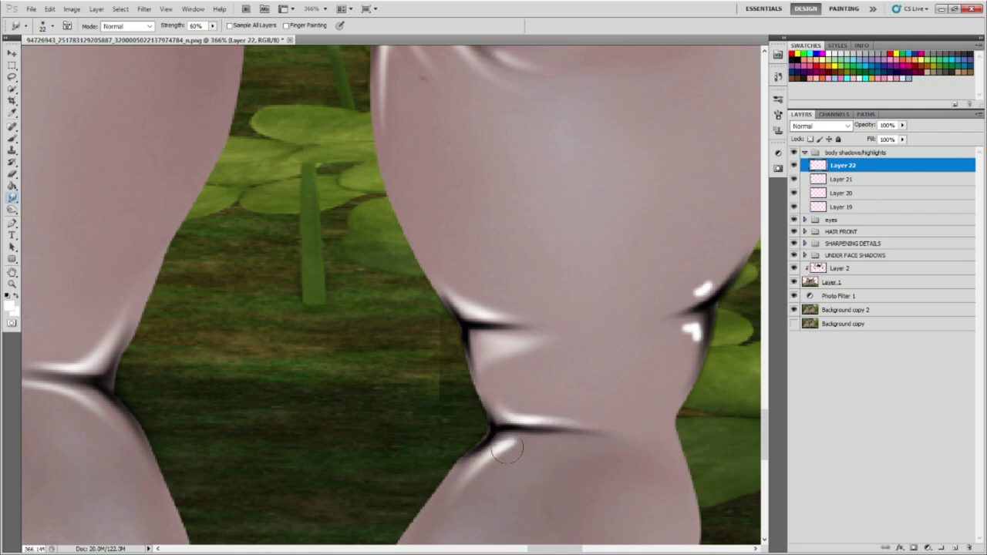
left_click_drag(692, 330, 683, 382)
scroll(540, 324, "down", 5)
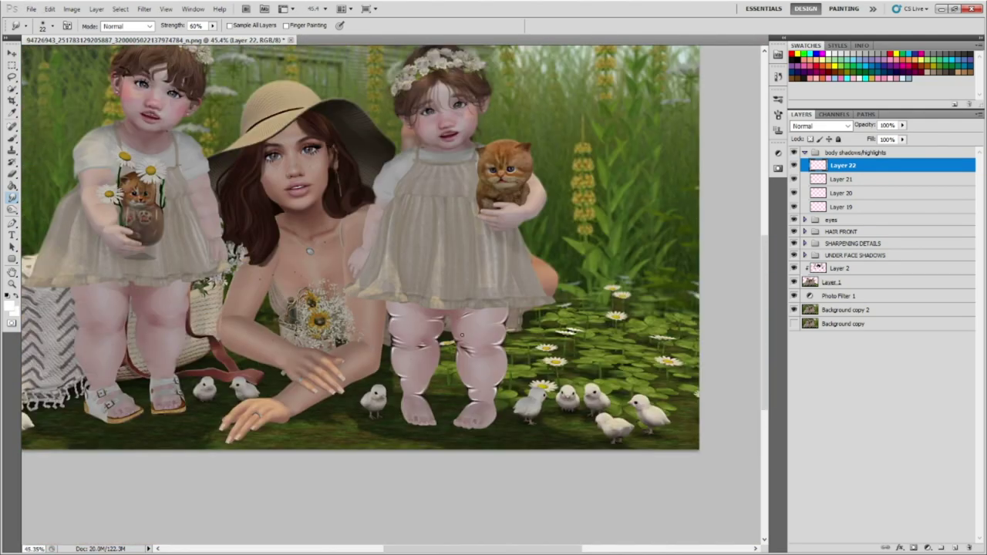
Lower Layer 21's fill to 30%.
scroll(461, 333, "up", 2)
left_click(841, 207)
left_click(841, 179)
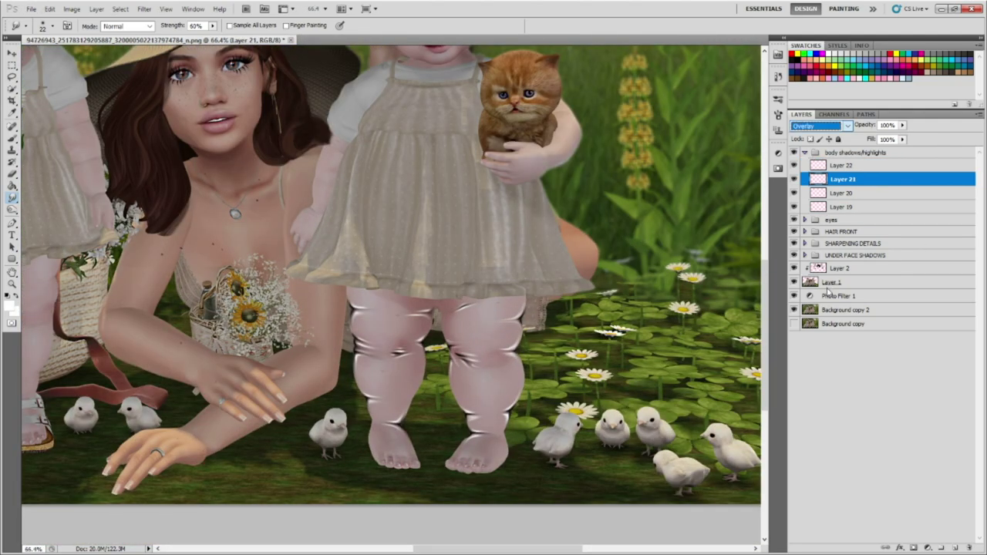
left_click_drag(901, 139, 864, 148)
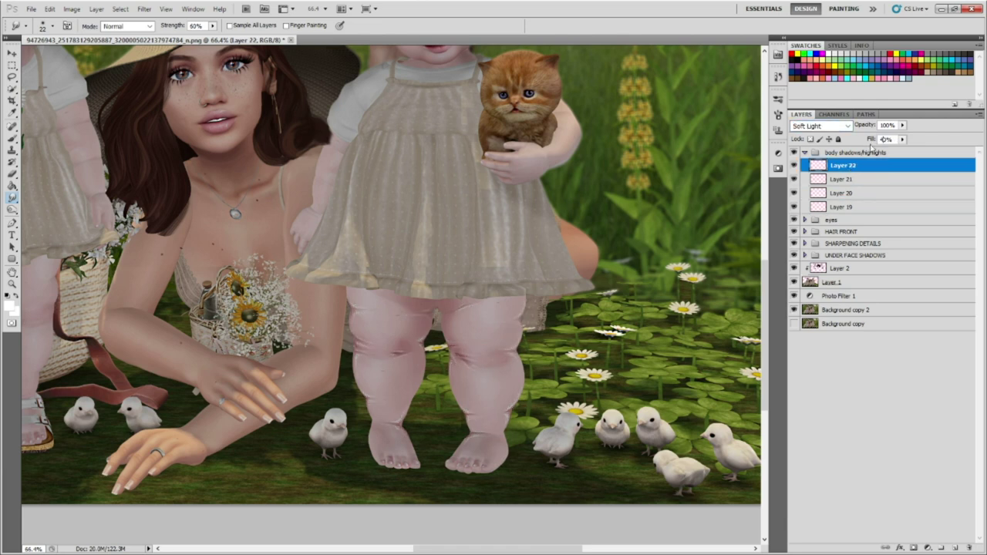
Fit the image on screen and review Layers 22, 21, 19 and 20's blending settings.
key("space")
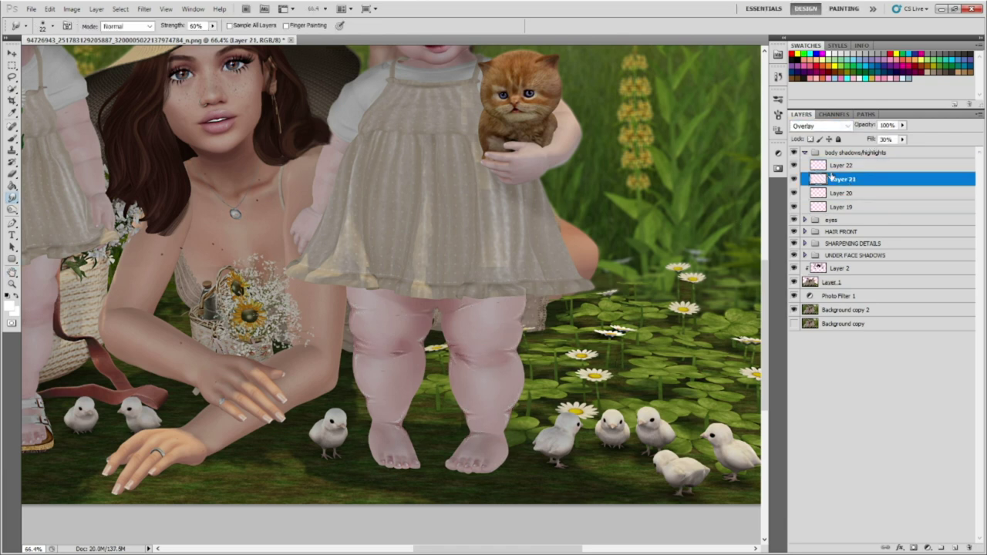
key("alt+bracketright")
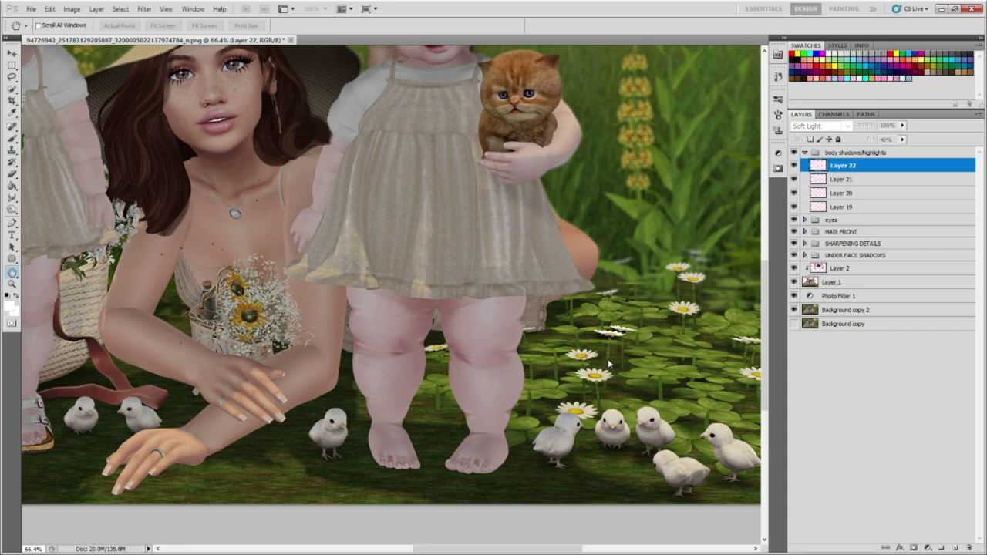
key("ctrl+0")
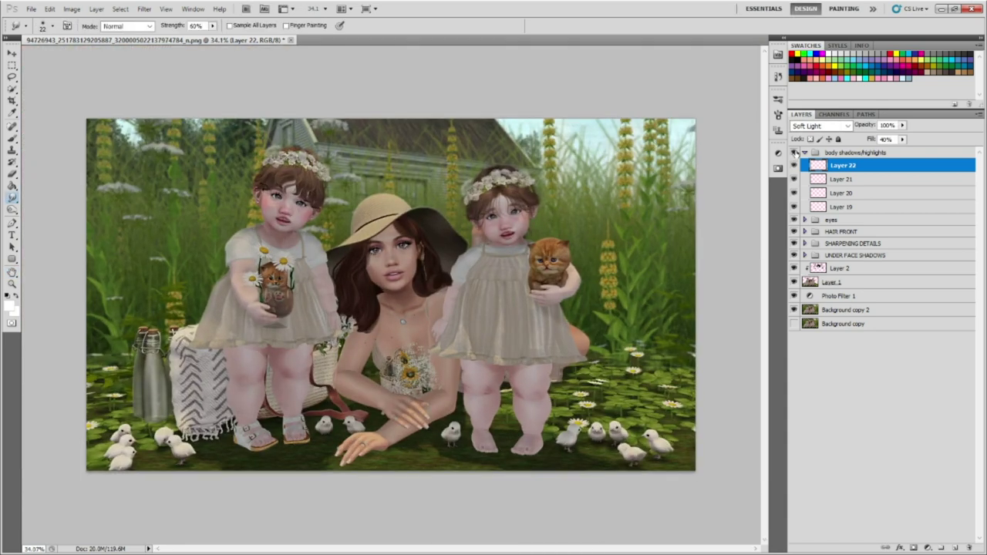
left_click(838, 179)
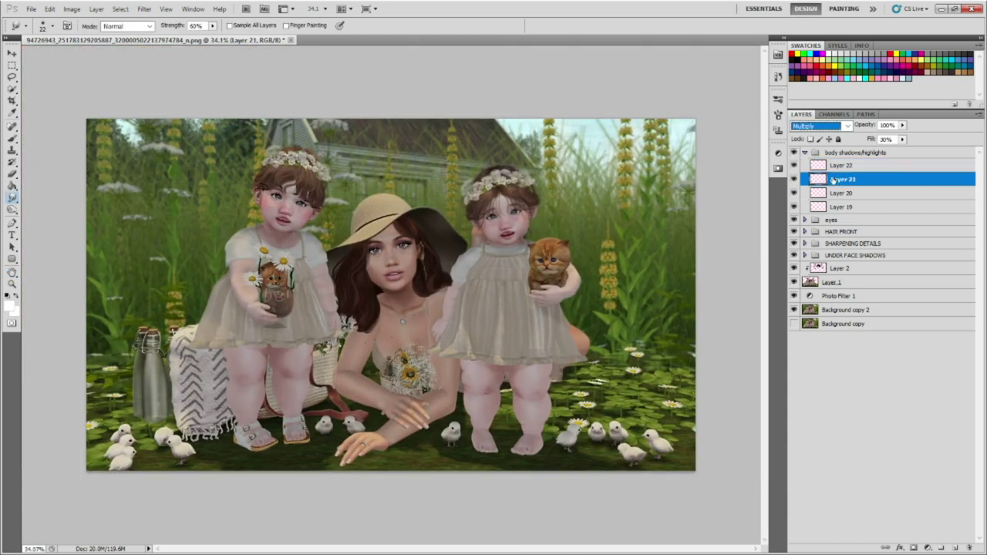
left_click(809, 206)
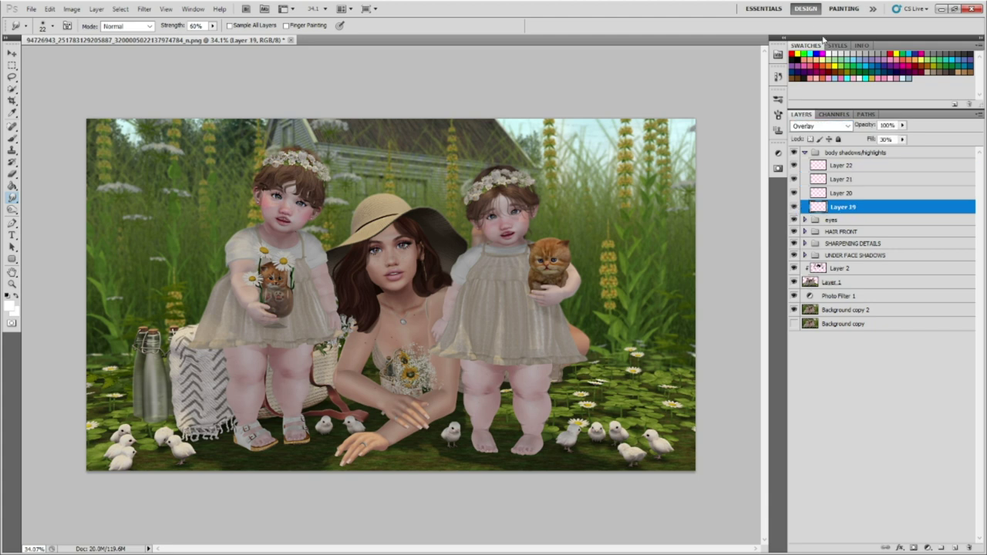
key("alt+bracketright")
key("alt+bracketright")
key("alt+bracketright")
key("alt+bracketleft")
key("alt+bracketleft")
Collapse the body shadows/highlights group and add a new empty Layer 23 on top.
left_click(804, 153)
key("ctrl+shift+alt+n")
scroll(16, 147, "up", 2)
scroll(16, 146, "down", 1)
scroll(15, 146, "down", 1)
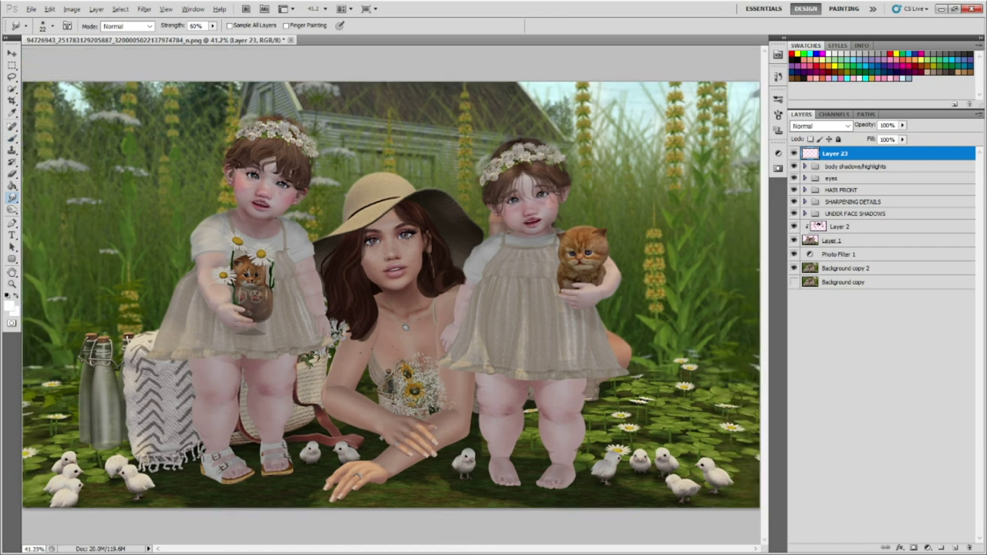
scroll(16, 147, "down", 1)
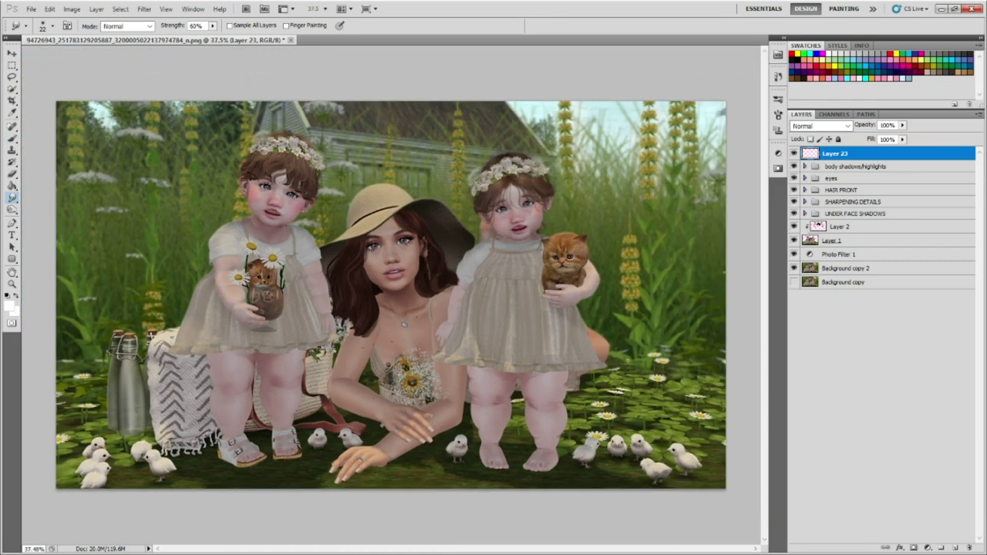
scroll(390, 294, "up", 1)
Group Layer 23 down to Background copy 2 into Group 1, then toggle its visibility to compare.
left_click(845, 268, "shift")
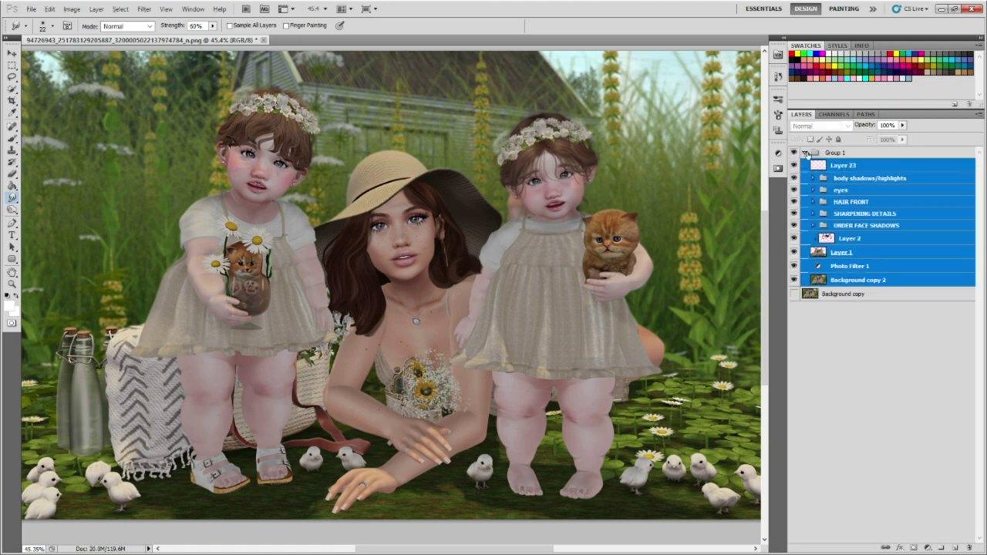
key("ctrl+g")
left_click(795, 152)
left_click(794, 153)
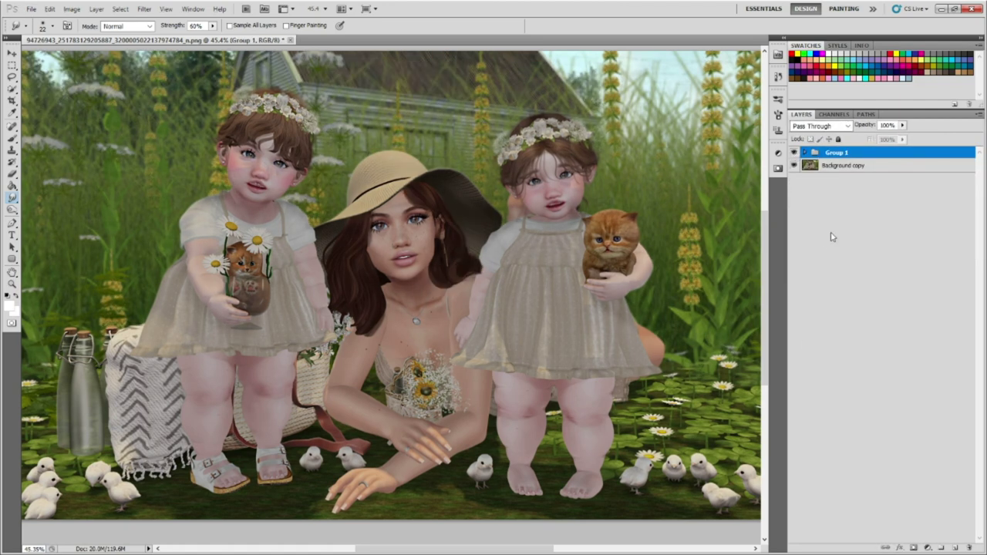
left_click(804, 152)
left_click(843, 165)
left_click(11, 137)
Zoom around the faces to inspect Layer 23's overlay shading for blending touch-ups.
scroll(385, 270, "up", 5)
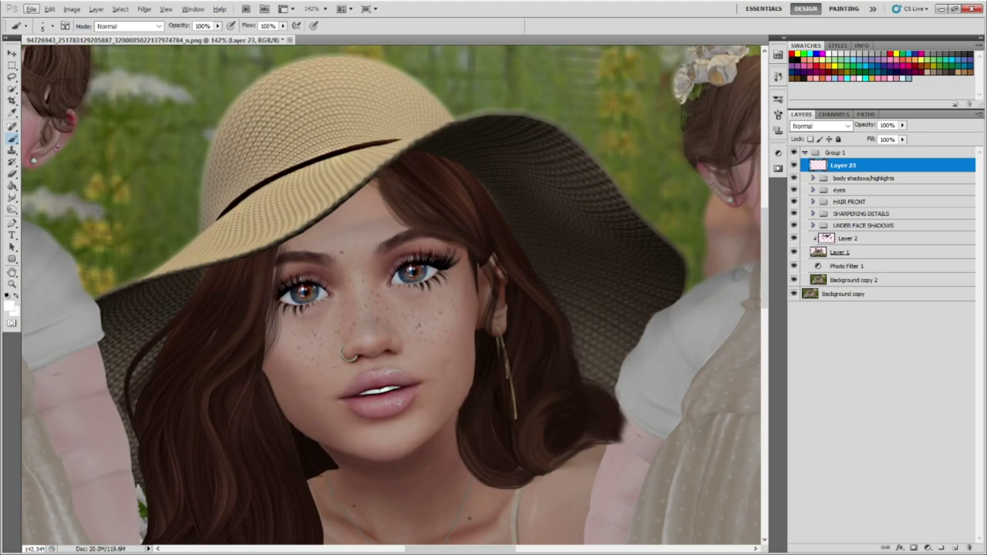
scroll(386, 270, "down", 4)
scroll(362, 301, "up", 2)
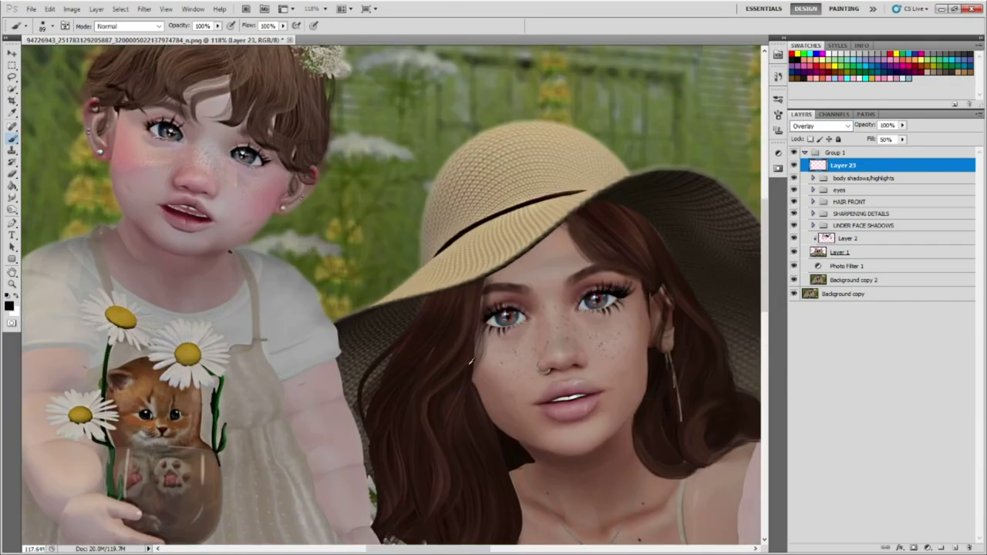
scroll(440, 216, "up", 1)
scroll(412, 273, "up", 1)
scroll(475, 307, "down", 3)
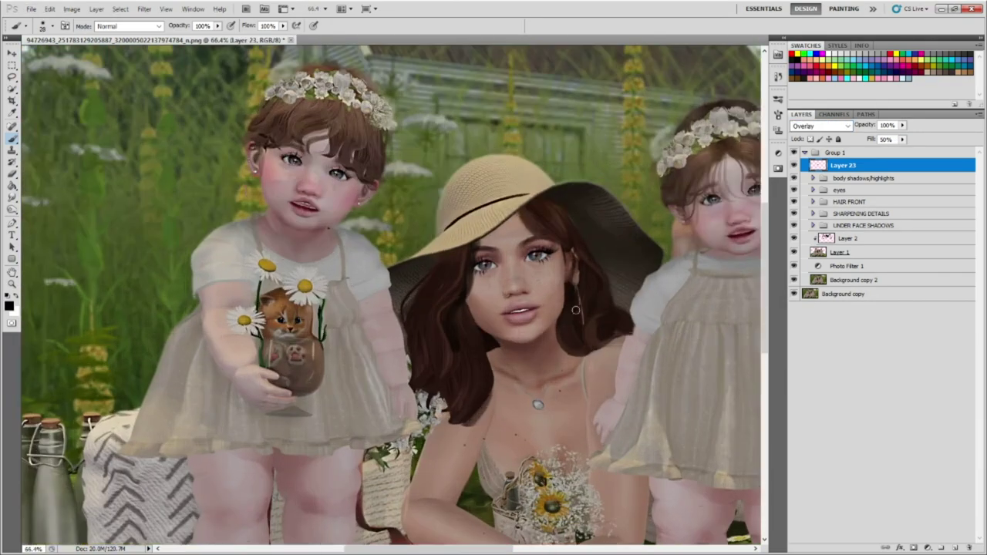
scroll(475, 307, "up", 2)
scroll(475, 307, "down", 2)
scroll(473, 306, "up", 2)
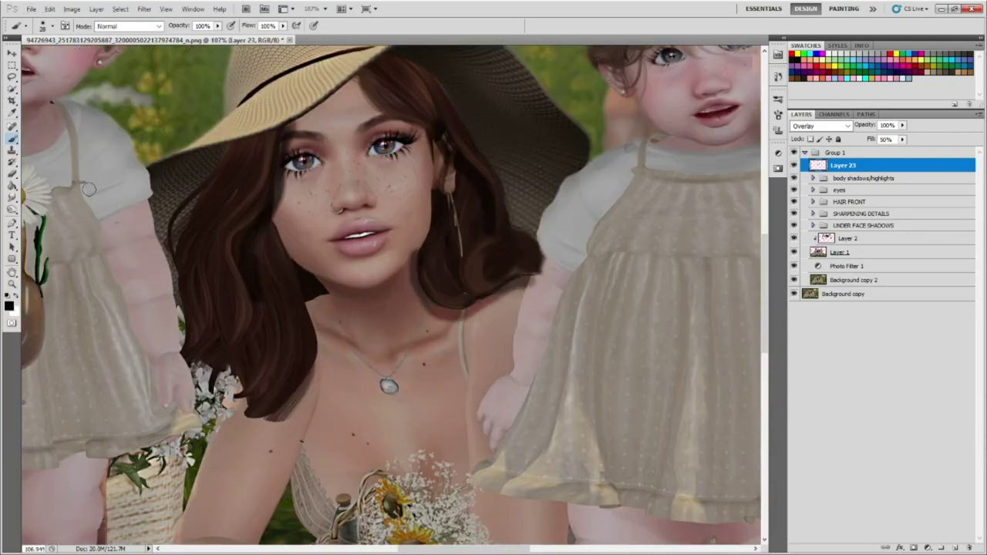
key("r")
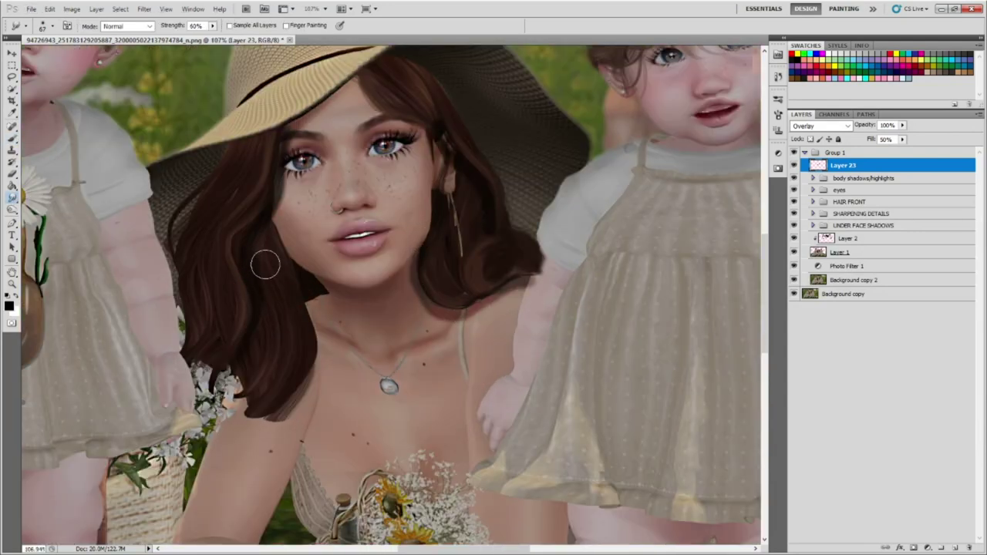
scroll(240, 380, "down", 2)
scroll(353, 165, "up", 3)
Inspect the hair edges, alternating Brush and Smudge tools for touch-ups.
key("b")
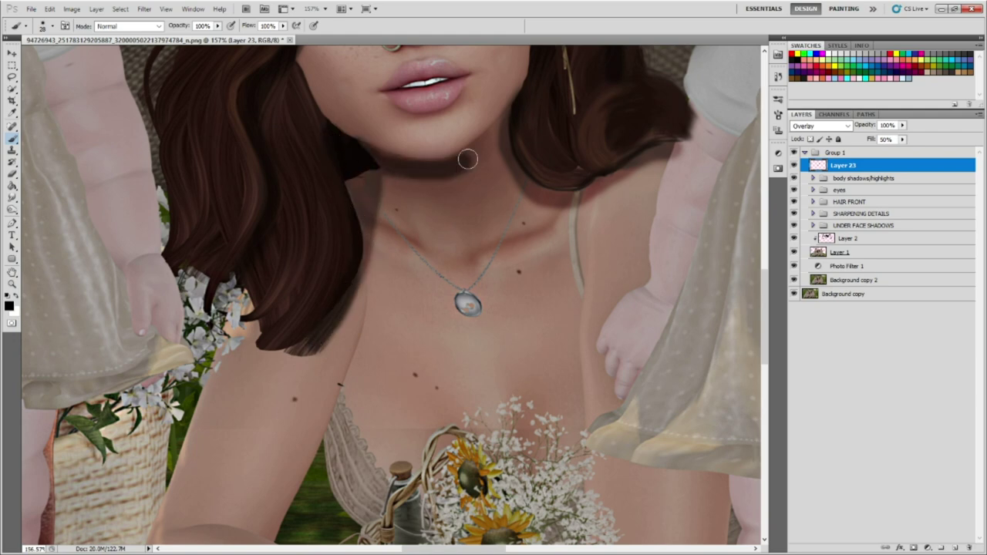
scroll(466, 159, "down", 3)
scroll(321, 257, "up", 1)
scroll(321, 257, "down", 1)
scroll(268, 77, "up", 3)
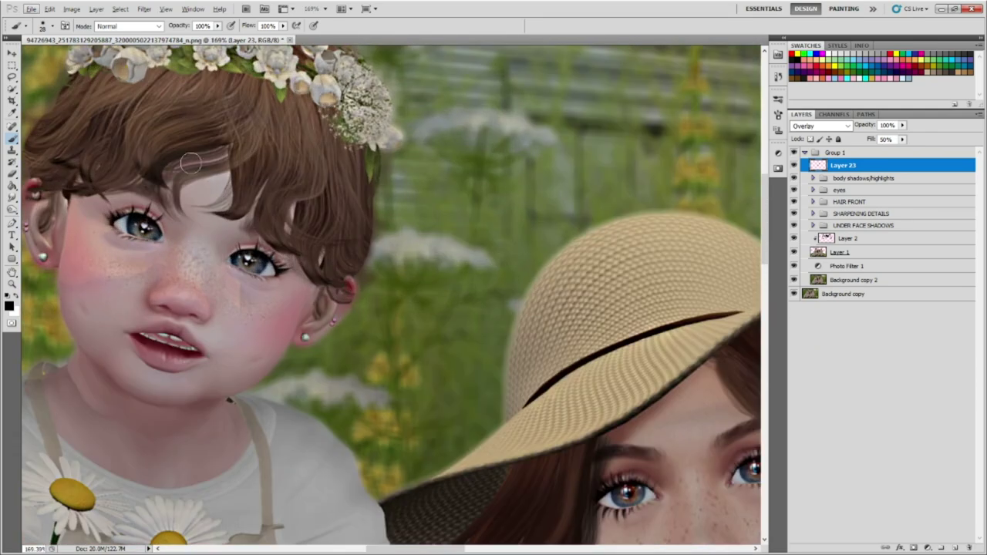
scroll(340, 203, "down", 1)
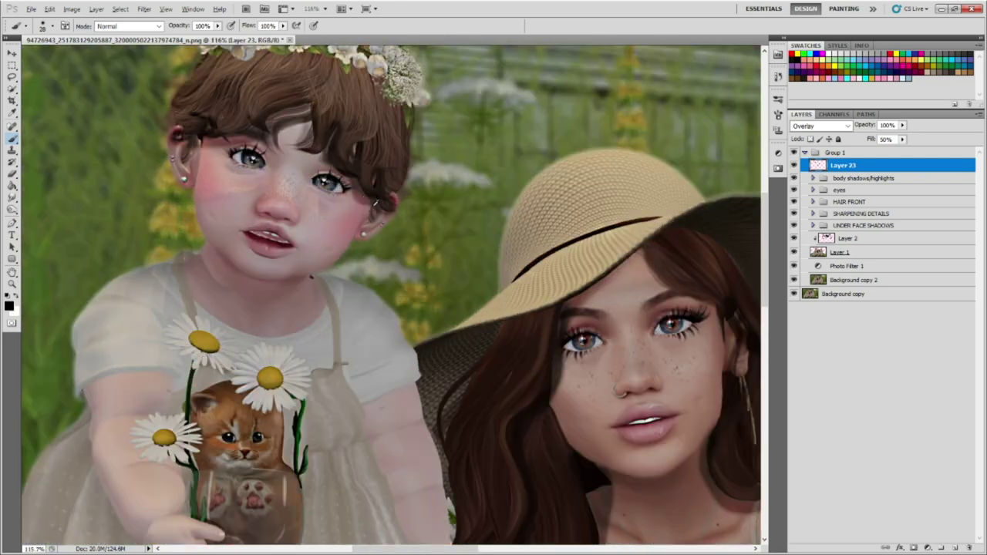
scroll(138, 169, "up", 2)
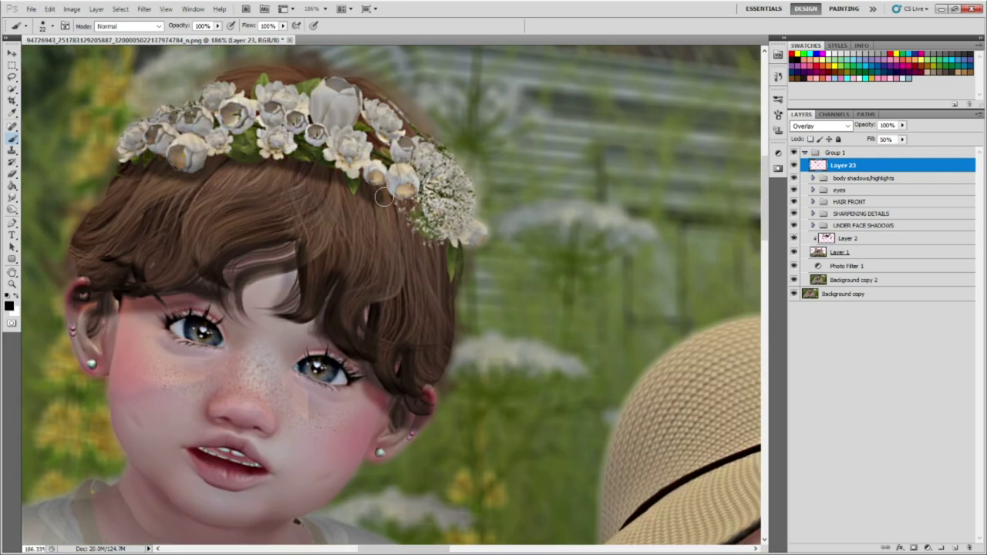
key("r")
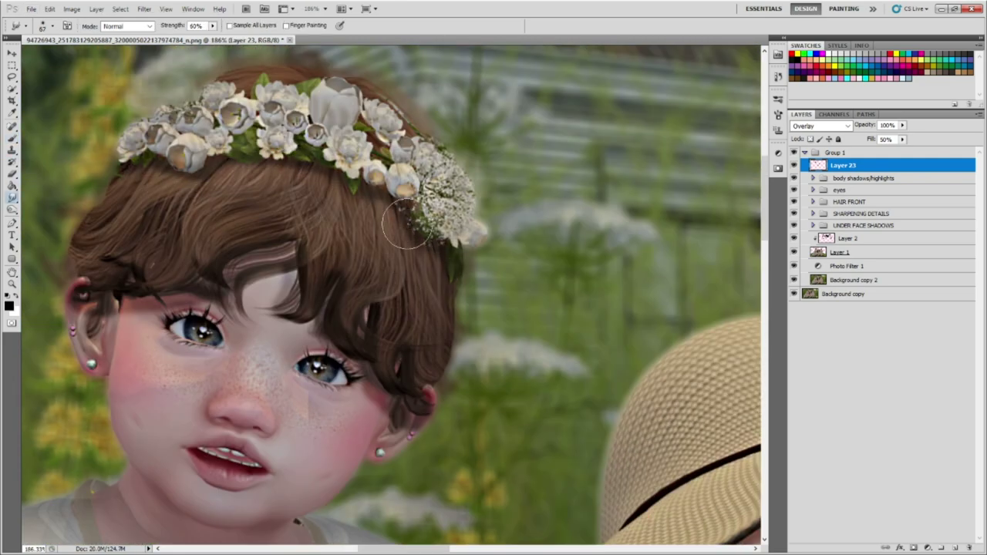
scroll(398, 223, "down", 1)
key("b")
scroll(478, 162, "up", 2)
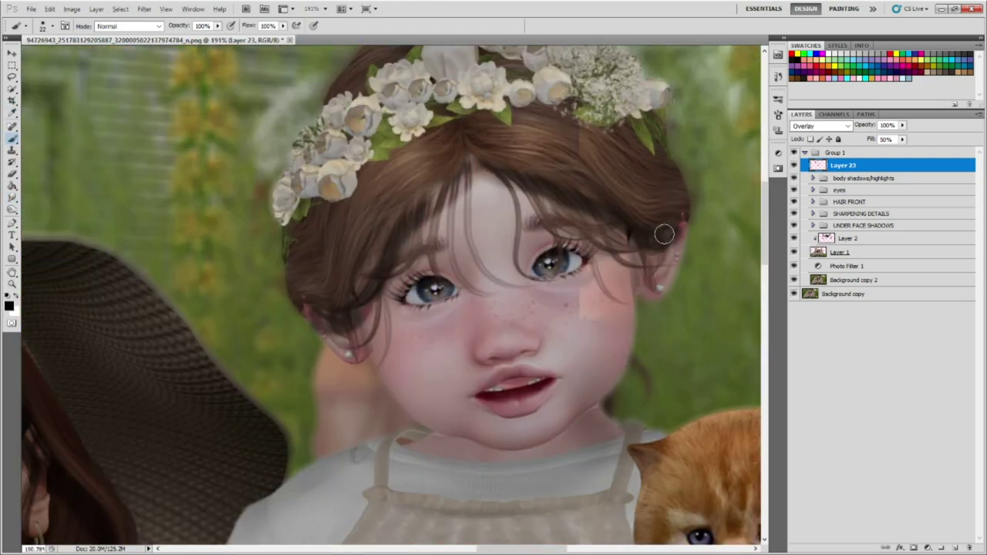
scroll(463, 154, "up", 1)
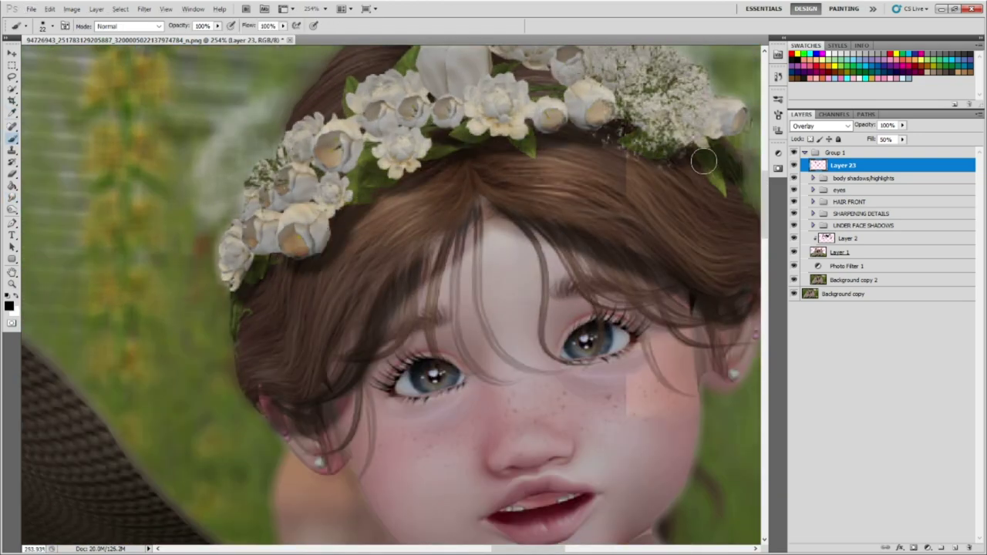
scroll(679, 154, "down", 2)
scroll(224, 291, "down", 1)
scroll(224, 292, "down", 3)
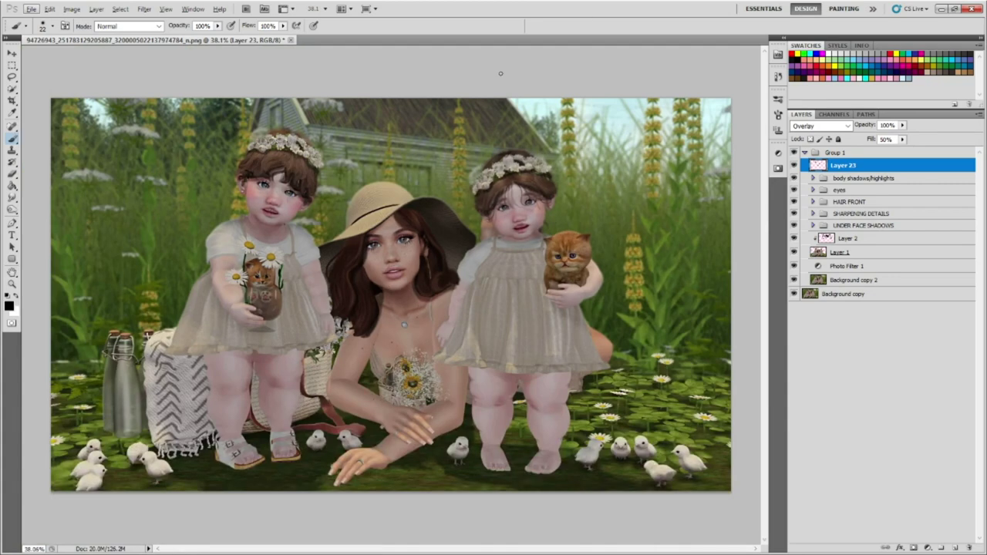
scroll(566, 279, "up", 3)
scroll(565, 278, "up", 1)
Smudge the kitten's lower cheek and chest fur to blend it.
key("r")
mouse_move(481, 182)
left_mouse_down()
mouse_move(478, 262)
mouse_move(604, 236)
left_mouse_up()
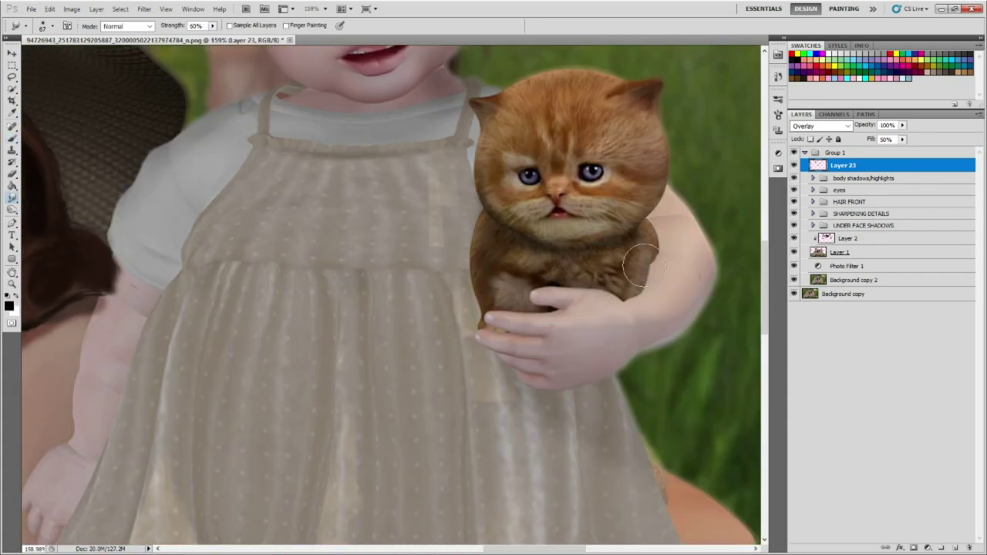
scroll(640, 264, "down", 3)
scroll(128, 201, "down", 1)
Paint a dark shadow along the jar's left edge.
key("b")
scroll(128, 201, "up", 4)
scroll(249, 237, "up", 2)
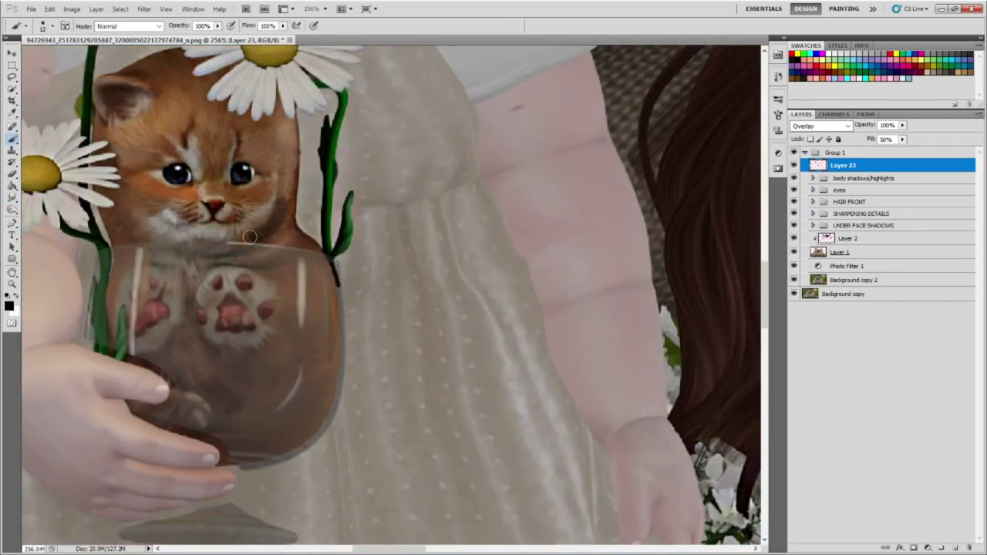
scroll(249, 237, "down", 1)
scroll(211, 144, "down", 3)
scroll(211, 144, "up", 3)
left_click_drag(211, 145, 300, 280)
scroll(256, 196, "up", 1)
scroll(256, 196, "up", 3)
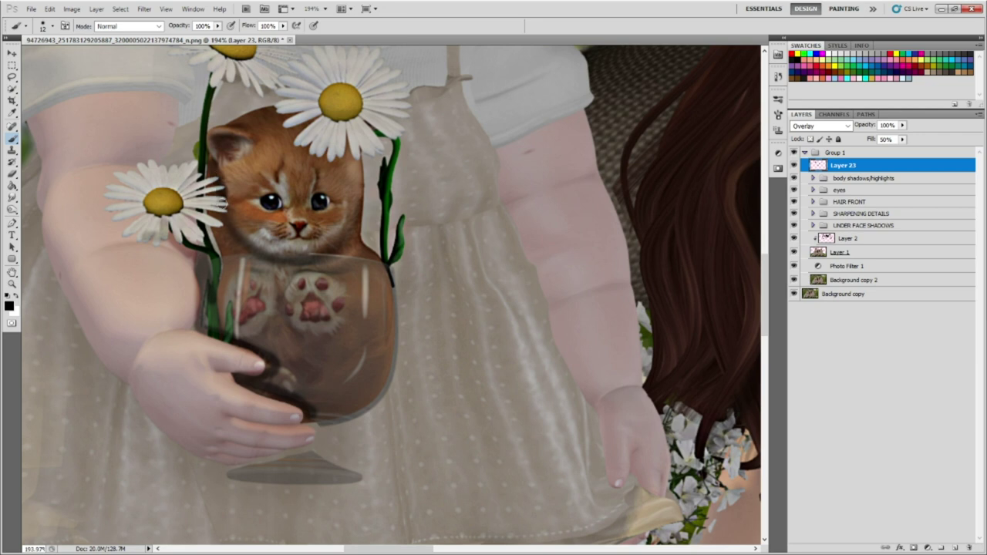
Smudge the dark stroke on the arm toward the hand.
key("r")
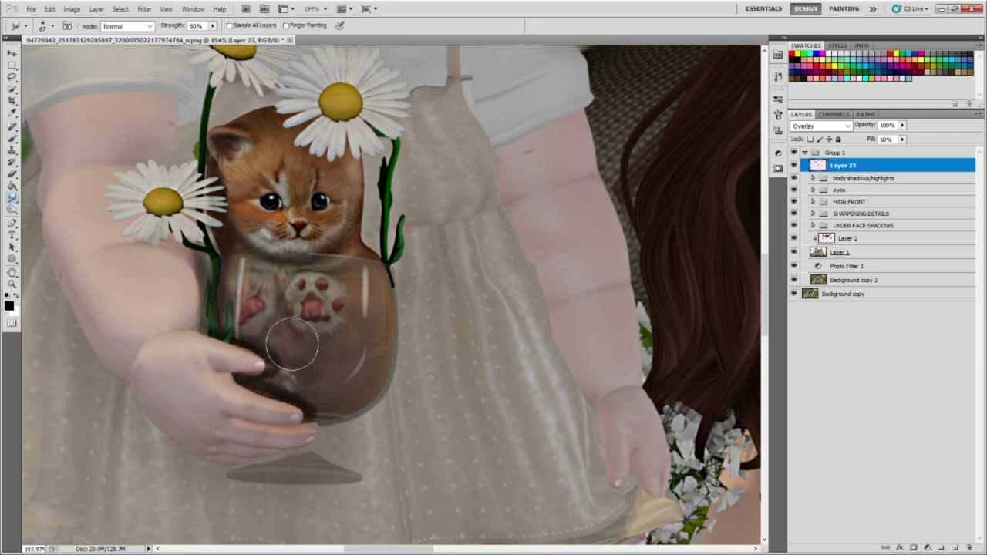
key("ctrl+0")
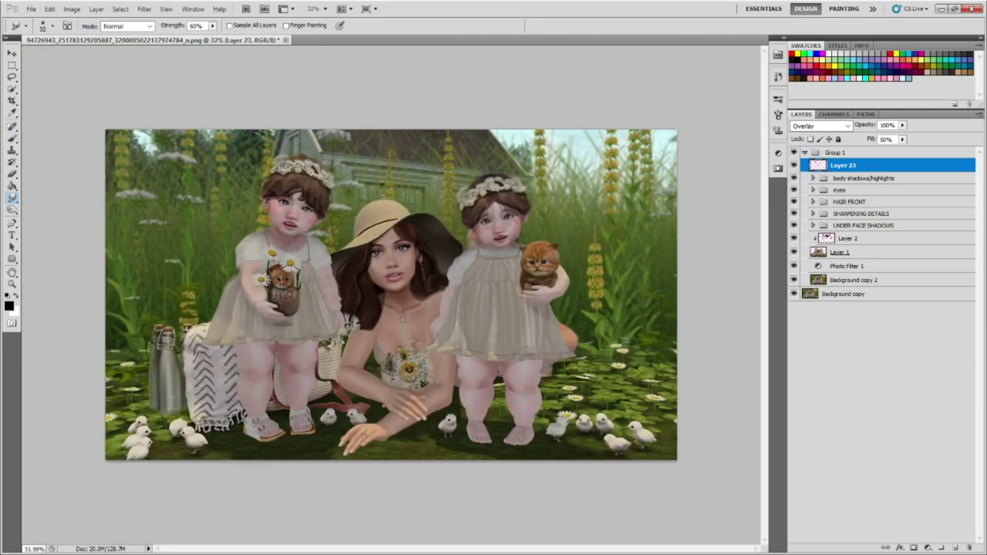
key("b")
scroll(401, 370, "up", 3)
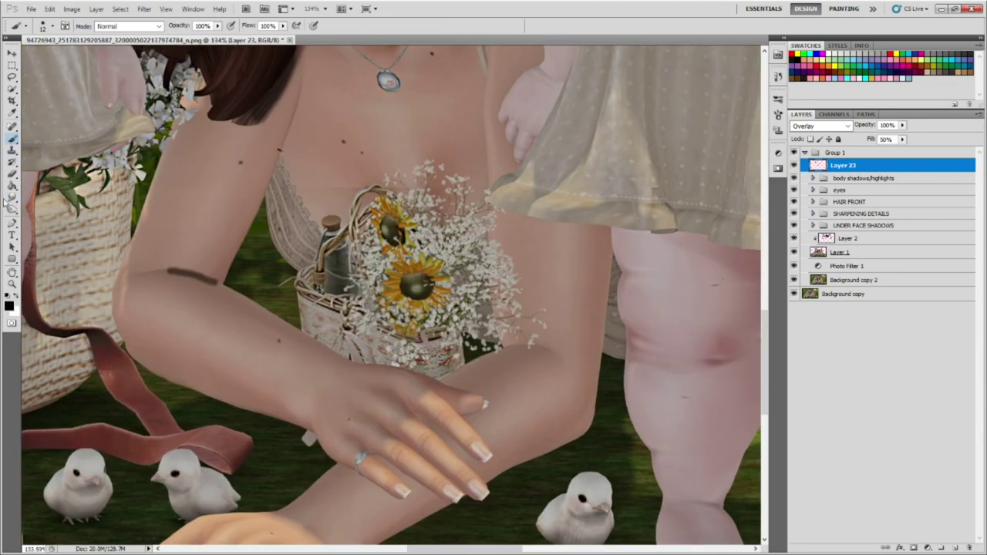
left_click(12, 198)
left_click_drag(139, 271, 417, 396)
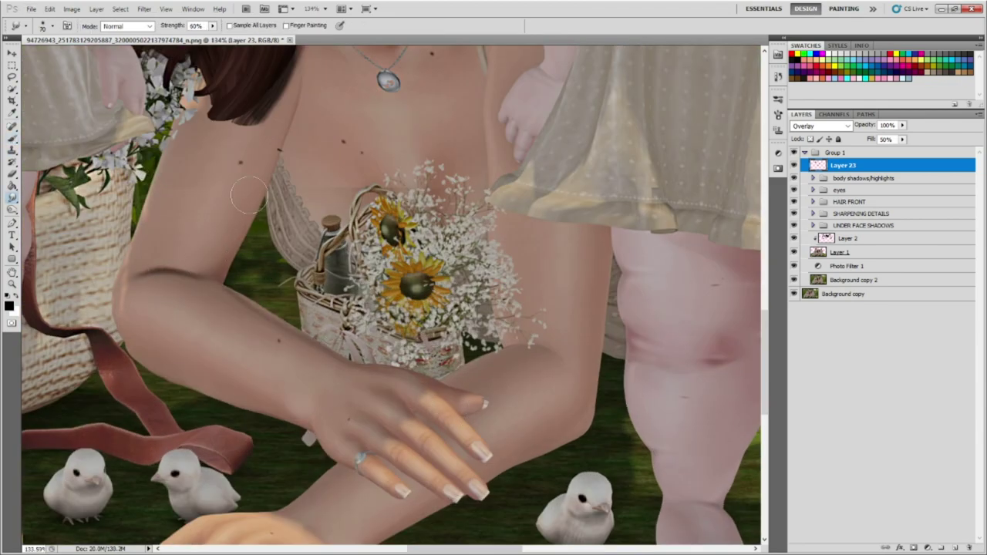
Fit the image in view and add a new empty Layer 24 above Layer 23.
key("ctrl+0")
key("b")
scroll(445, 404, "up", 3)
scroll(445, 404, "up", 1)
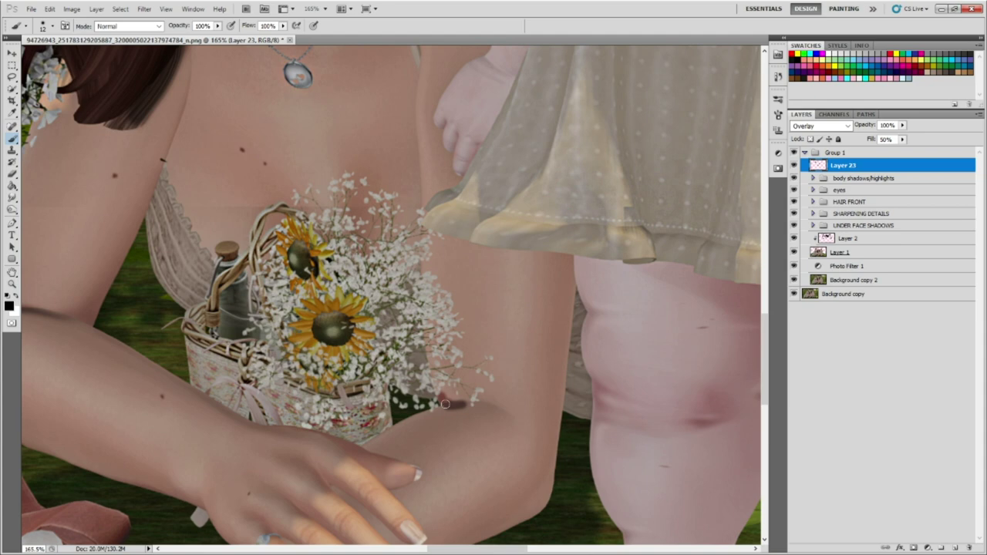
key("r")
key("ctrl+0")
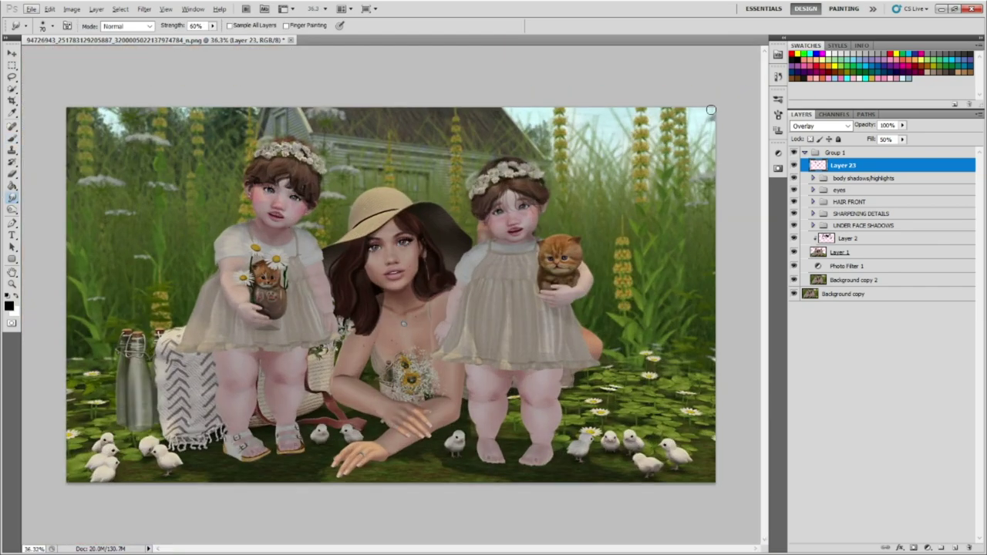
scroll(339, 224, "up", 2)
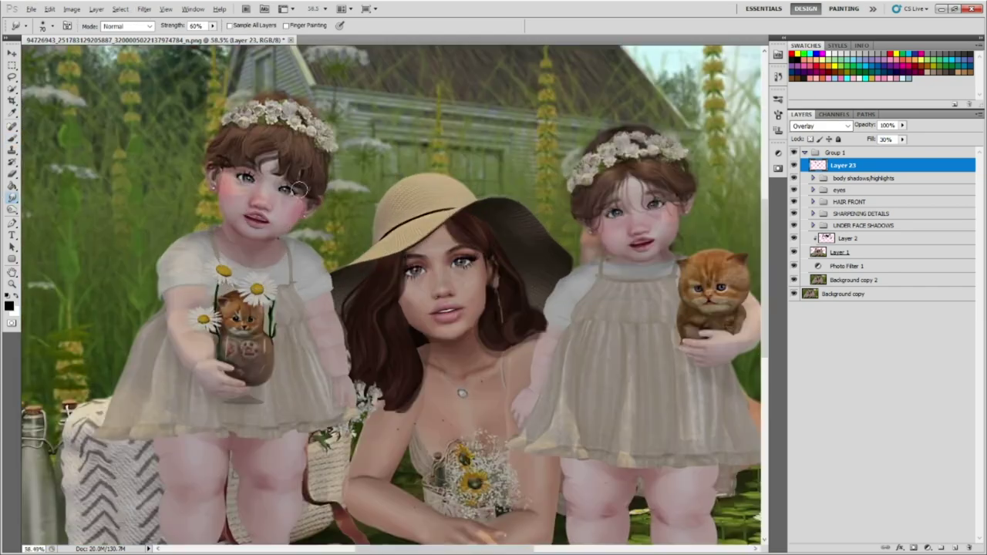
key("space")
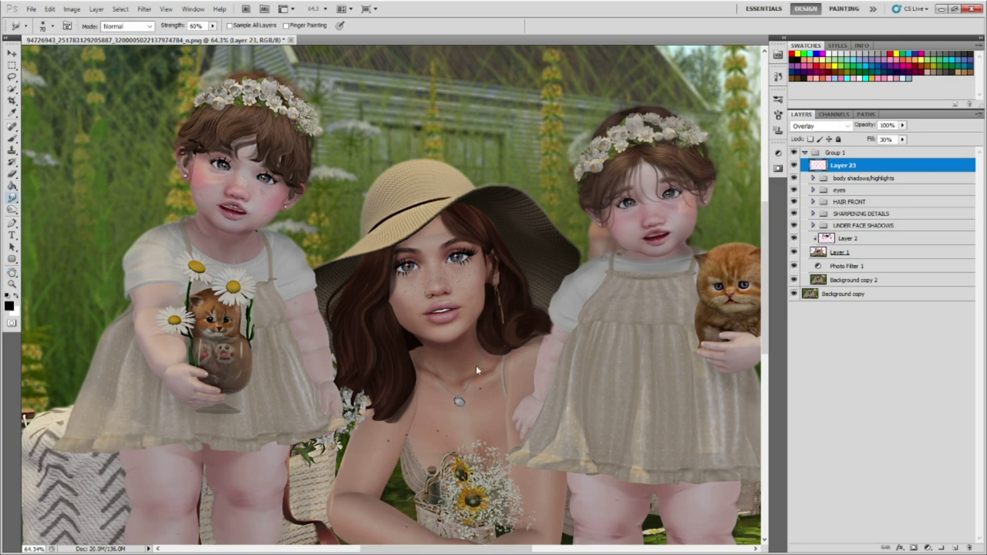
scroll(476, 366, "down", 2)
left_click(955, 548)
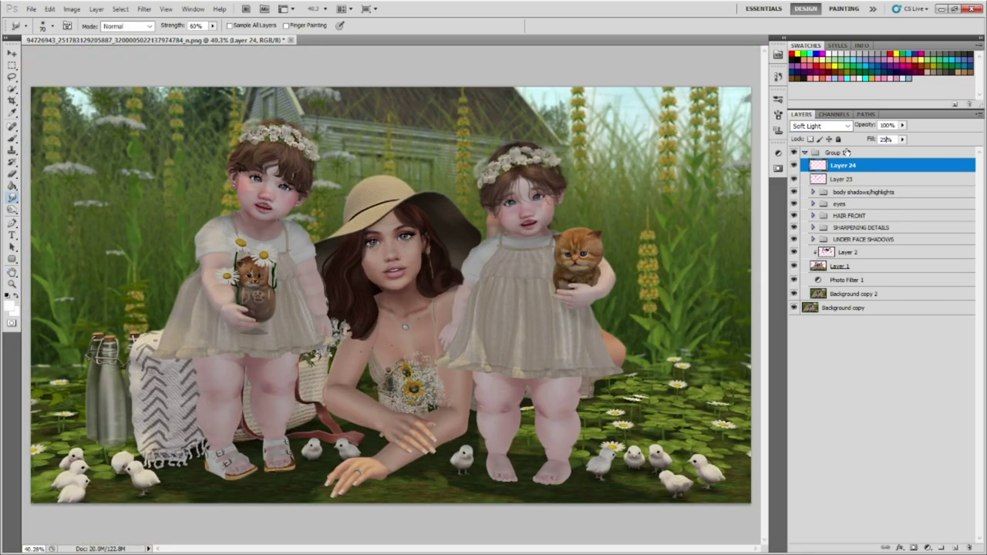
Brush light and shade onto the left child's legs and the woman's right forearm.
key("b")
scroll(386, 255, "up", 4)
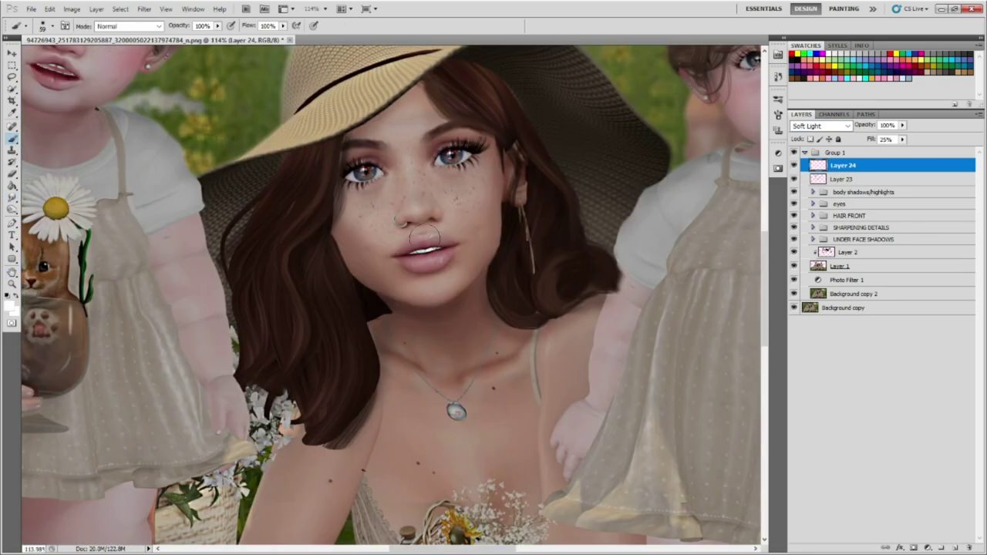
scroll(425, 235, "down", 2)
scroll(290, 208, "down", 2)
scroll(278, 293, "up", 2)
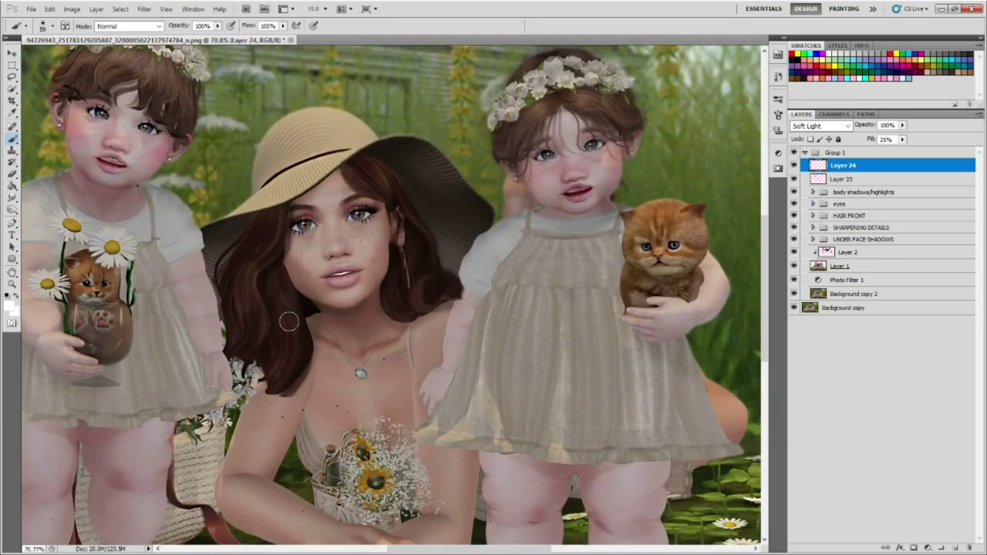
scroll(289, 143, "down", 1)
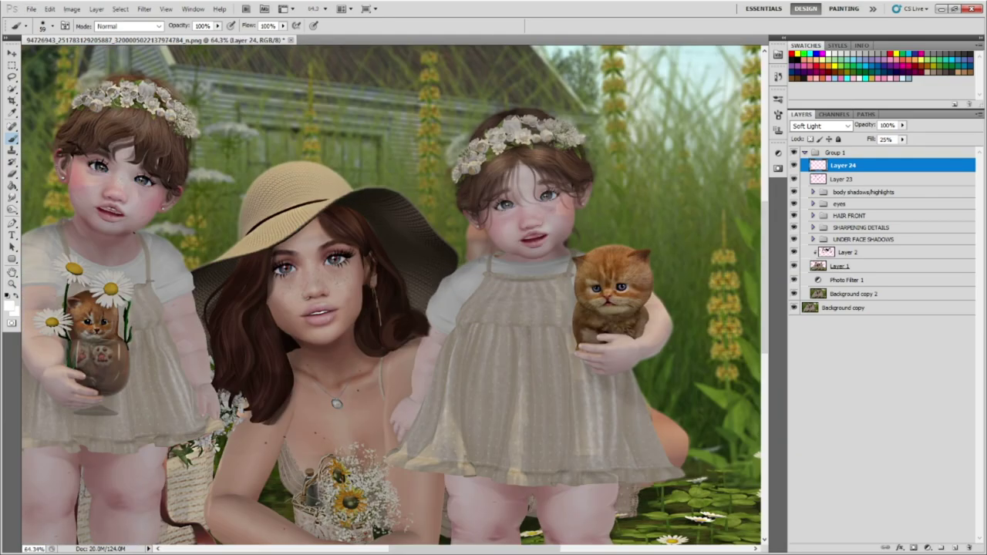
scroll(225, 207, "down", 1)
scroll(295, 311, "up", 1)
left_click_drag(295, 311, 294, 432)
left_click_drag(216, 308, 216, 401)
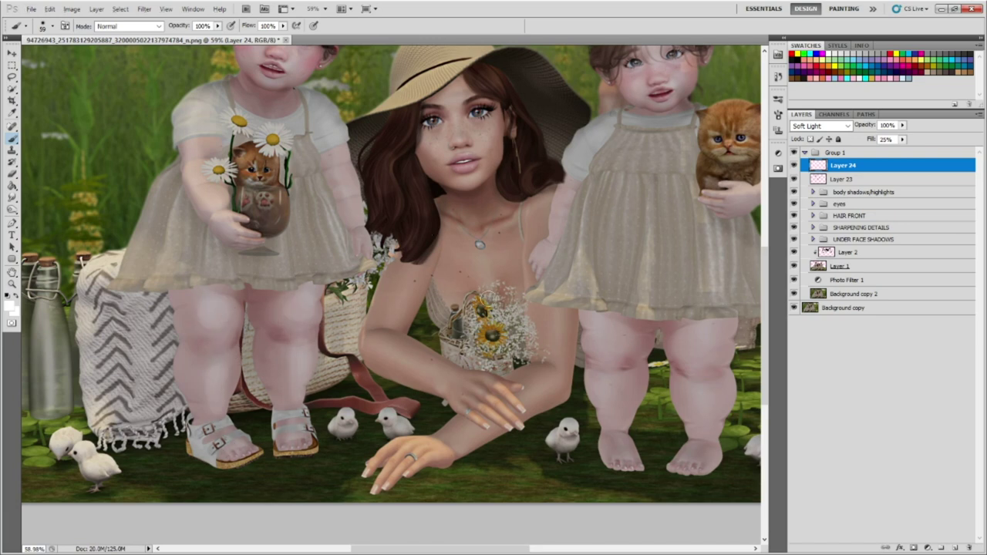
left_click_drag(544, 332, 533, 394)
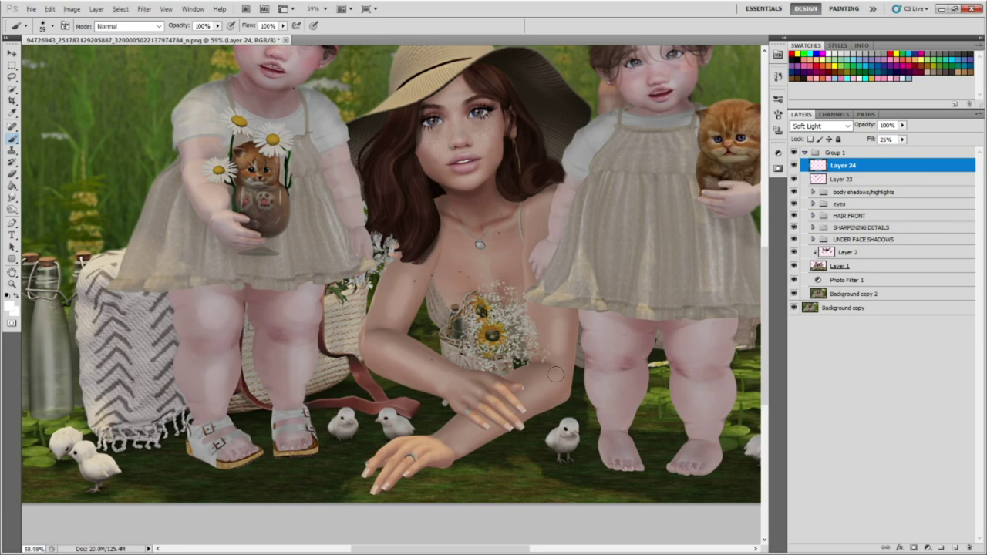
Set Layer 24's fill to 23% and undo the trial Photo Filter 2 adjustment.
scroll(636, 240, "down", 1)
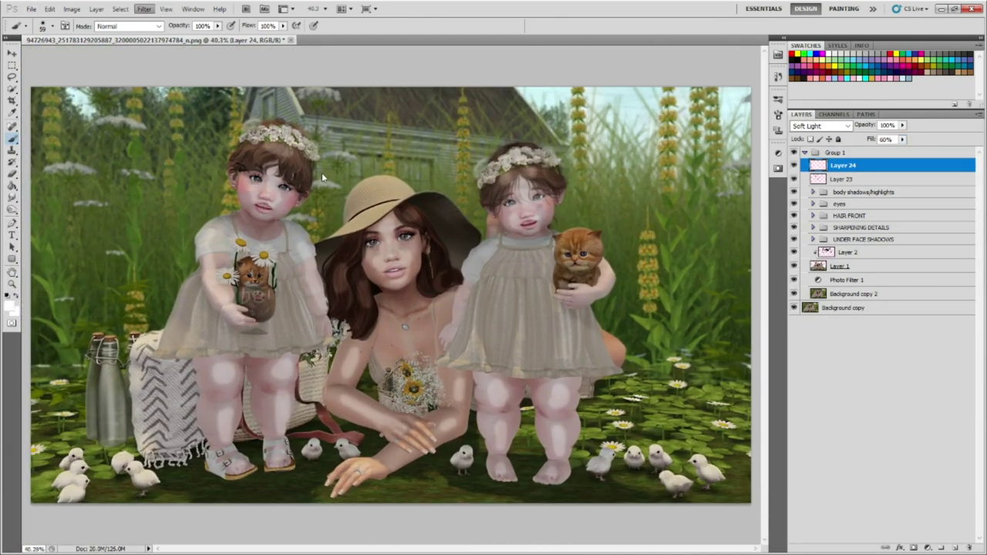
key("space")
left_click(886, 139)
type("3")
key("Return")
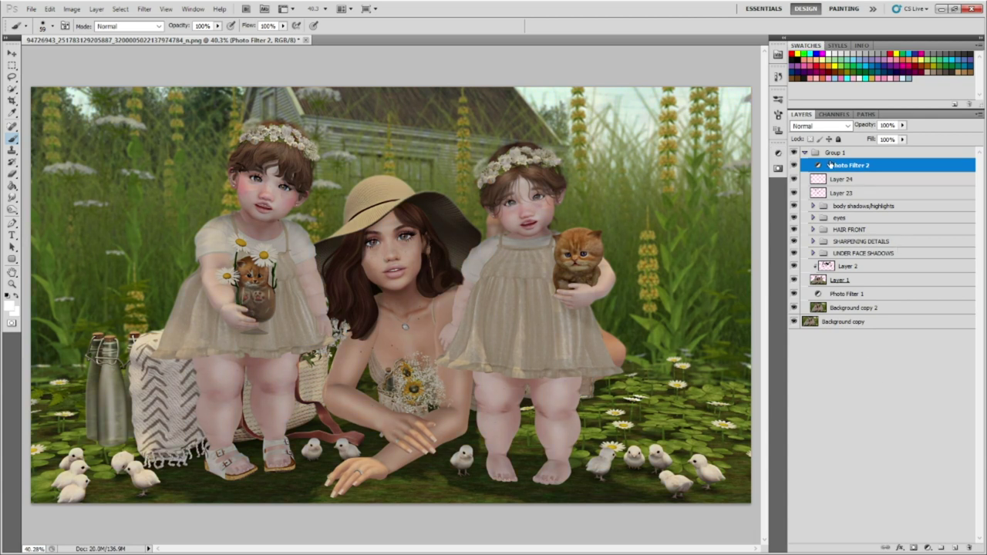
key("ctrl+z")
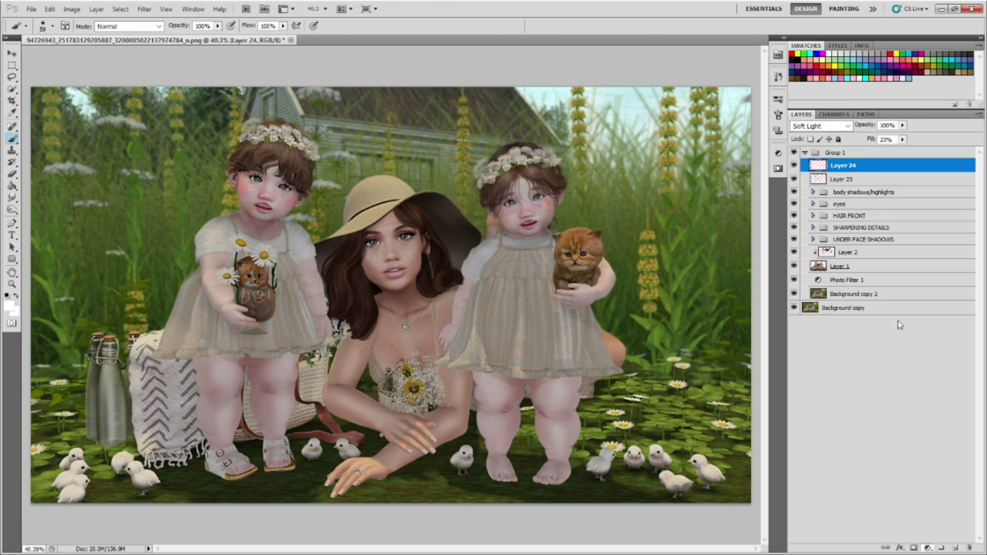
Add a yellow Solid Color fill layer with 25% fill.
left_click(927, 547)
left_click(822, 125)
left_click(822, 125)
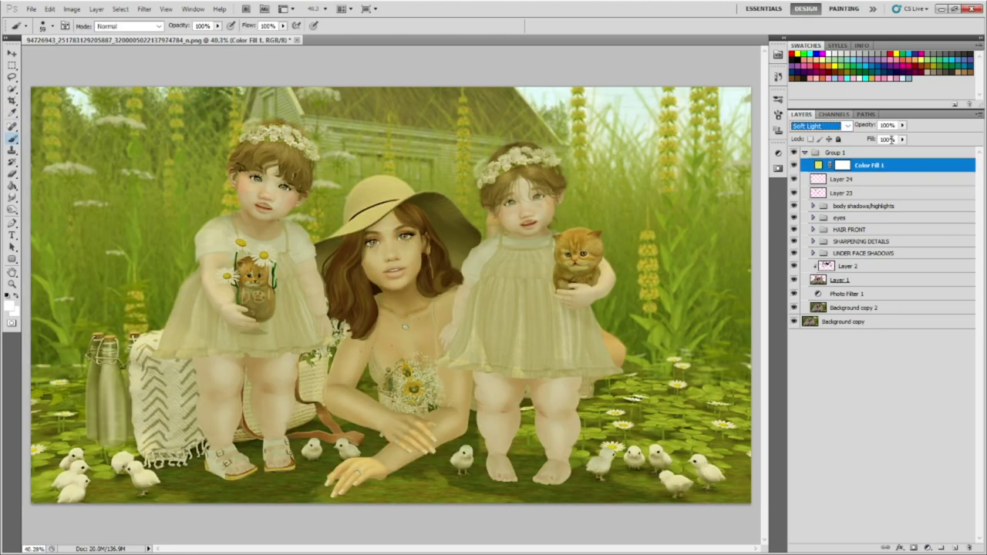
left_click(887, 139)
type("25")
key("Return")
Erase the yellow tint from the left child, the ground and the child's face, then add Layer 25.
key("e")
key("bracketleft")
key("bracketleft")
key("bracketleft")
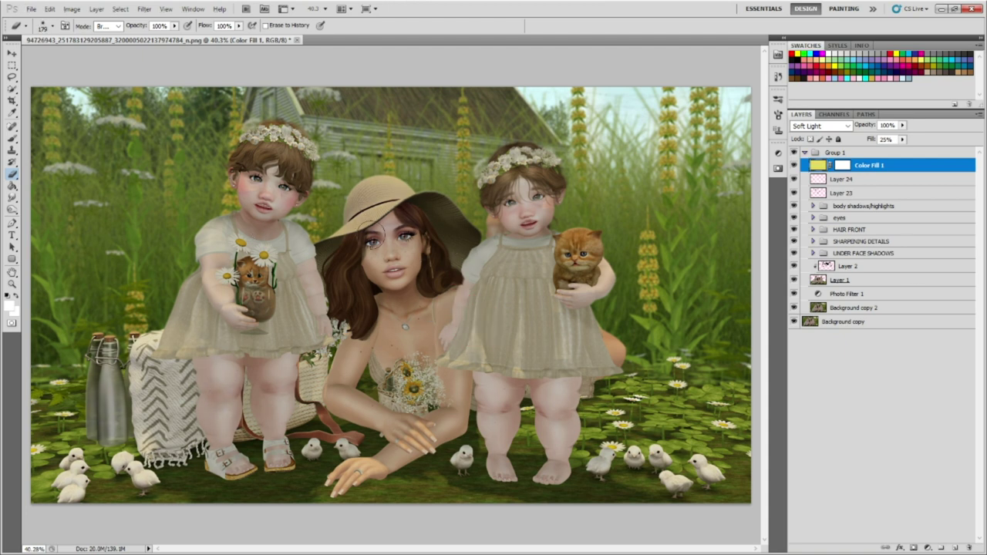
key("bracketright")
key("bracketright")
key("bracketright")
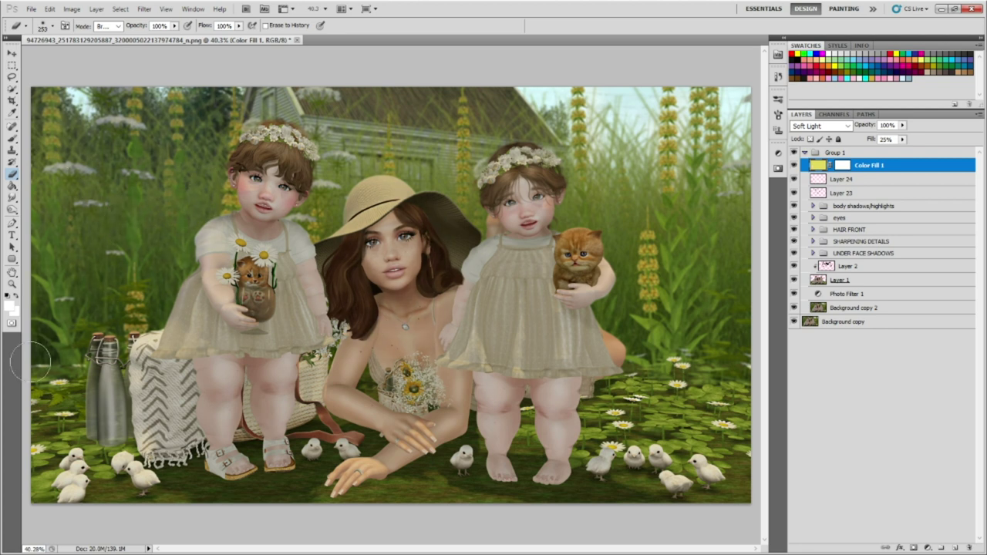
mouse_move(255, 159)
left_mouse_down()
mouse_move(280, 419)
mouse_move(249, 458)
left_mouse_up()
key("bracketleft")
key("bracketleft")
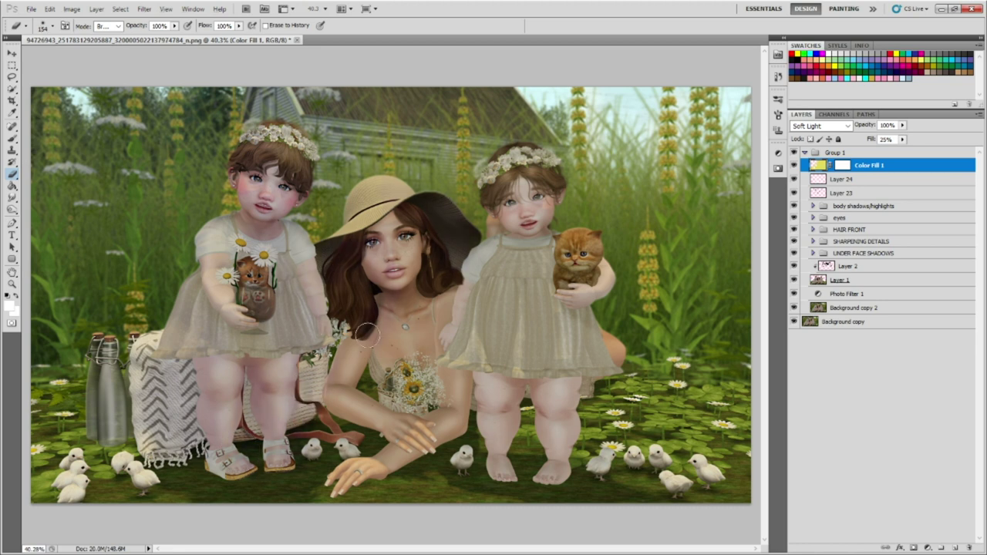
left_click_drag(471, 442, 604, 457)
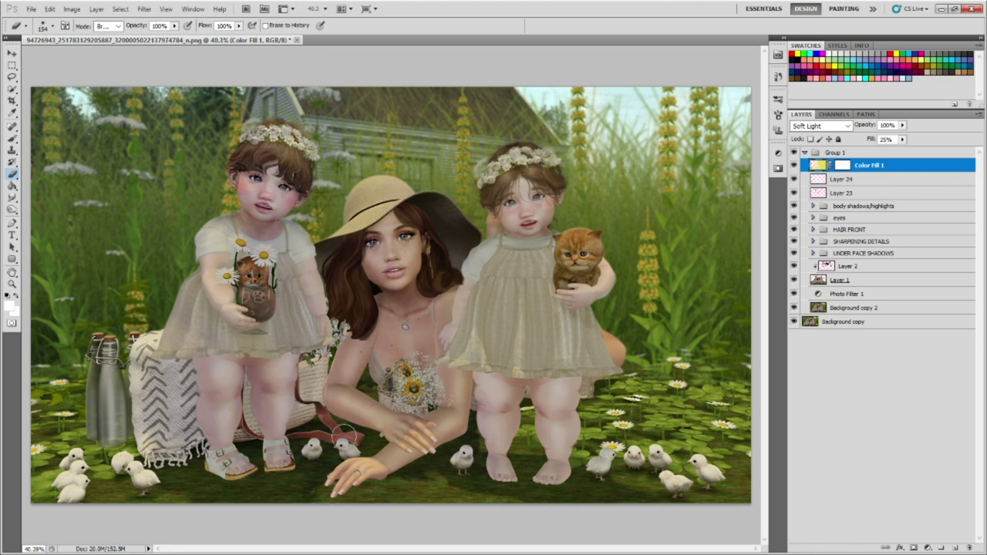
left_click_drag(495, 203, 550, 340)
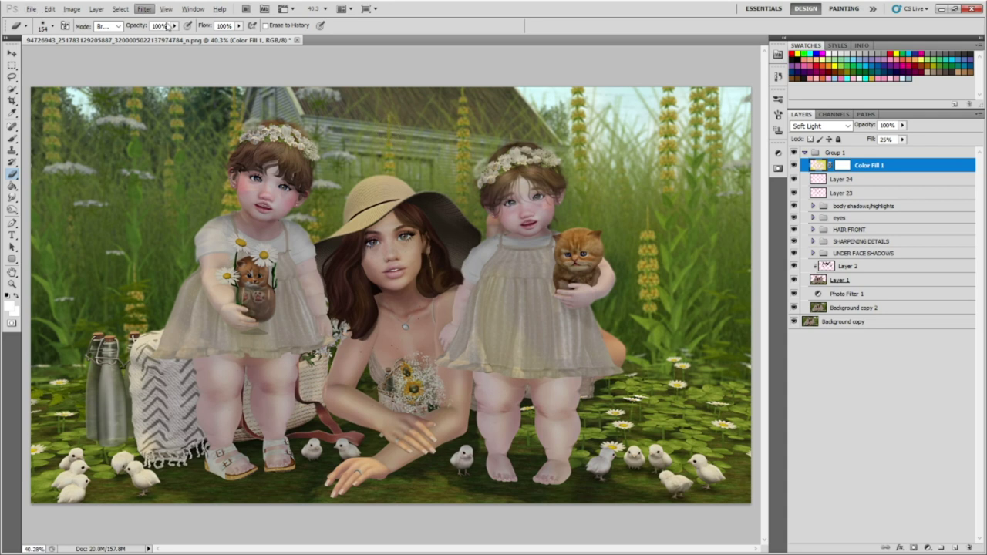
key("ctrl+minus")
key("bracketright")
key("bracketright")
key("bracketright")
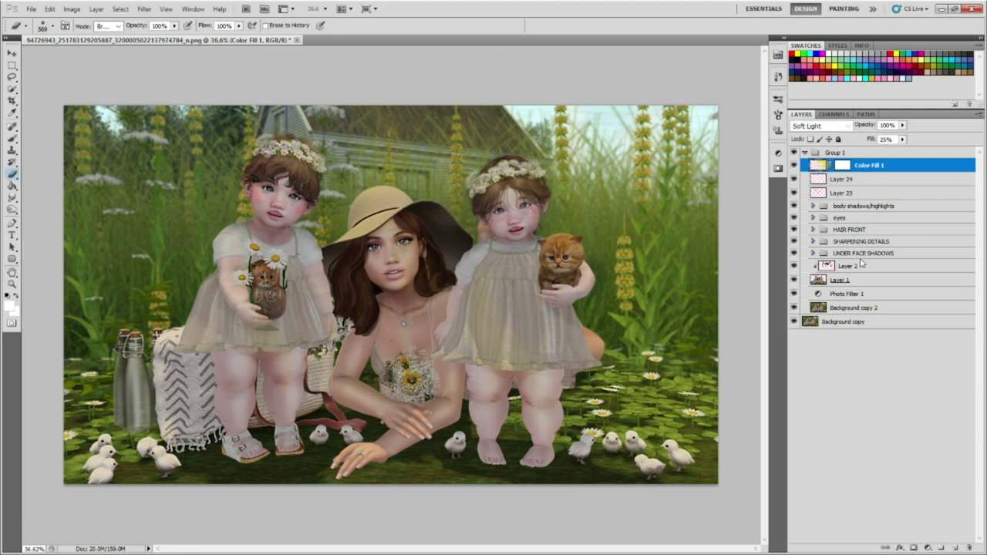
left_click(955, 547)
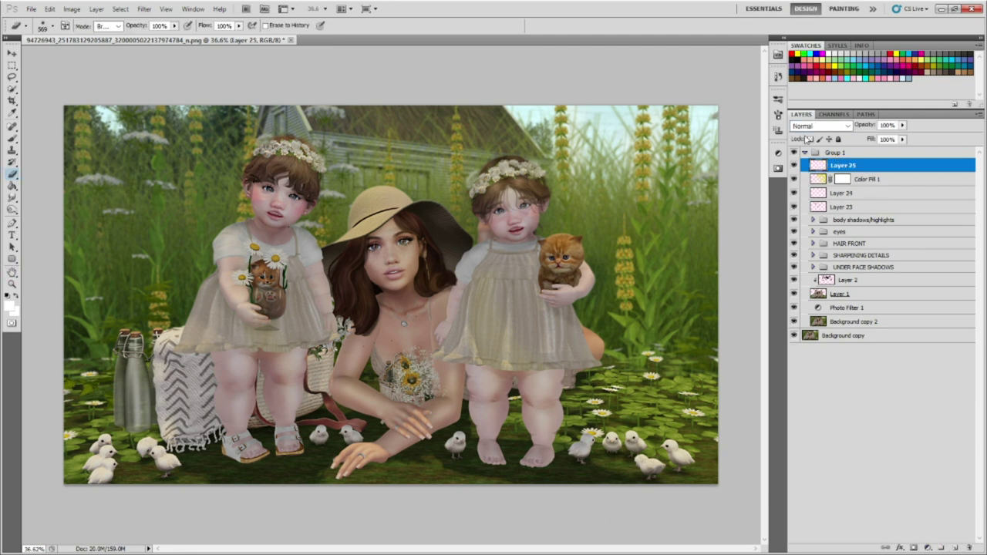
Select the Brush tool and add a new empty Layer 26 above Layer 25.
left_click(12, 133)
scroll(312, 174, "up", 1)
scroll(312, 174, "down", 1)
scroll(332, 158, "down", 1)
scroll(353, 143, "up", 1)
scroll(353, 143, "up", 1)
scroll(353, 143, "down", 2)
scroll(353, 144, "up", 1)
left_click(955, 547)
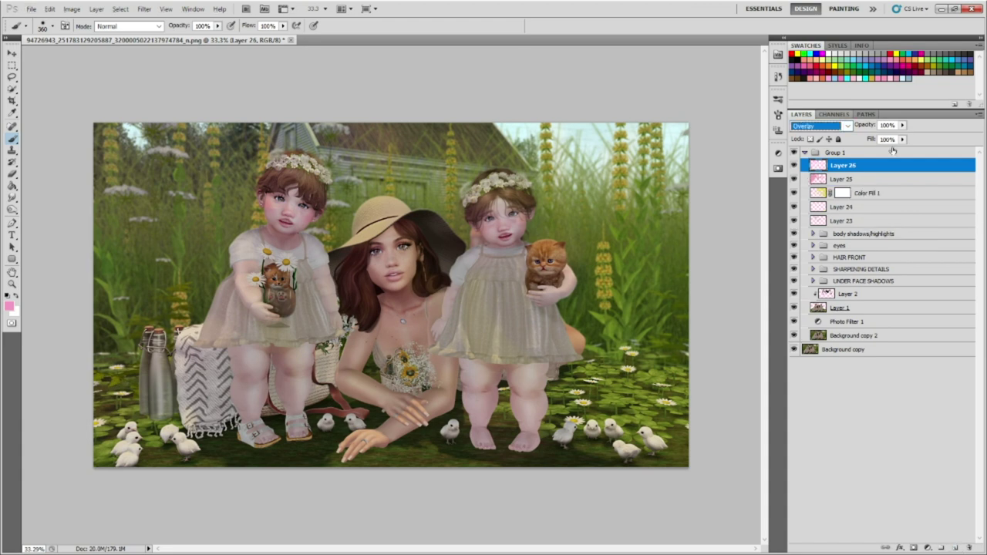
Adjust Layer 26's fill, trying 88% before settling on 25%.
scroll(293, 130, "up", 2)
scroll(293, 144, "up", 2)
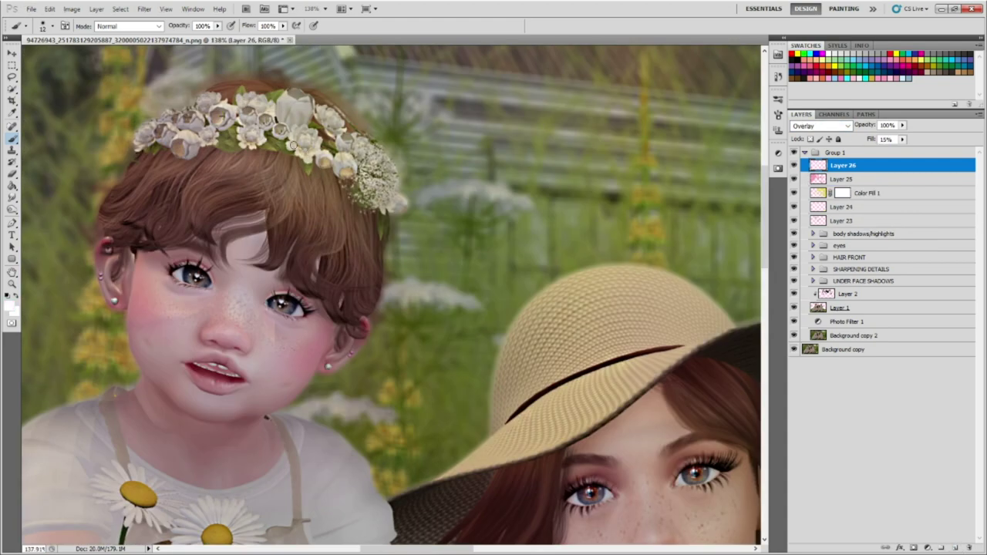
left_click_drag(903, 139, 938, 151)
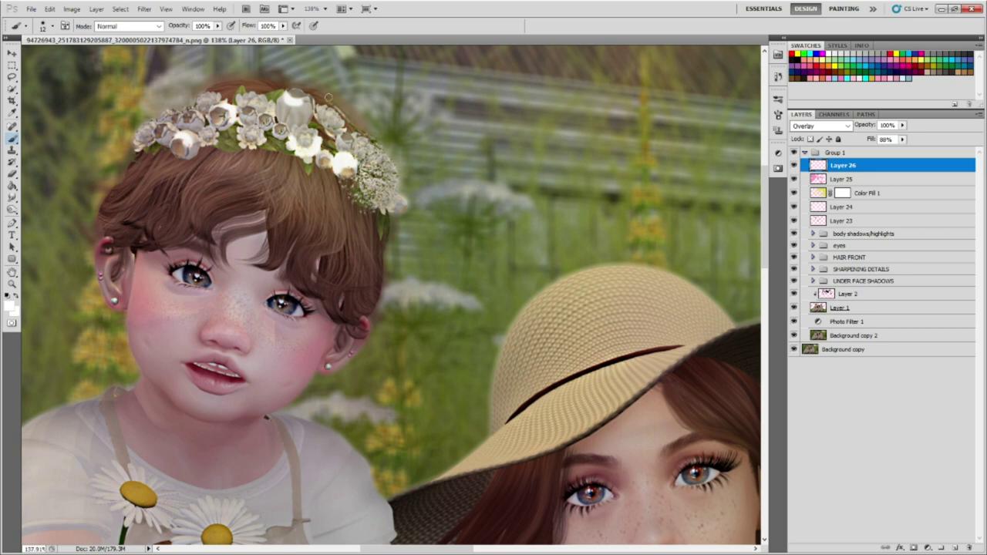
scroll(375, 160, "down", 4)
scroll(482, 178, "up", 4)
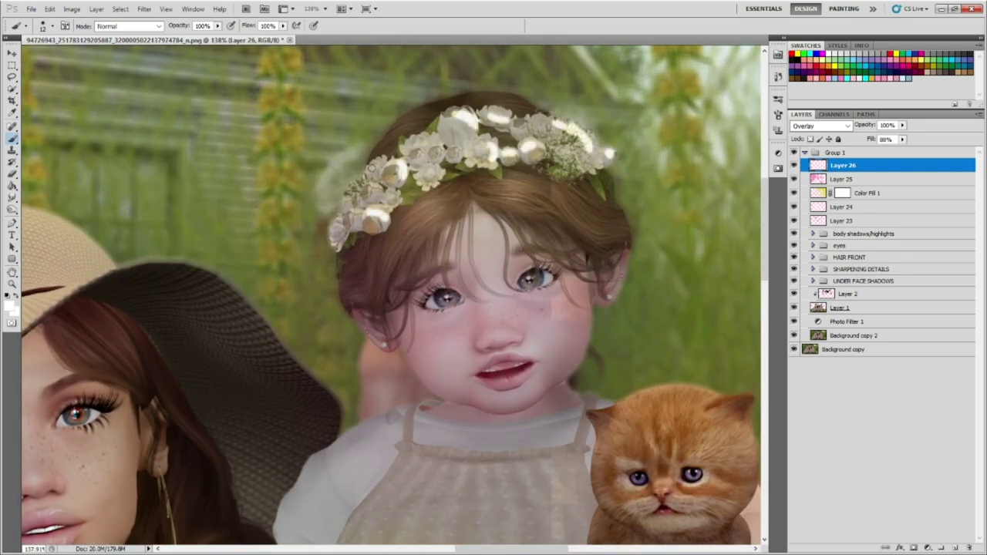
scroll(383, 200, "down", 4)
scroll(525, 170, "up", 2)
left_click_drag(903, 139, 895, 151)
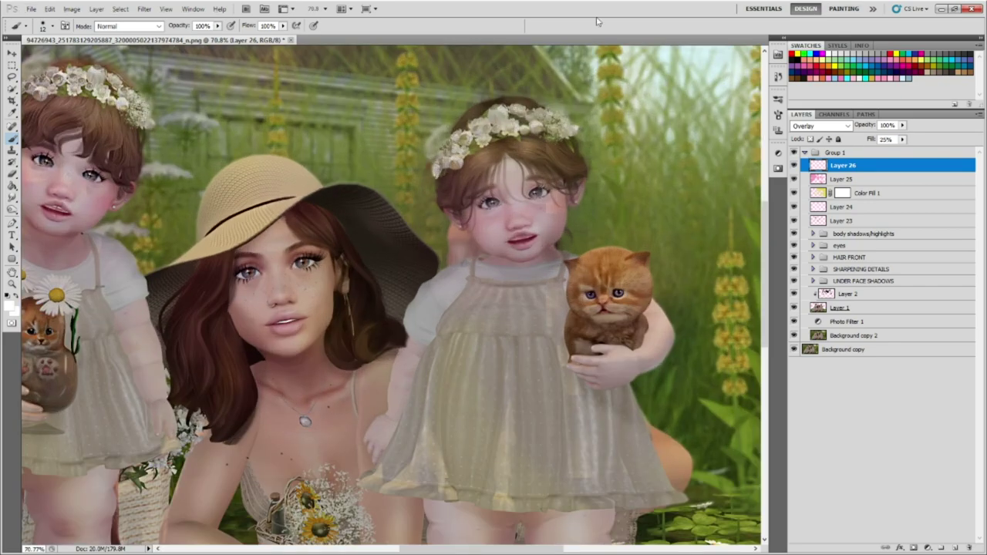
scroll(231, 193, "down", 4)
On a new layer, paint white highlights on the child's cheek, under-eye and nose, then smudge them soft.
key("ctrl+shift+alt+n")
scroll(232, 192, "up", 1)
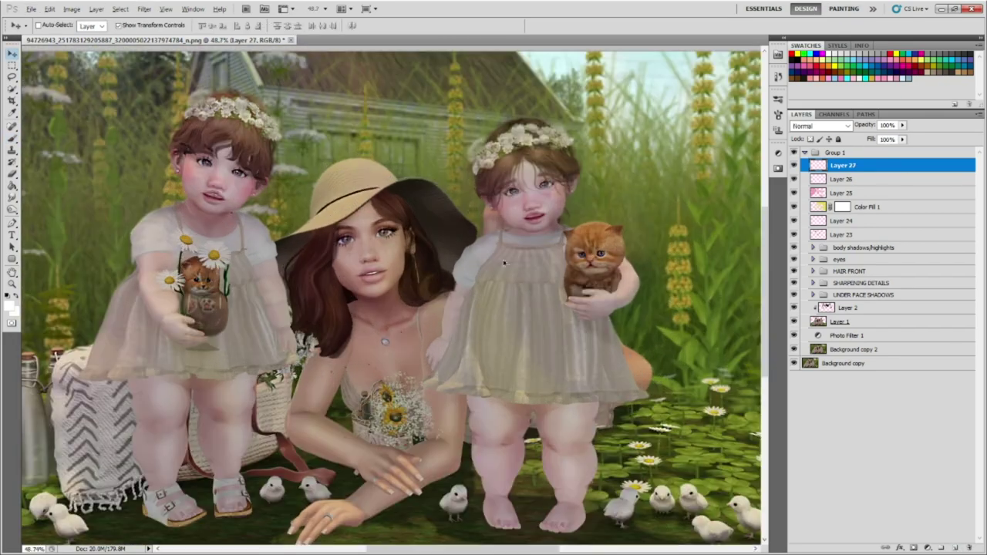
scroll(232, 193, "up", 2)
scroll(232, 193, "up", 2)
left_click_drag(232, 200, 259, 183)
left_click(293, 227)
left_click_drag(364, 207, 378, 222)
key("r")
mouse_move(132, 221)
left_mouse_down()
mouse_move(260, 177)
mouse_move(308, 231)
mouse_move(395, 184)
left_mouse_up()
Paint a white highlight on the woman's cheek and blend her under-eye highlights into curves.
scroll(397, 179, "down", 4)
scroll(432, 192, "up", 2)
key("b")
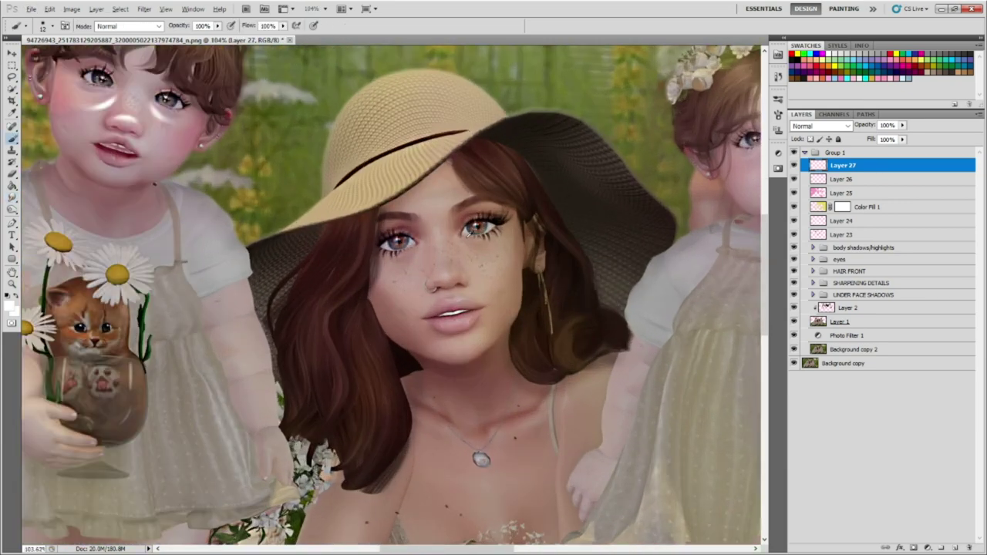
scroll(347, 231, "up", 1)
left_click(378, 243)
key("r")
left_click_drag(242, 290, 251, 293)
left_click_drag(378, 246, 420, 227)
Dot a highlight on the side of the woman's nose and reshape her lower-lip highlight.
scroll(393, 299, "up", 1)
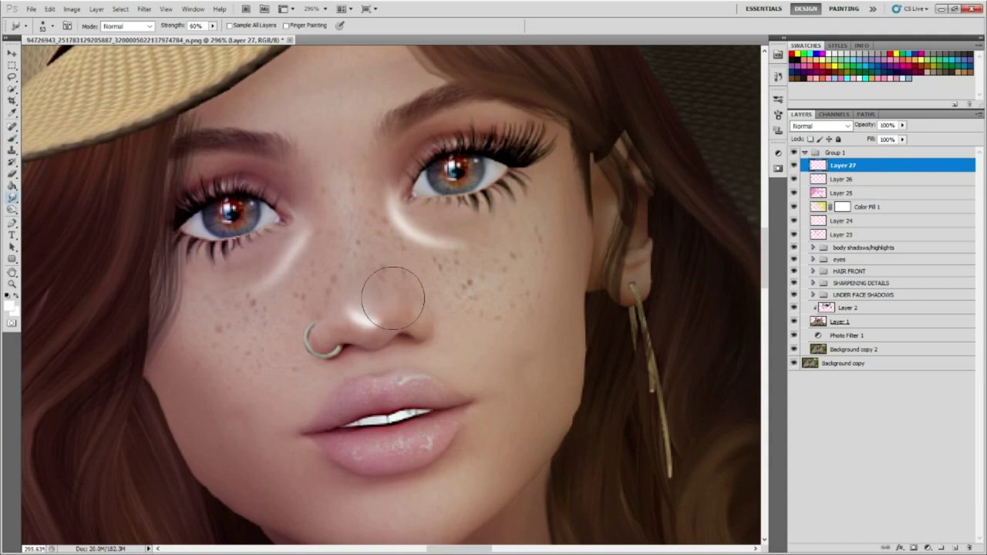
key("b")
left_click(422, 330)
key("r")
scroll(401, 386, "up", 2)
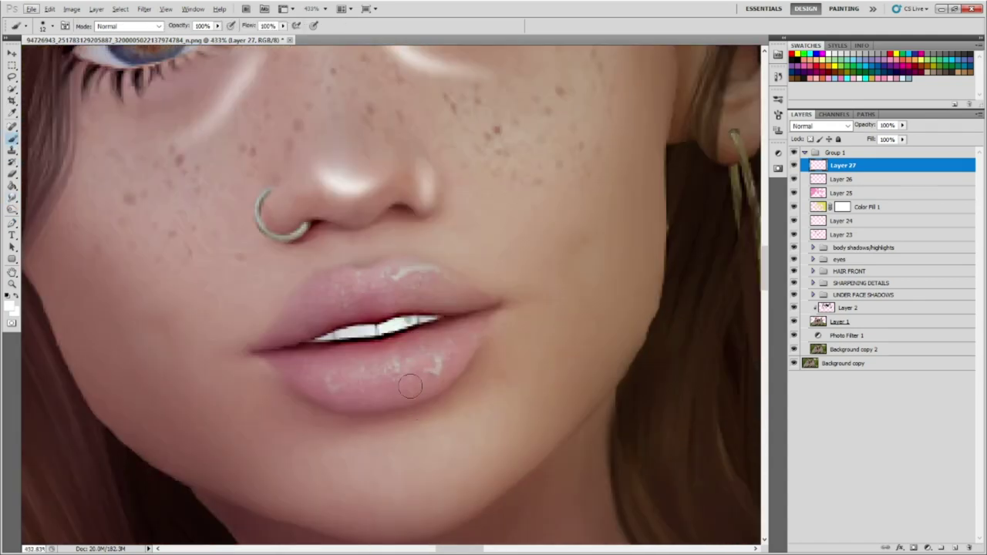
left_click_drag(455, 362, 411, 376)
Add a softened white highlight on the upper lip.
key("ctrl+0")
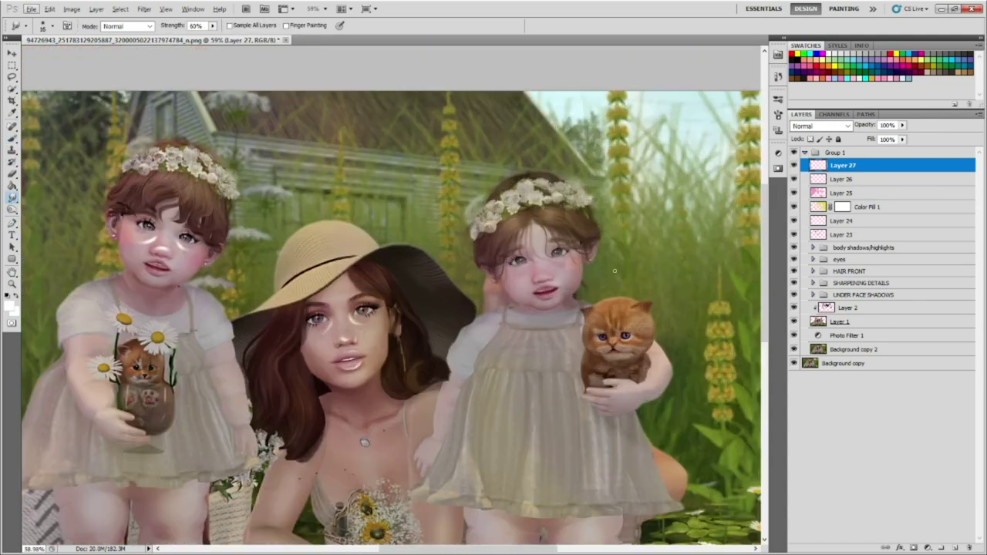
key("b")
scroll(251, 281, "up", 5)
key("r")
mouse_move(247, 270)
left_mouse_down()
mouse_move(202, 245)
mouse_move(247, 277)
left_mouse_up()
Paint and smudge soft white highlights under both of the child's eyes.
key("ctrl+0")
key("ctrl+0")
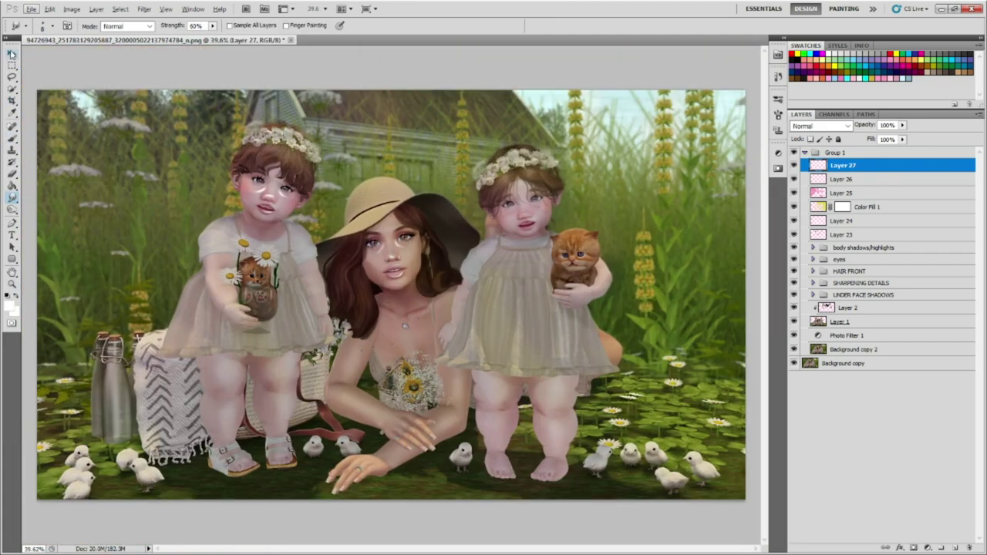
key("b")
scroll(293, 224, "up", 5)
left_click_drag(251, 223, 245, 256)
left_click_drag(485, 217, 423, 193)
key("r")
left_click_drag(247, 232, 154, 309)
left_click_drag(424, 196, 506, 209)
Paint a white highlight on the child's nose tip and soften it.
key("ctrl+0")
key("b")
scroll(394, 319, "up", 5)
mouse_move(358, 351)
left_mouse_down()
mouse_move(444, 335)
mouse_move(352, 309)
left_mouse_up()
key("r")
left_click_drag(424, 339, 512, 330)
Paint and soften white highlights on the child's upper and lower lips.
key("ctrl+0")
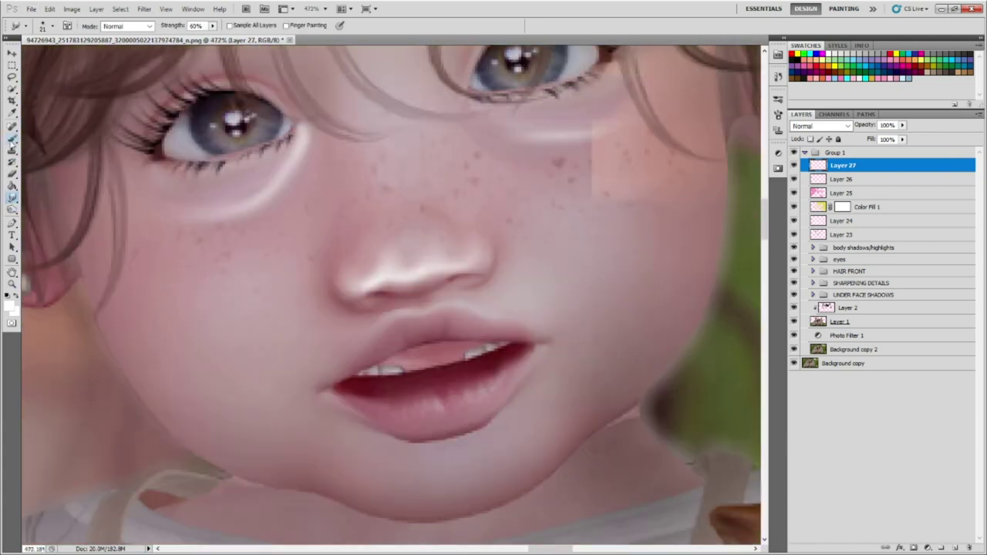
key("b")
scroll(452, 304, "up", 7)
key("r")
mouse_move(392, 294)
left_mouse_down()
mouse_move(485, 282)
mouse_move(571, 306)
left_mouse_up()
scroll(571, 306, "down", 2)
key("b")
left_click_drag(555, 366, 602, 354)
key("r")
left_click_drag(540, 397, 655, 362)
key("ctrl+0")
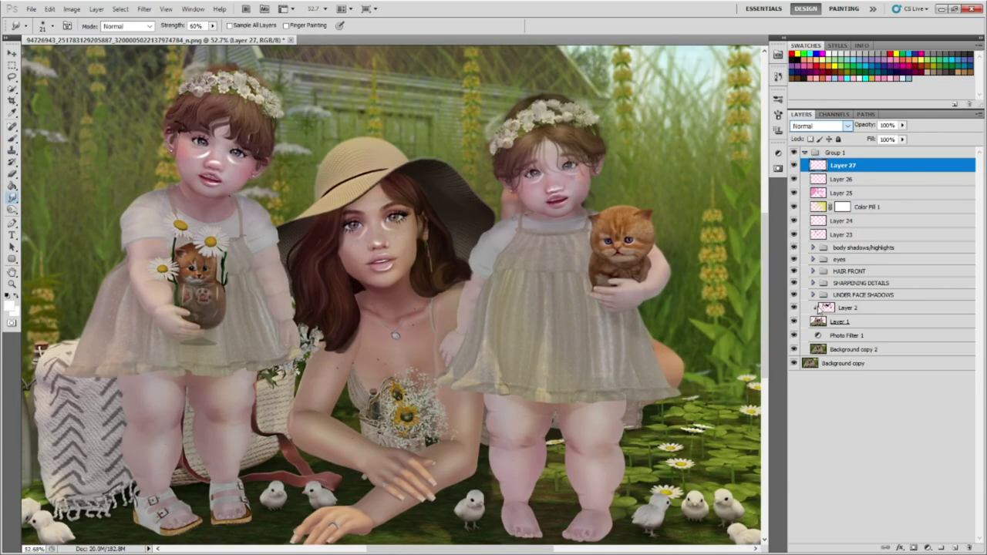
Set Layer 27 to Soft Light blending with 25% fill.
left_click(822, 125)
left_click(887, 139)
type("25")
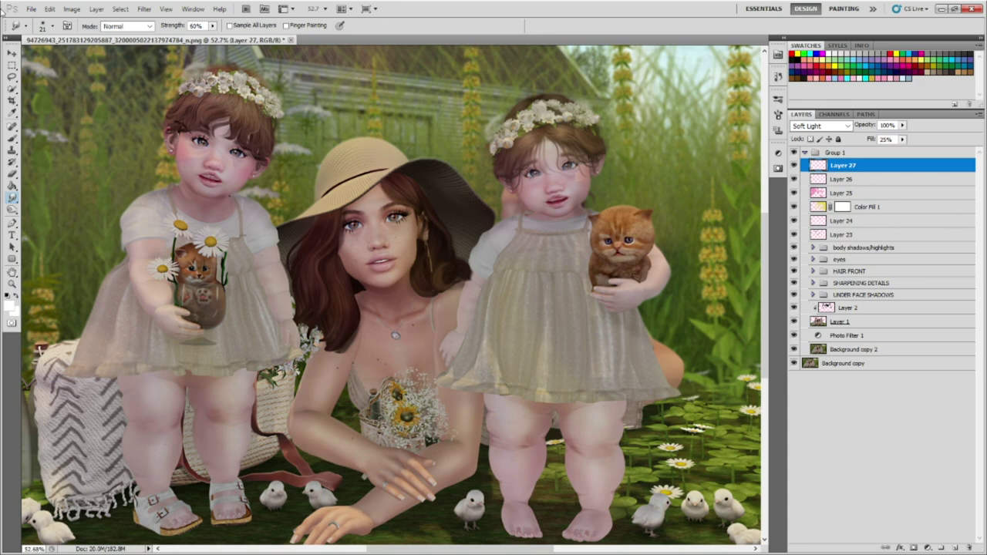
On new Layer 28, paint and smudge white collarbone highlights, blended as Soft Light.
left_click(955, 547)
key("b")
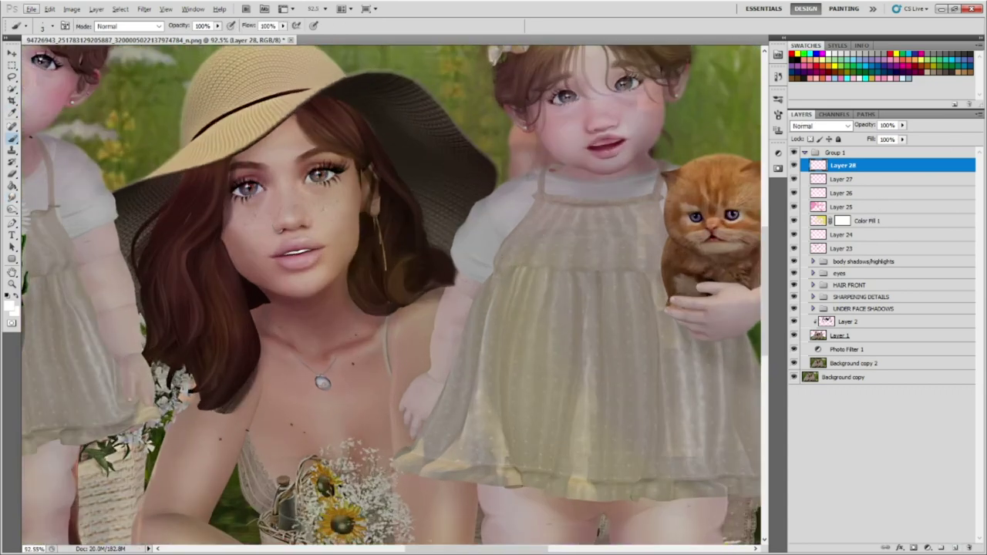
scroll(403, 318, "up", 5)
left_click_drag(393, 335, 501, 297)
left_click_drag(340, 332, 232, 266)
key("r")
left_click_drag(239, 324, 294, 351)
left_click_drag(378, 339, 540, 274)
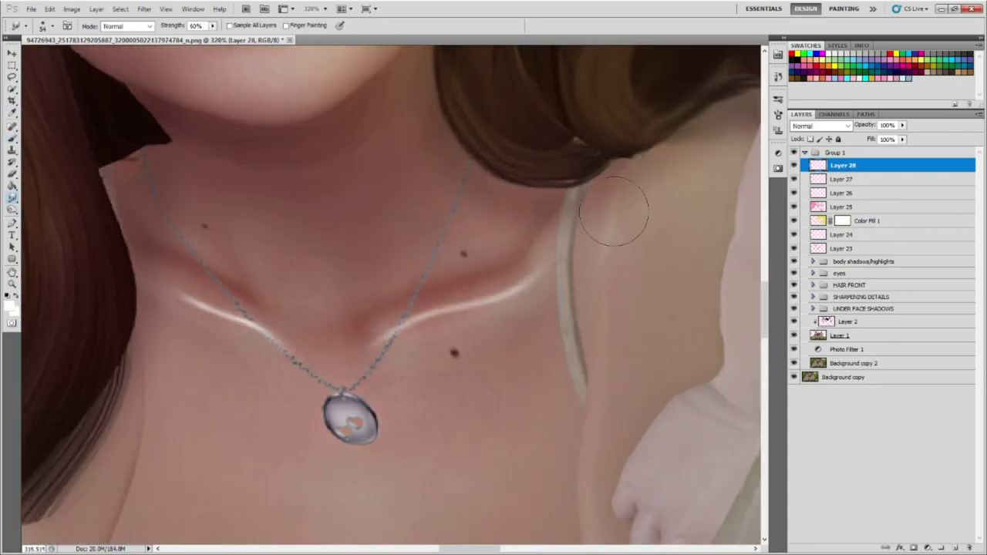
scroll(457, 354, "down", 5)
left_click(822, 125)
key("space")
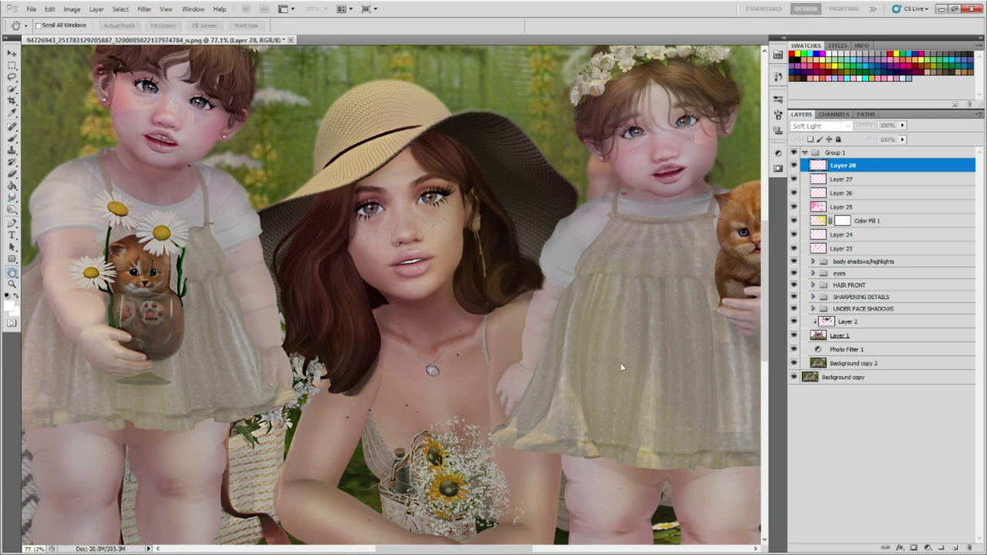
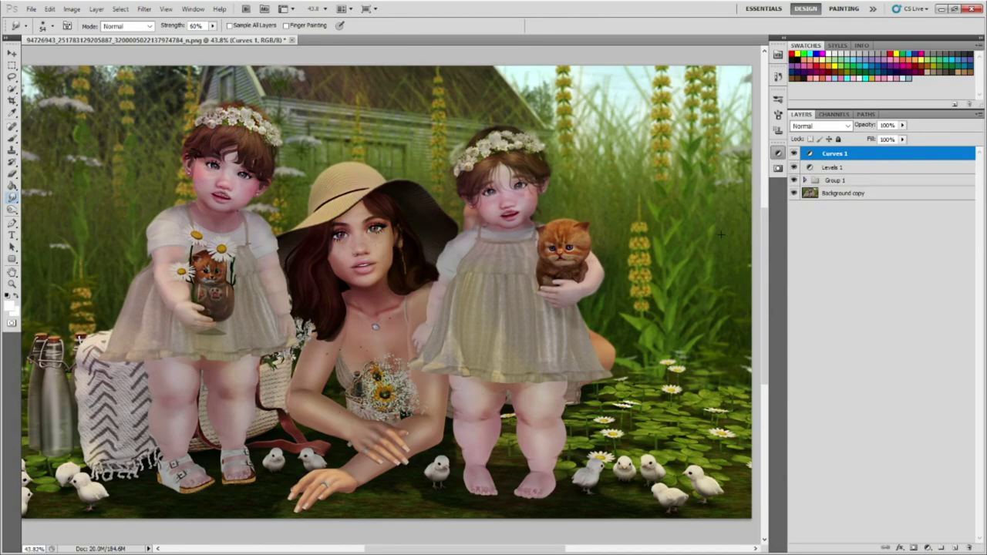
Flatten the portrait and its soft-light glow into a single Background layer.
left_click(817, 193)
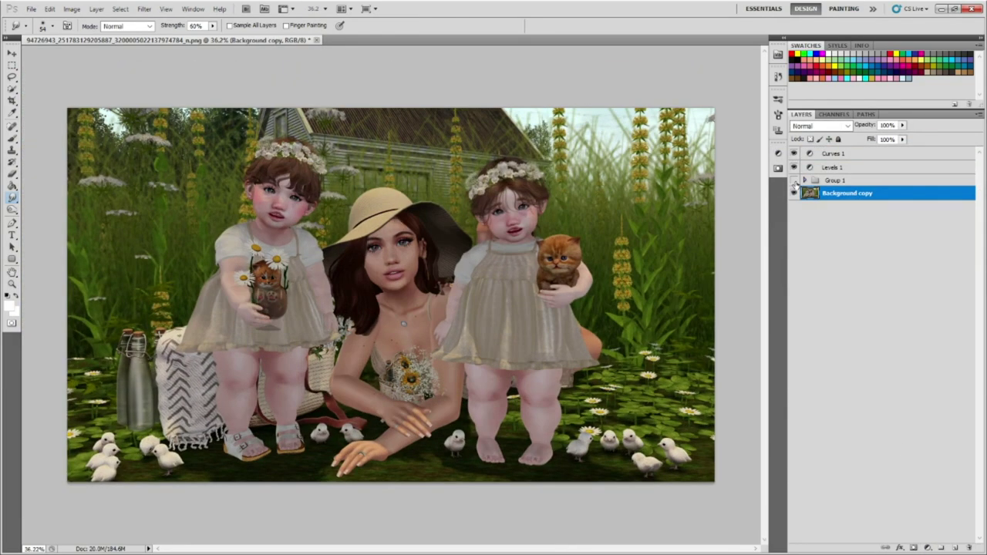
scroll(391, 295, "up", 1)
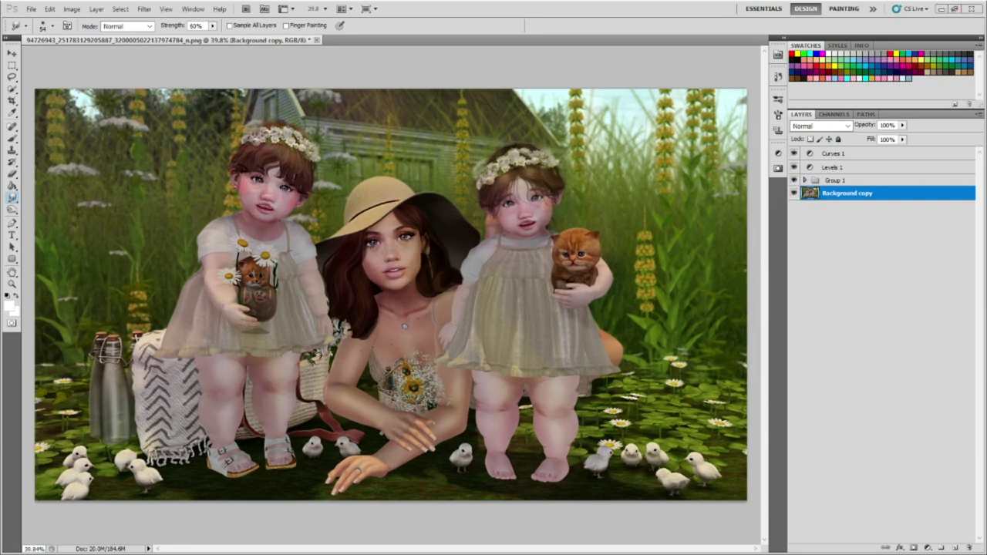
key("ctrl+shift+e")
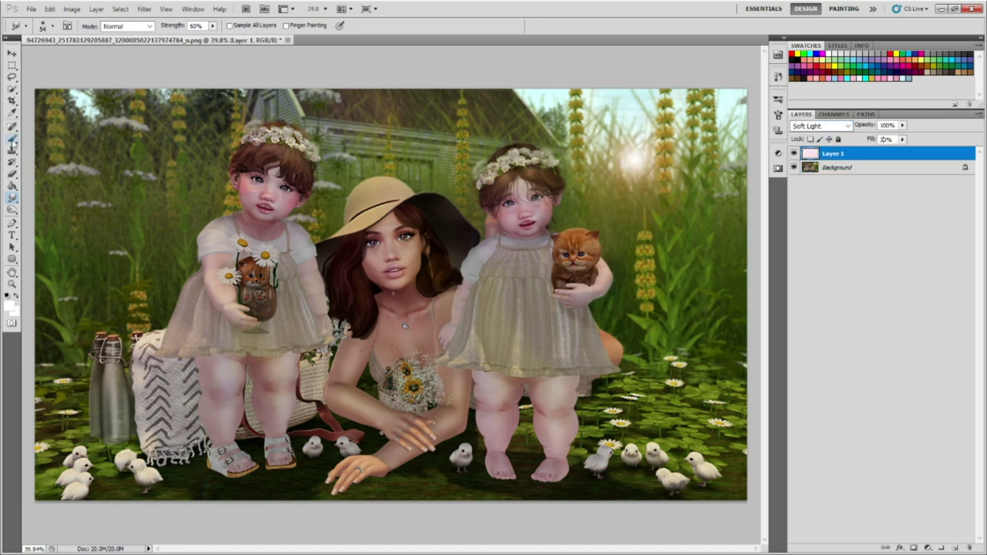
key("b")
Crop the flattened portrait to a frame just inside its edges.
left_click(795, 153)
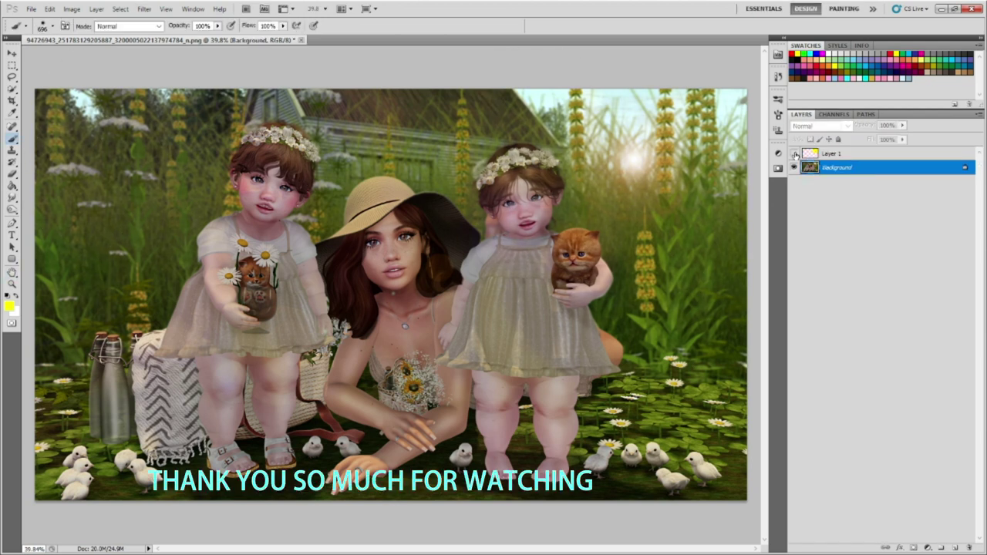
left_click(12, 100)
left_click_drag(48, 100, 724, 494)
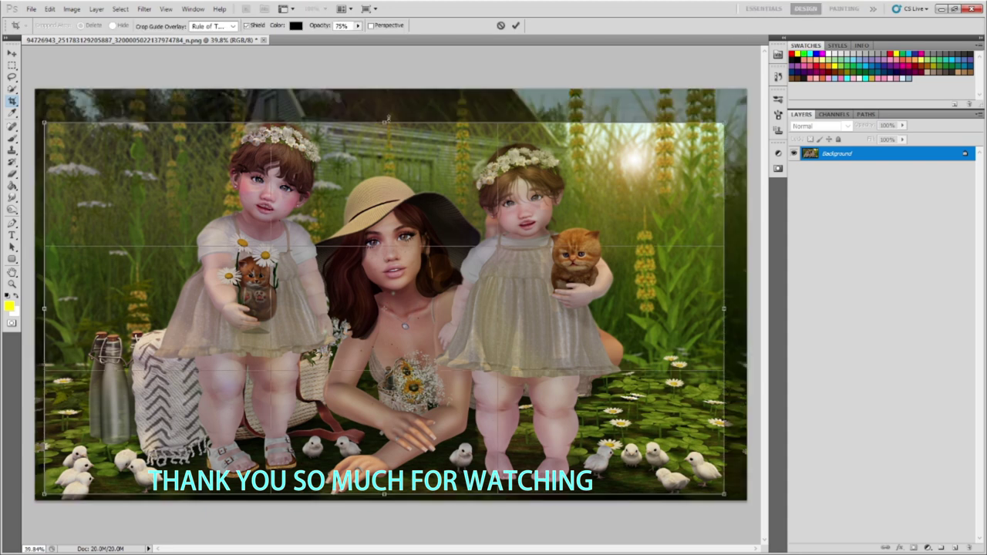
left_click(515, 25)
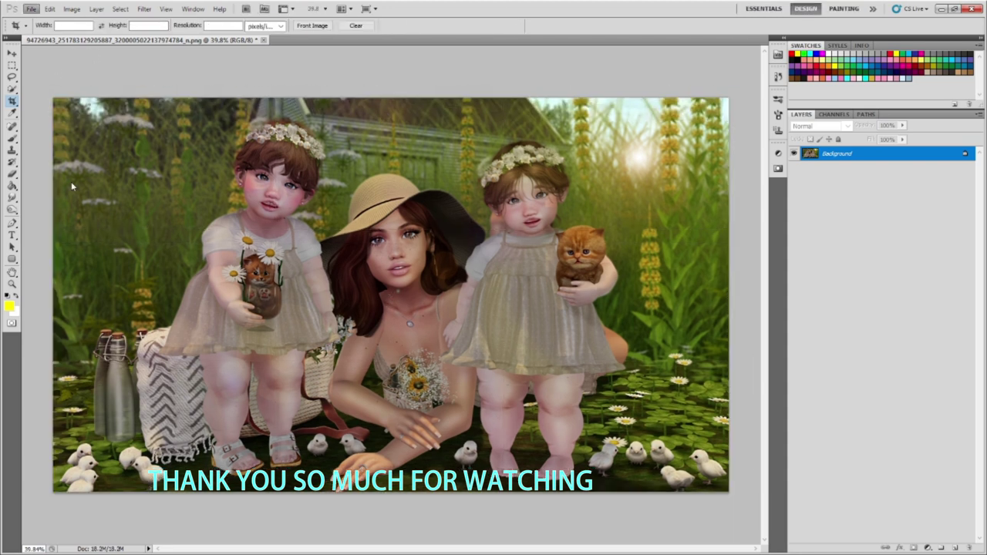